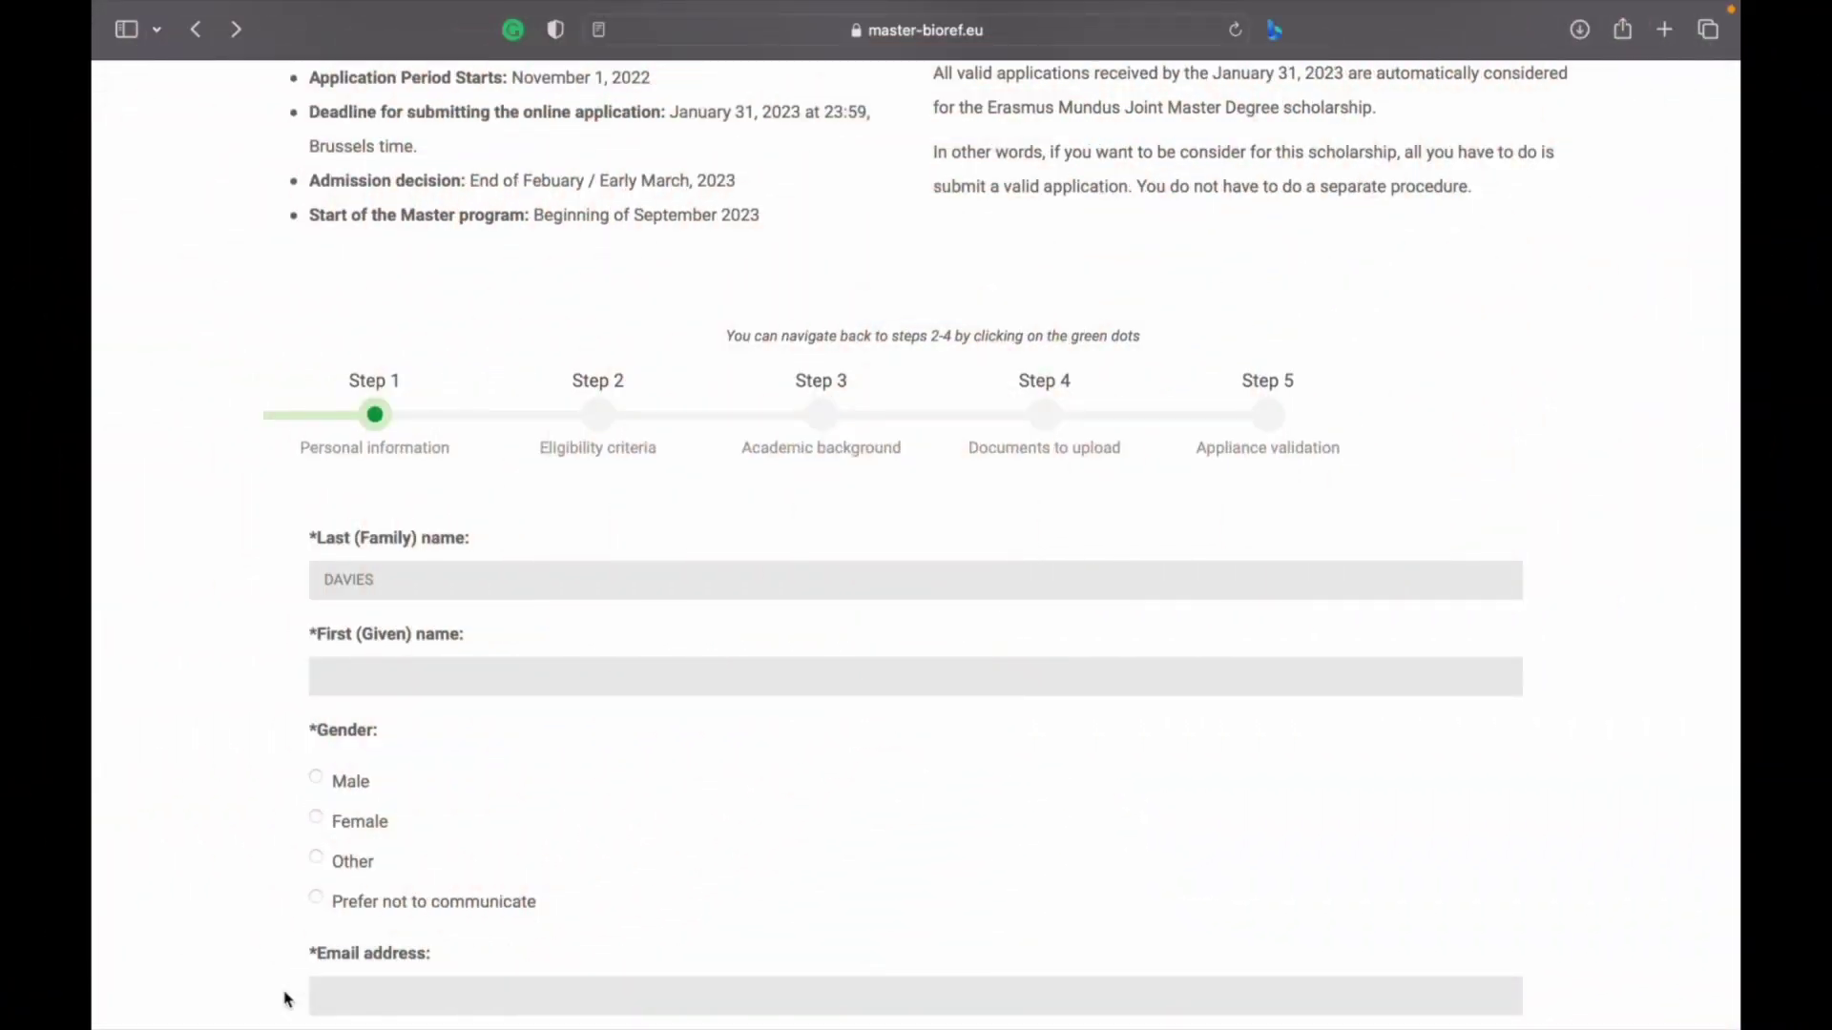
Enter the applicant's first name on the application form
scroll(592, 503, up, 5)
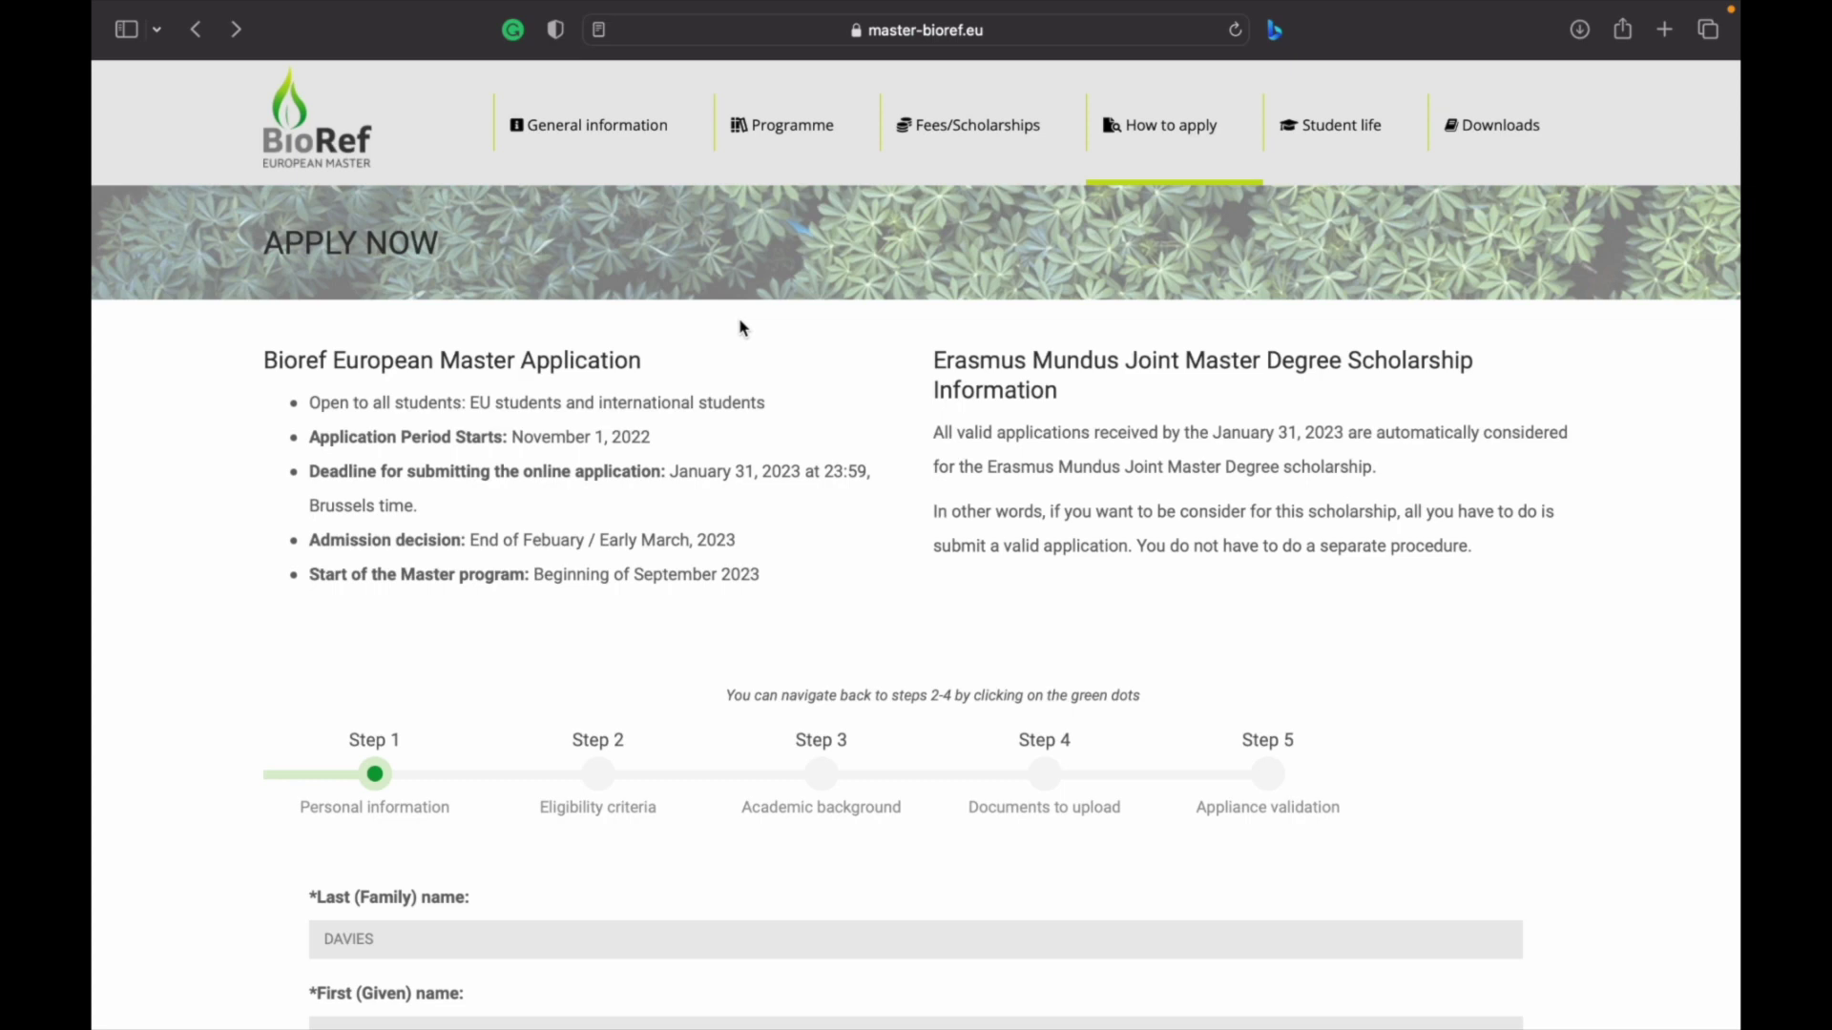
scroll(742, 327, down, 1)
mouse_move(1176, 110)
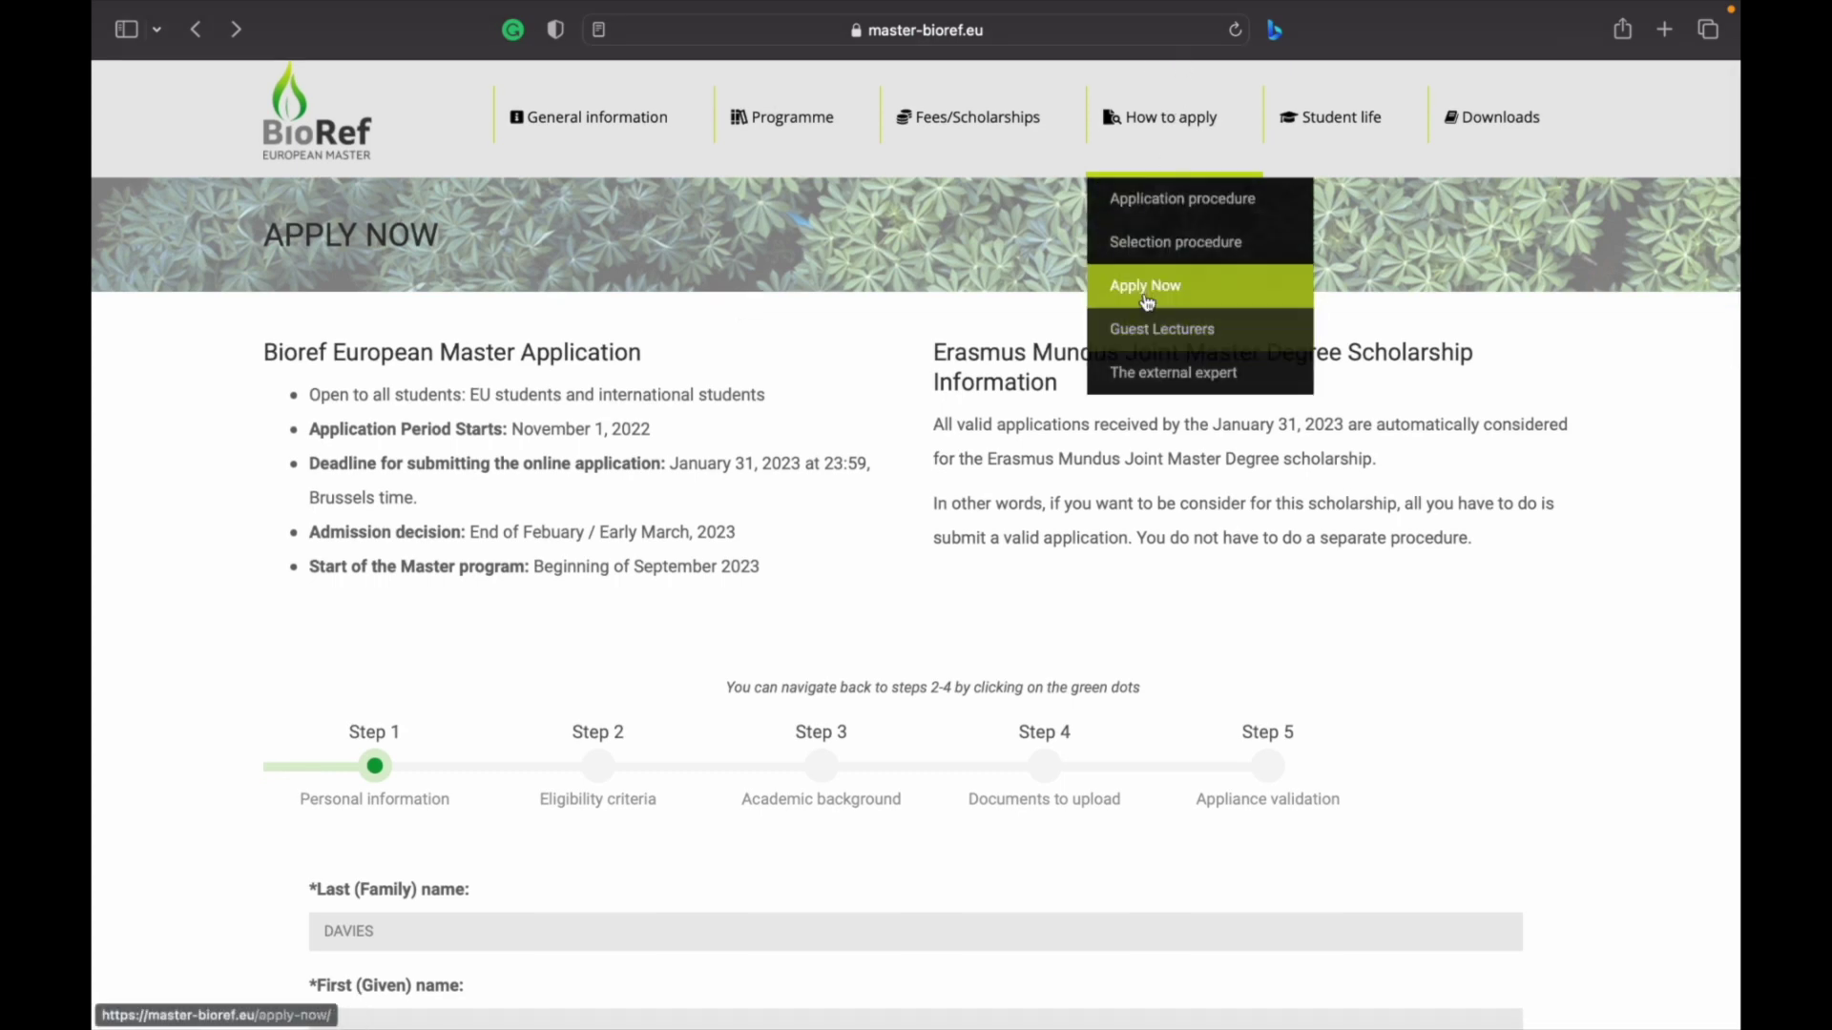
scroll(715, 633, down, 4)
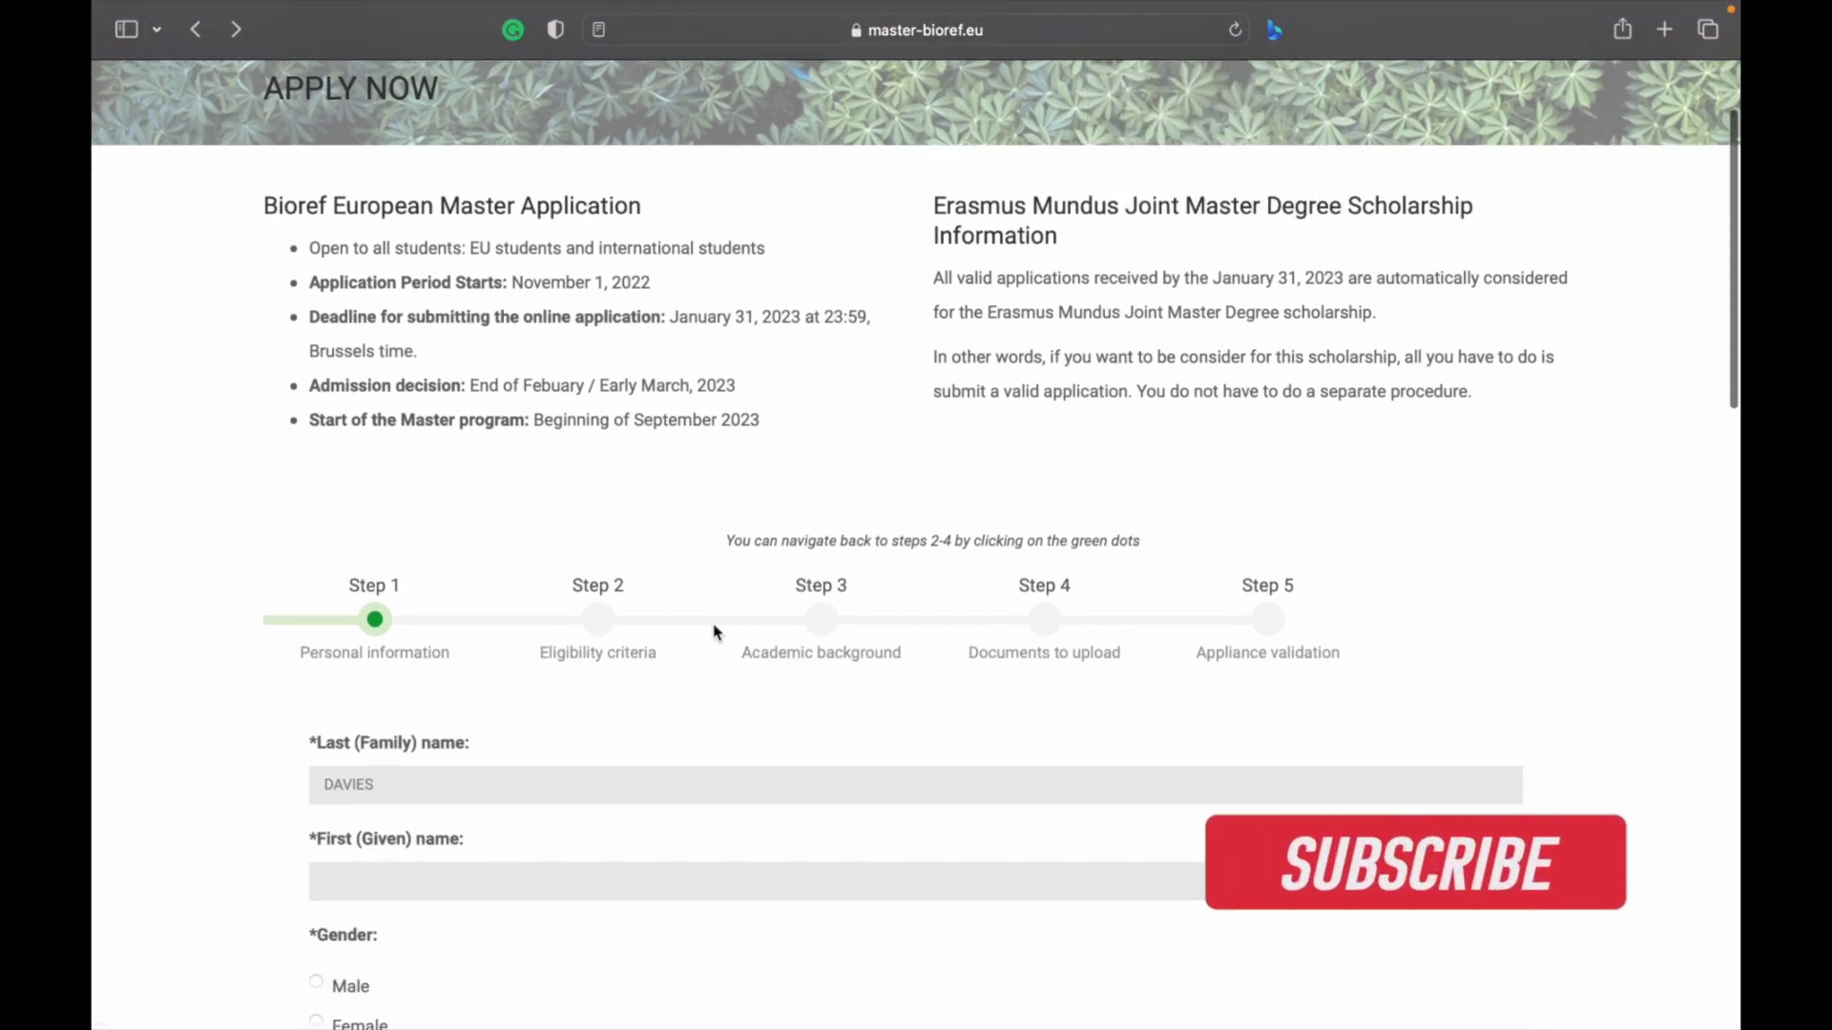
scroll(619, 545, down, 1)
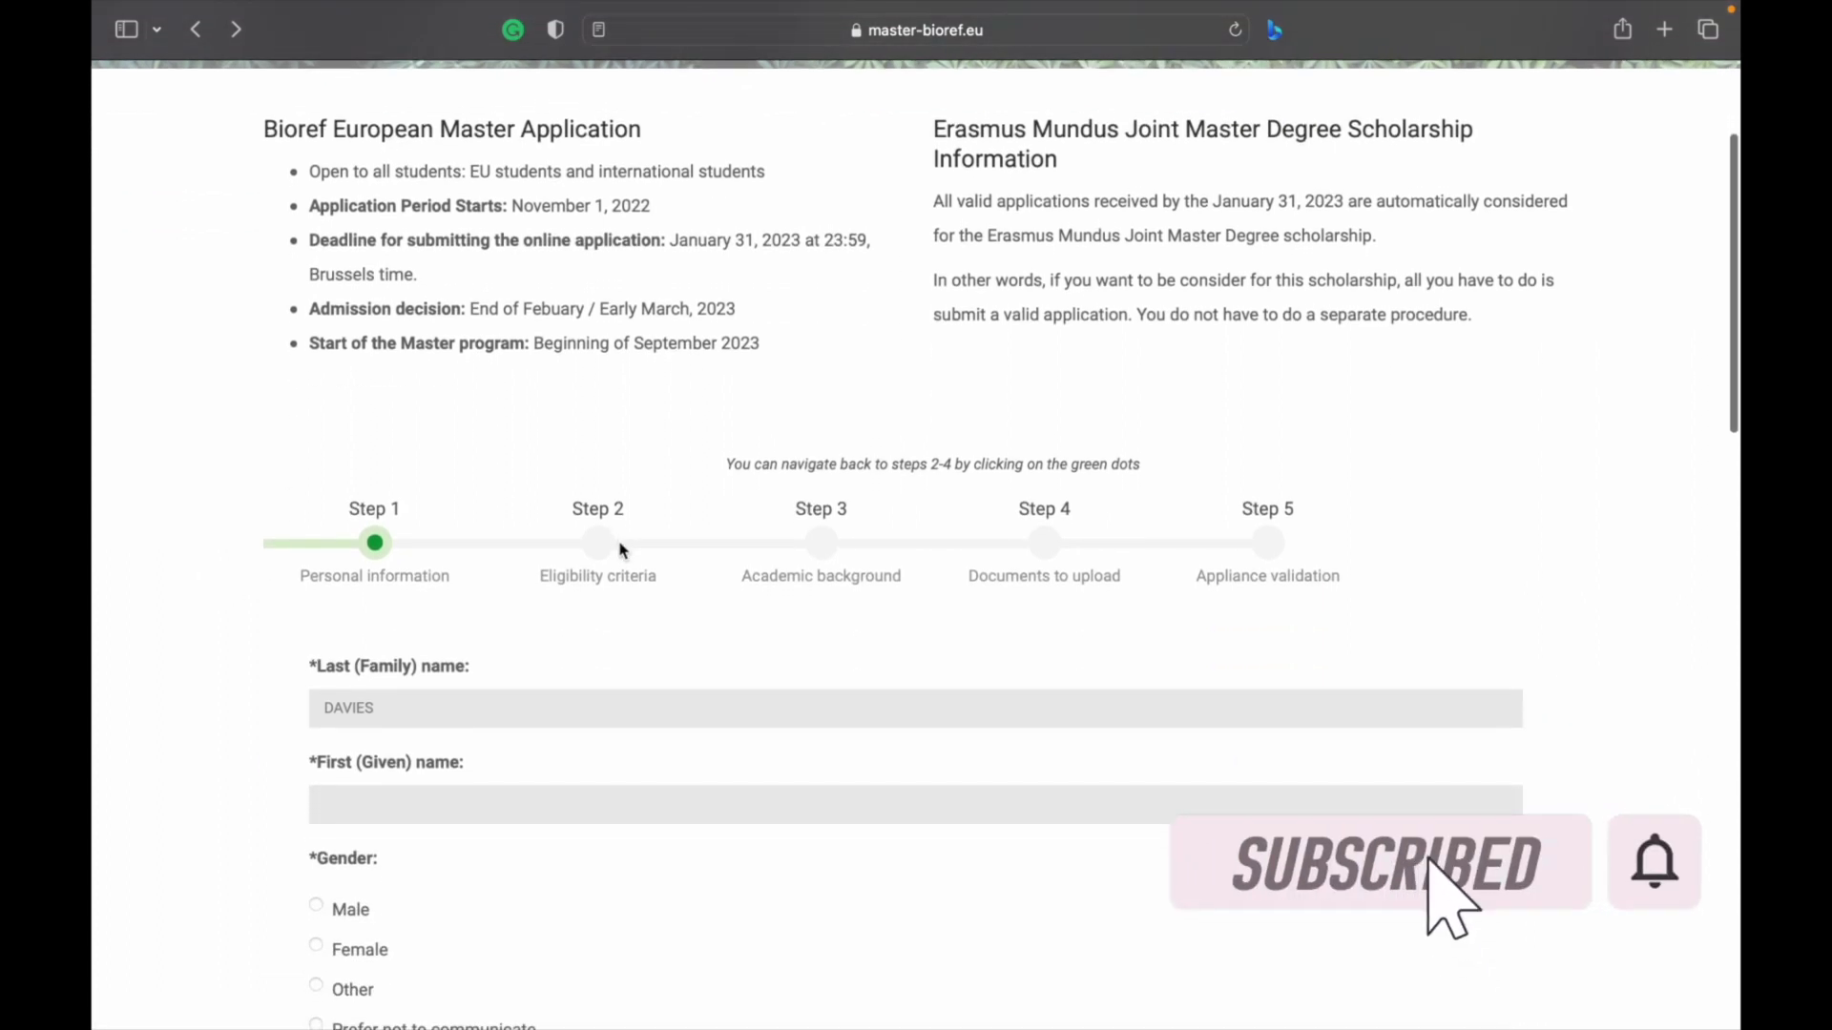
scroll(618, 550, down, 1)
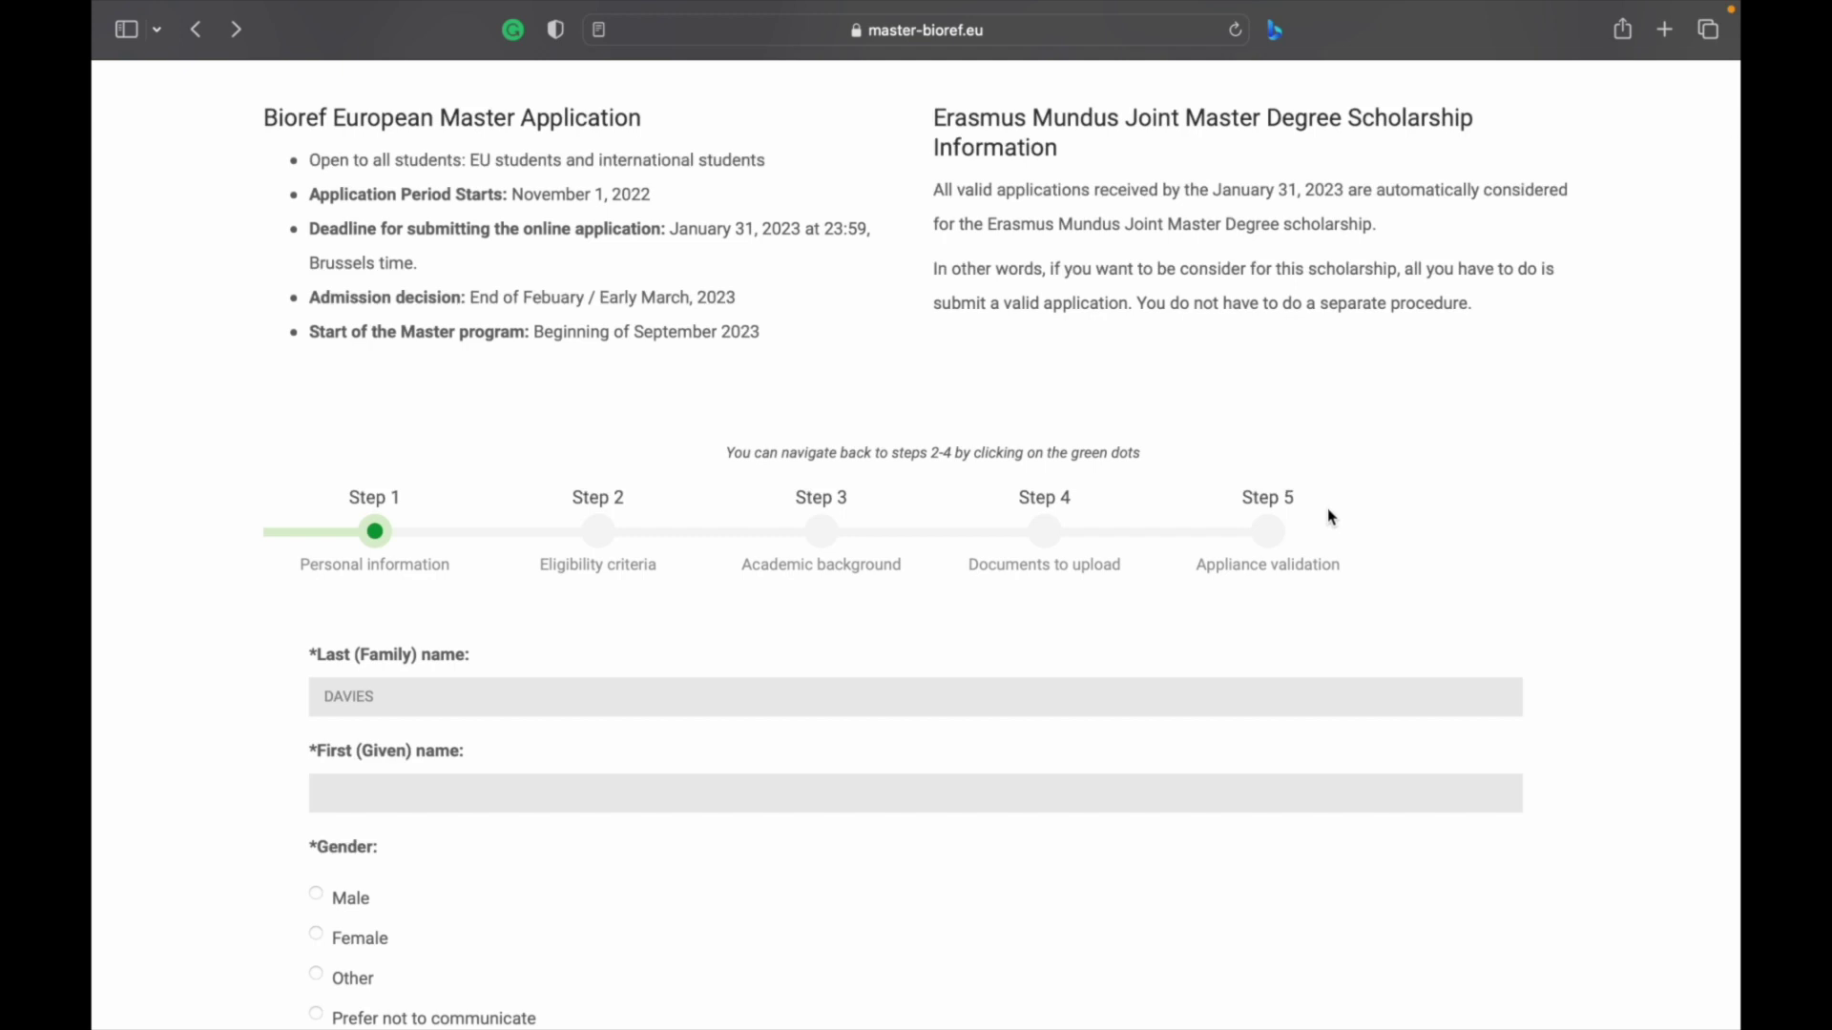
scroll(1331, 517, down, 3)
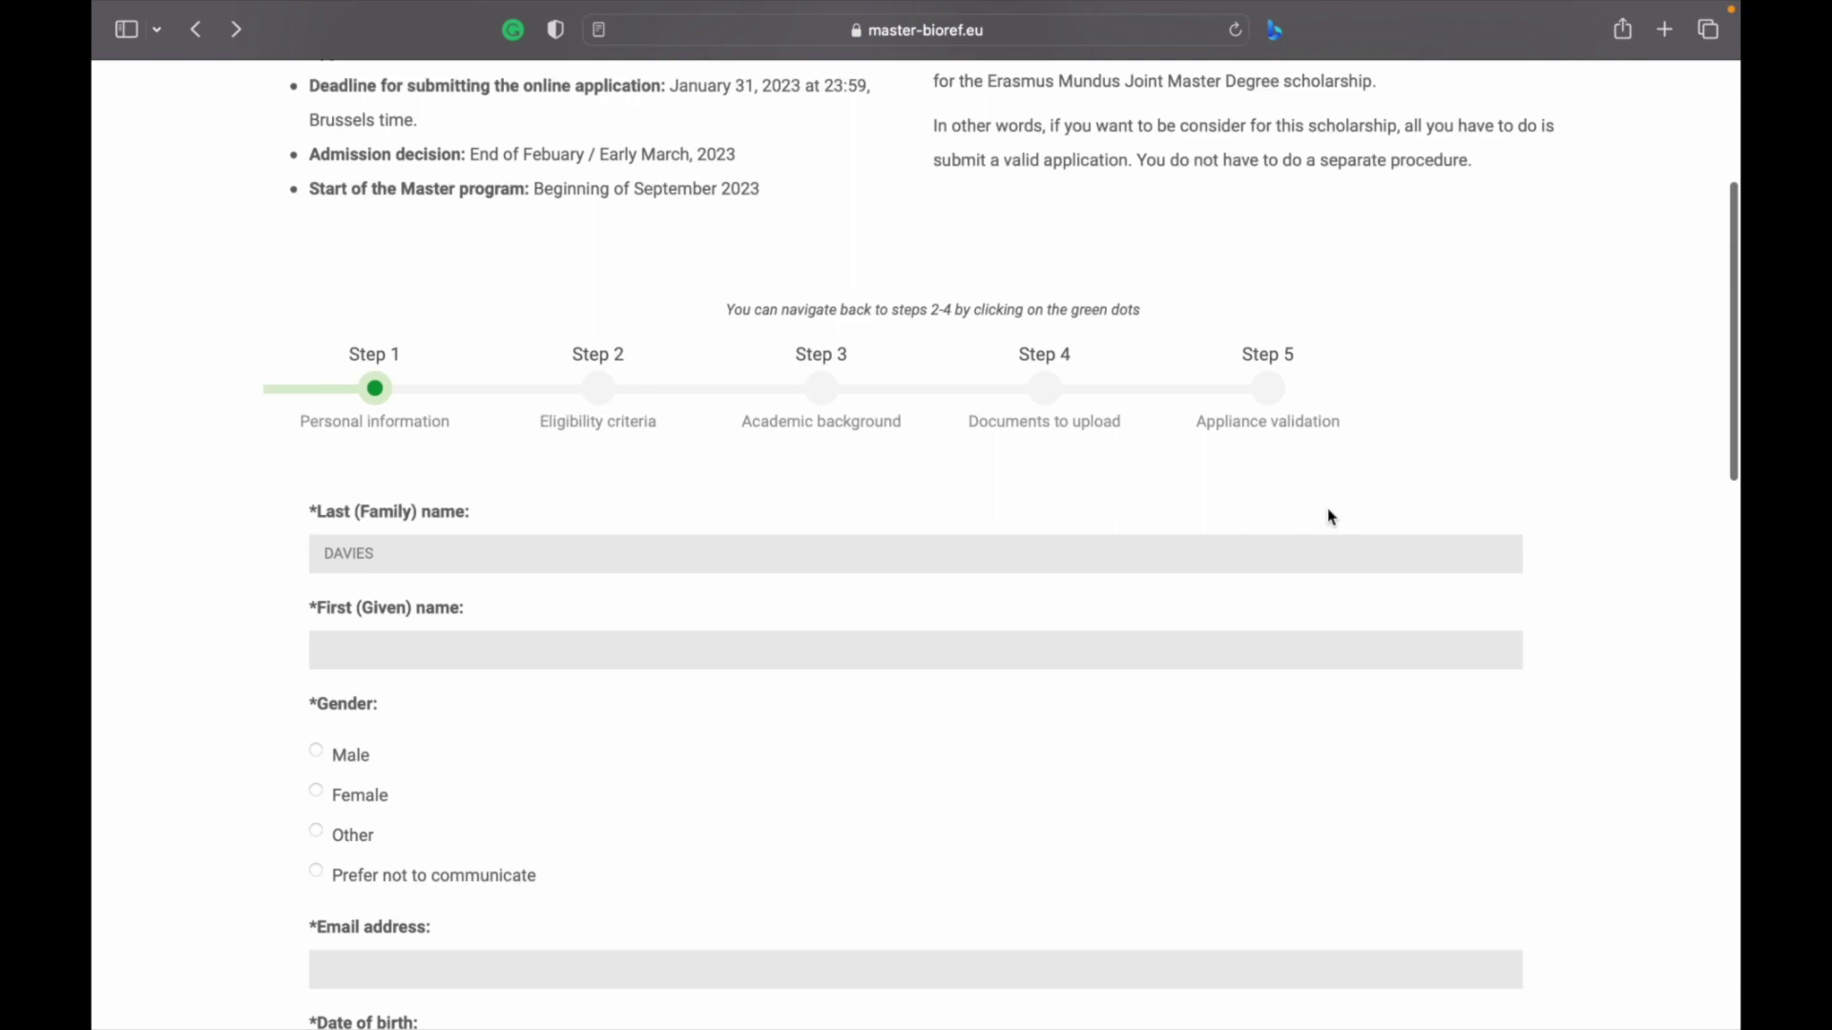
click(890, 649)
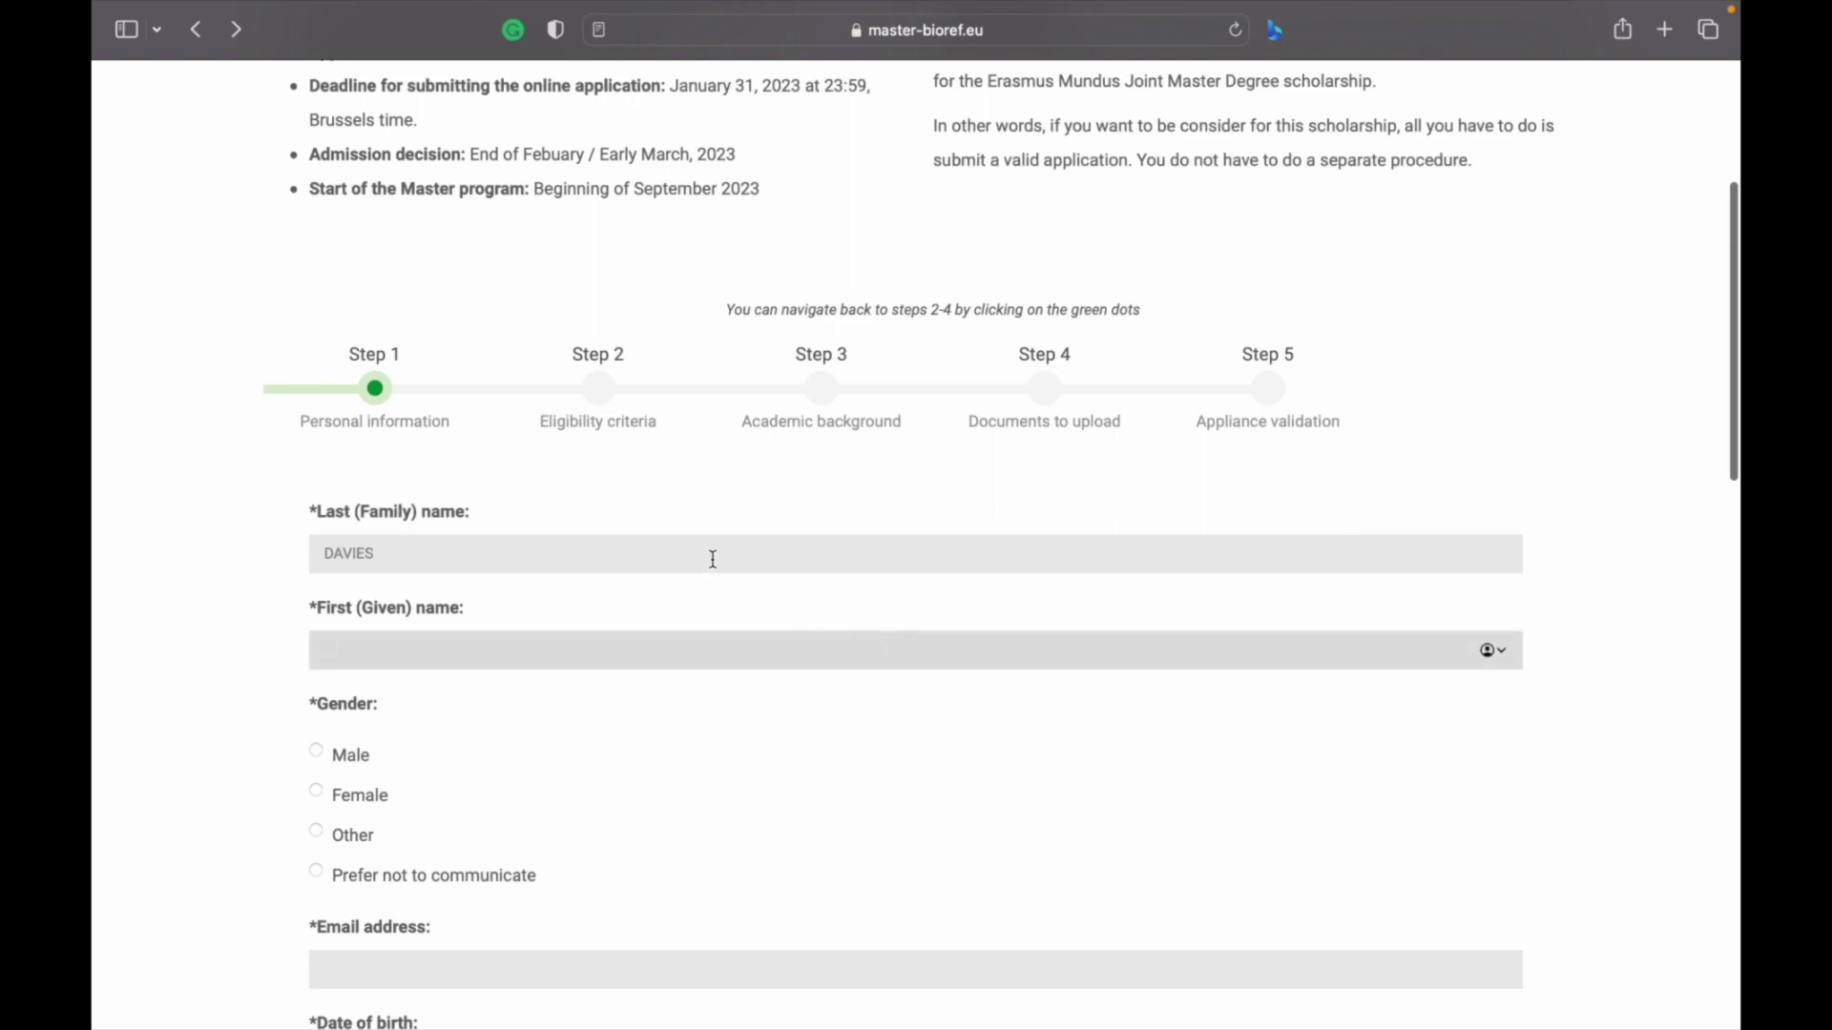
text(GRACE)
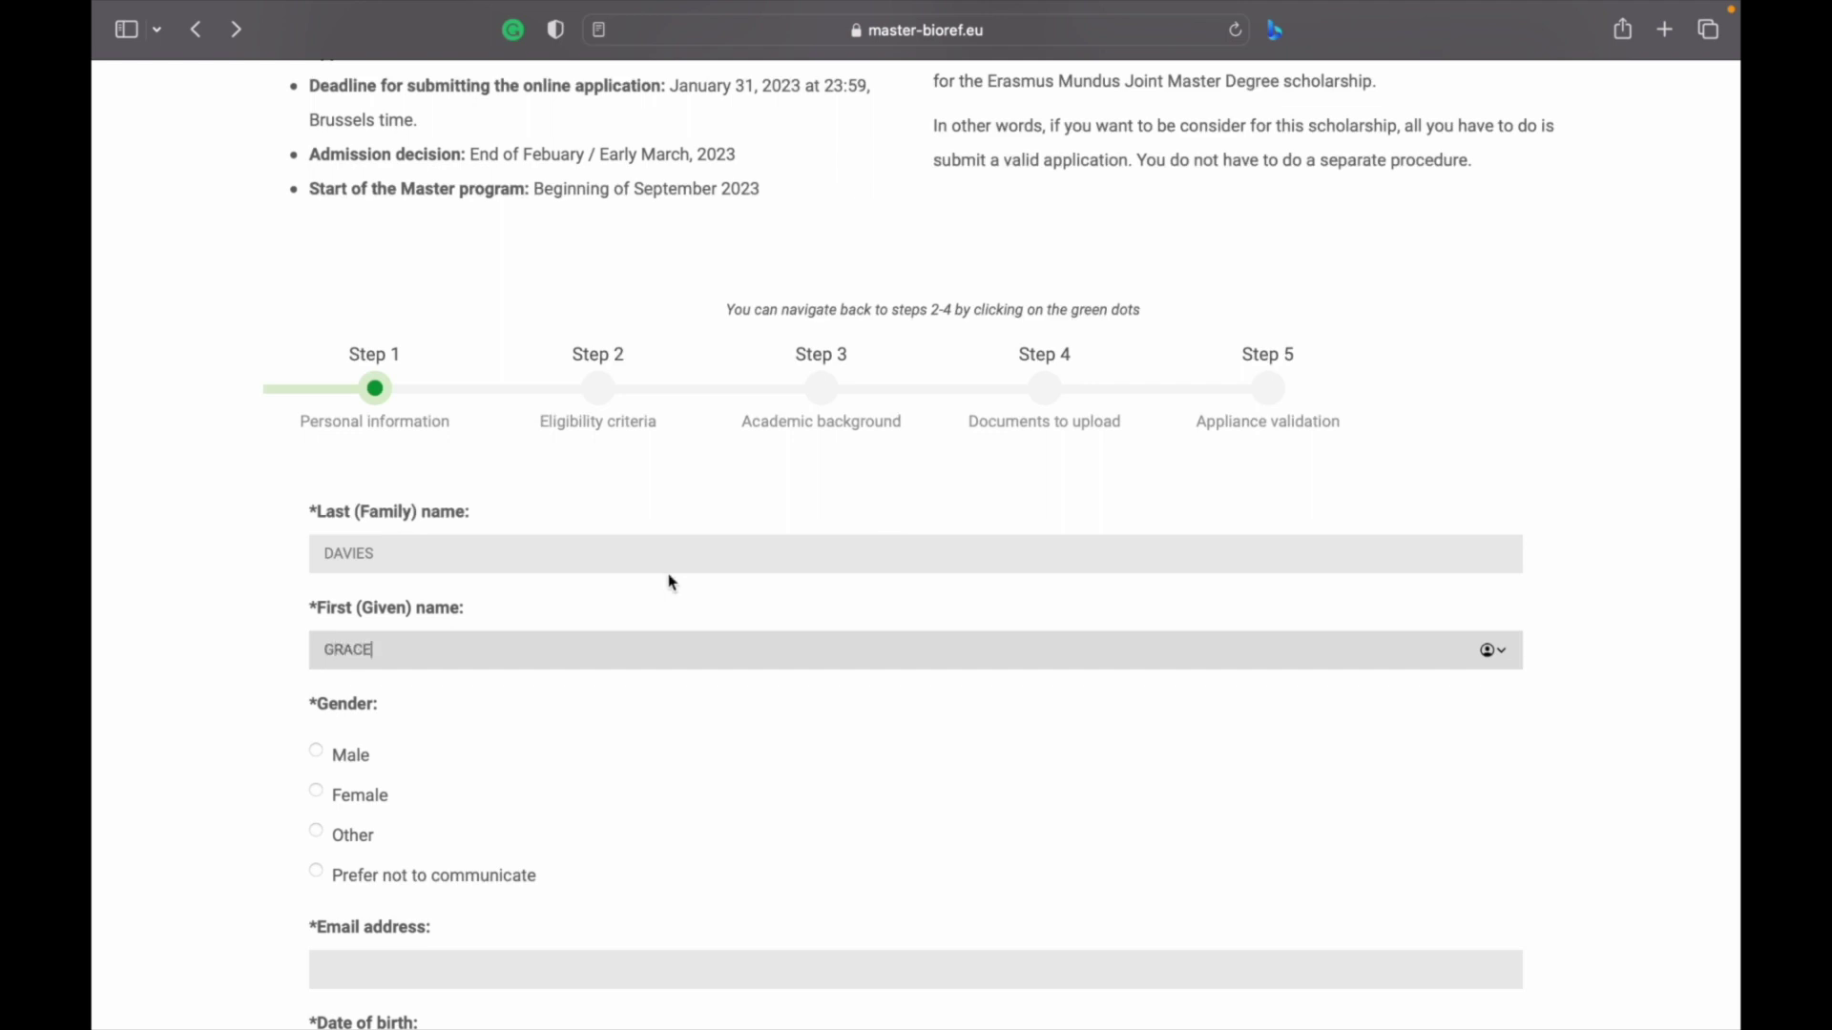
Select Female as gender and fill in the applicant's e-mail address
scroll(670, 580, down, 5)
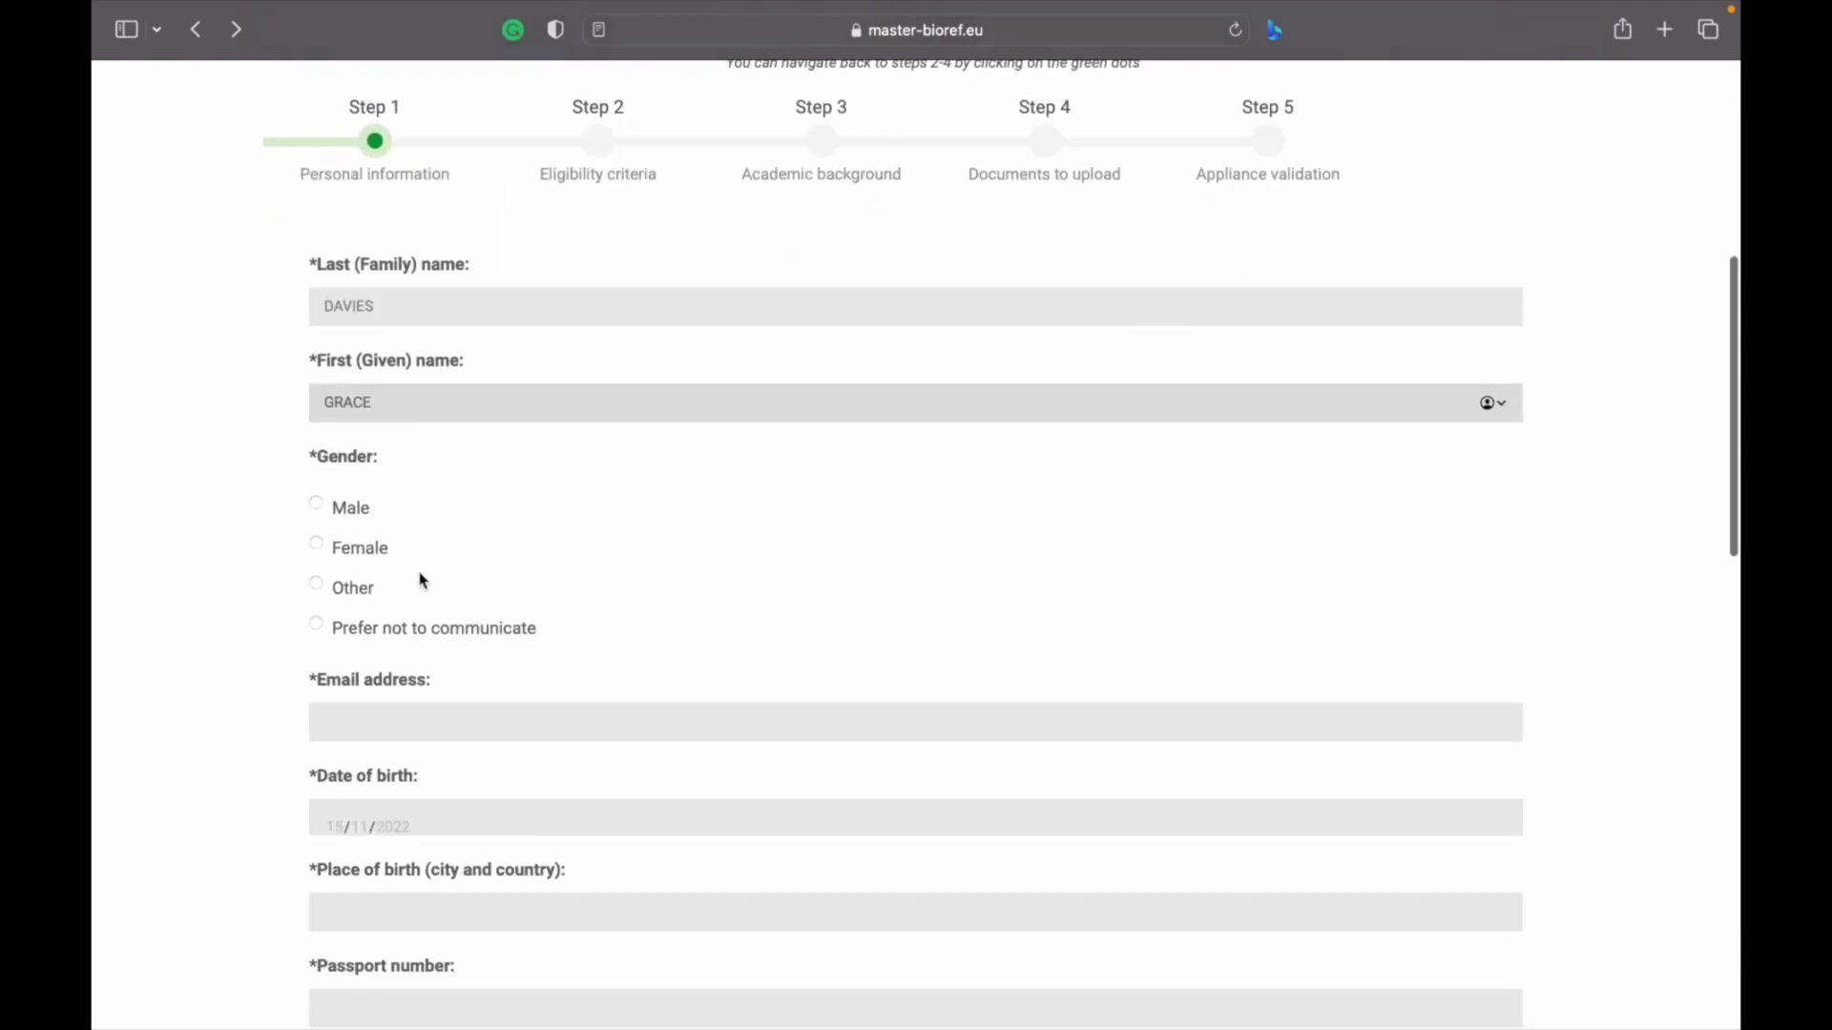
click(317, 544)
click(358, 738)
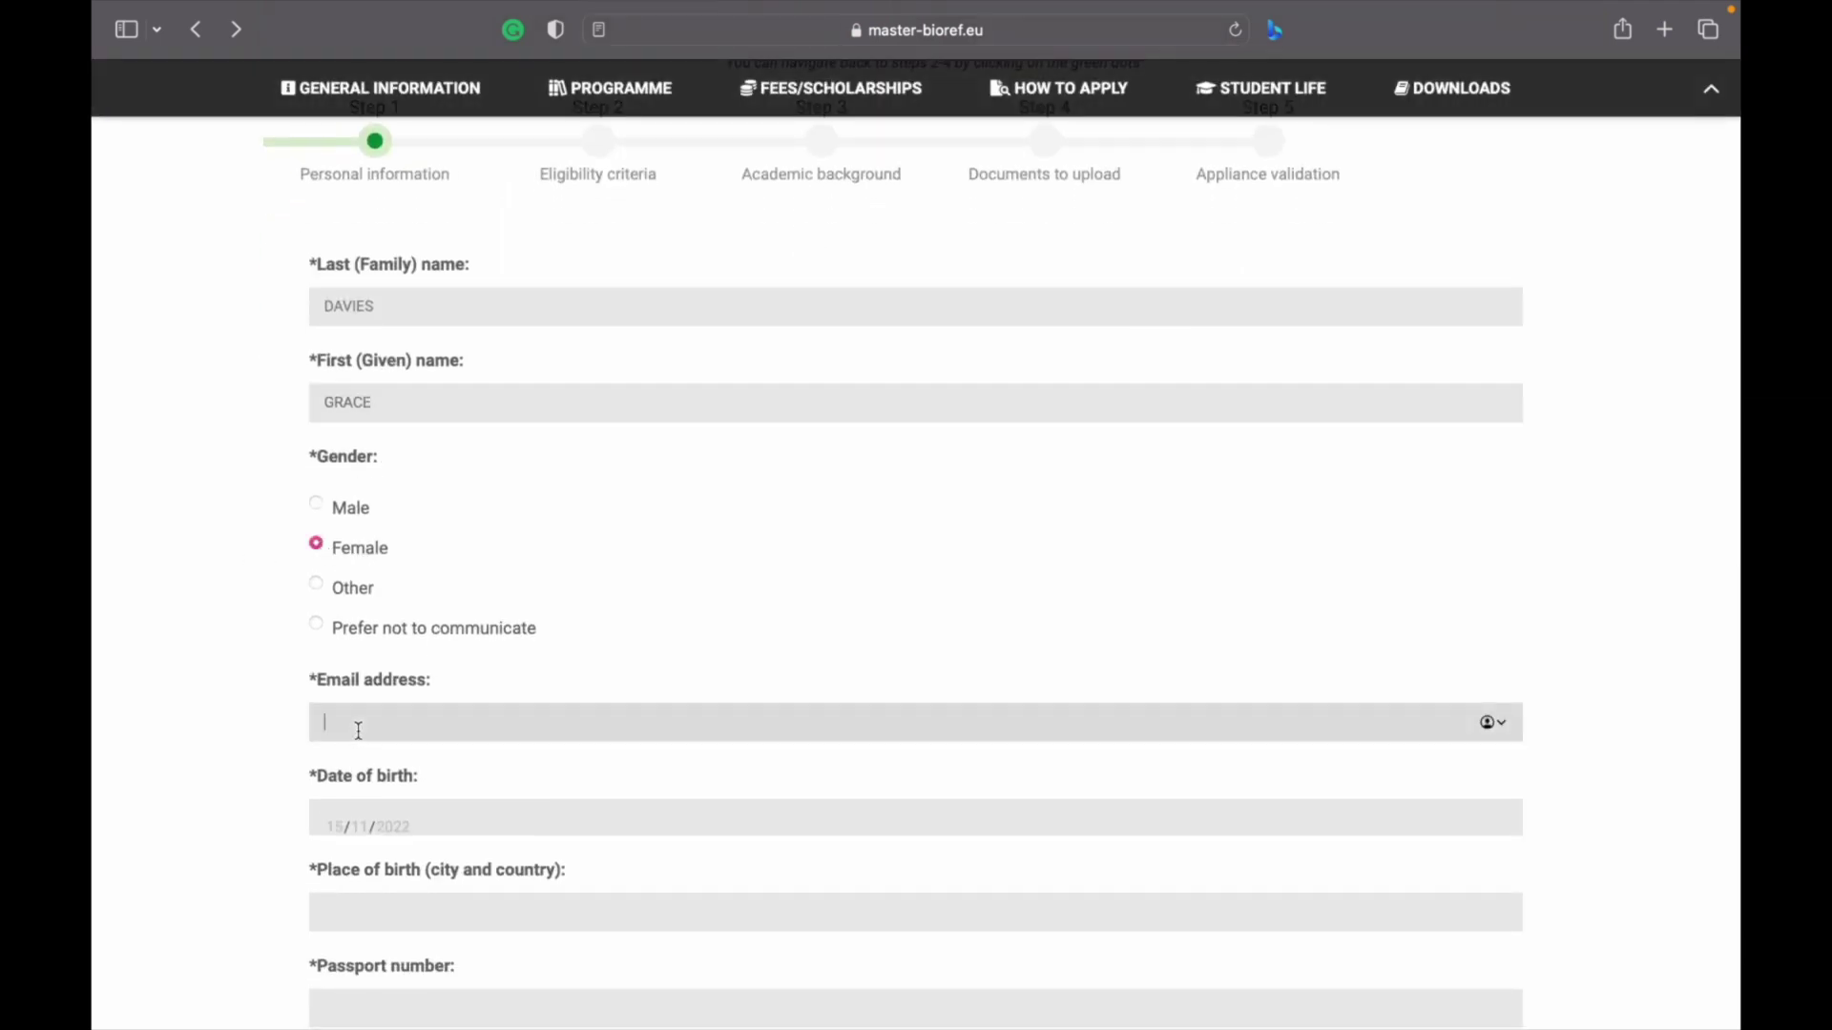
click(327, 722)
text(gra)
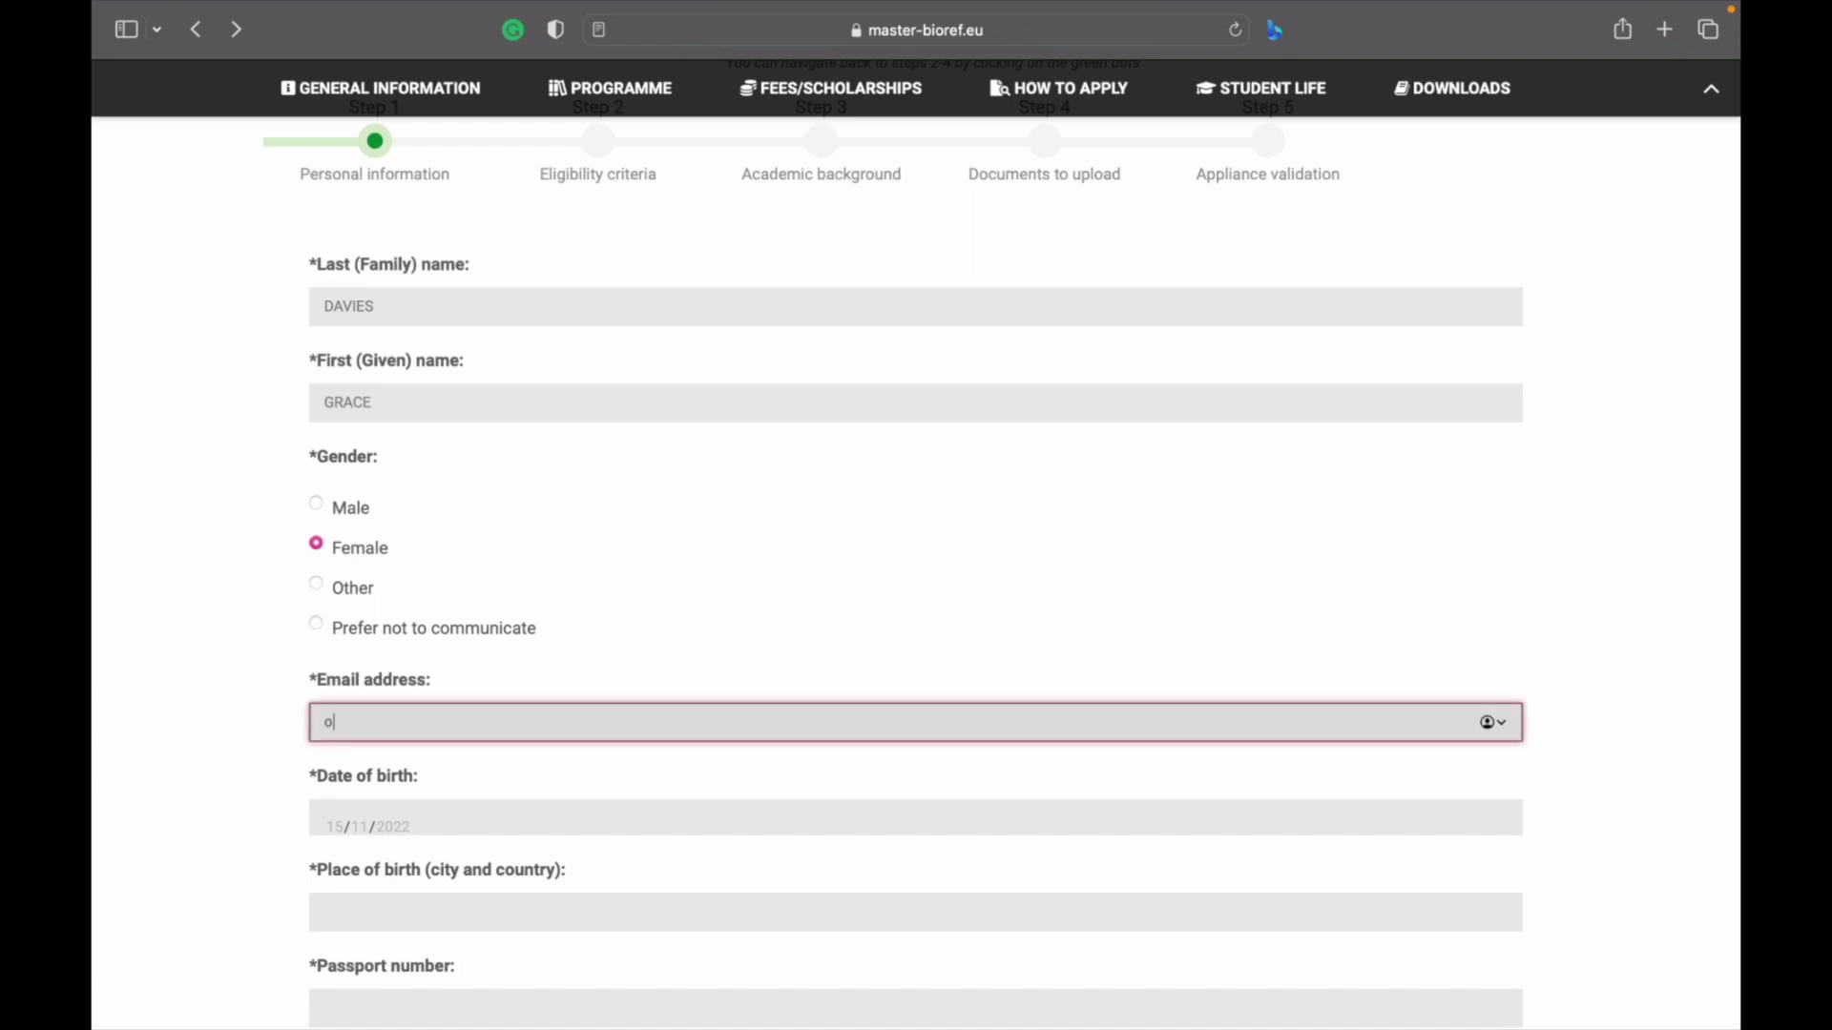
key(BackSpace)
key(BackSpace)
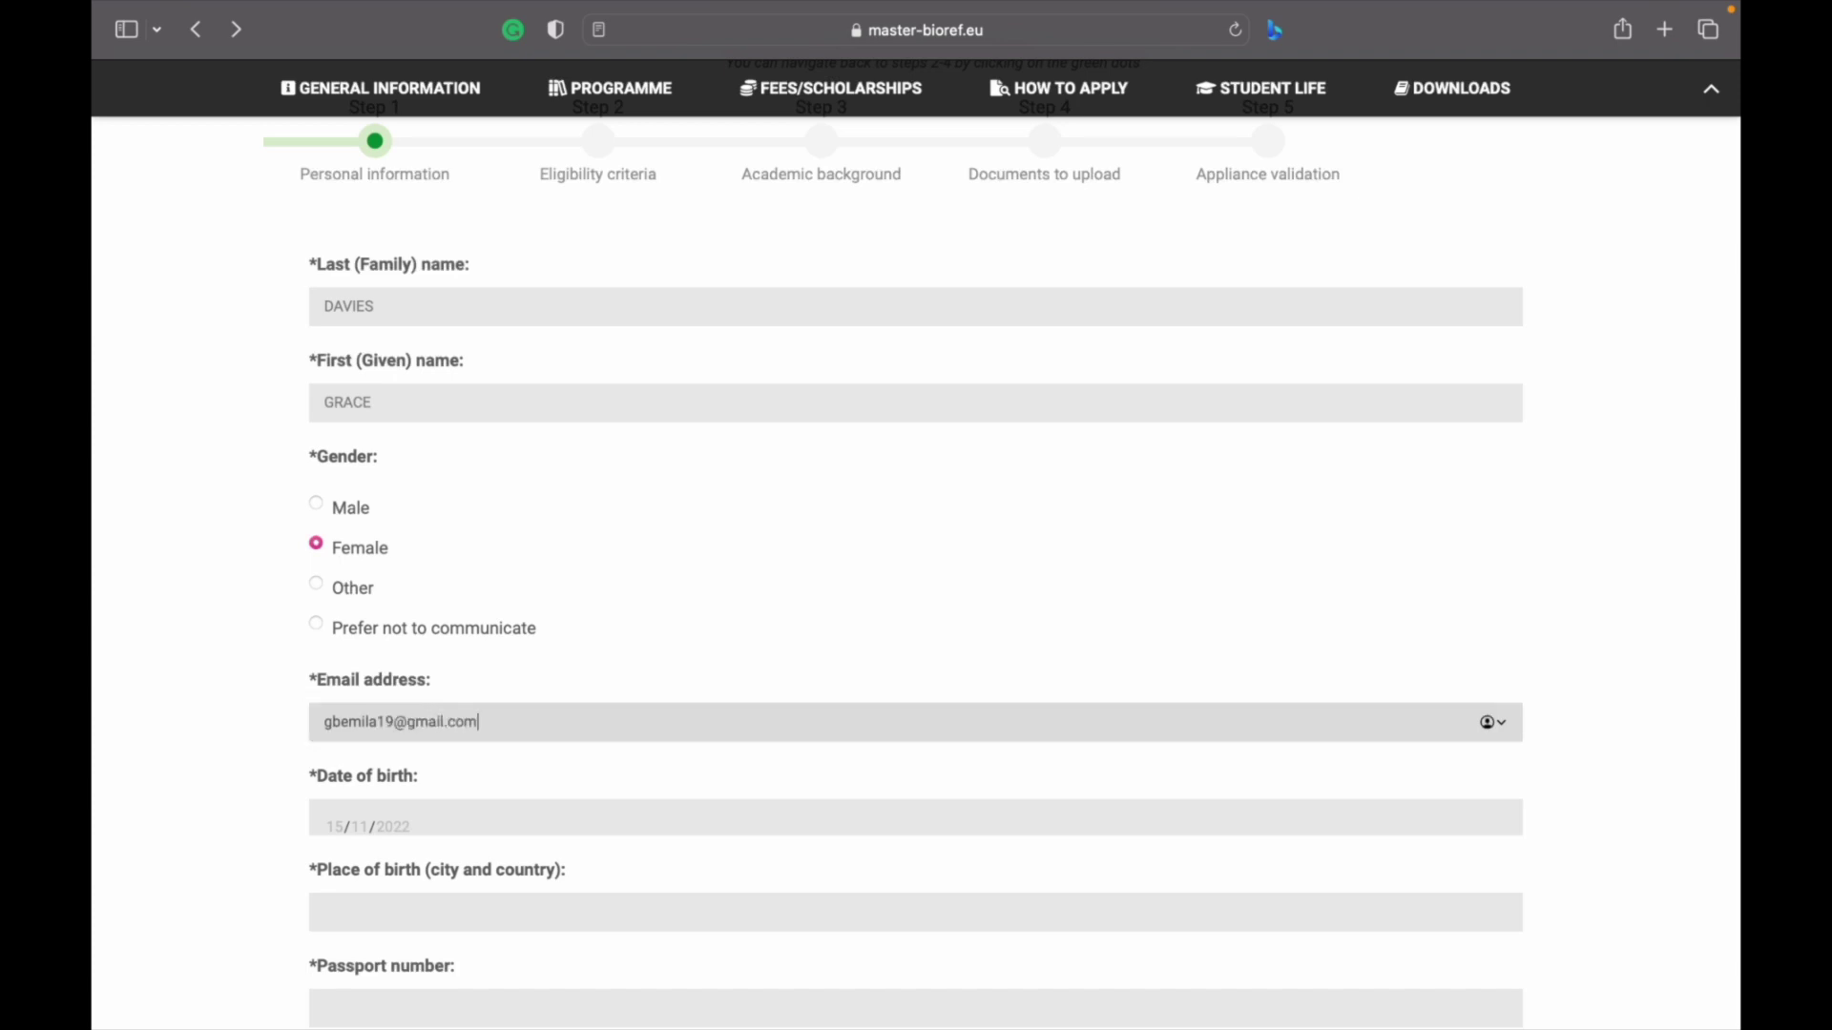
scroll(352, 629, down, 5)
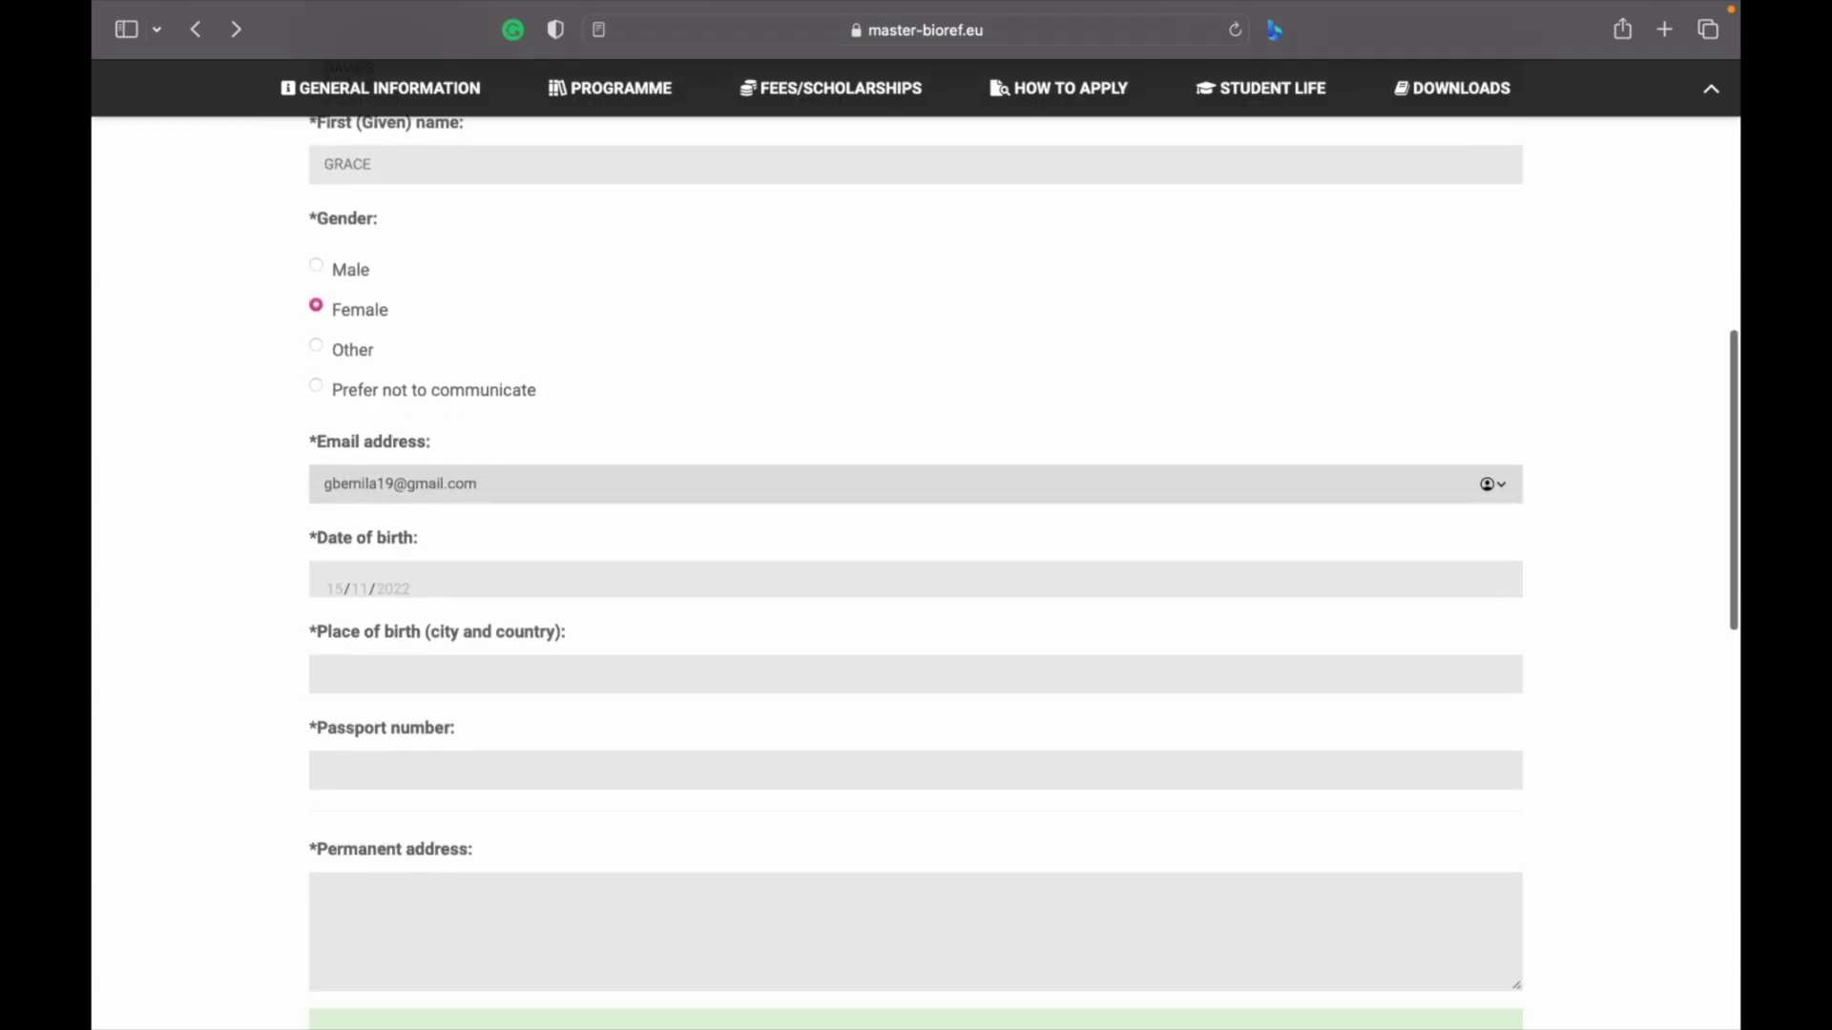
click(338, 584)
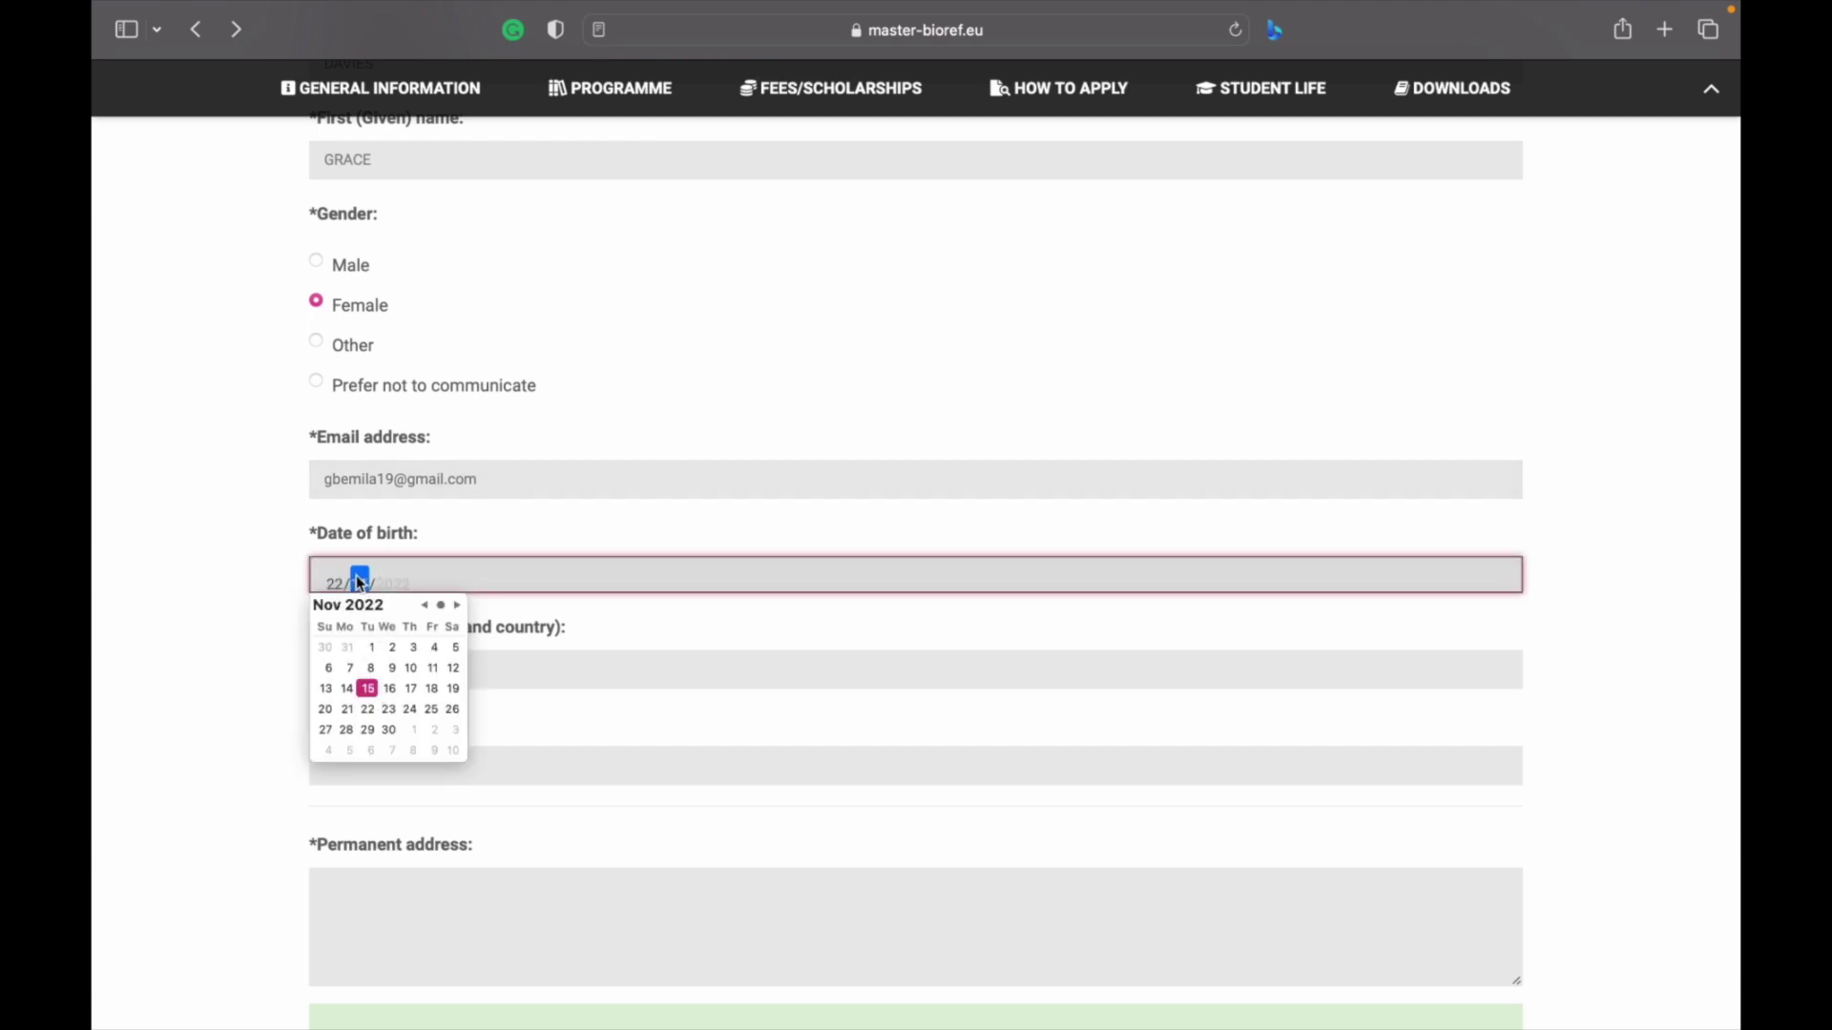
click(394, 584)
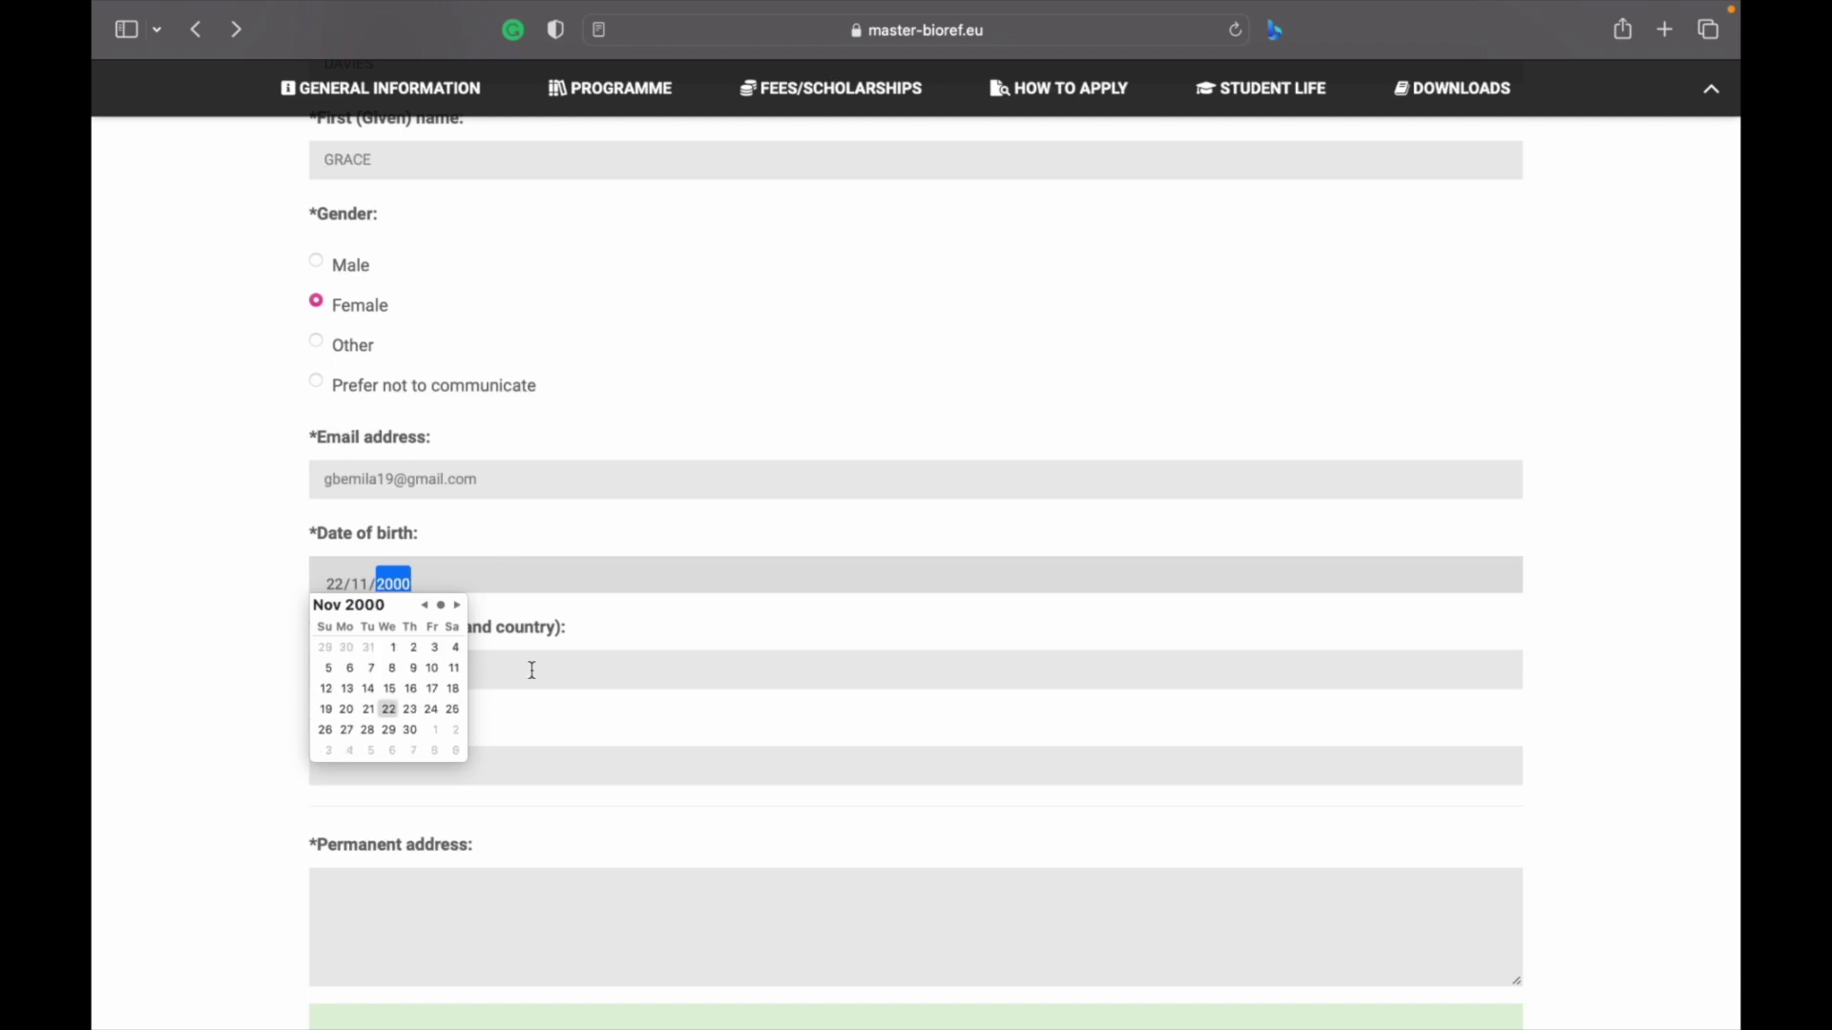
click(566, 766)
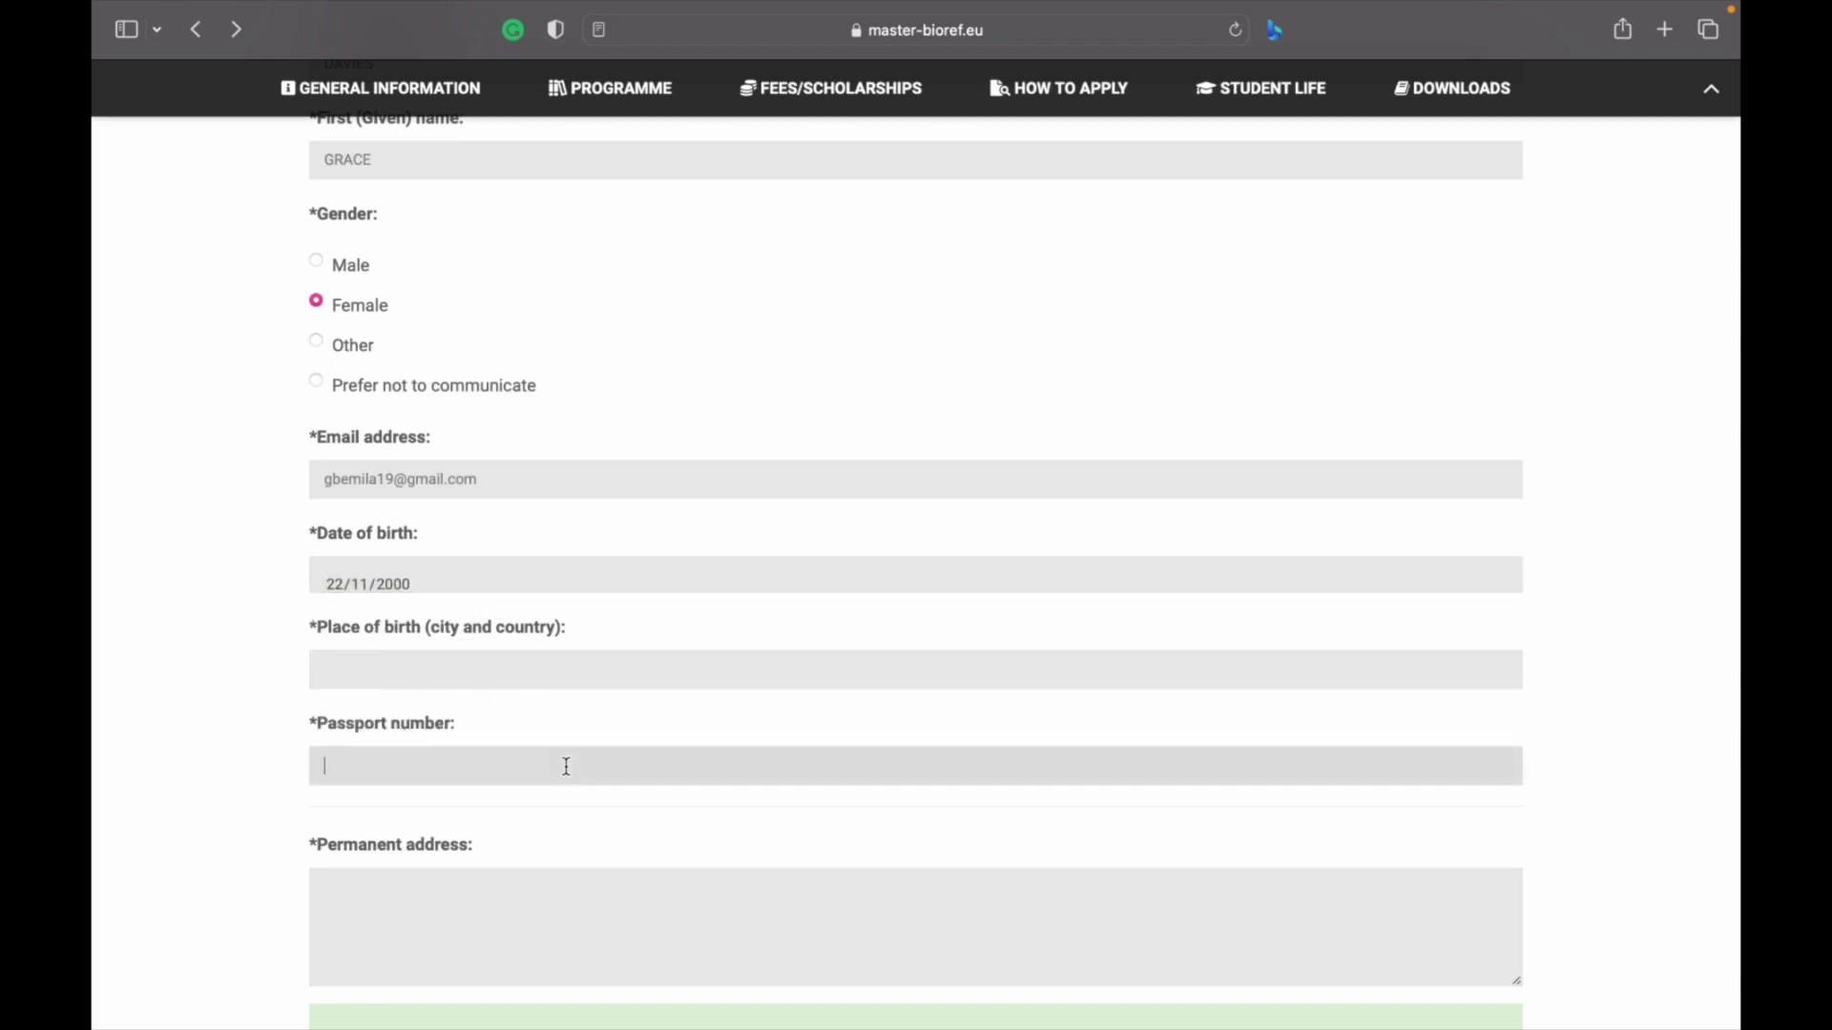
click(490, 668)
text(N)
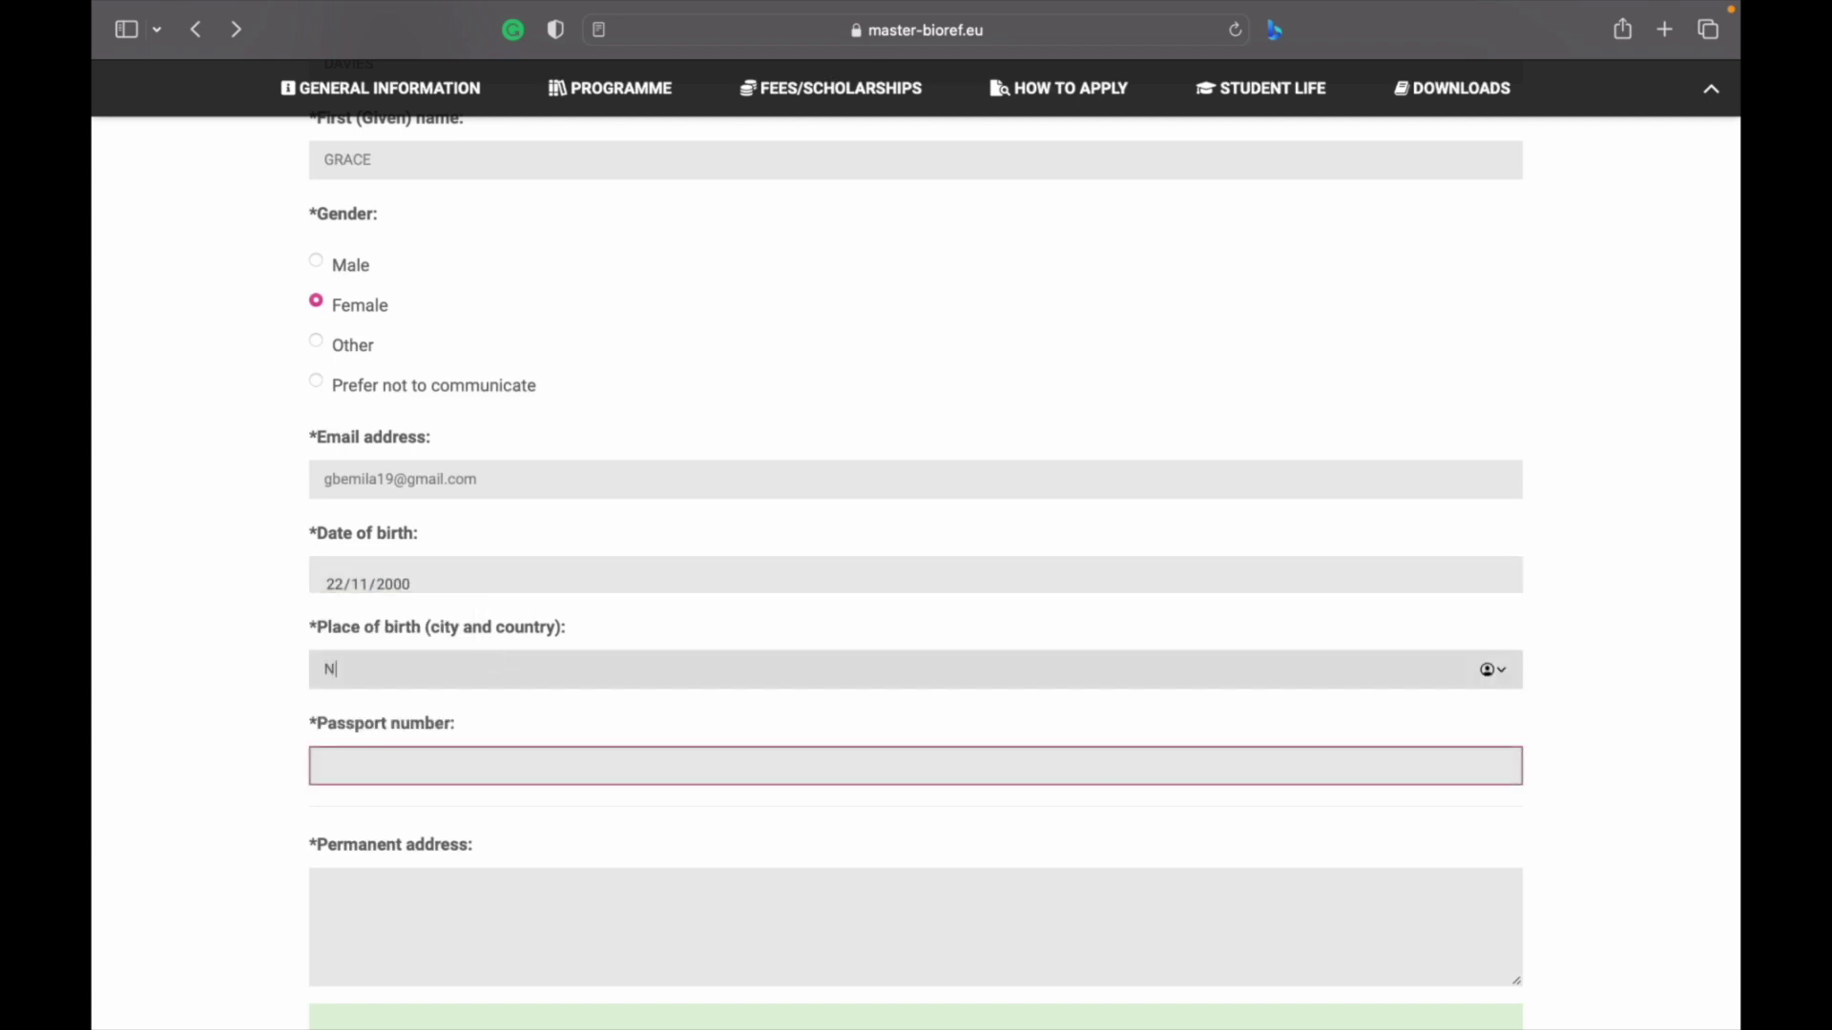
text(IGERIA)
click(452, 761)
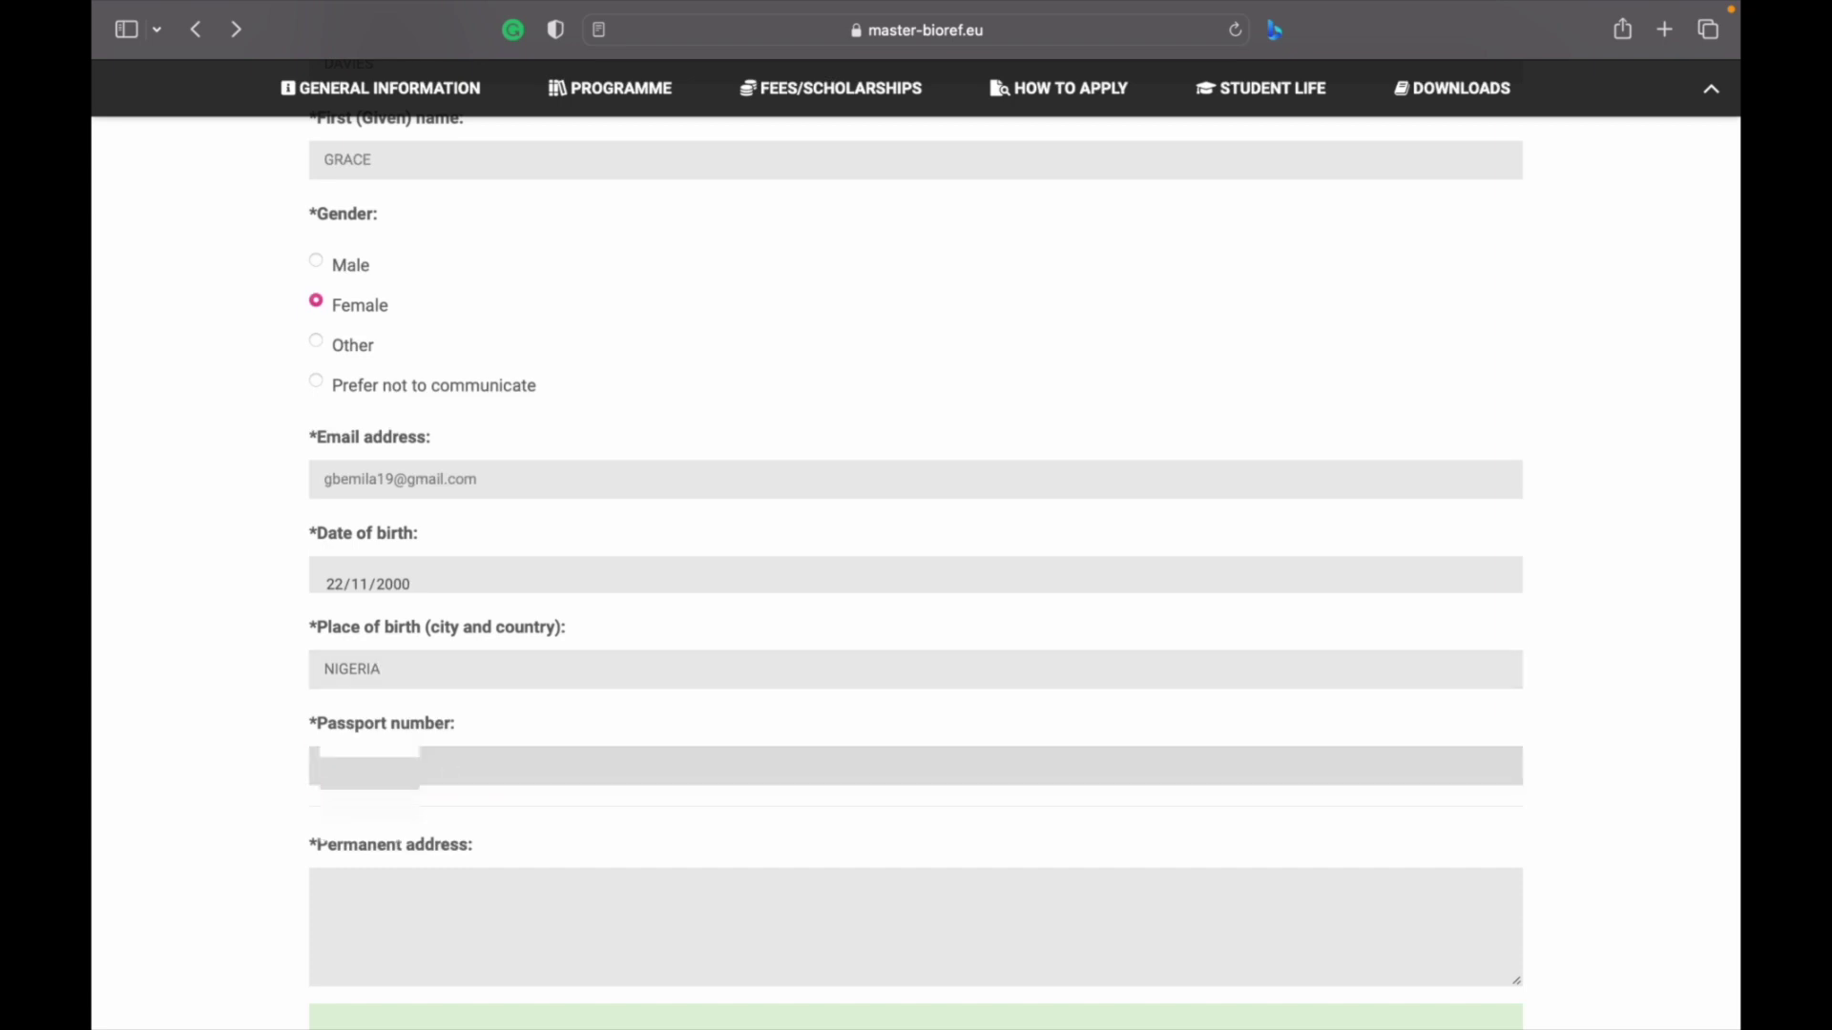
Fill in the permanent address and current address fields
scroll(470, 585, down, 5)
click(452, 476)
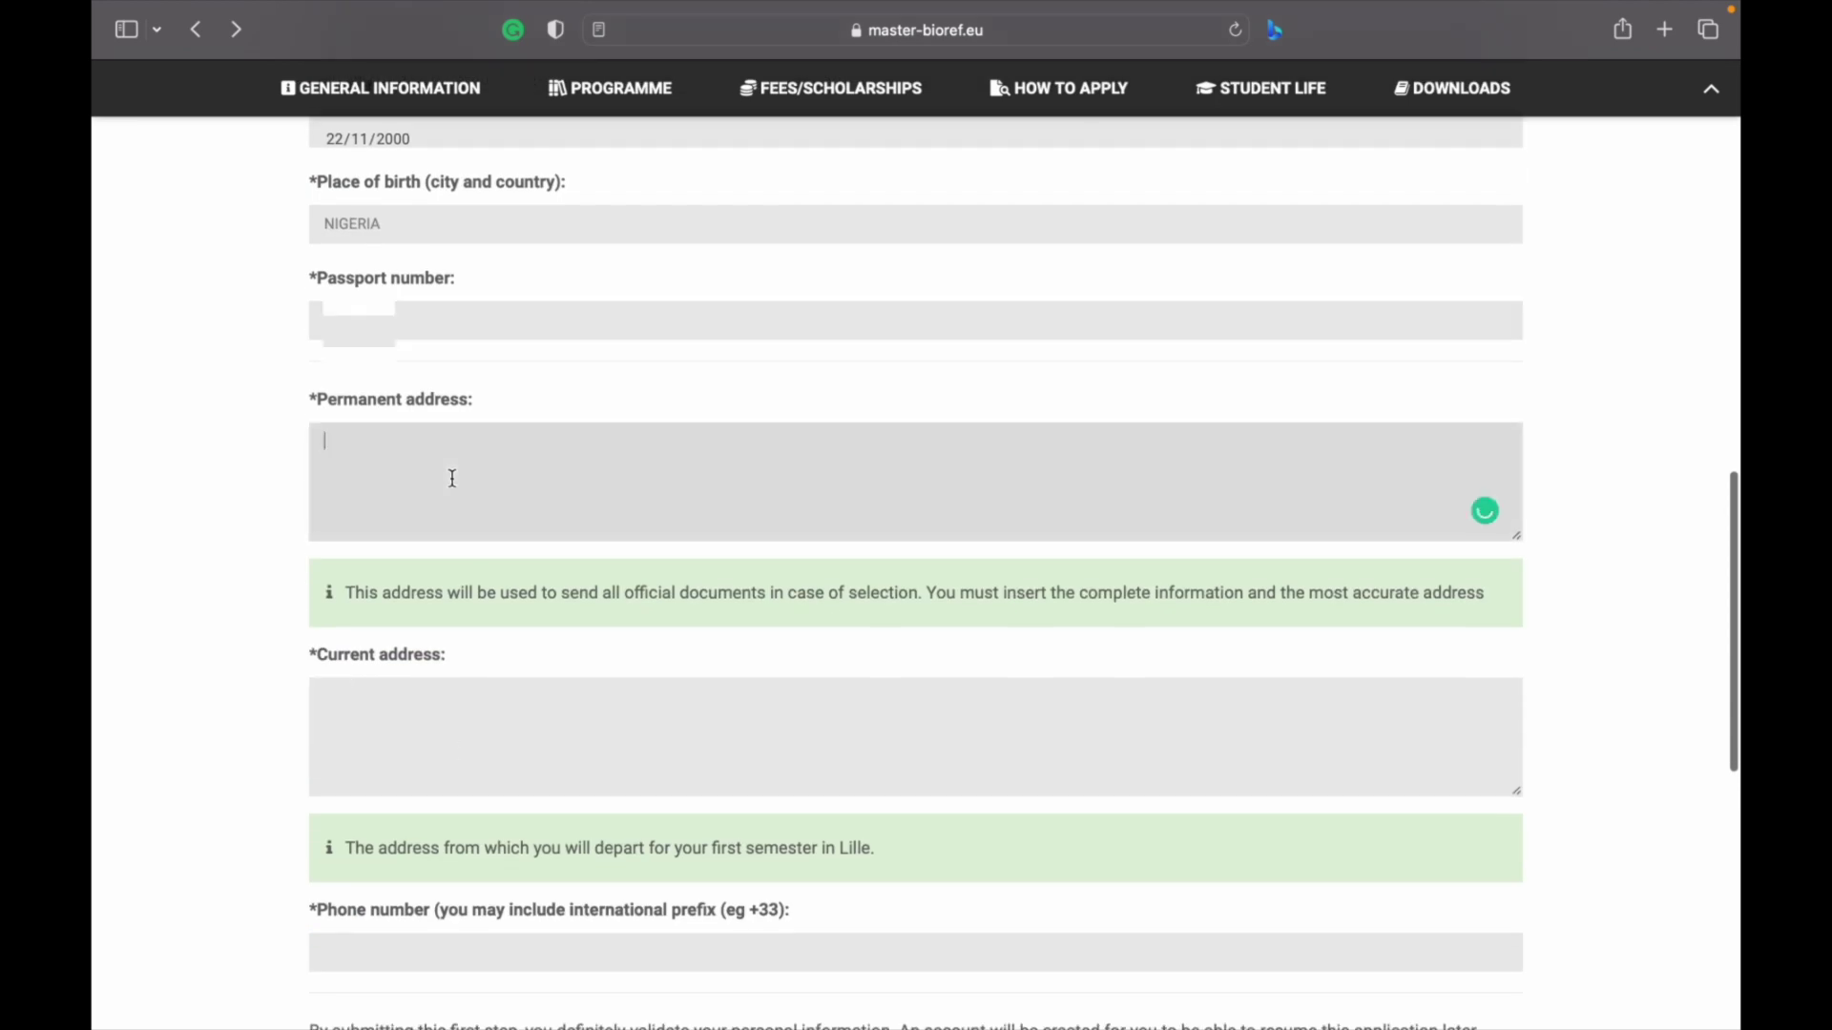
text(PH)
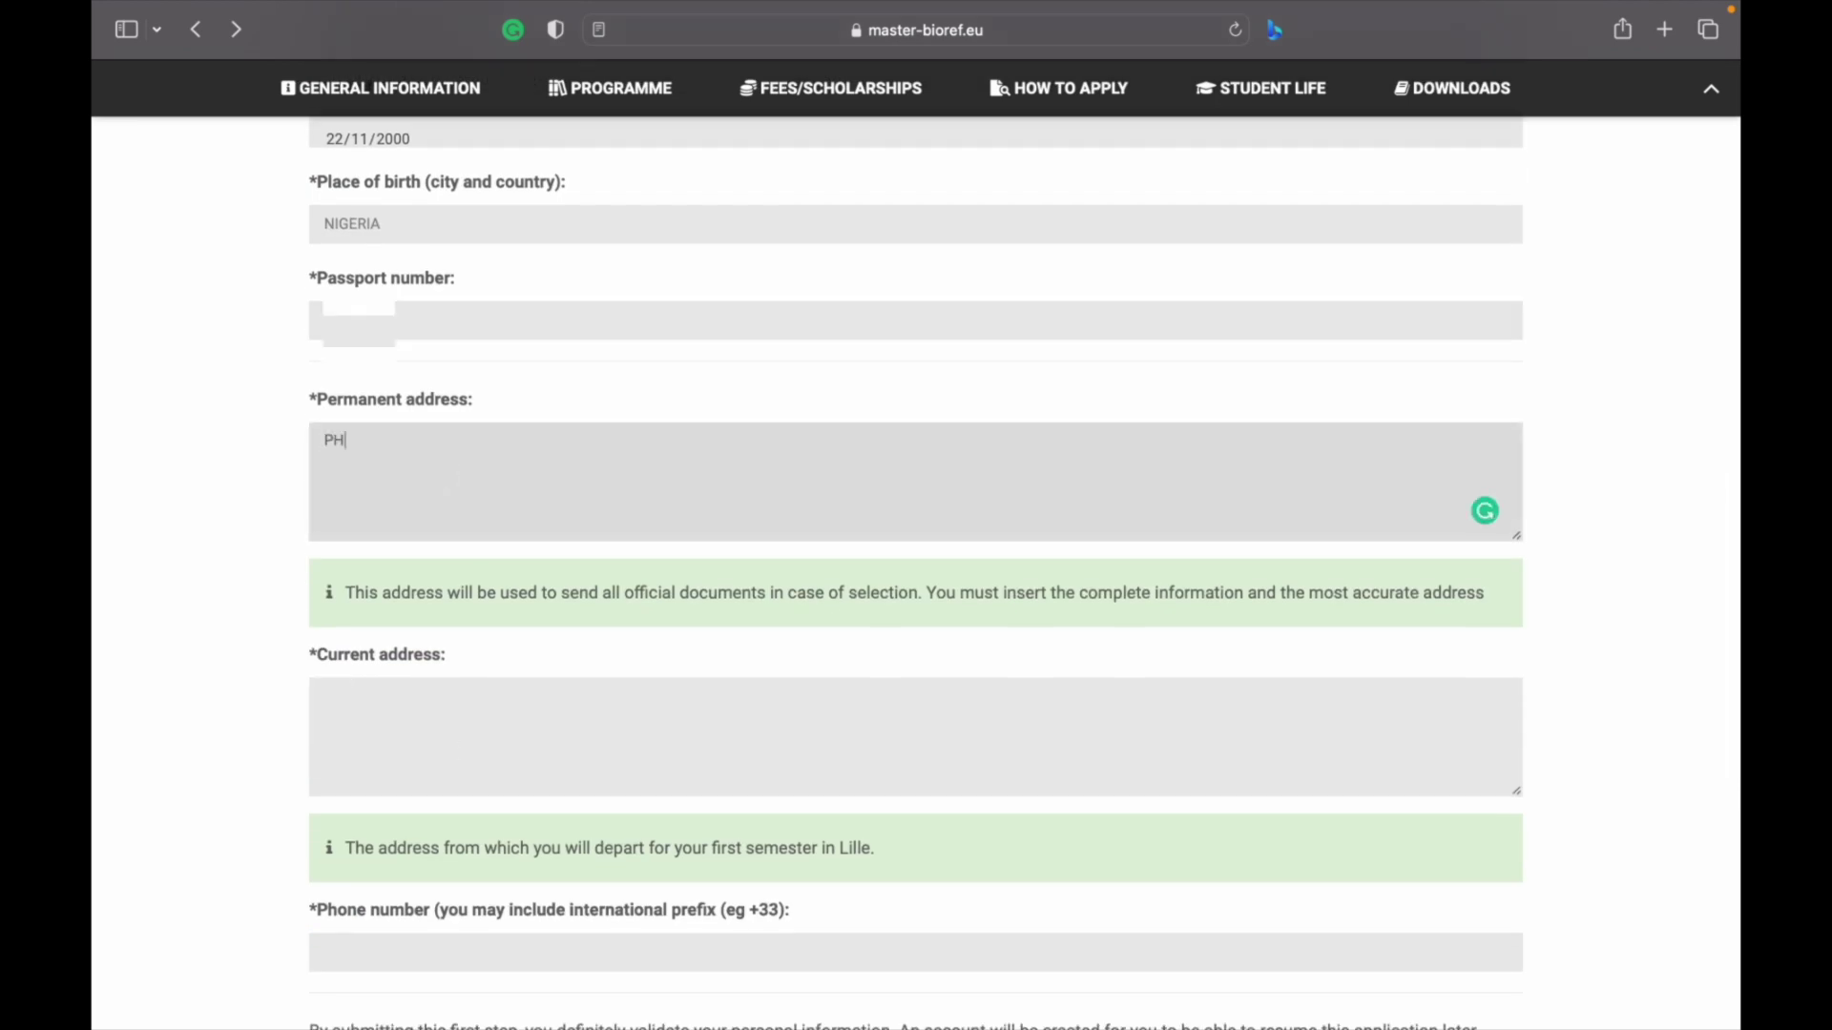
click(420, 691)
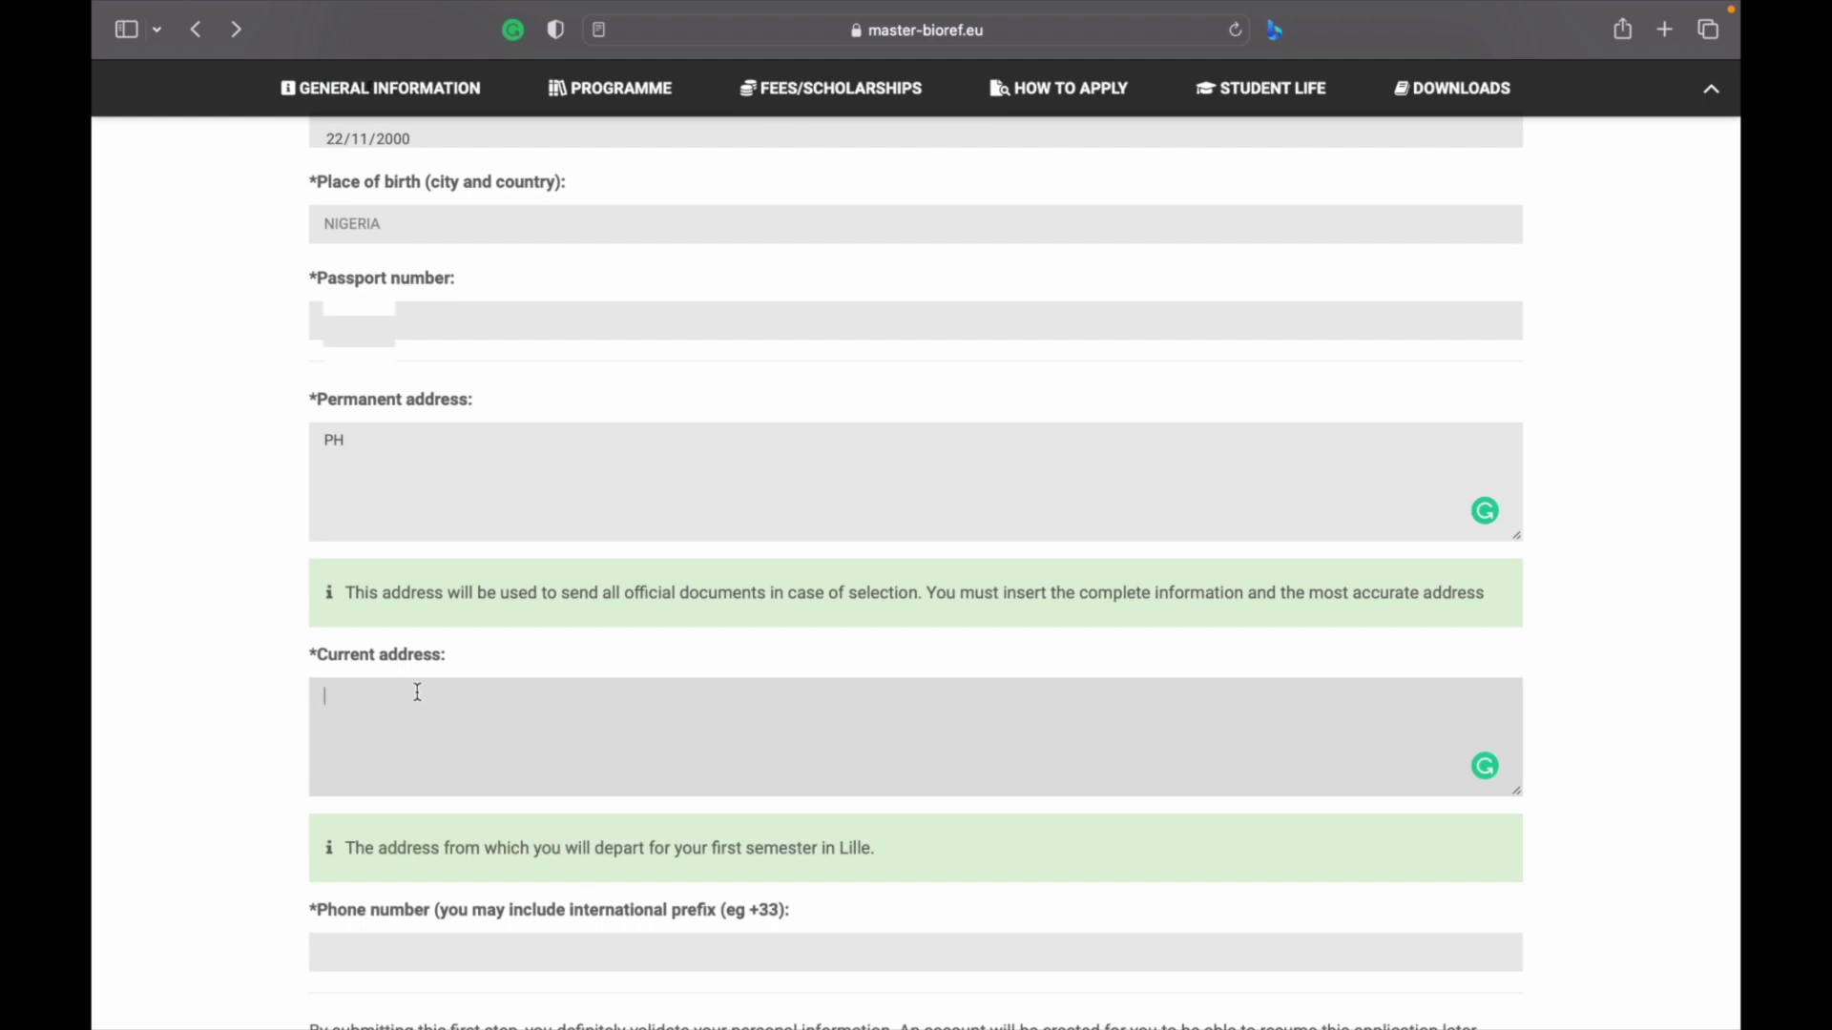
text(PH)
Enter the applicant's phone number and validate the personal information step
scroll(418, 692, down, 5)
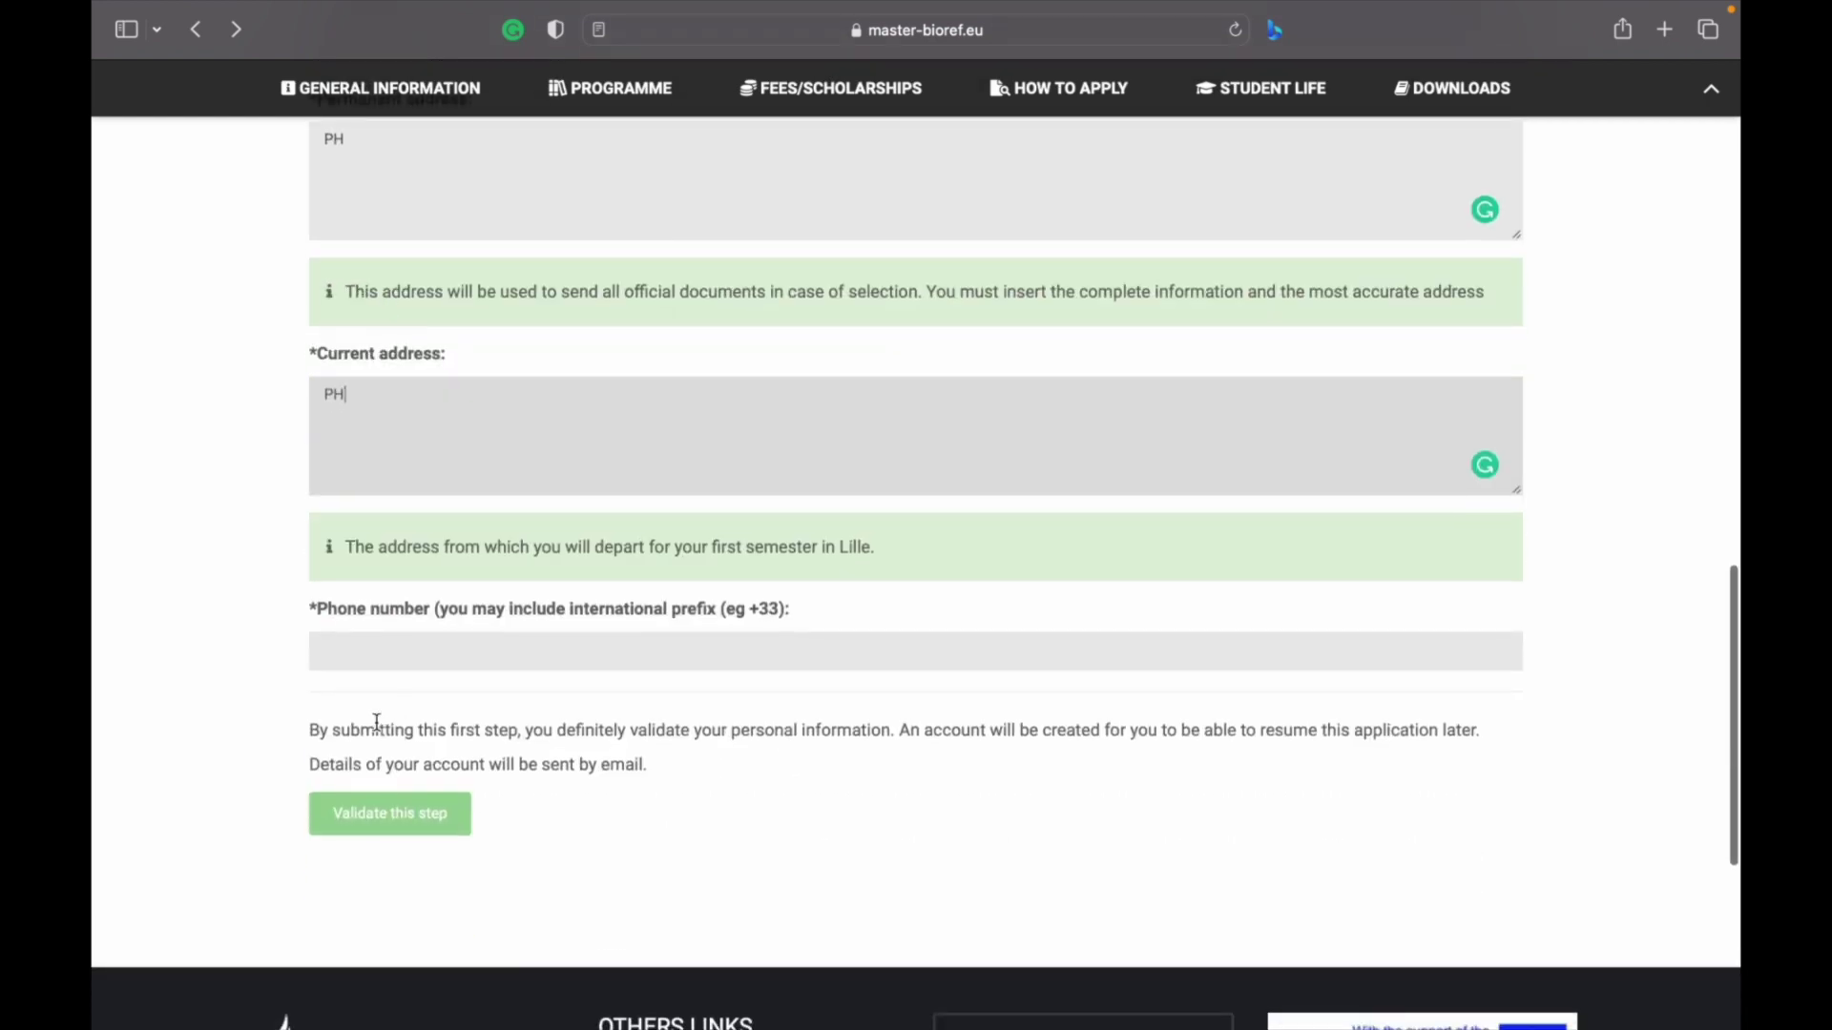
click(406, 607)
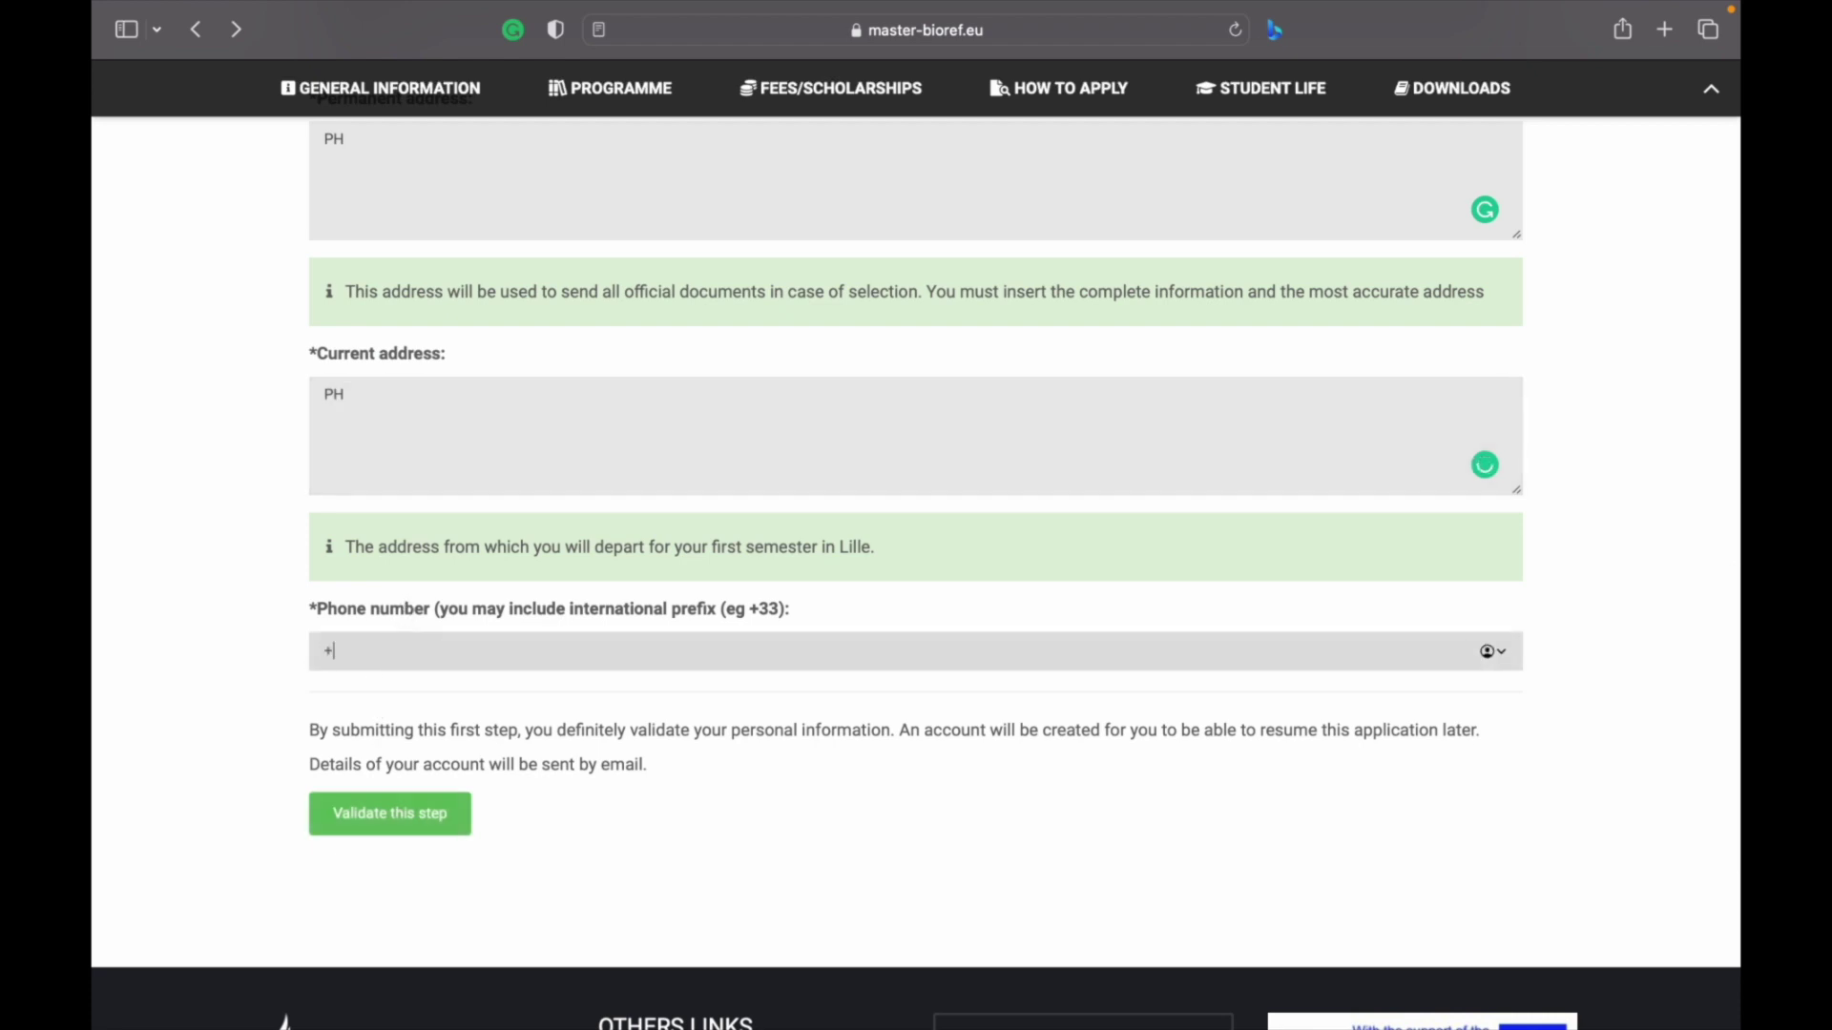
click(402, 812)
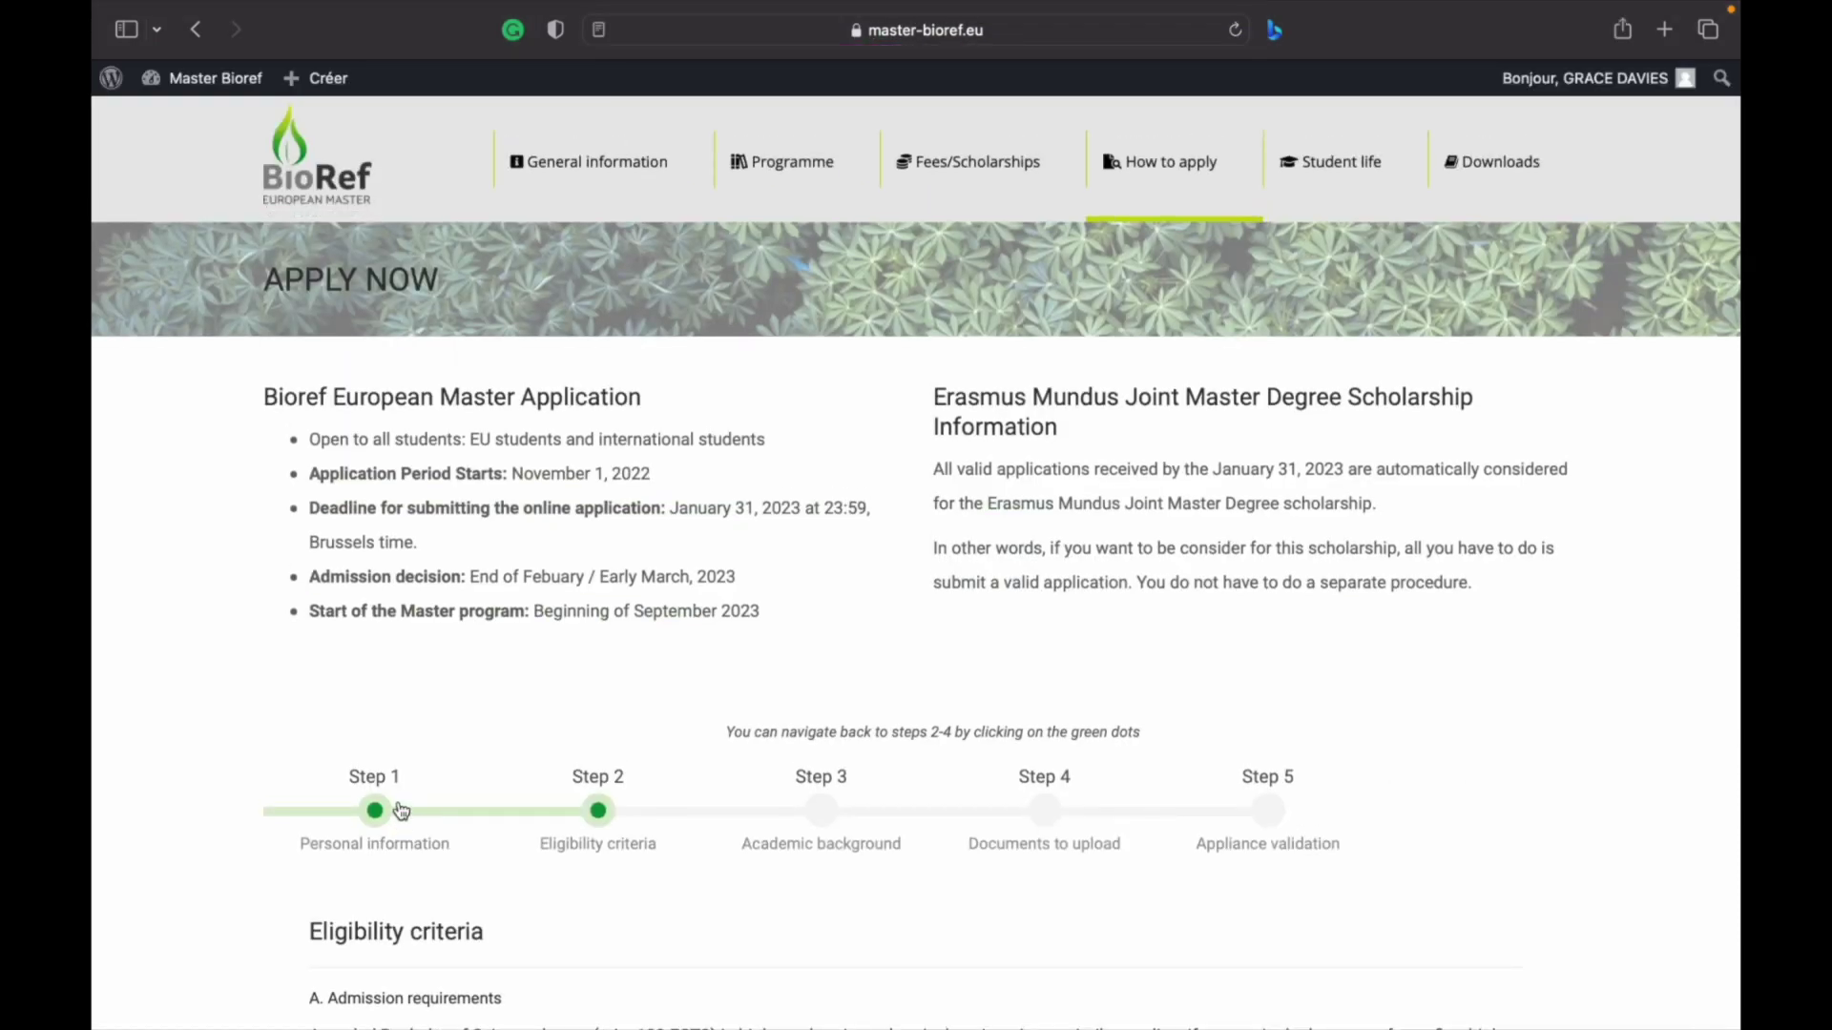
Answer Yes to holding a bachelor degree and No to a previous Erasmus Mundus scholarship
scroll(401, 812, down, 5)
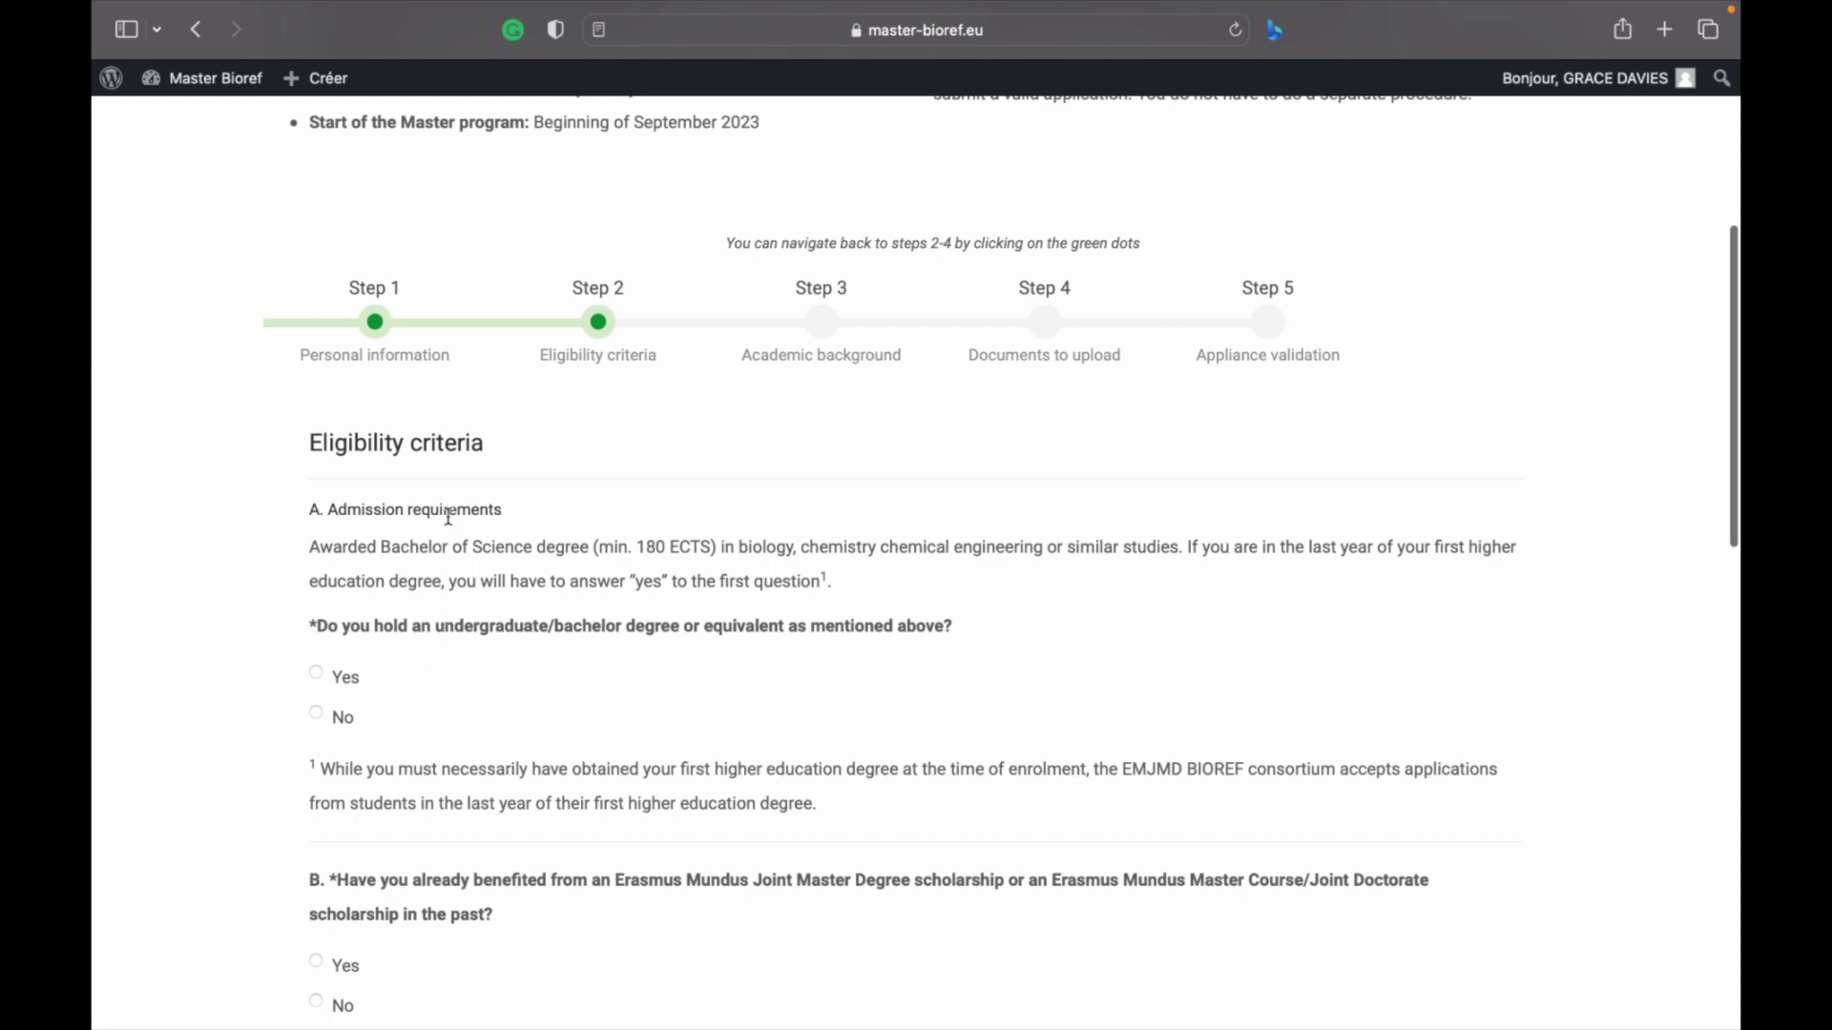
scroll(448, 515, down, 1)
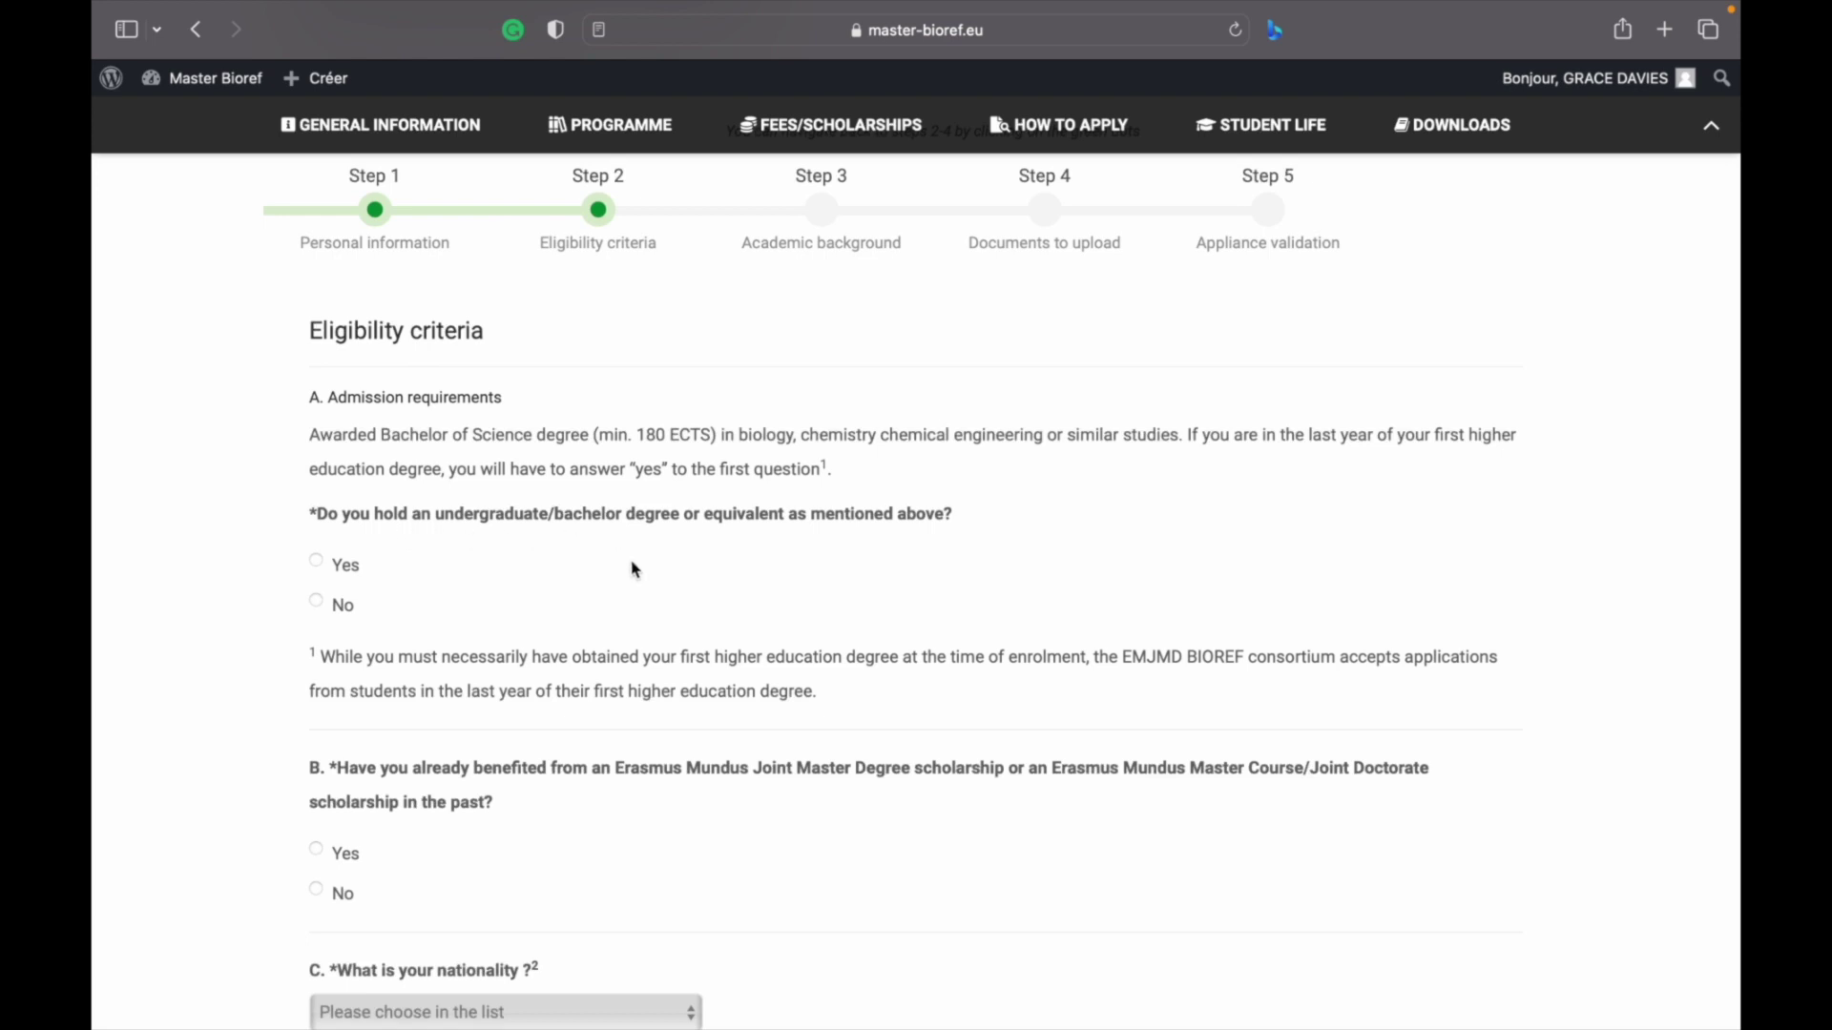
scroll(635, 570, down, 2)
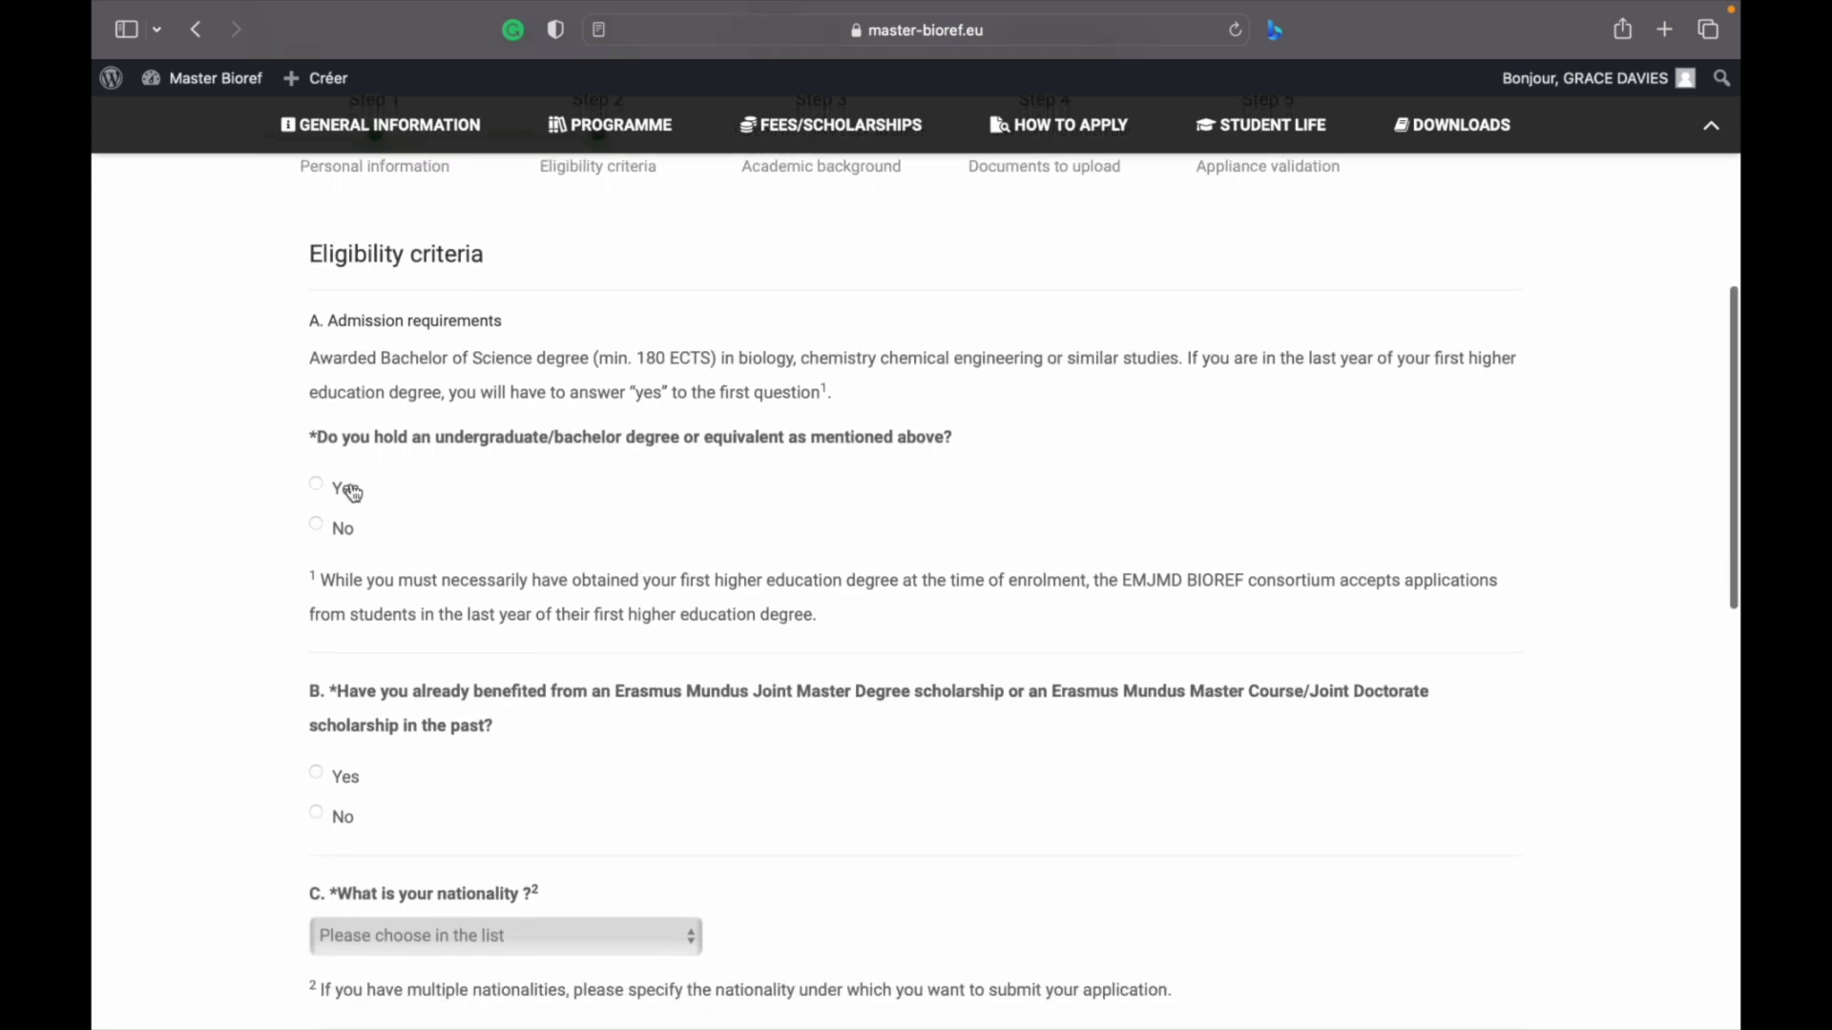
click(318, 484)
scroll(496, 607, down, 1)
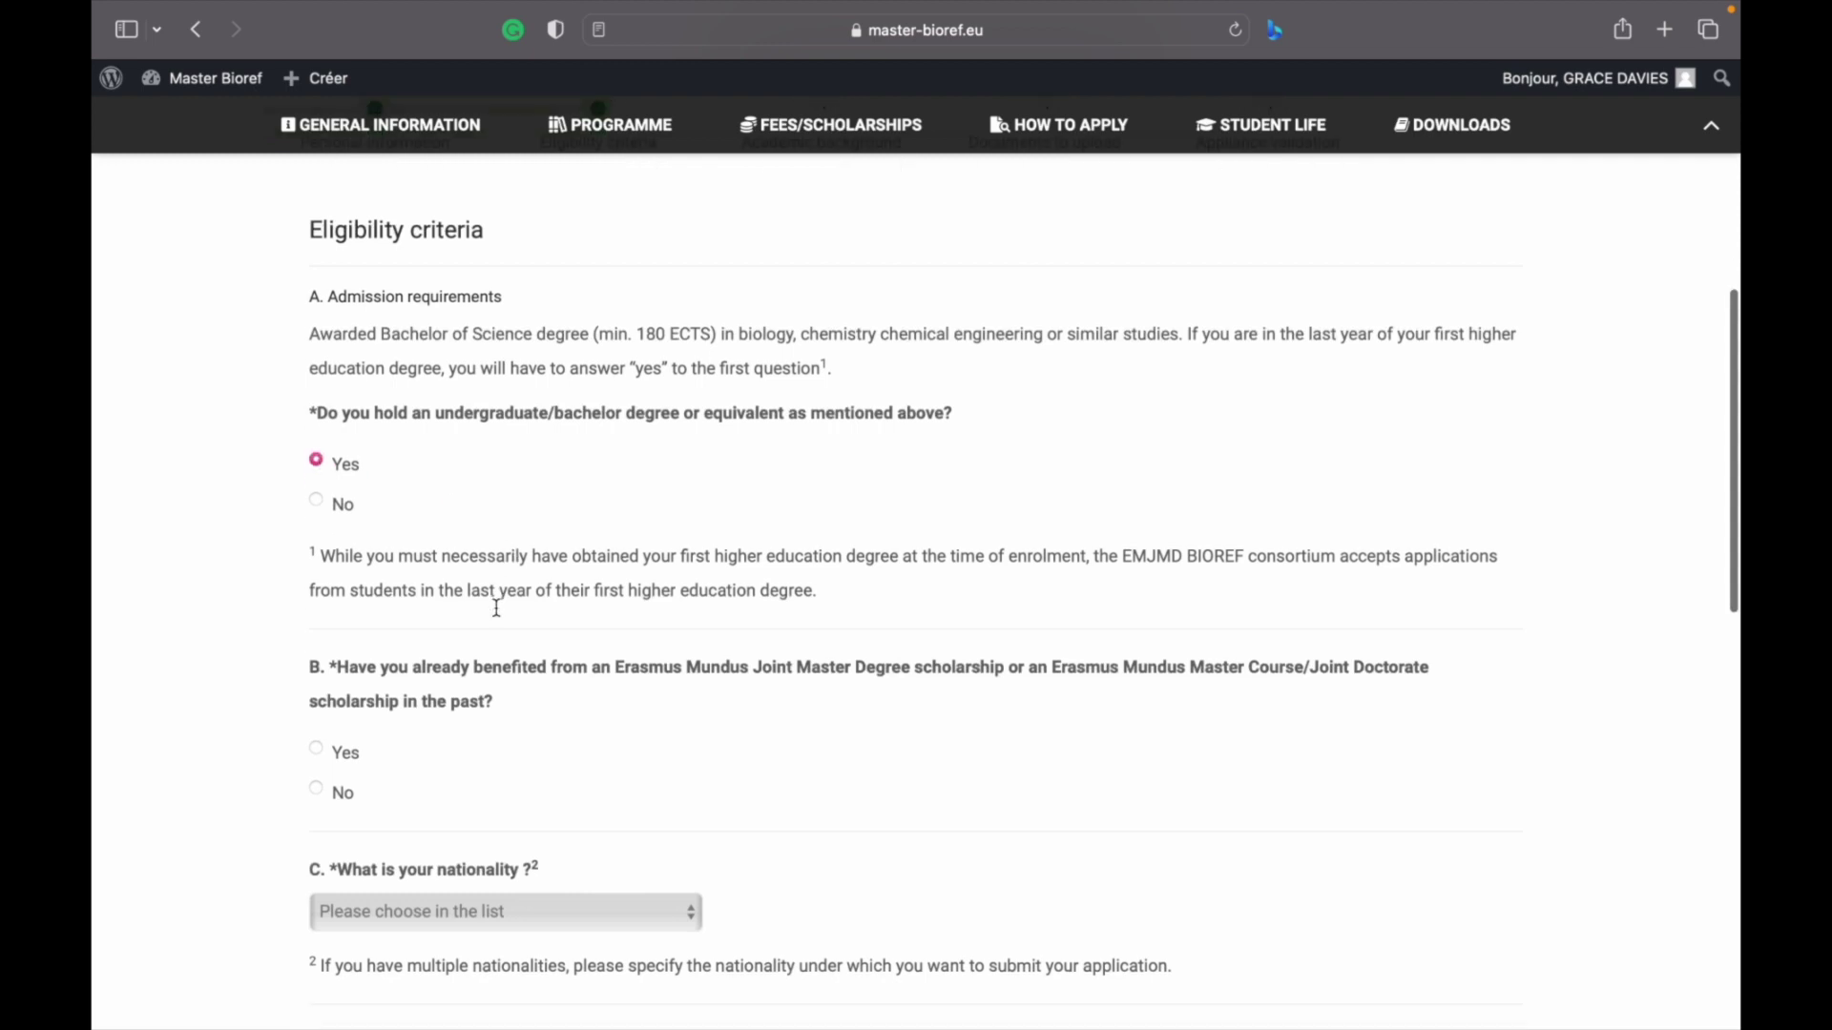
scroll(496, 608, down, 2)
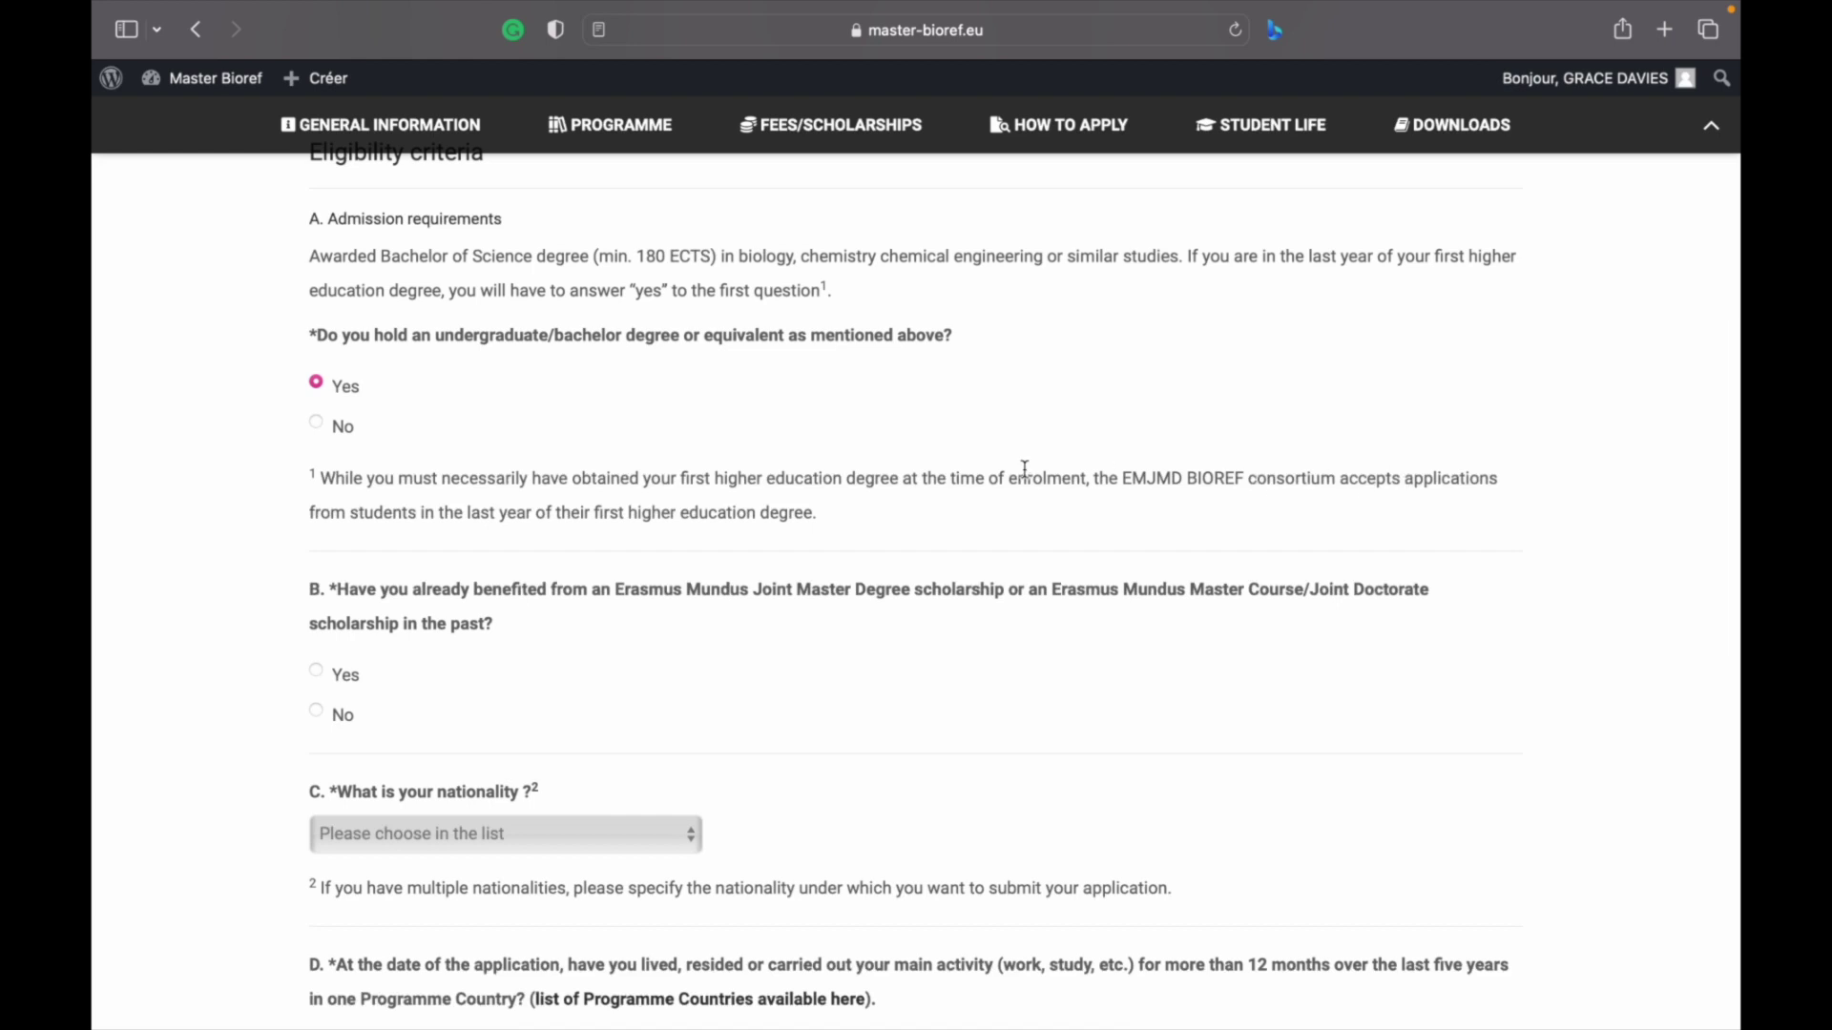
scroll(790, 573, down, 2)
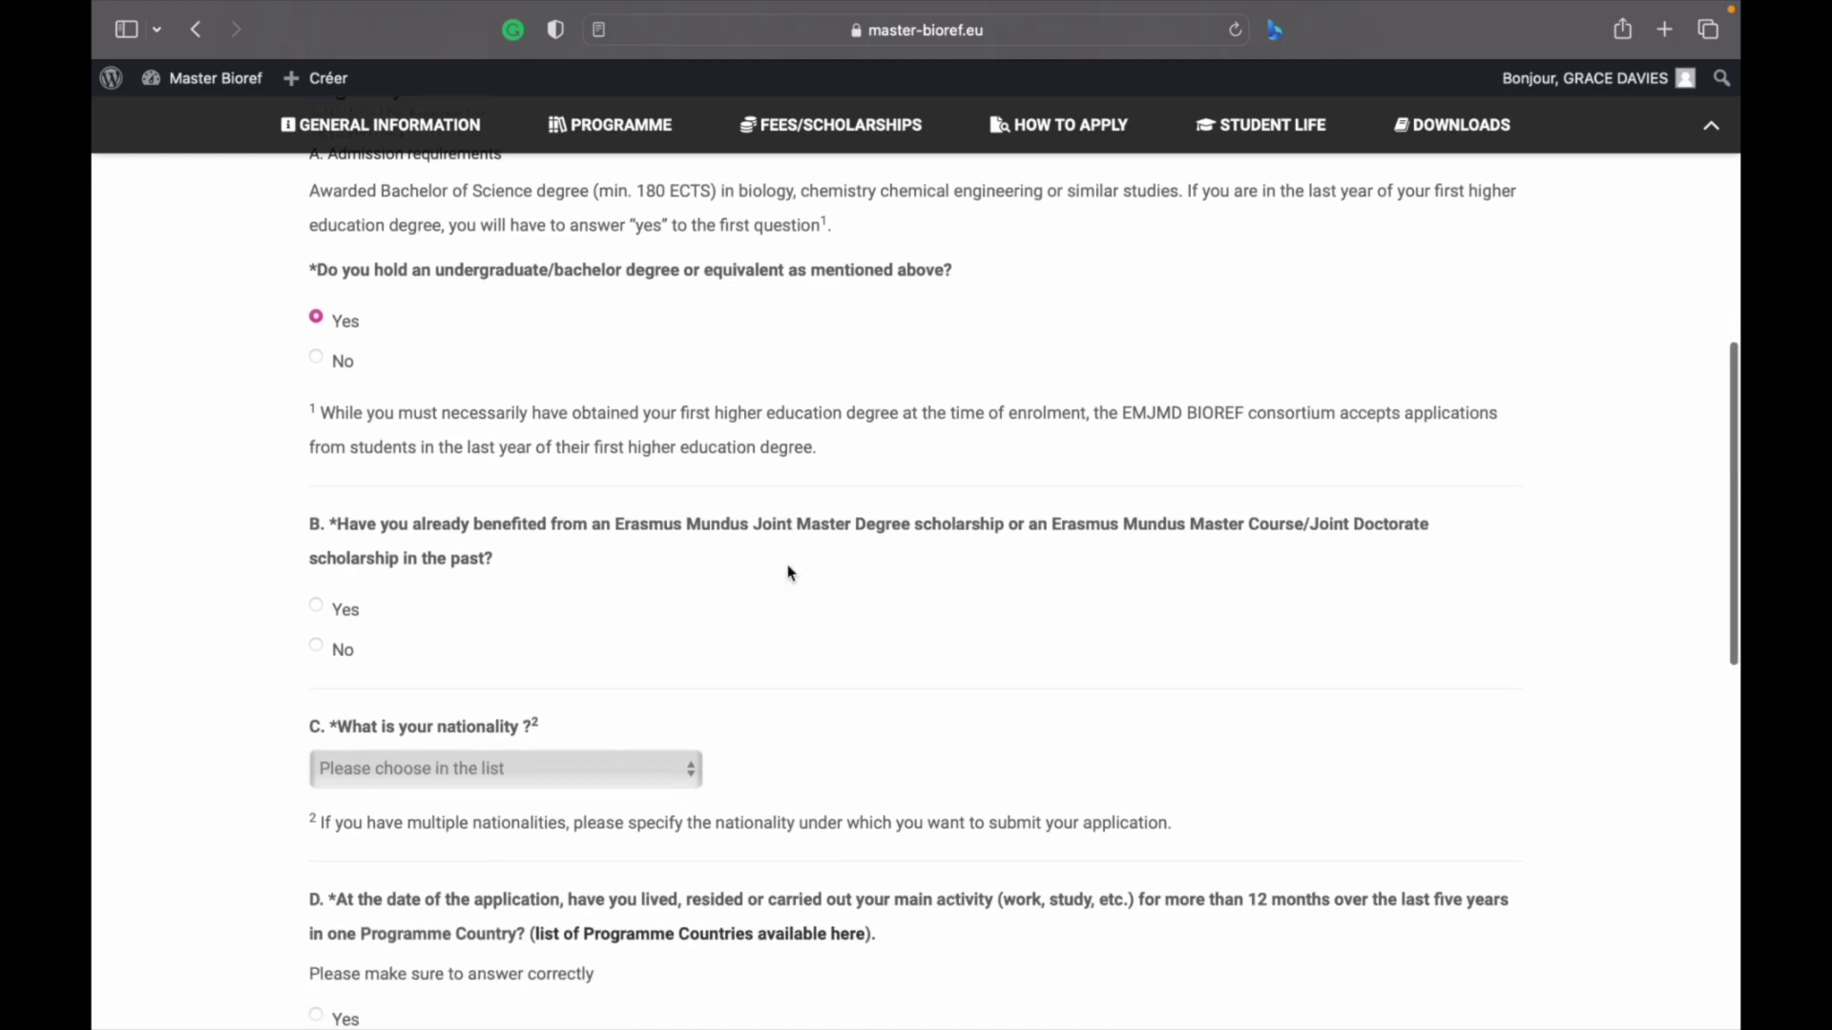
scroll(790, 572, down, 2)
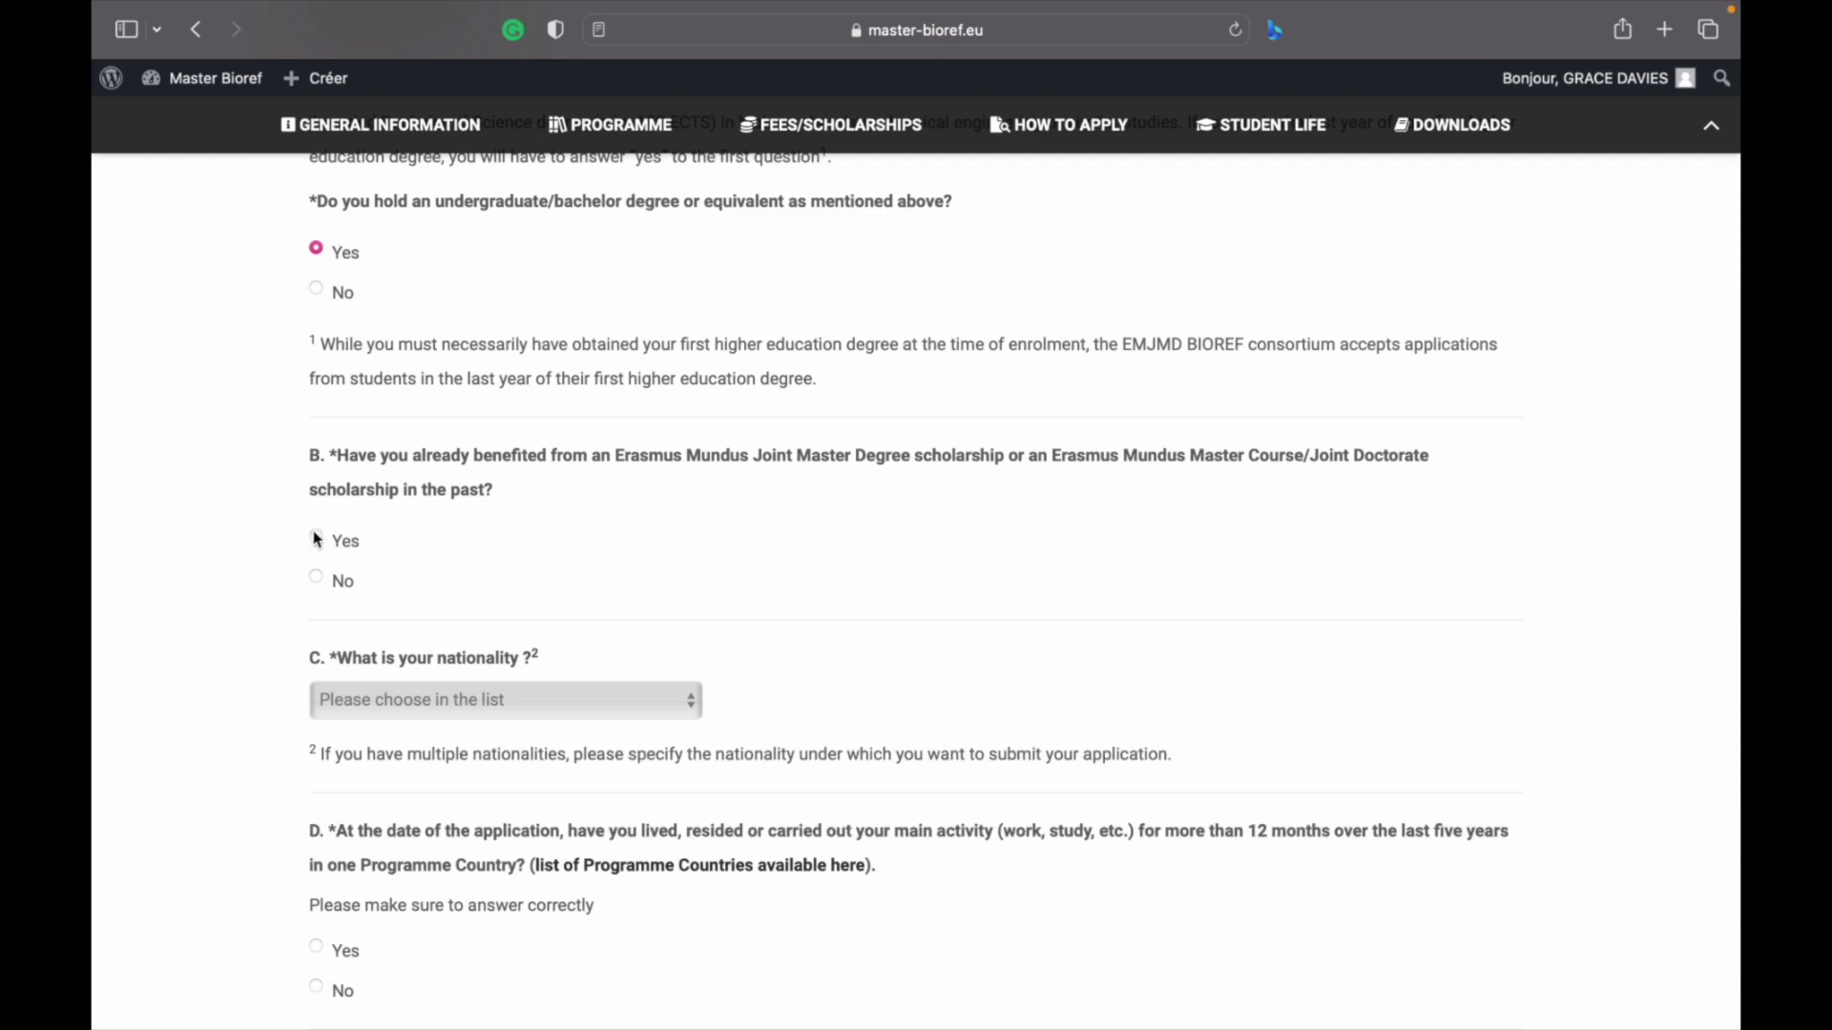
click(316, 579)
Choose Nigeria as the applicant's nationality
scroll(522, 604, down, 2)
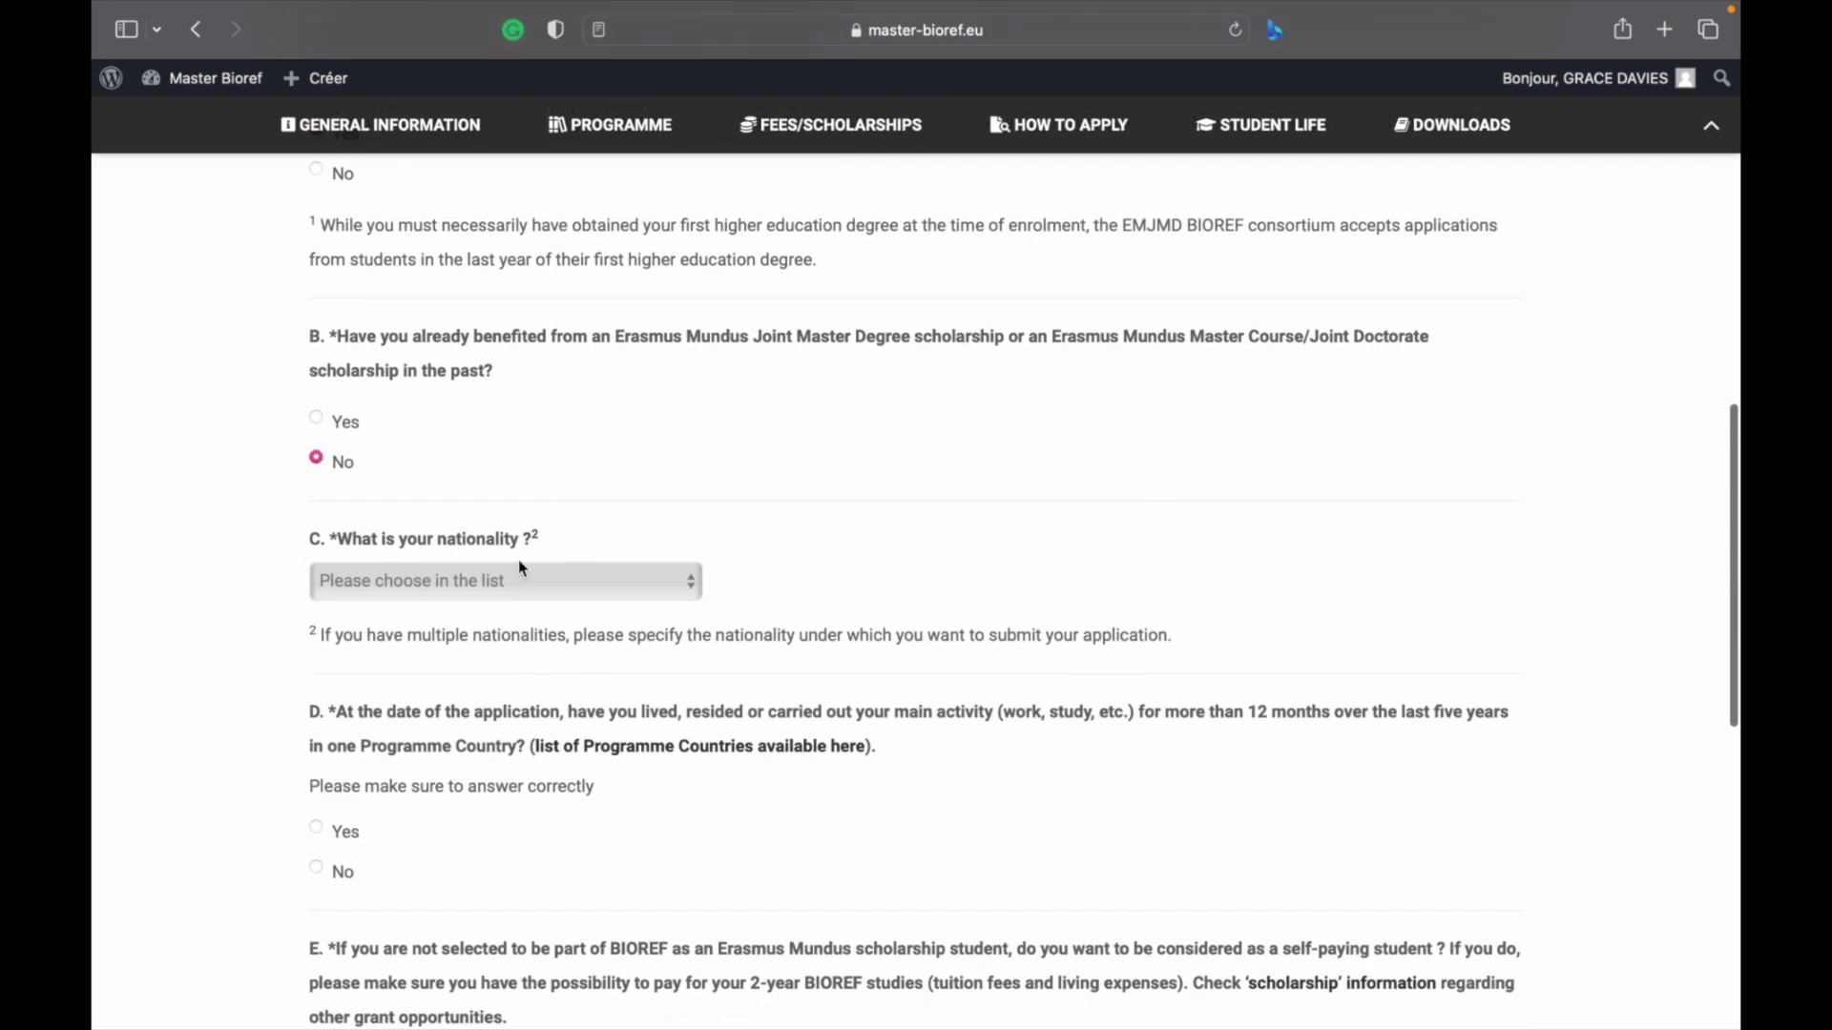
click(519, 586)
key(n)
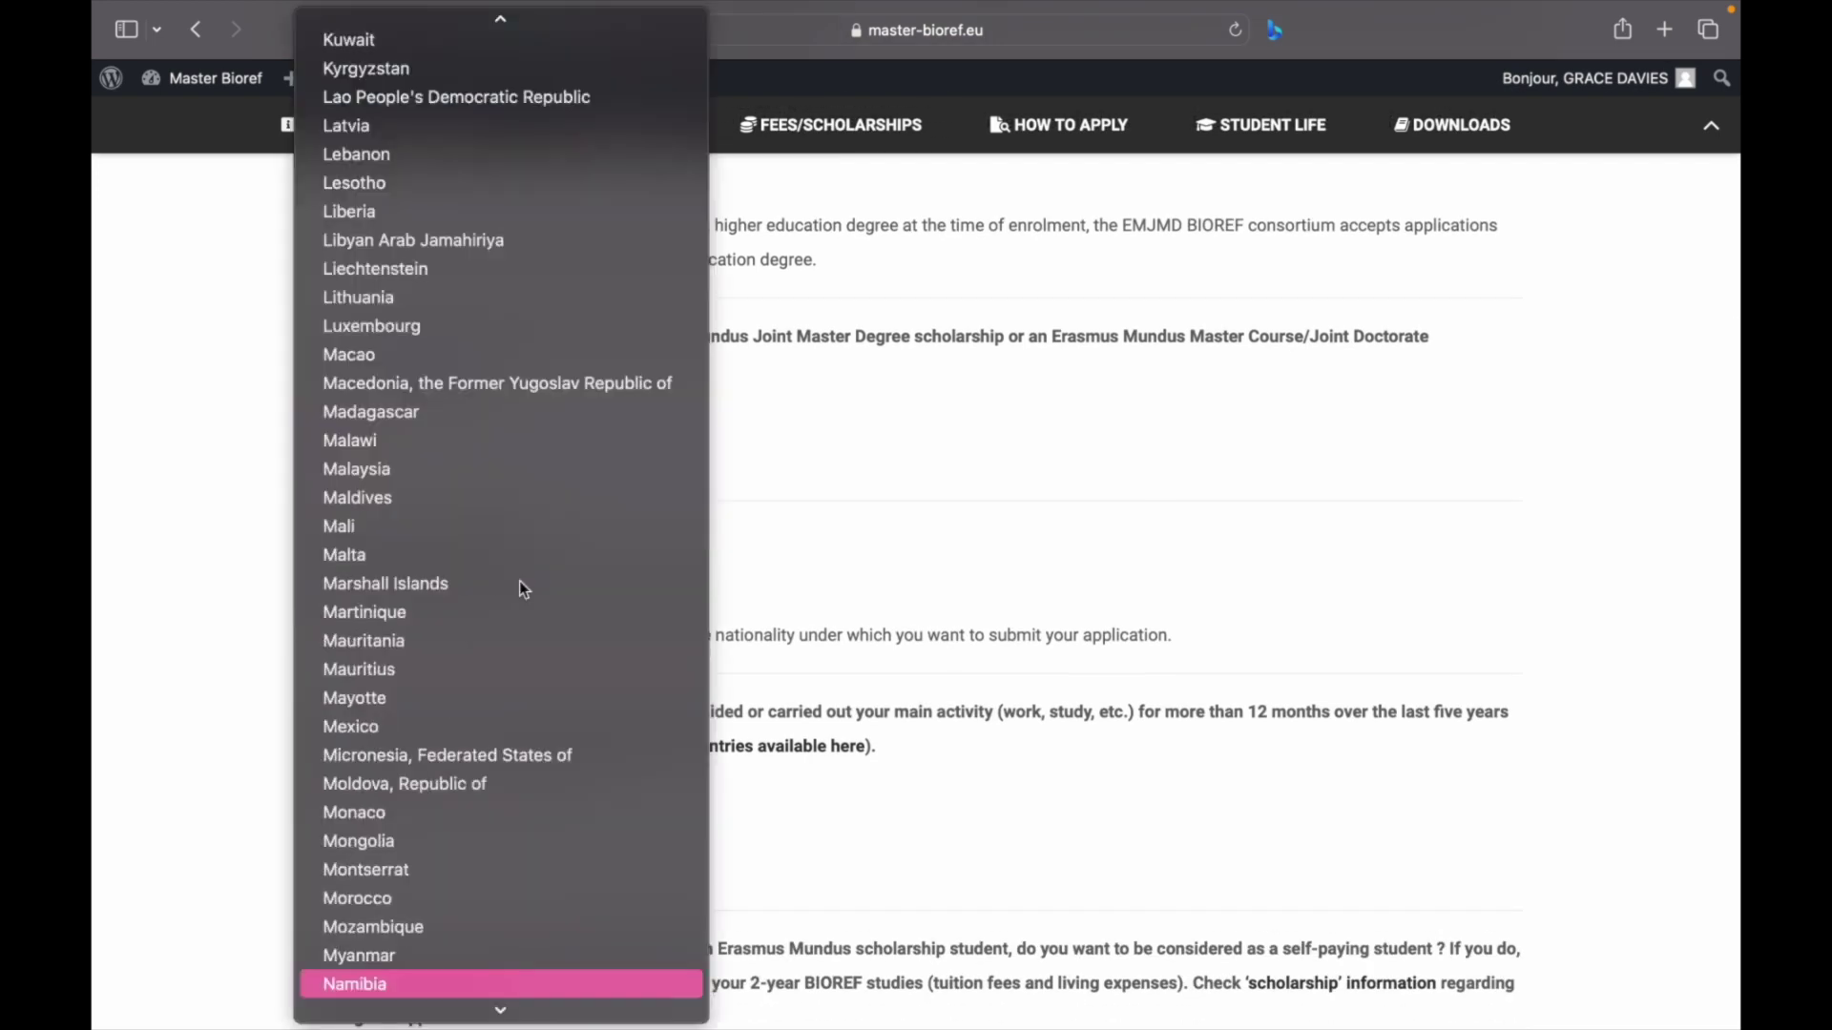
scroll(478, 776, down, 4)
click(392, 868)
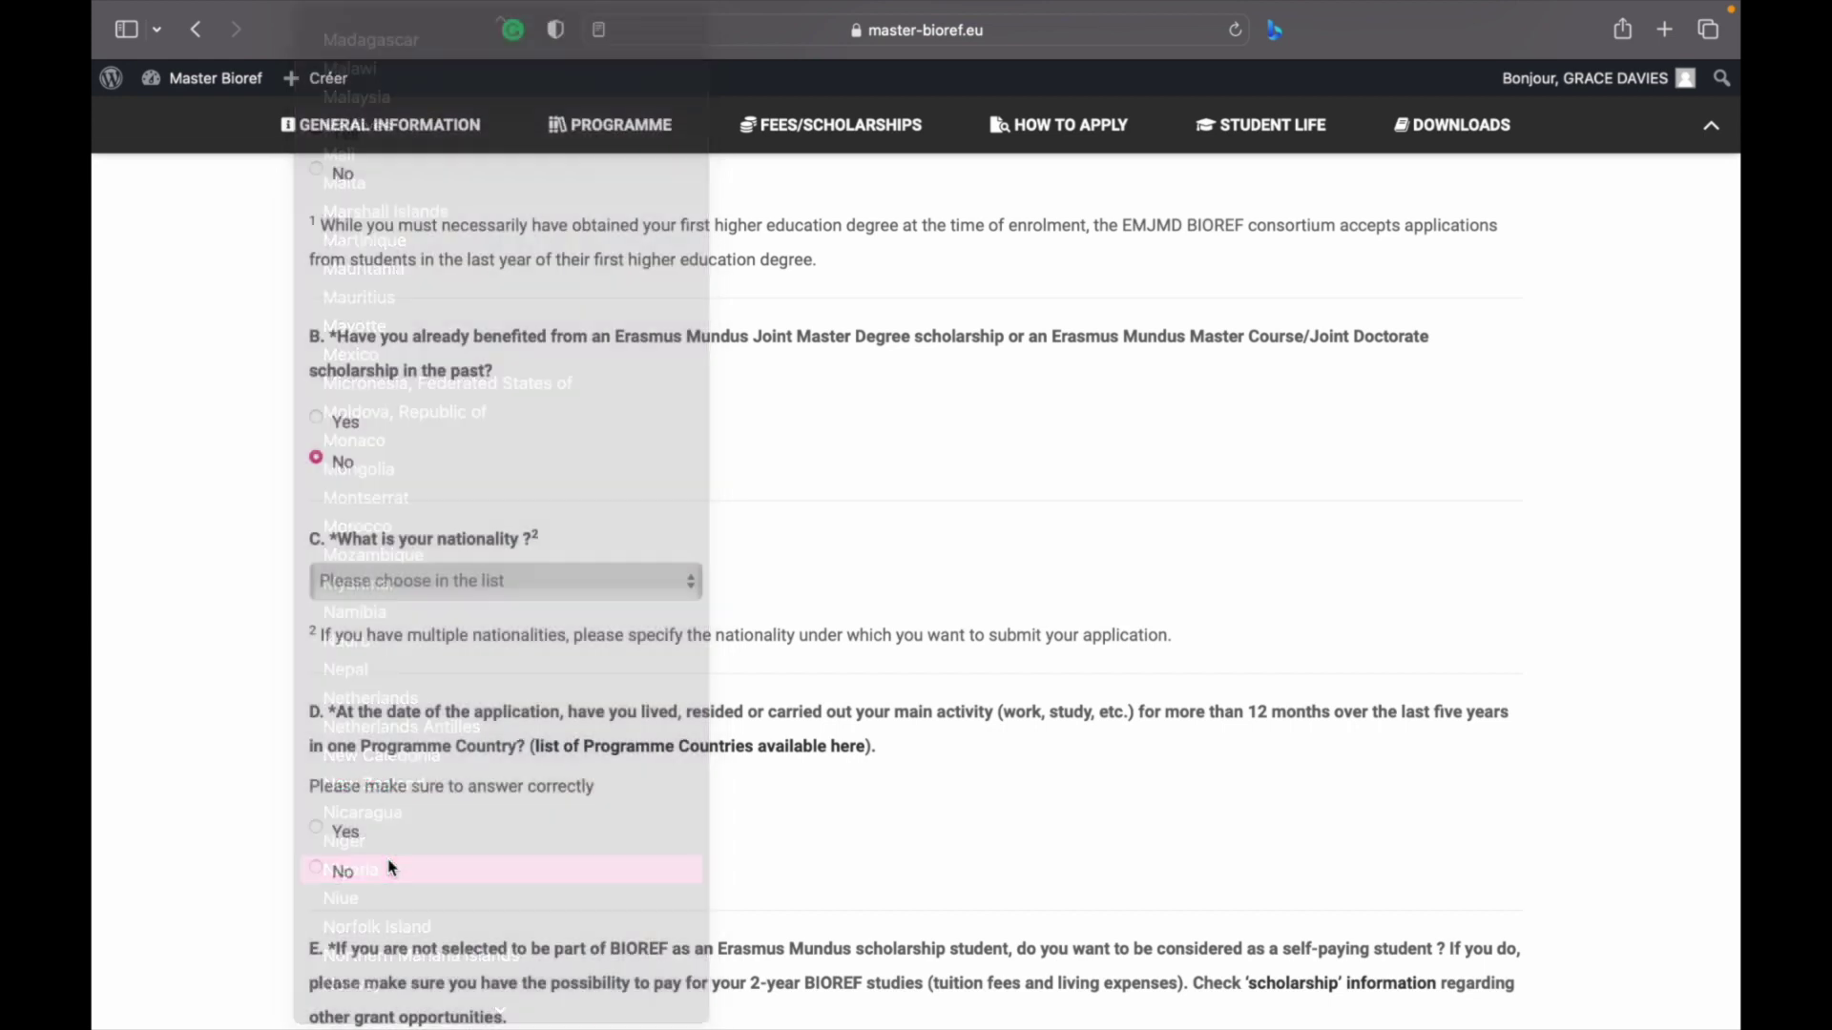
Answer No to having lived over 12 months in a Programme Country
scroll(491, 776, down, 3)
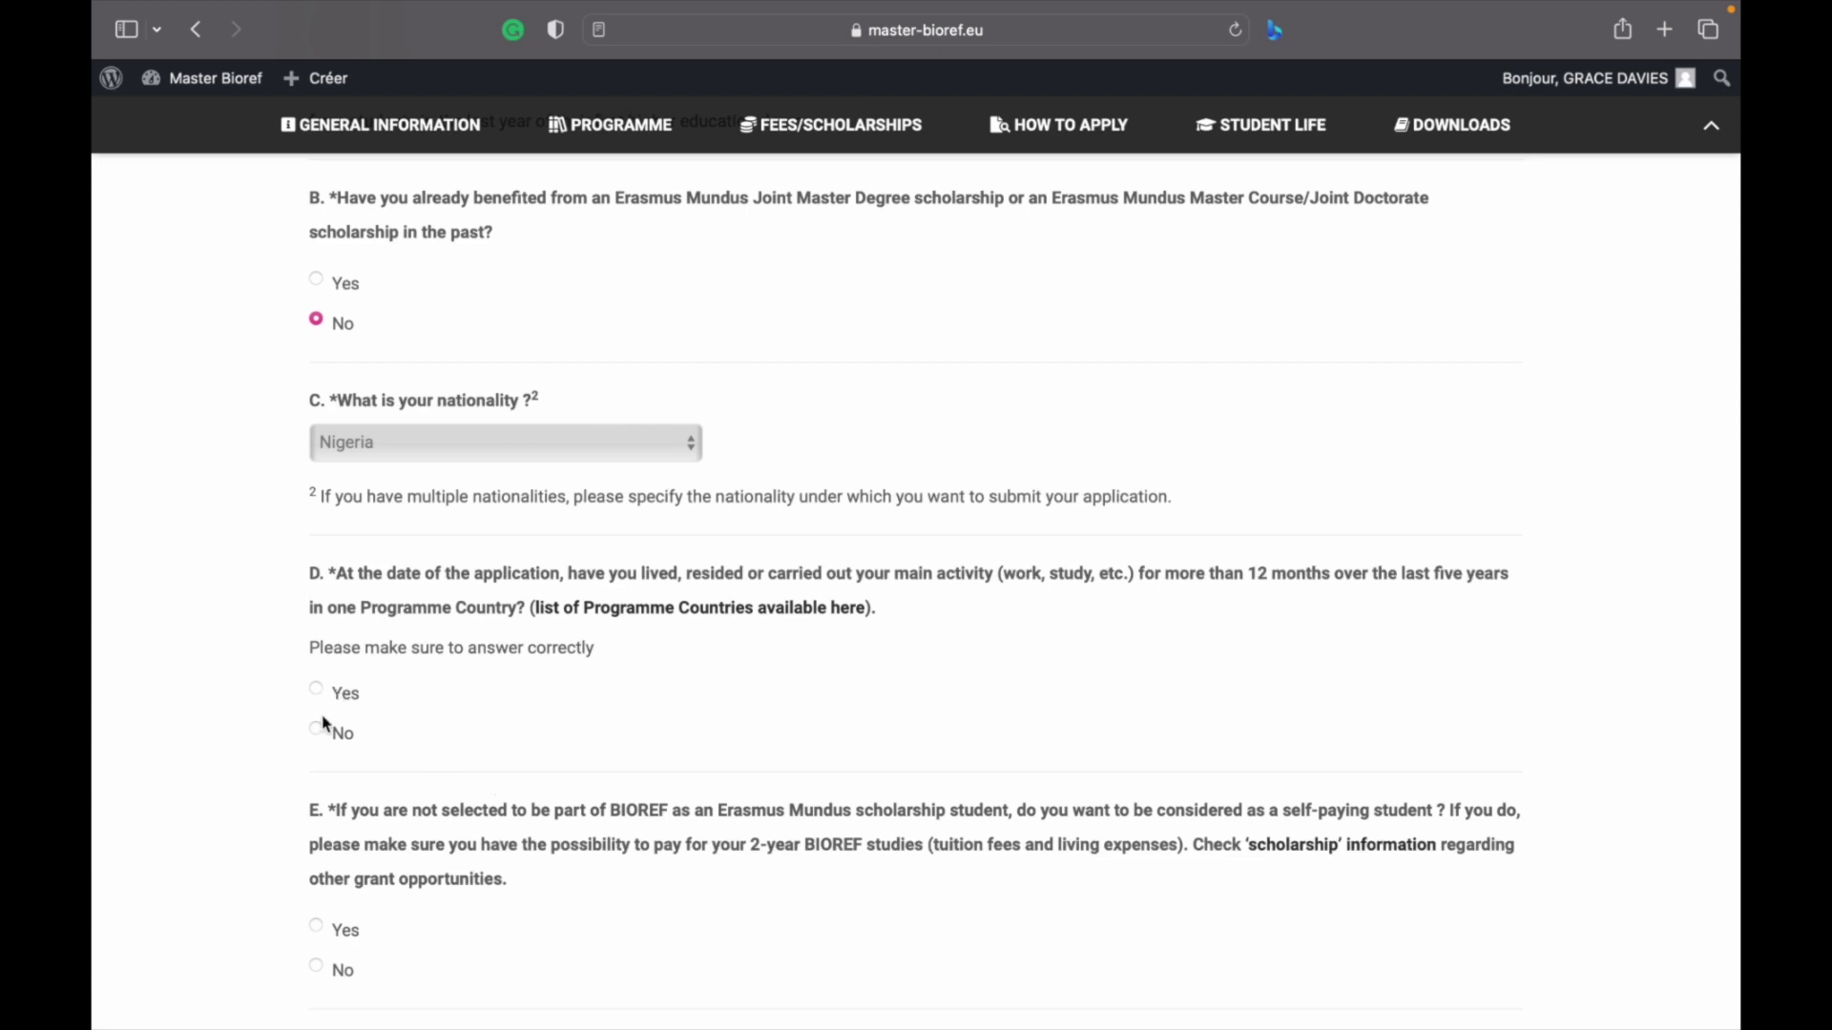
scroll(328, 733, down, 1)
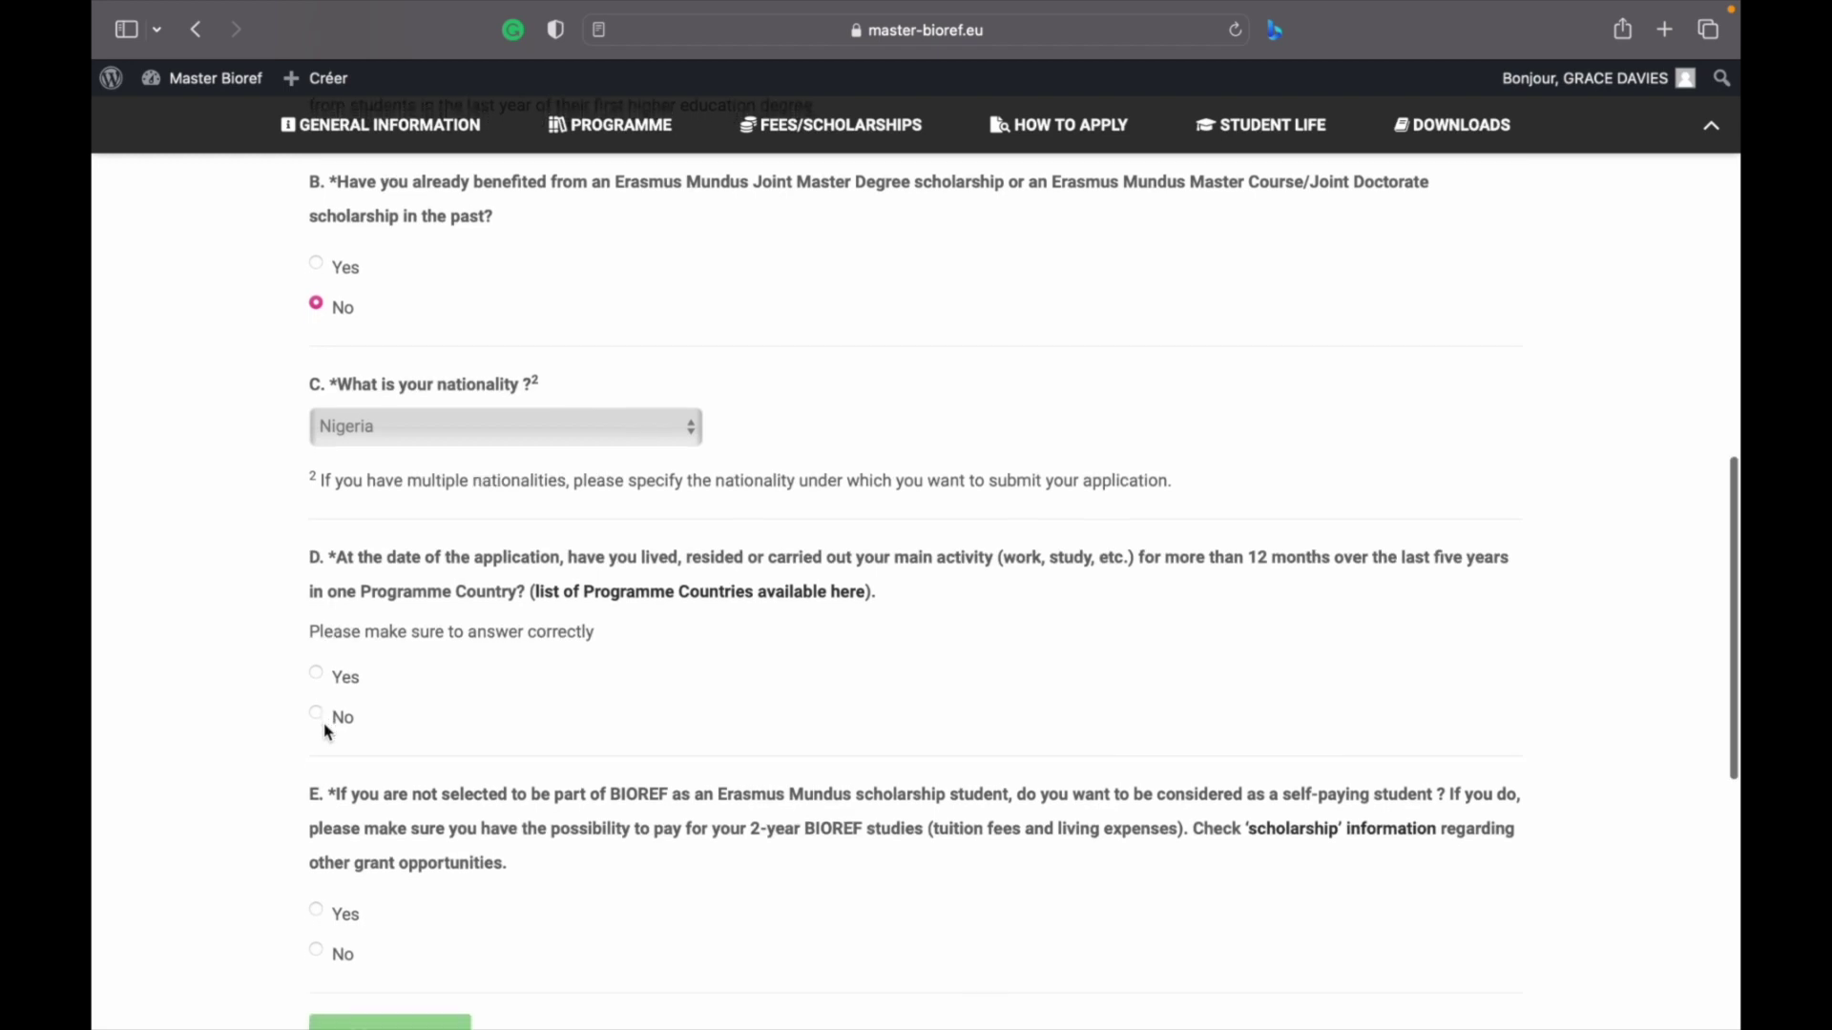
click(321, 718)
Answer No to question E about being considered a self-paying student
scroll(323, 720, down, 2)
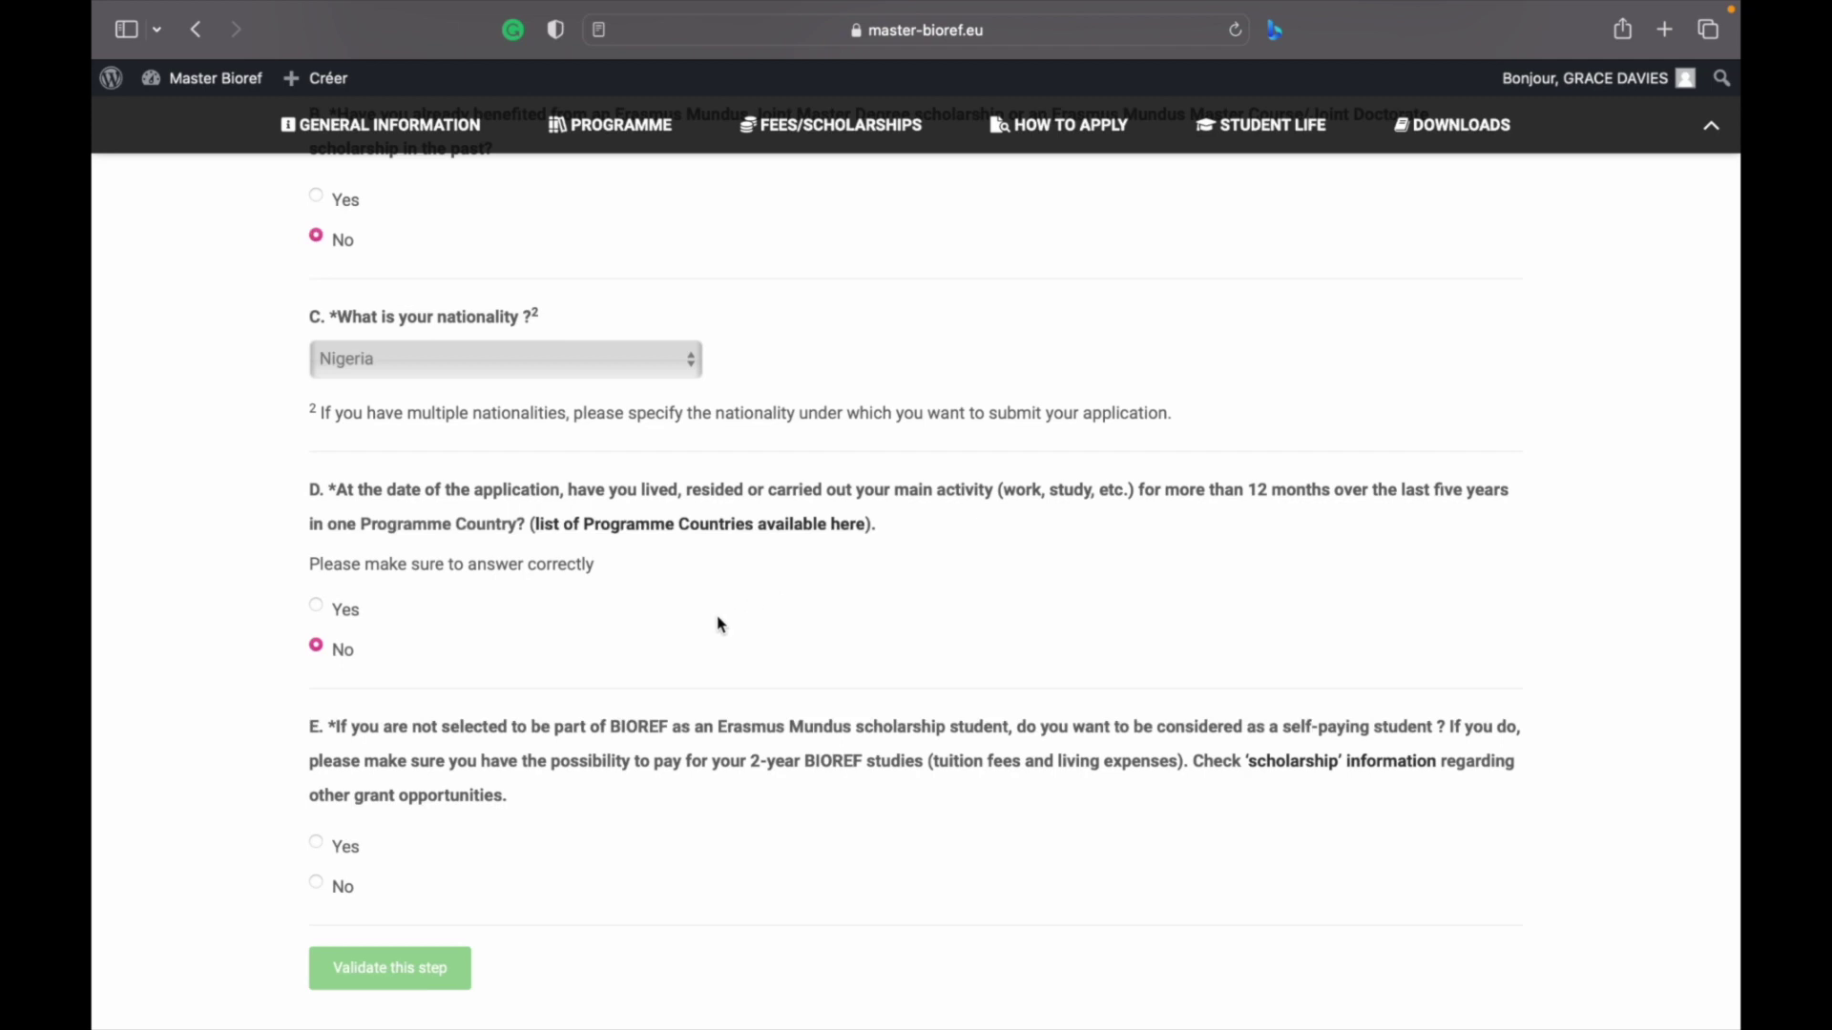
scroll(450, 763, down, 3)
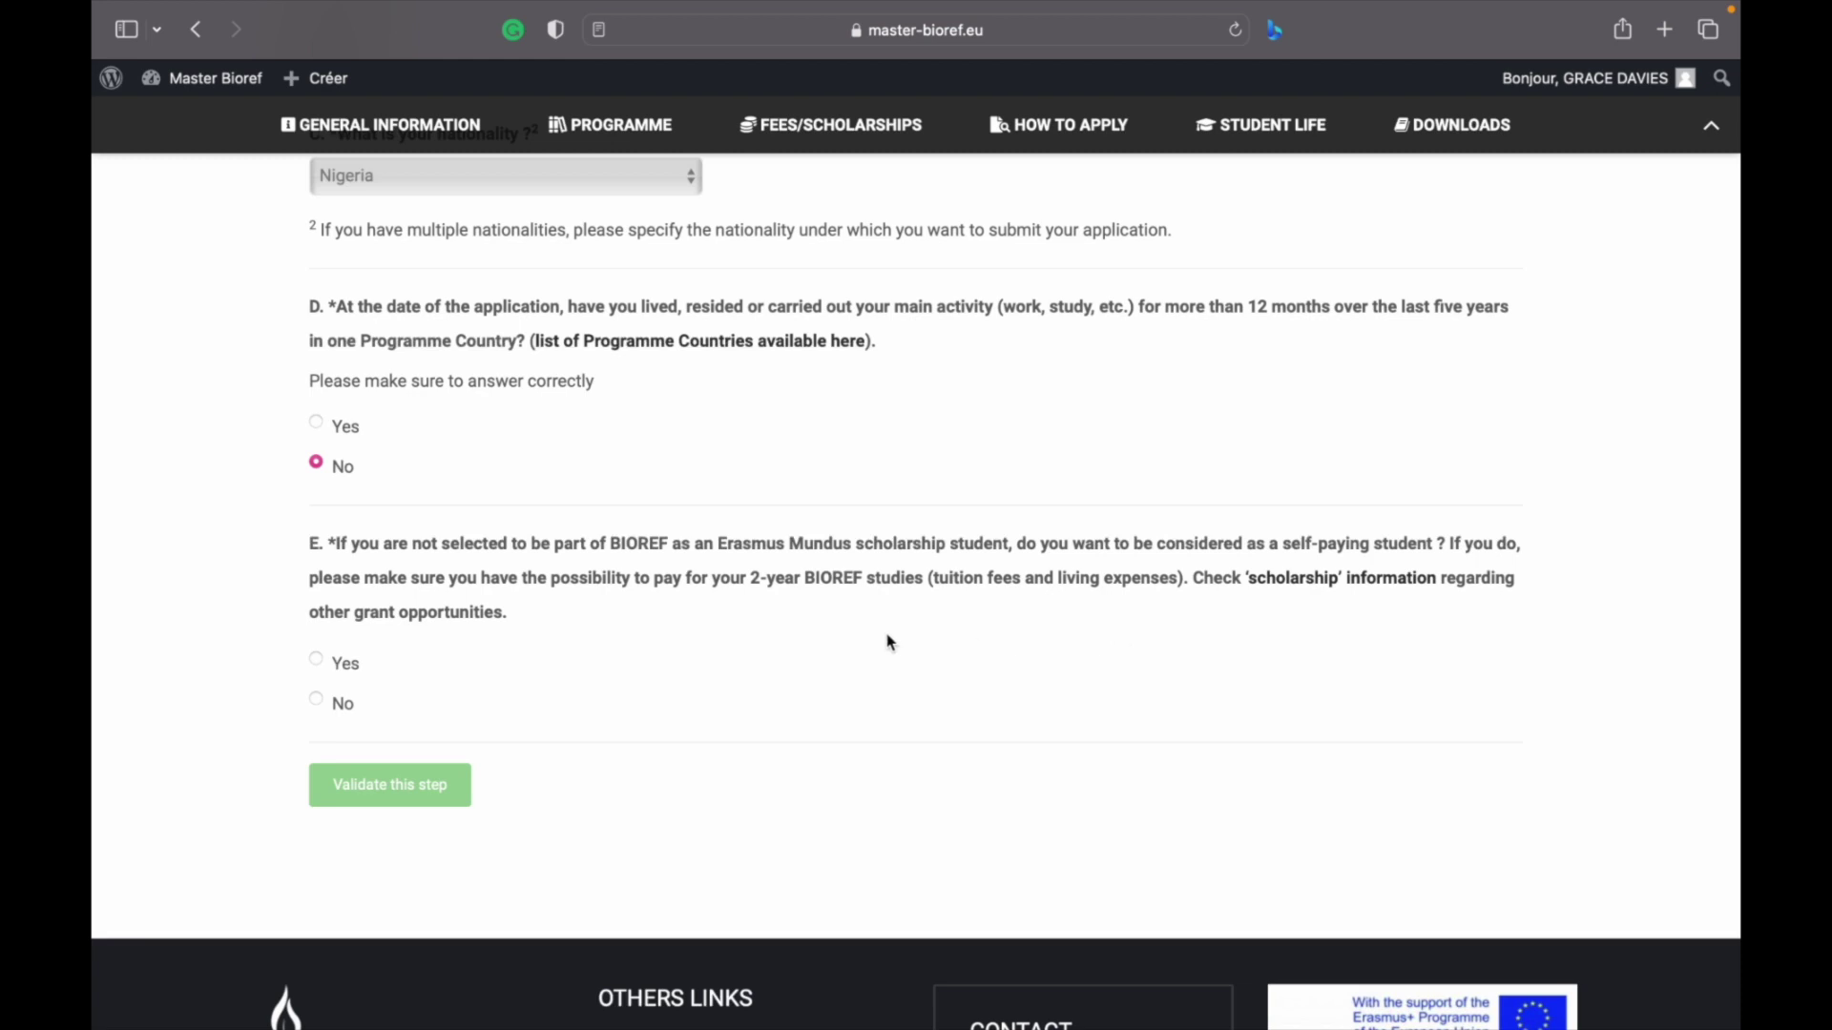
click(317, 702)
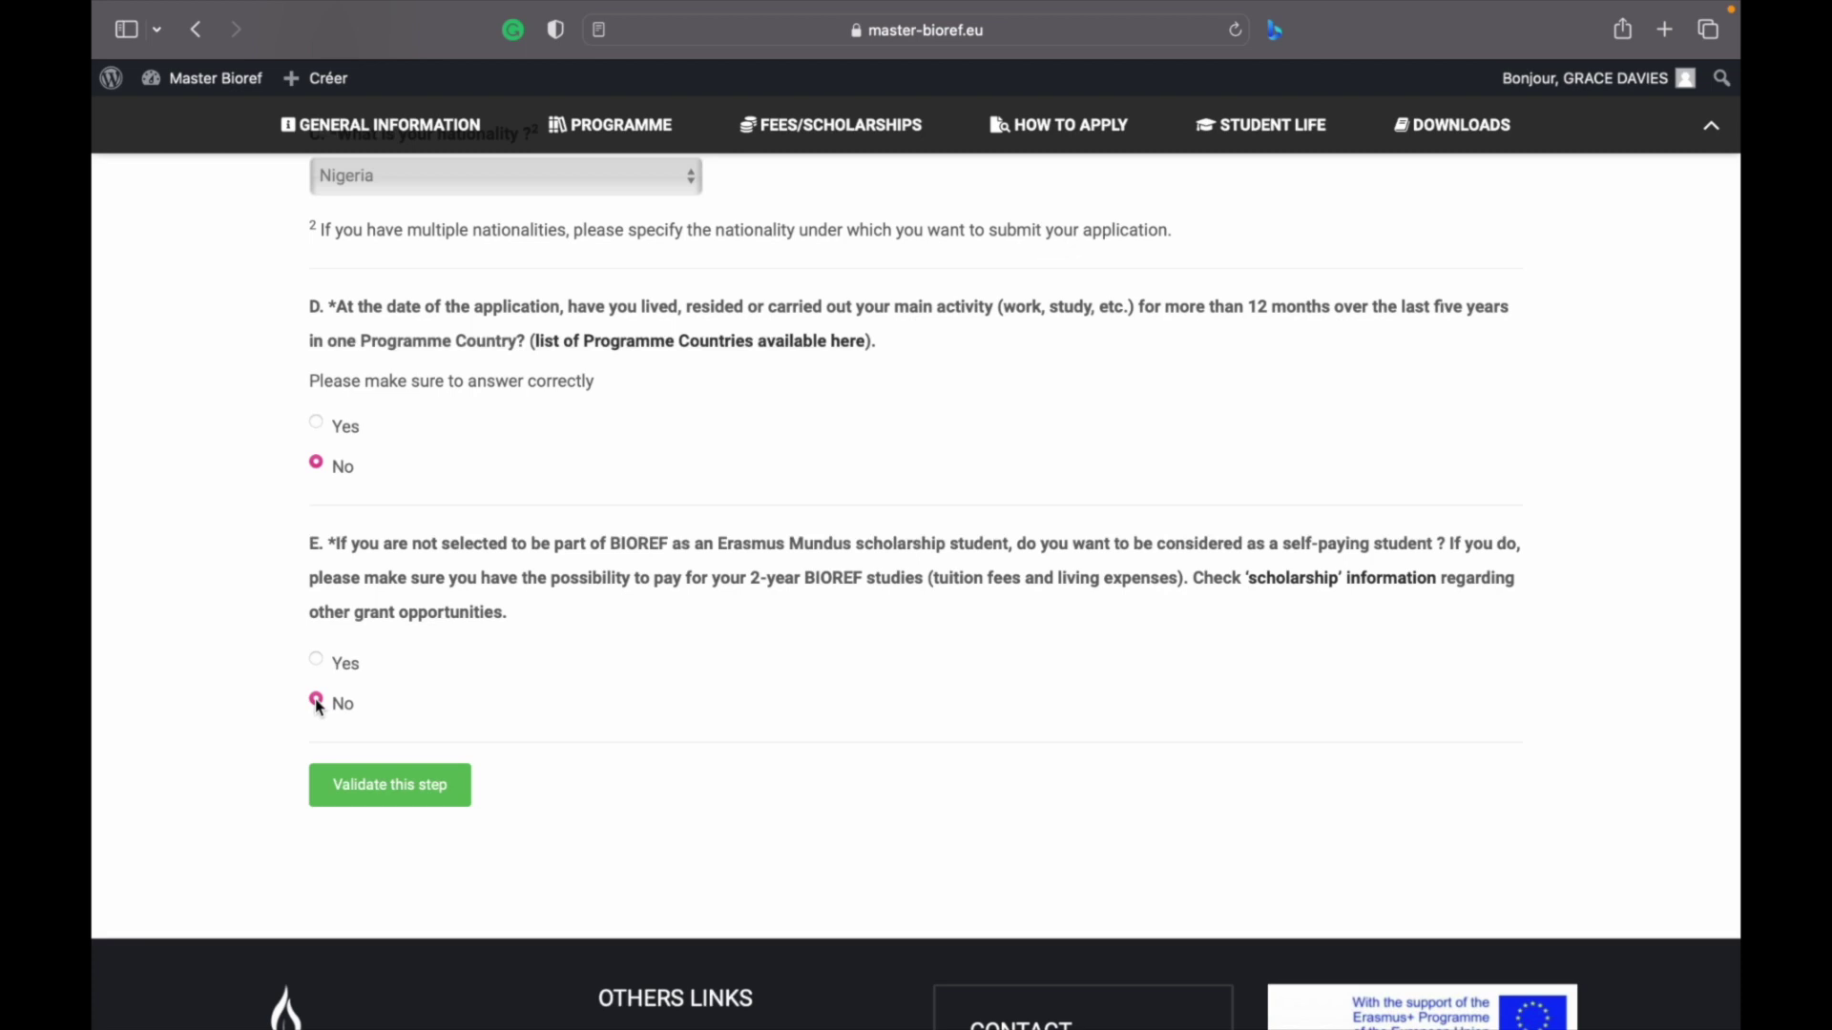
Validate the eligibility criteria step and move to the academic background section
click(365, 784)
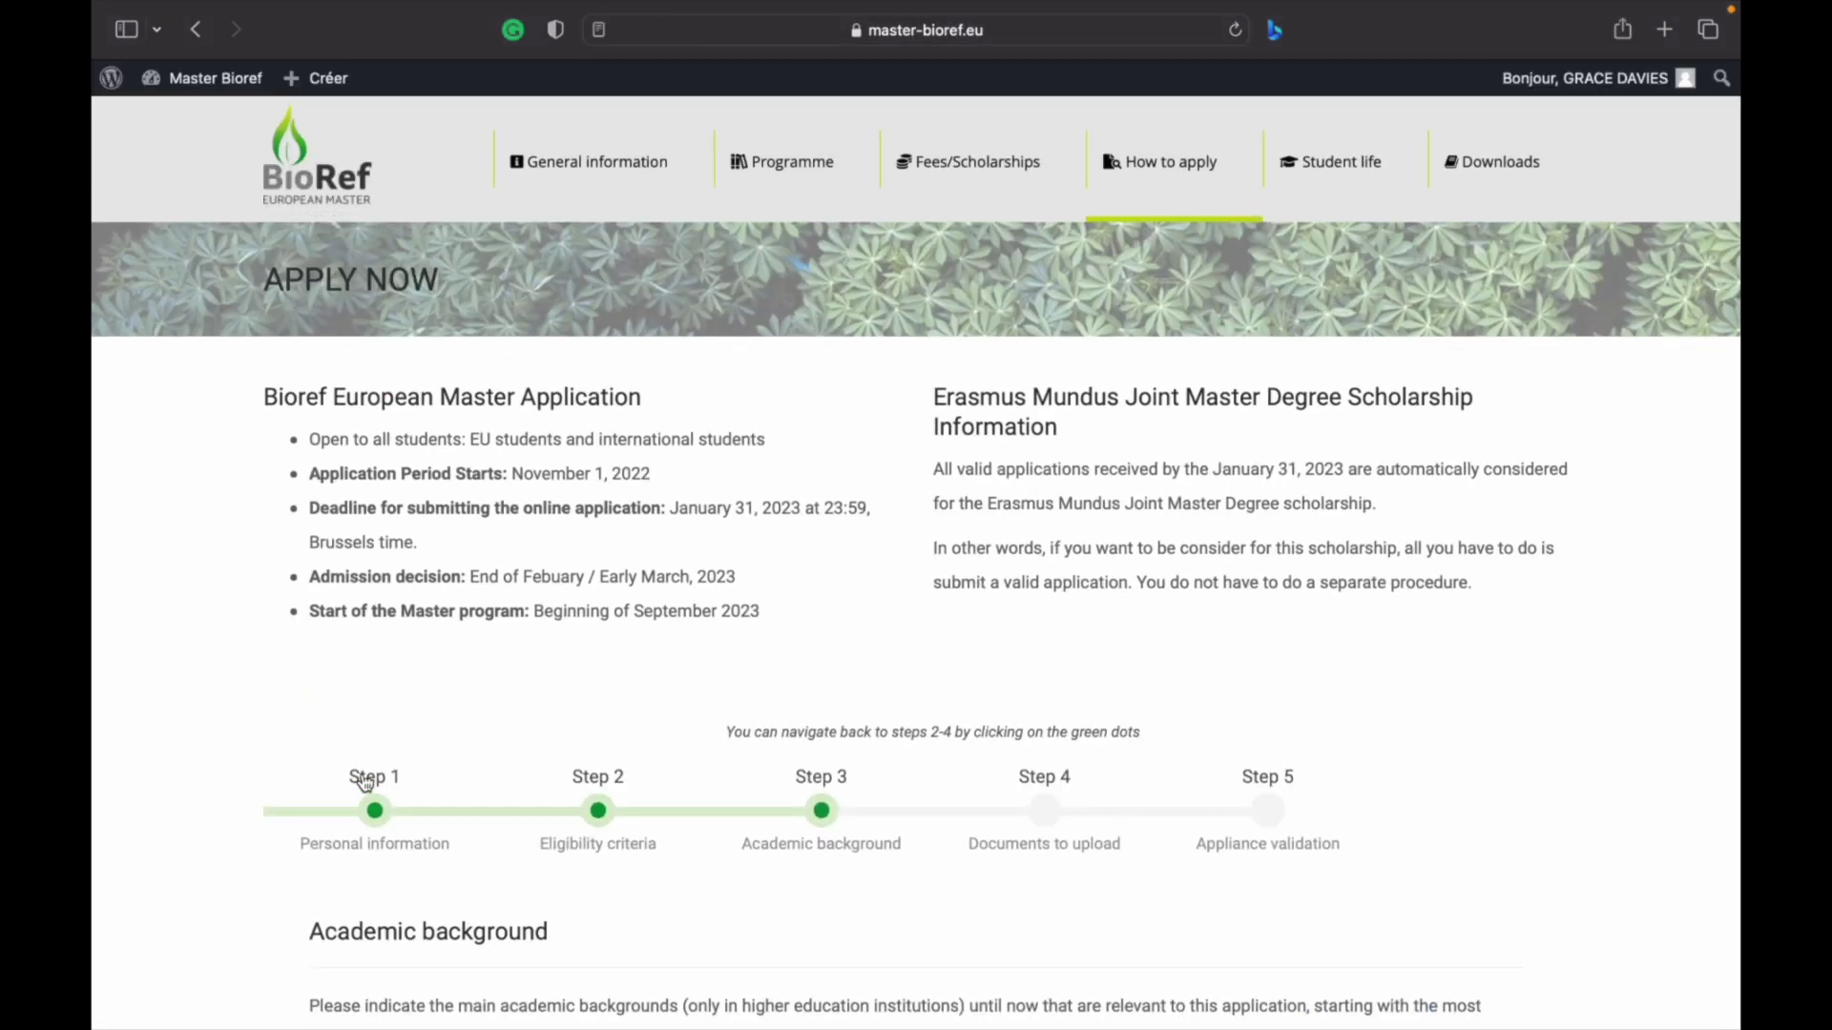
scroll(365, 784, down, 5)
scroll(365, 784, down, 3)
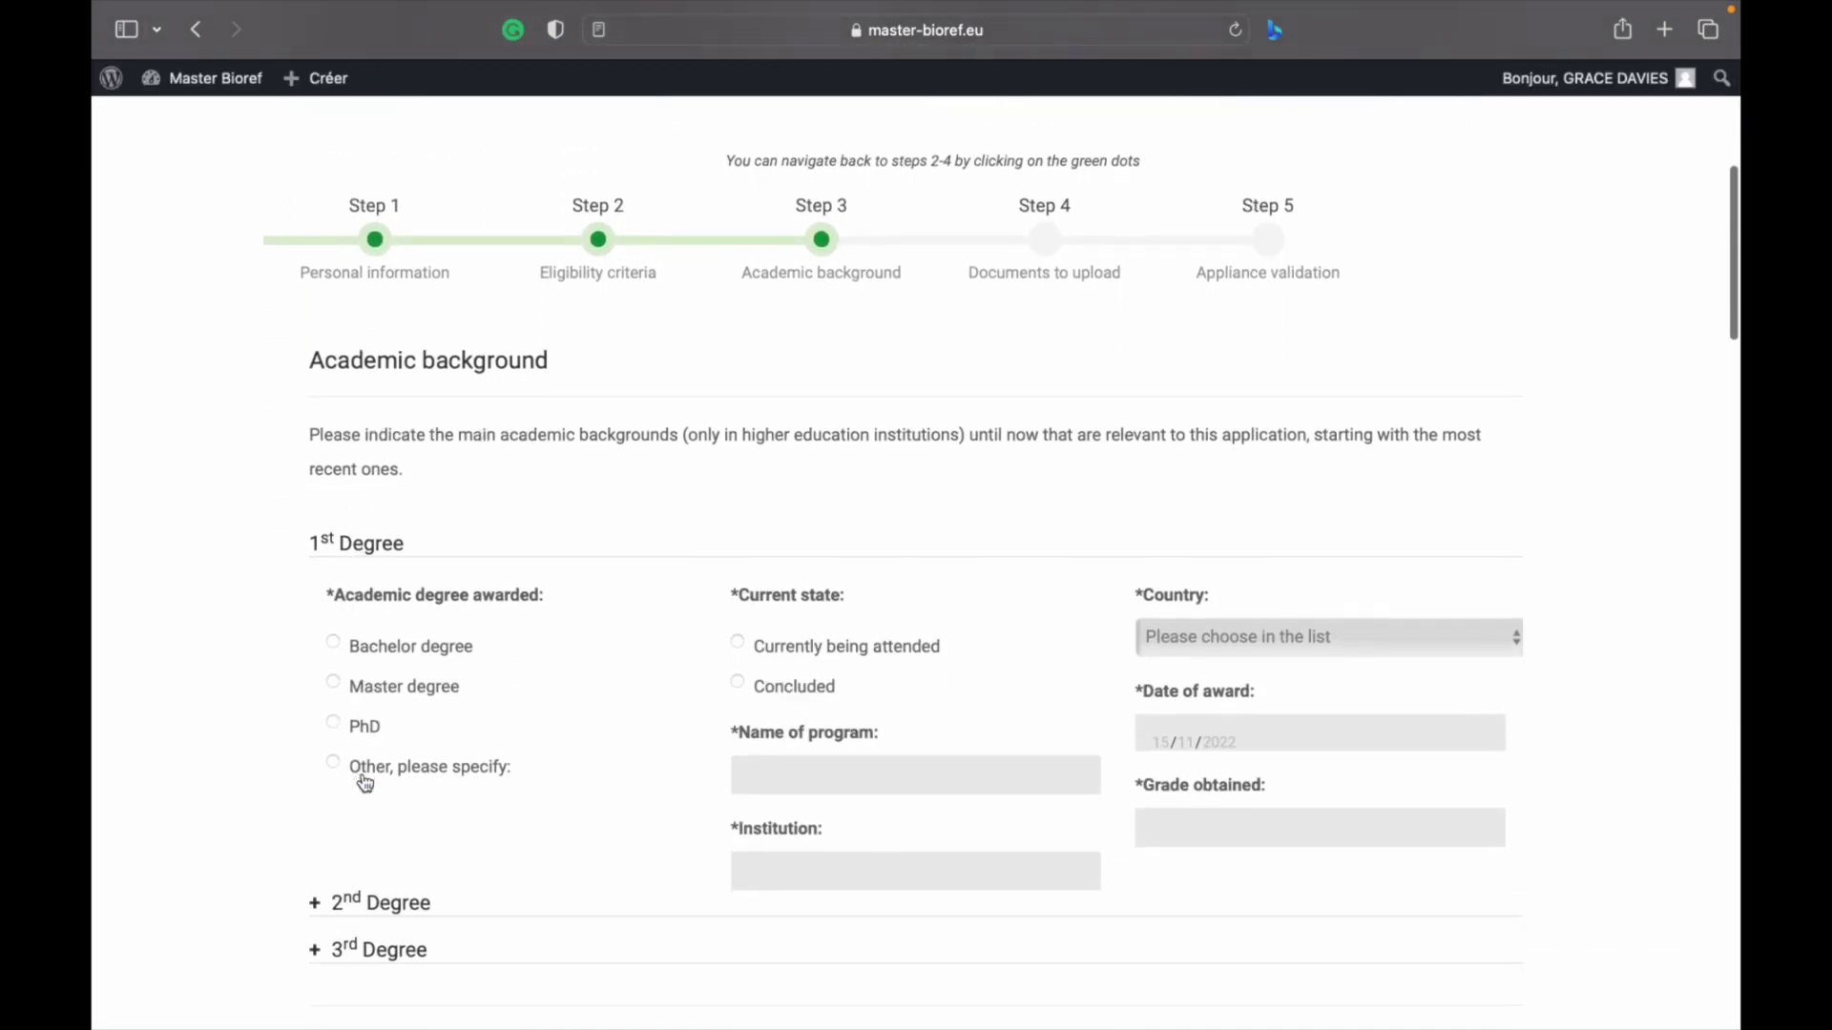
scroll(366, 784, up, 1)
scroll(365, 785, down, 1)
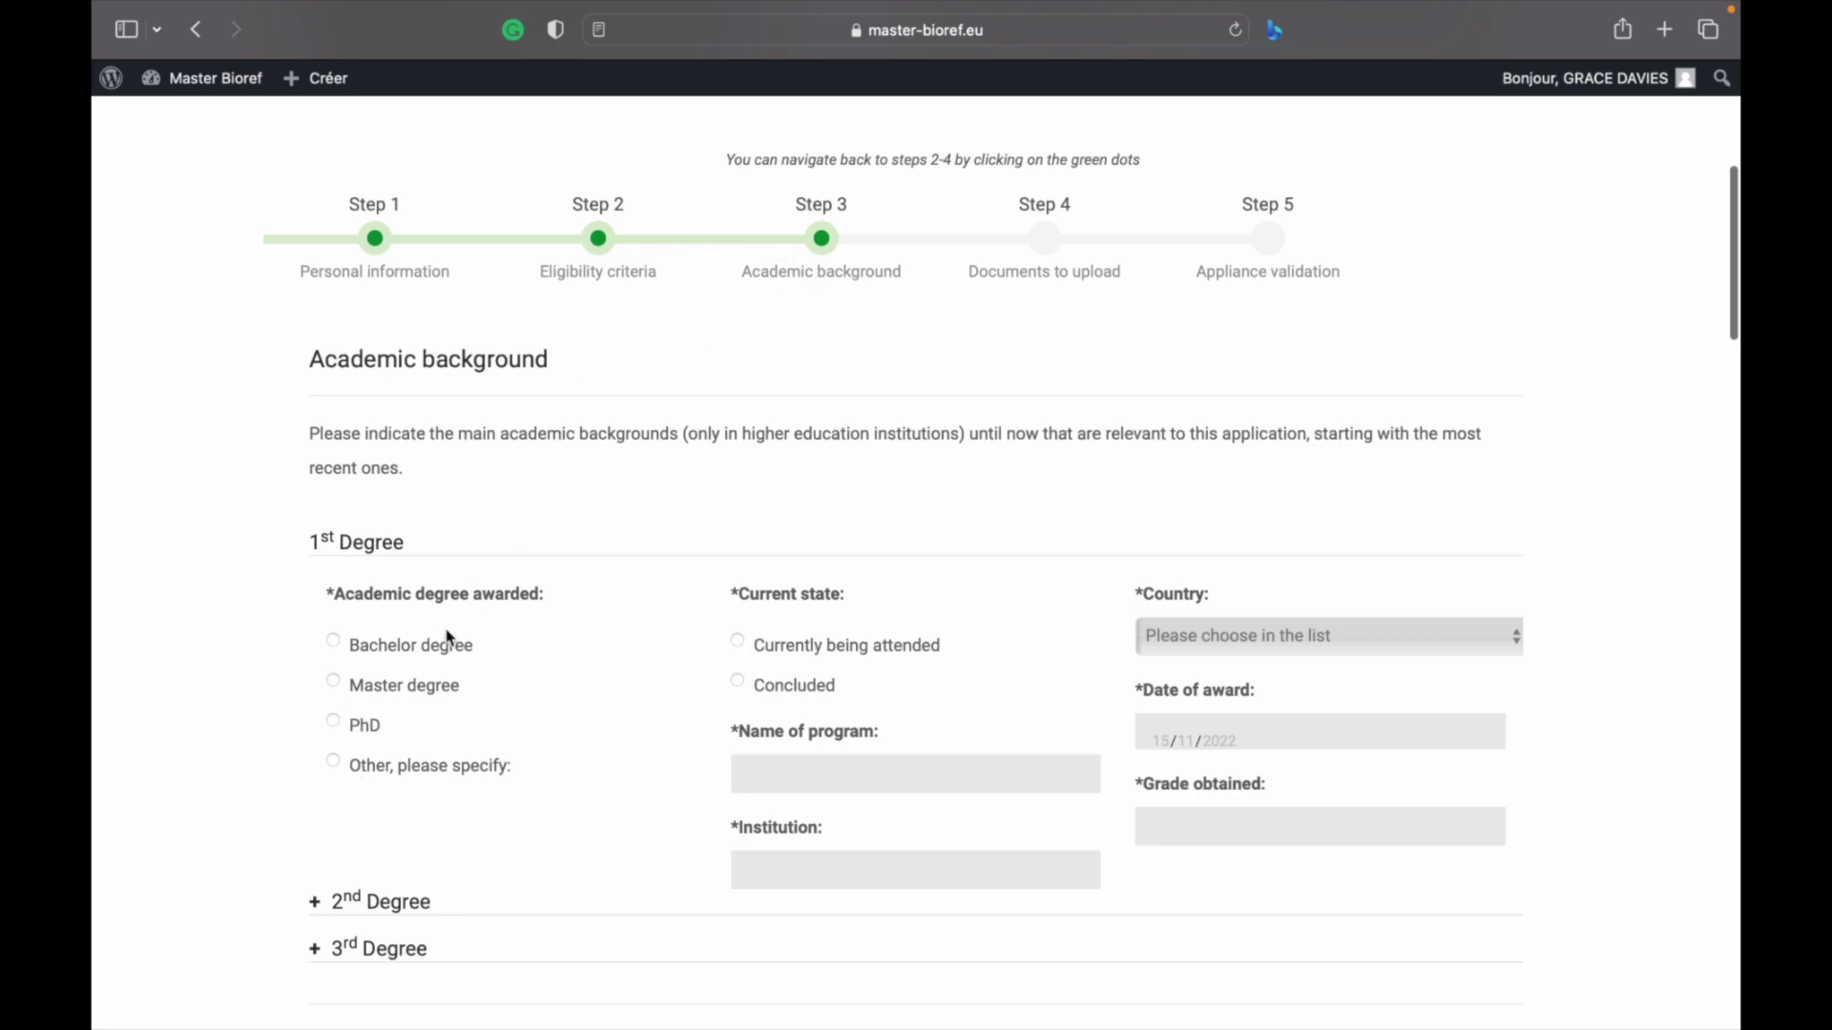
scroll(453, 642, down, 2)
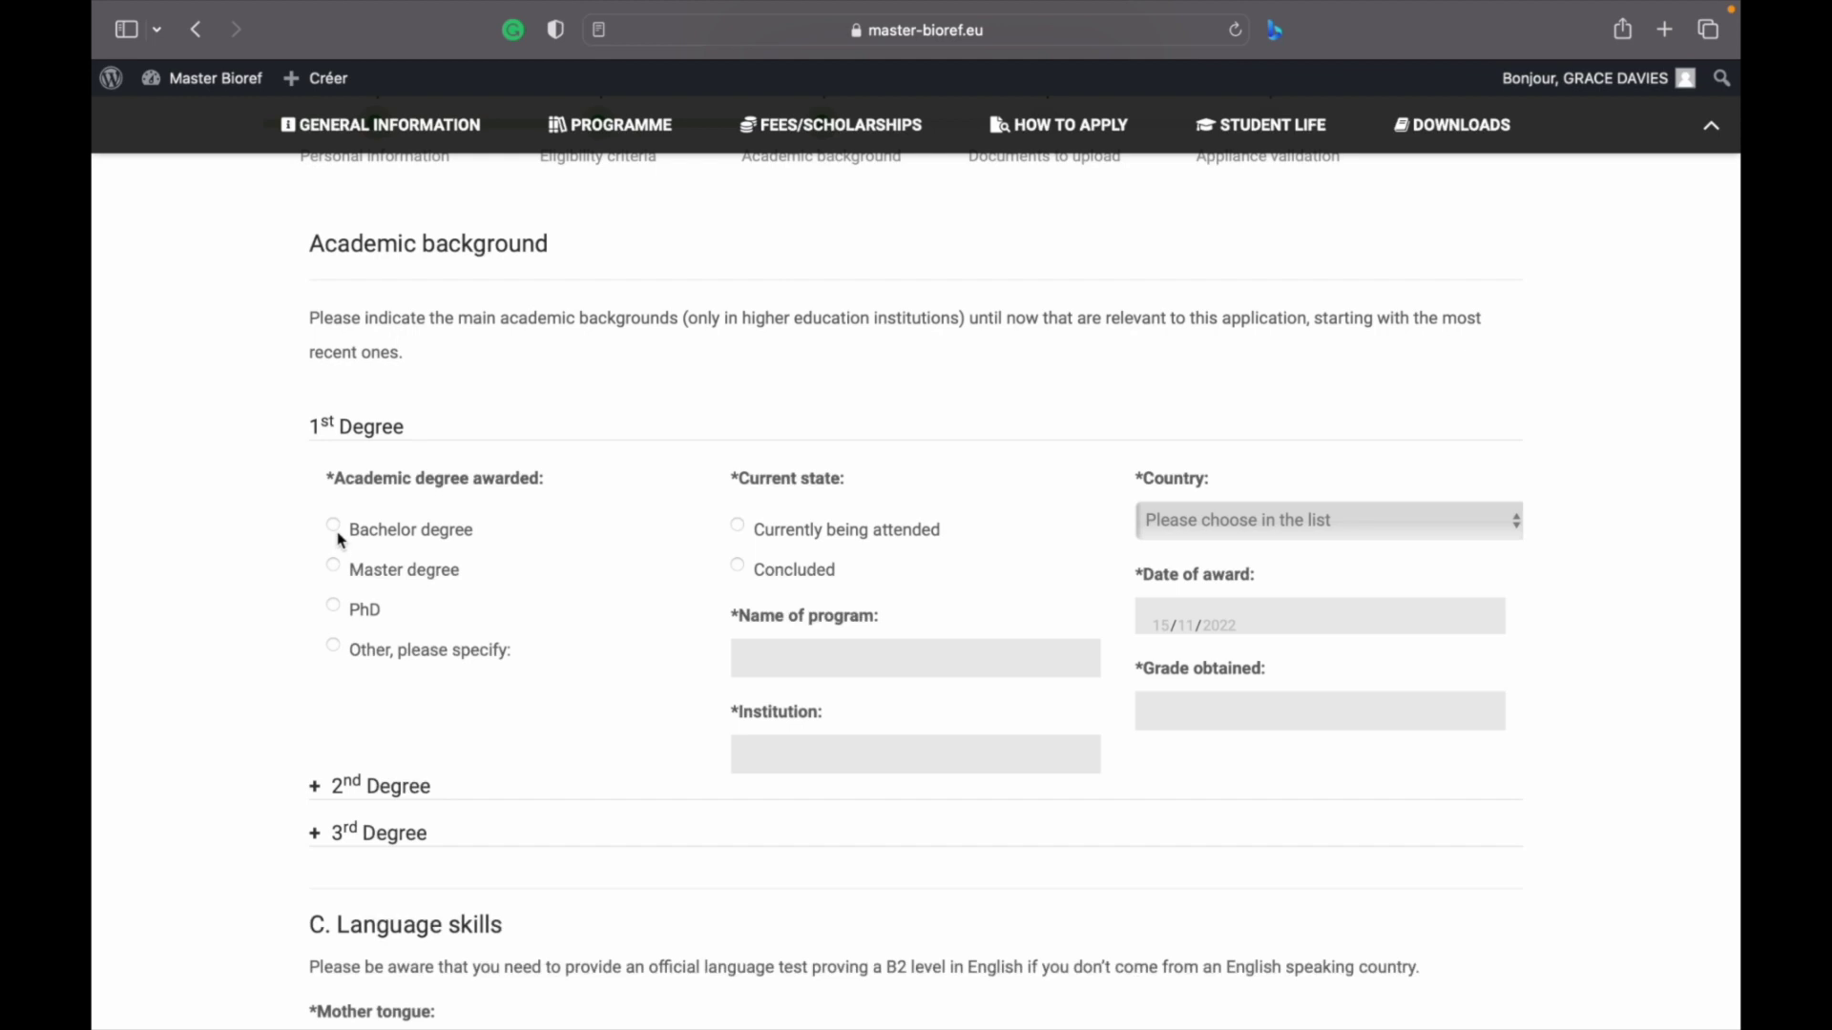
Set the 1st Degree to Bachelor degree with status Concluded
click(334, 569)
click(334, 526)
click(742, 527)
click(740, 571)
Enter program CHEMICAL ENGINEERRING and institution LANDMARK UNIVERSITY for the first degree
scroll(826, 598, down, 1)
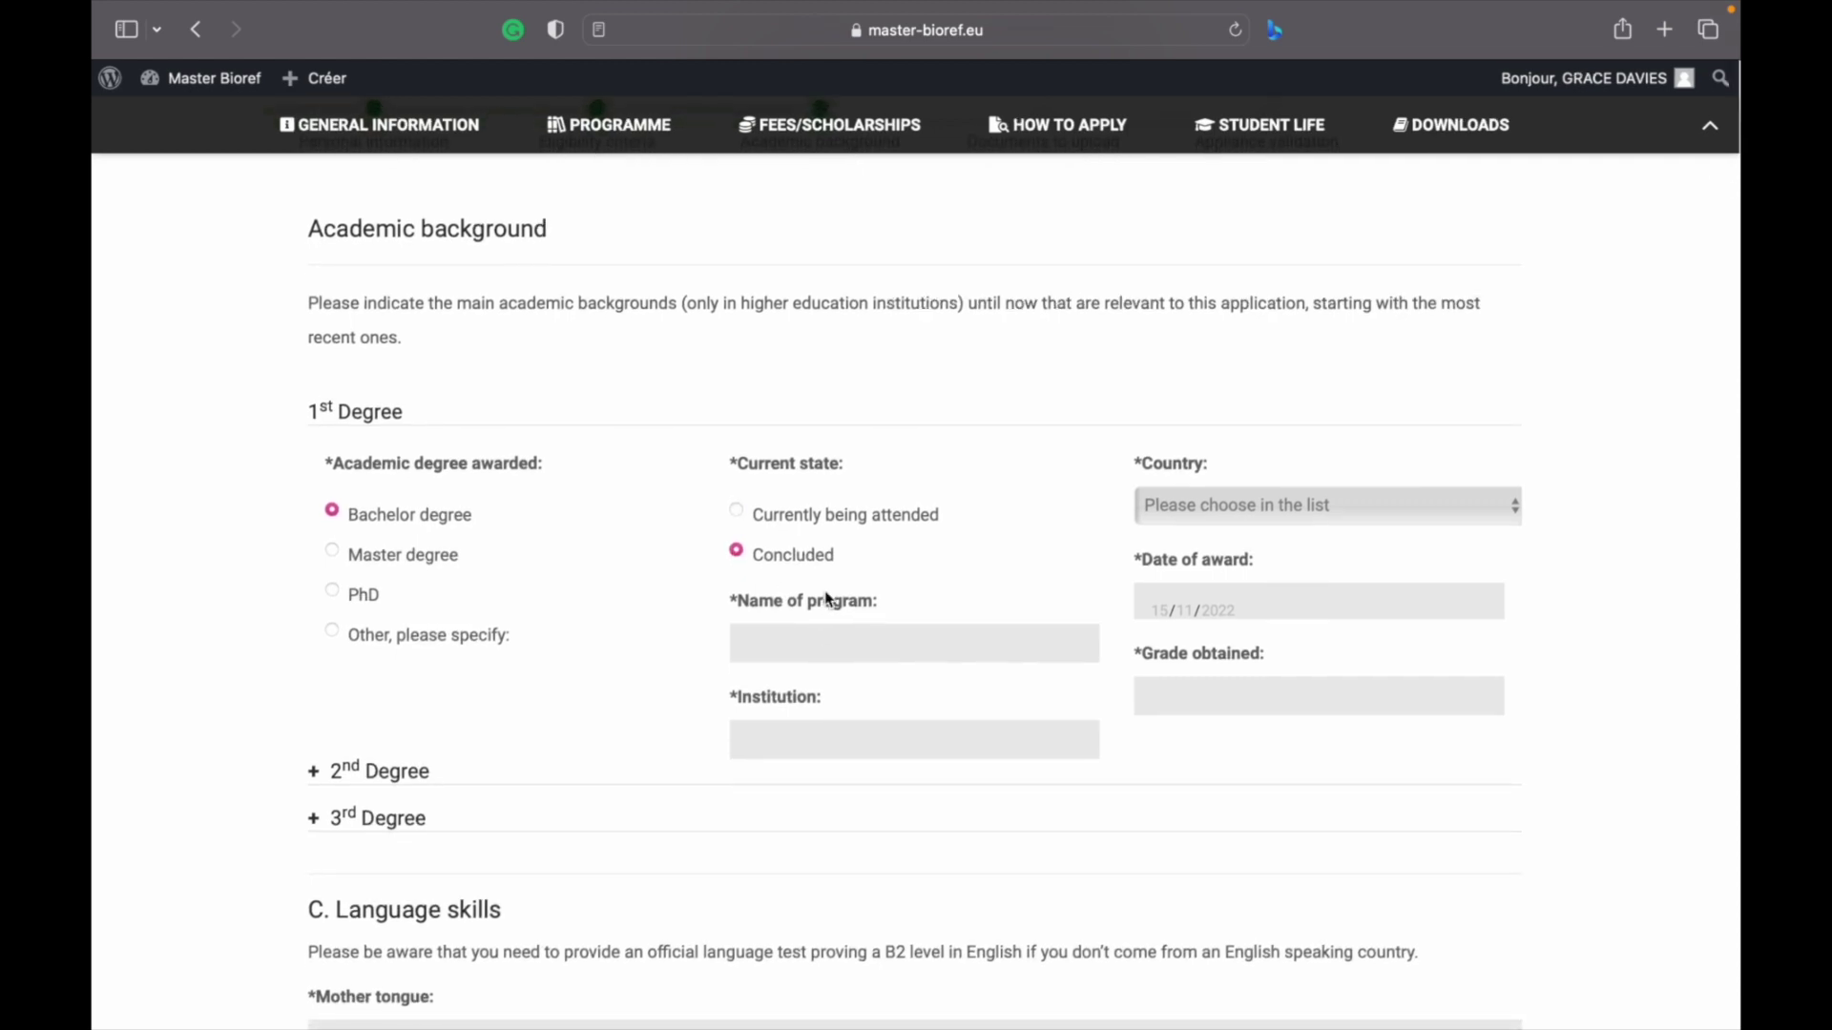
click(813, 633)
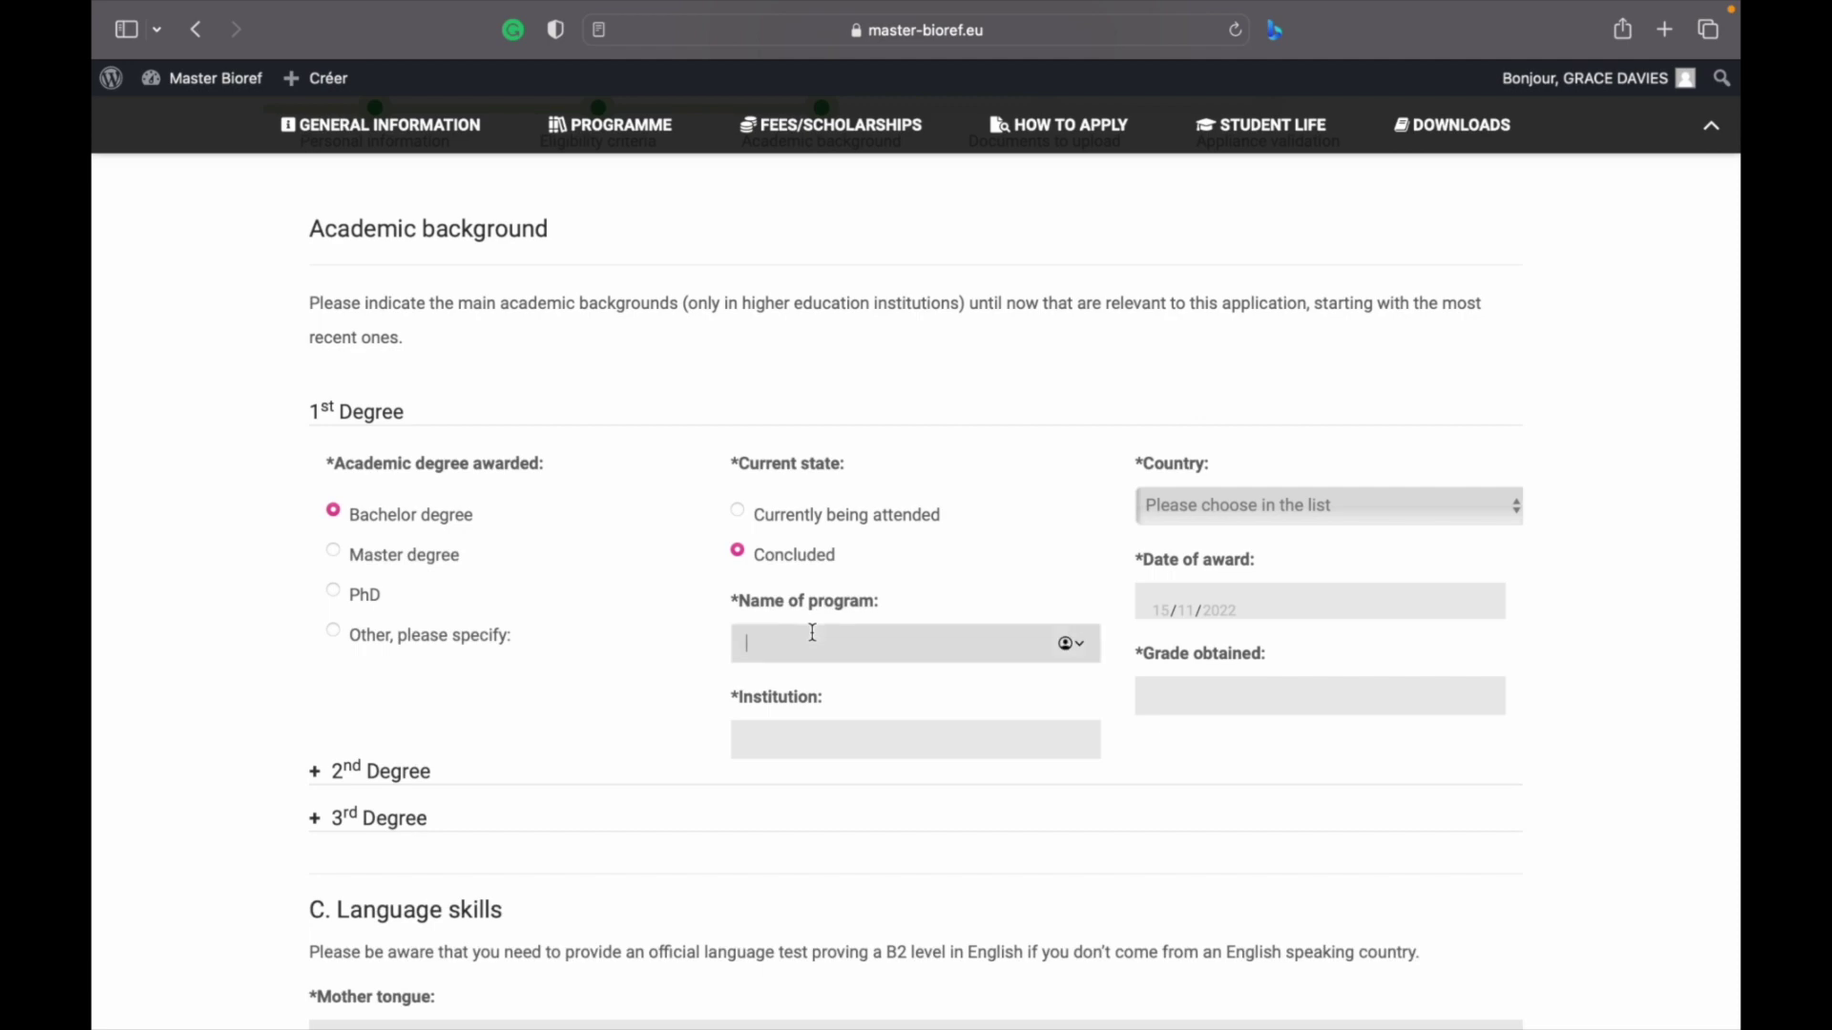
text(CHEMICAL ENGINEERRING)
click(802, 737)
text(LAND)
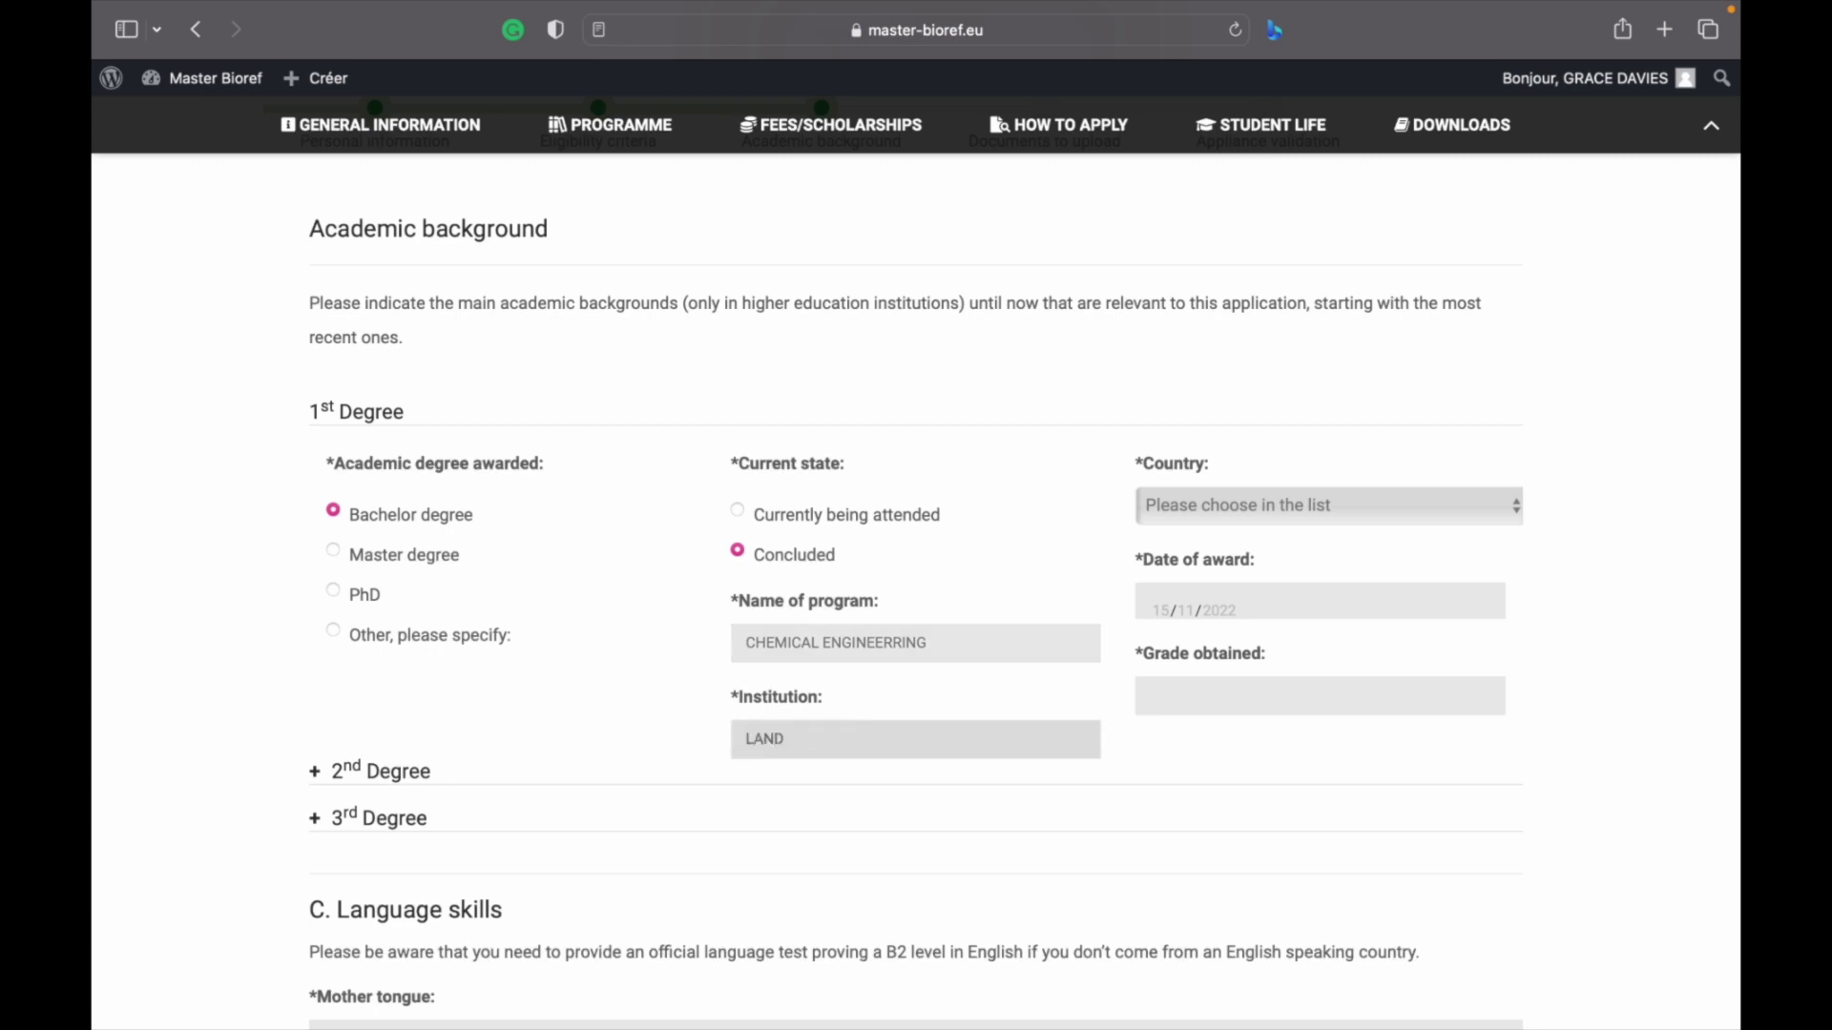
text(MARK UNIVERSITY)
click(1245, 523)
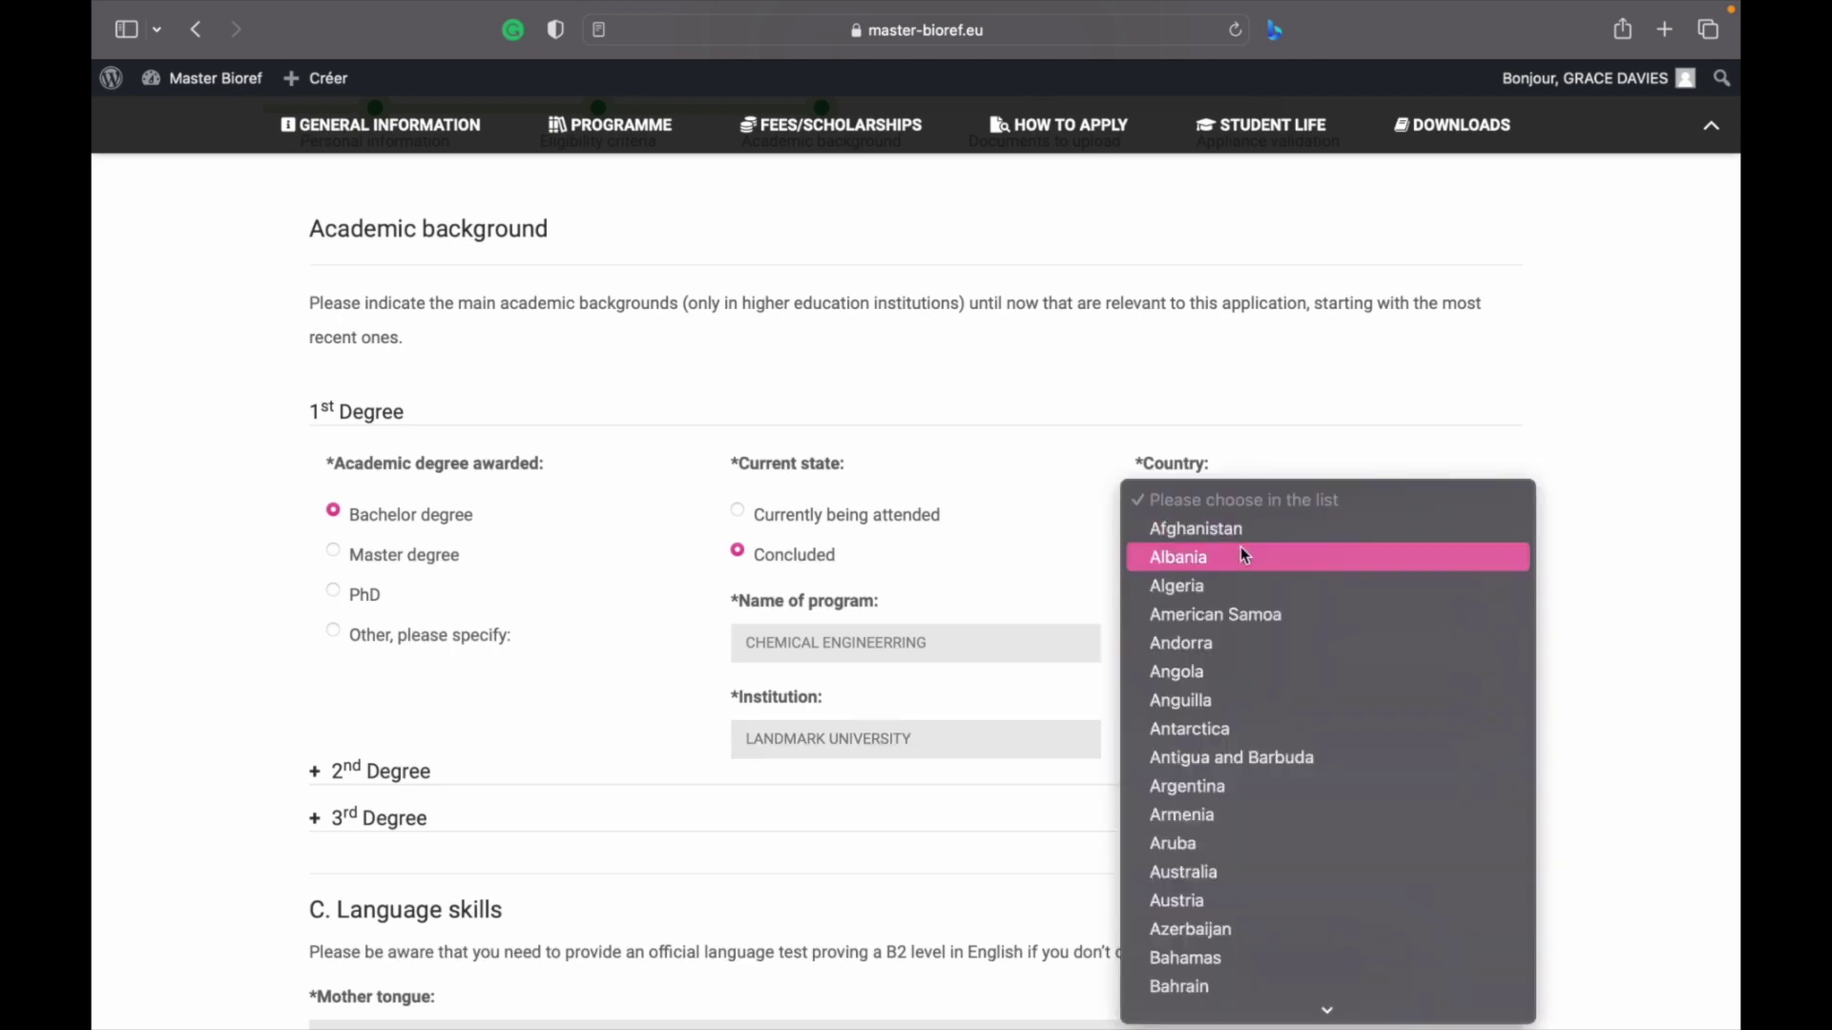
Set the degree country to Nigeria and the date of award to 26/11/2022
key(n)
scroll(1224, 790, down, 3)
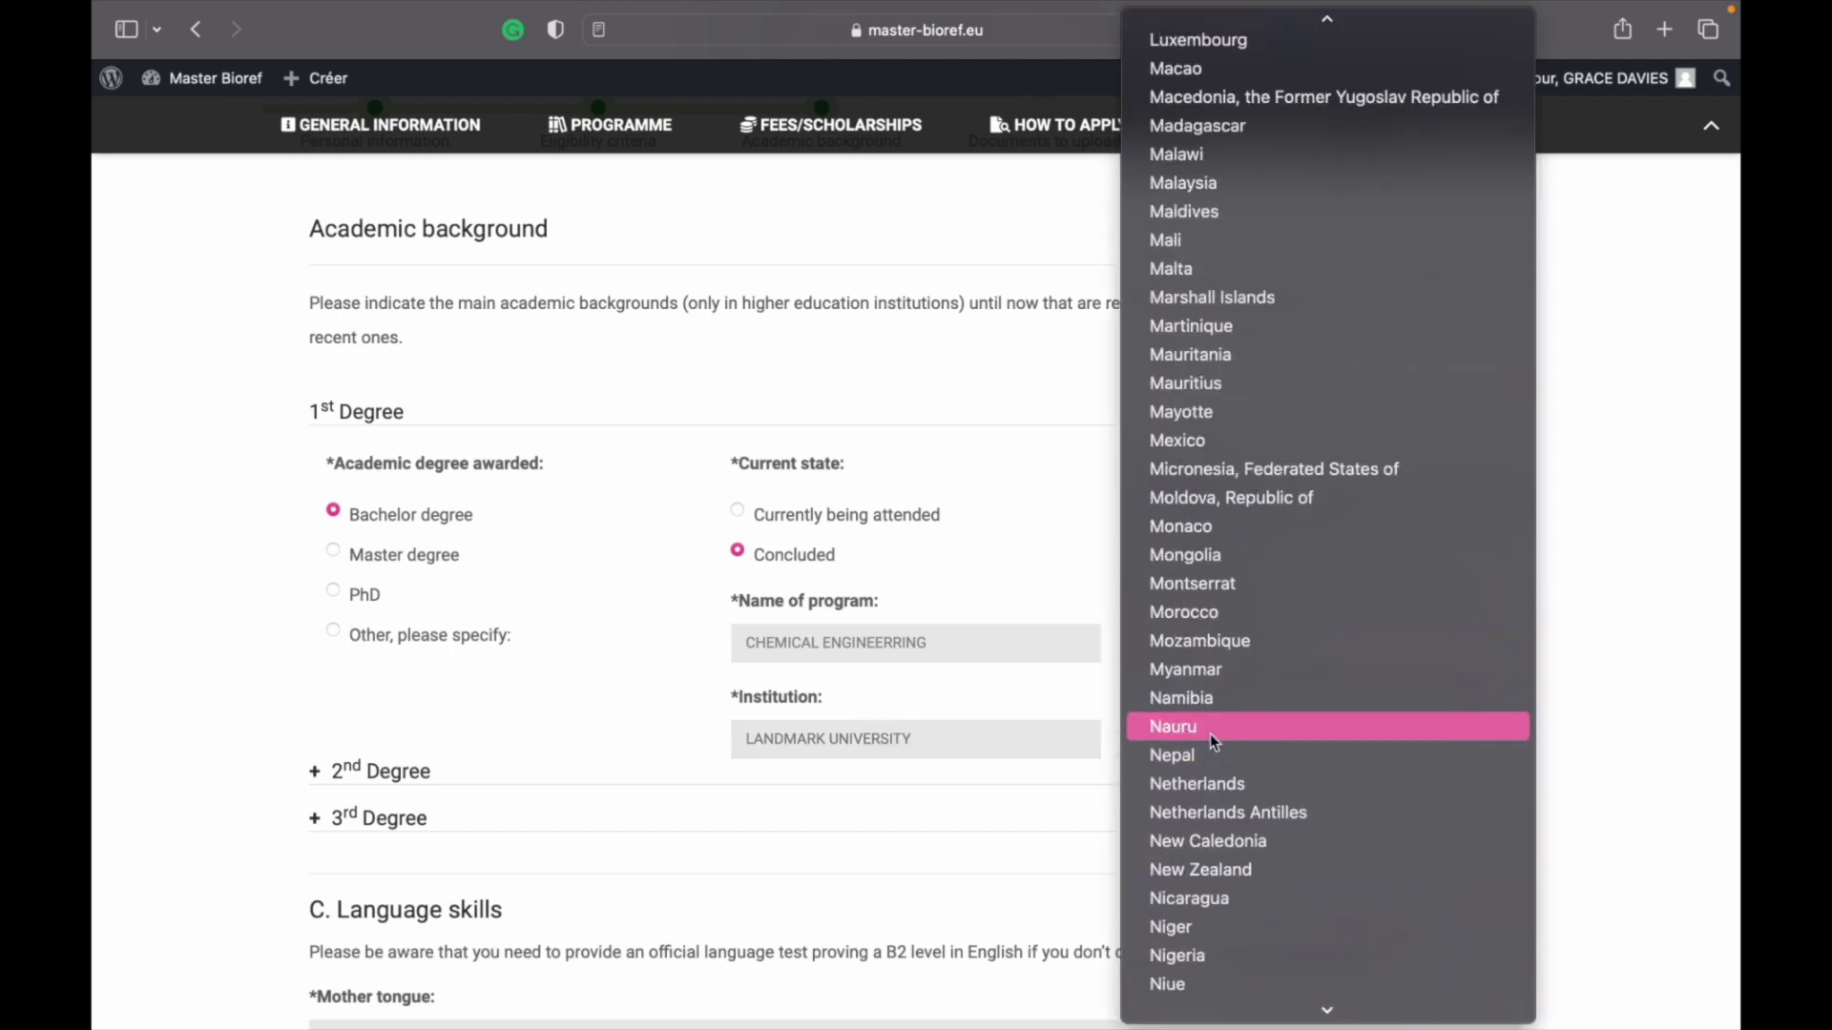
click(1211, 953)
click(1190, 603)
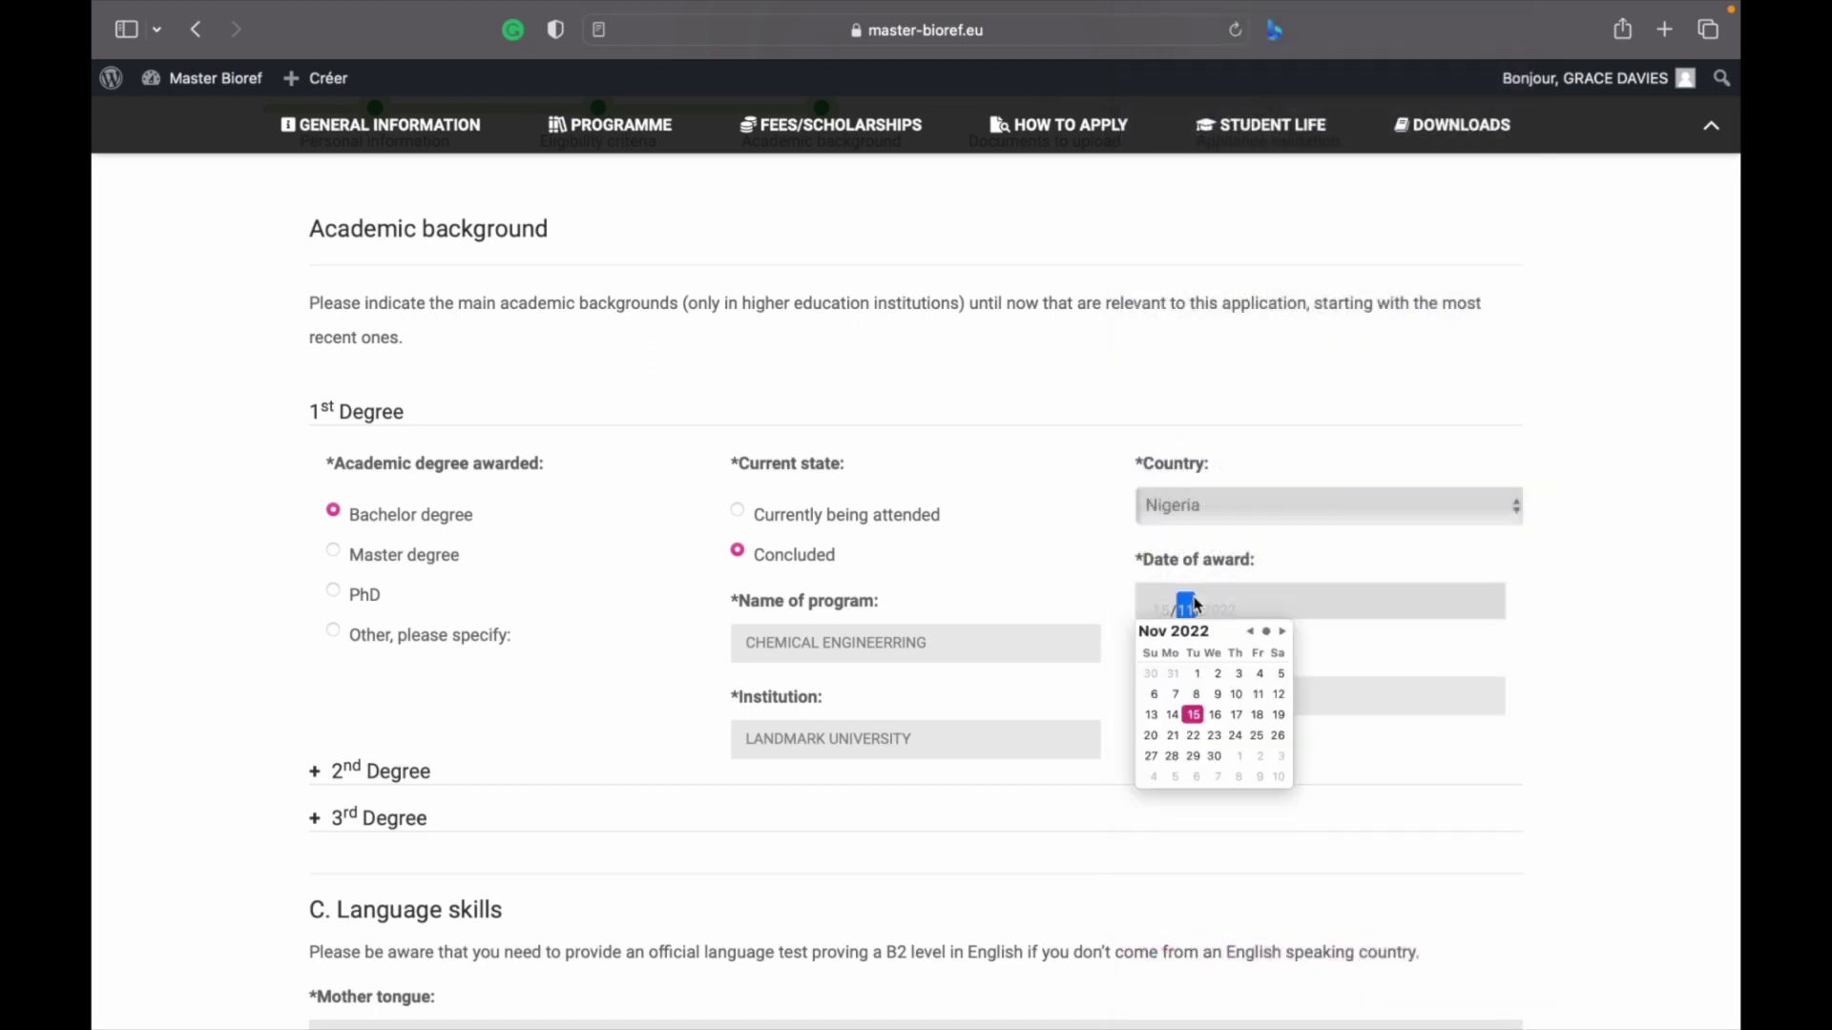
click(1175, 610)
click(1175, 610)
text(26)
click(1186, 608)
click(1226, 607)
text(200)
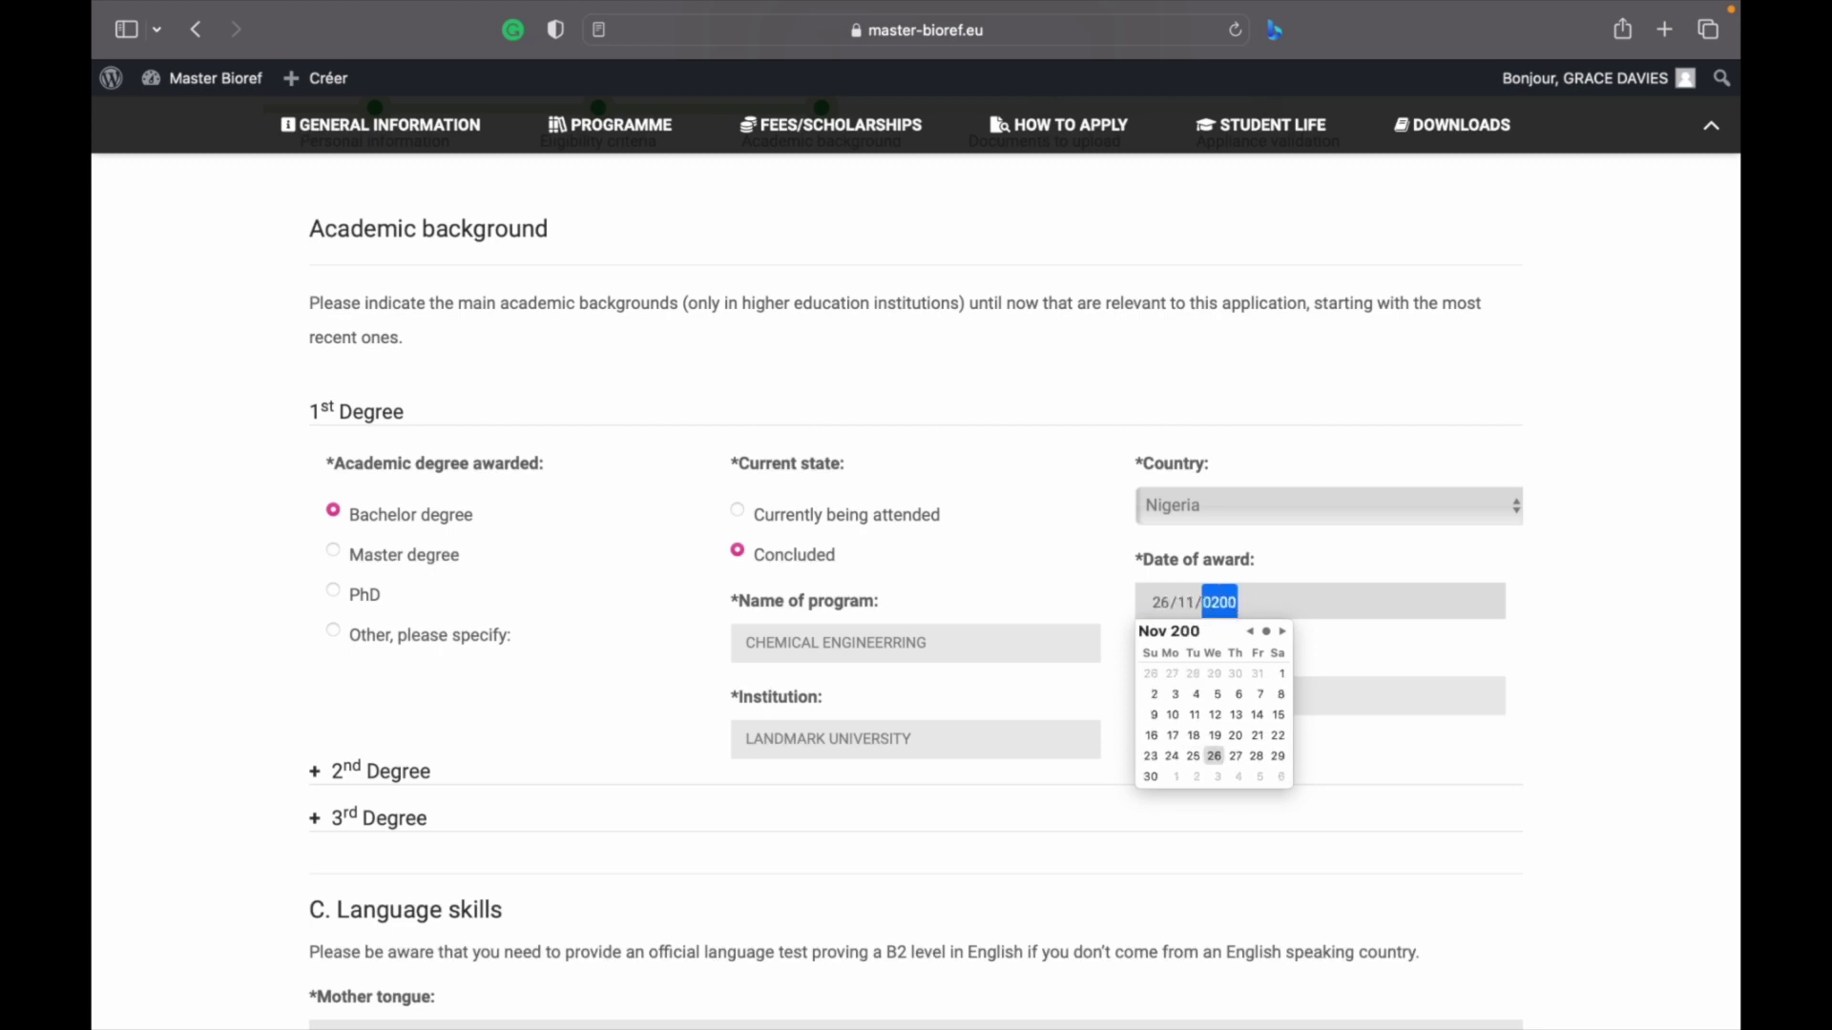
text(2)
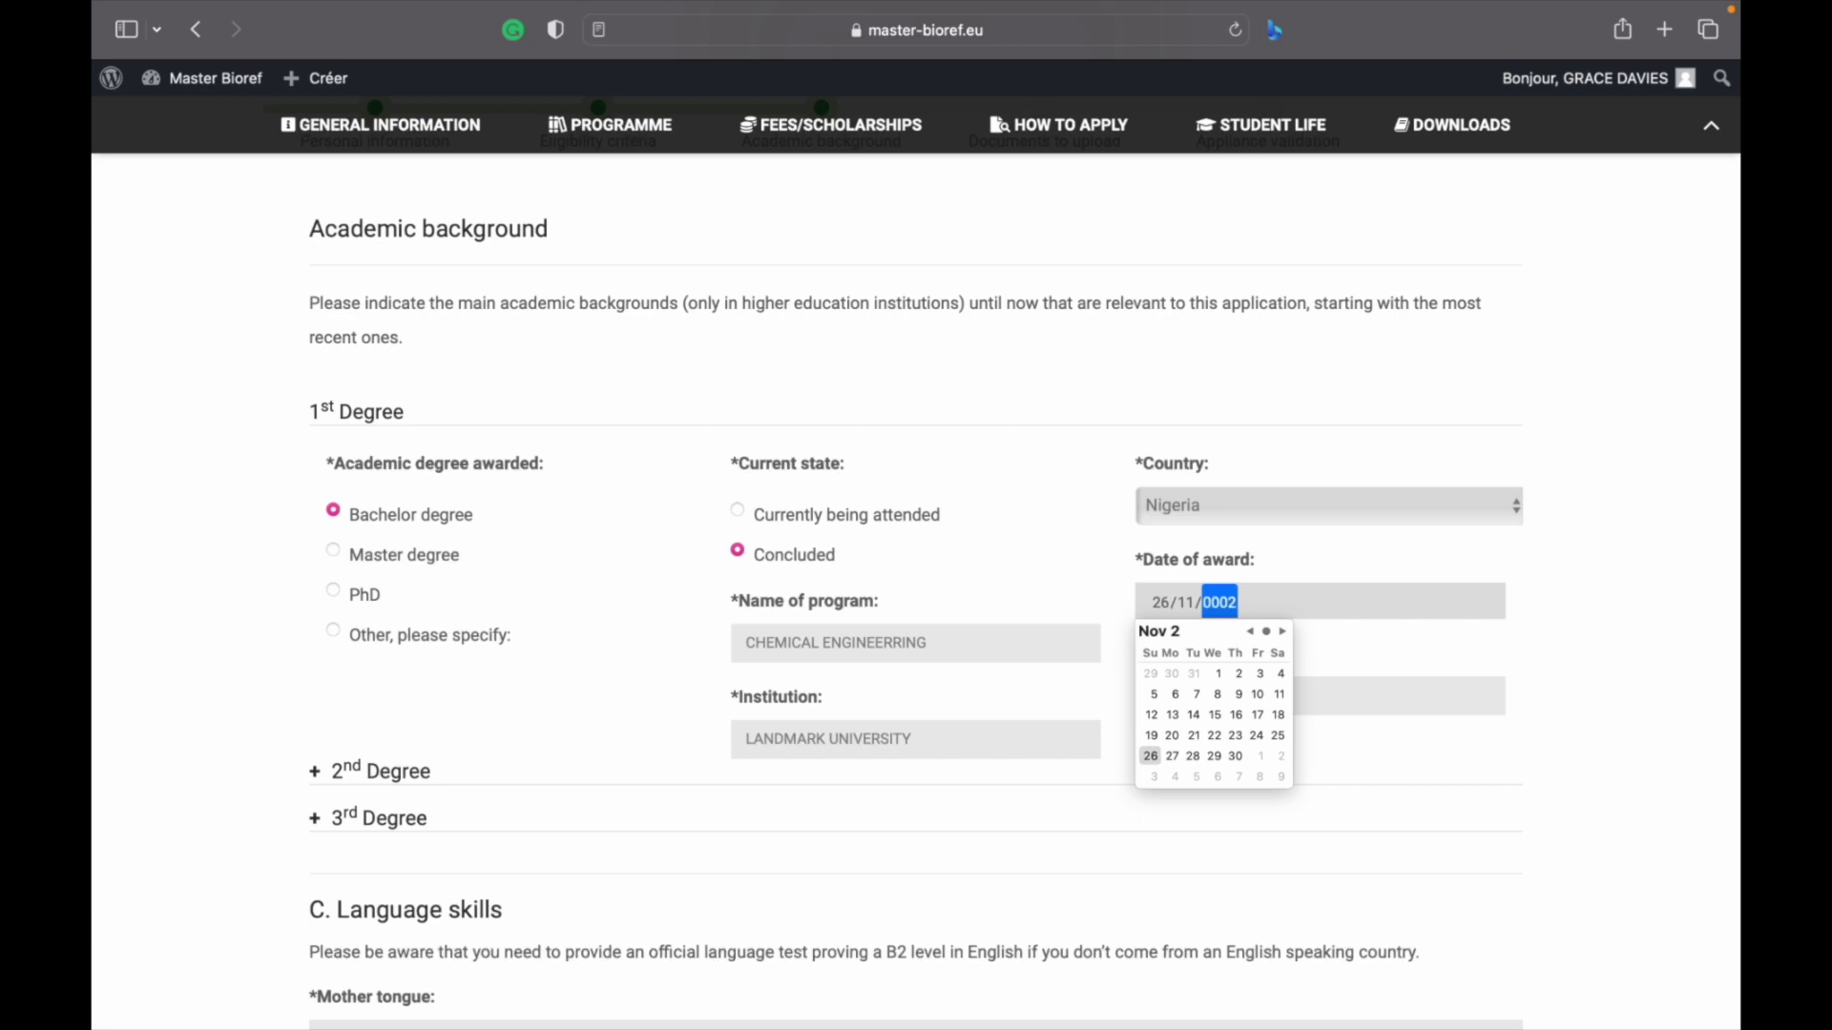
text(222)
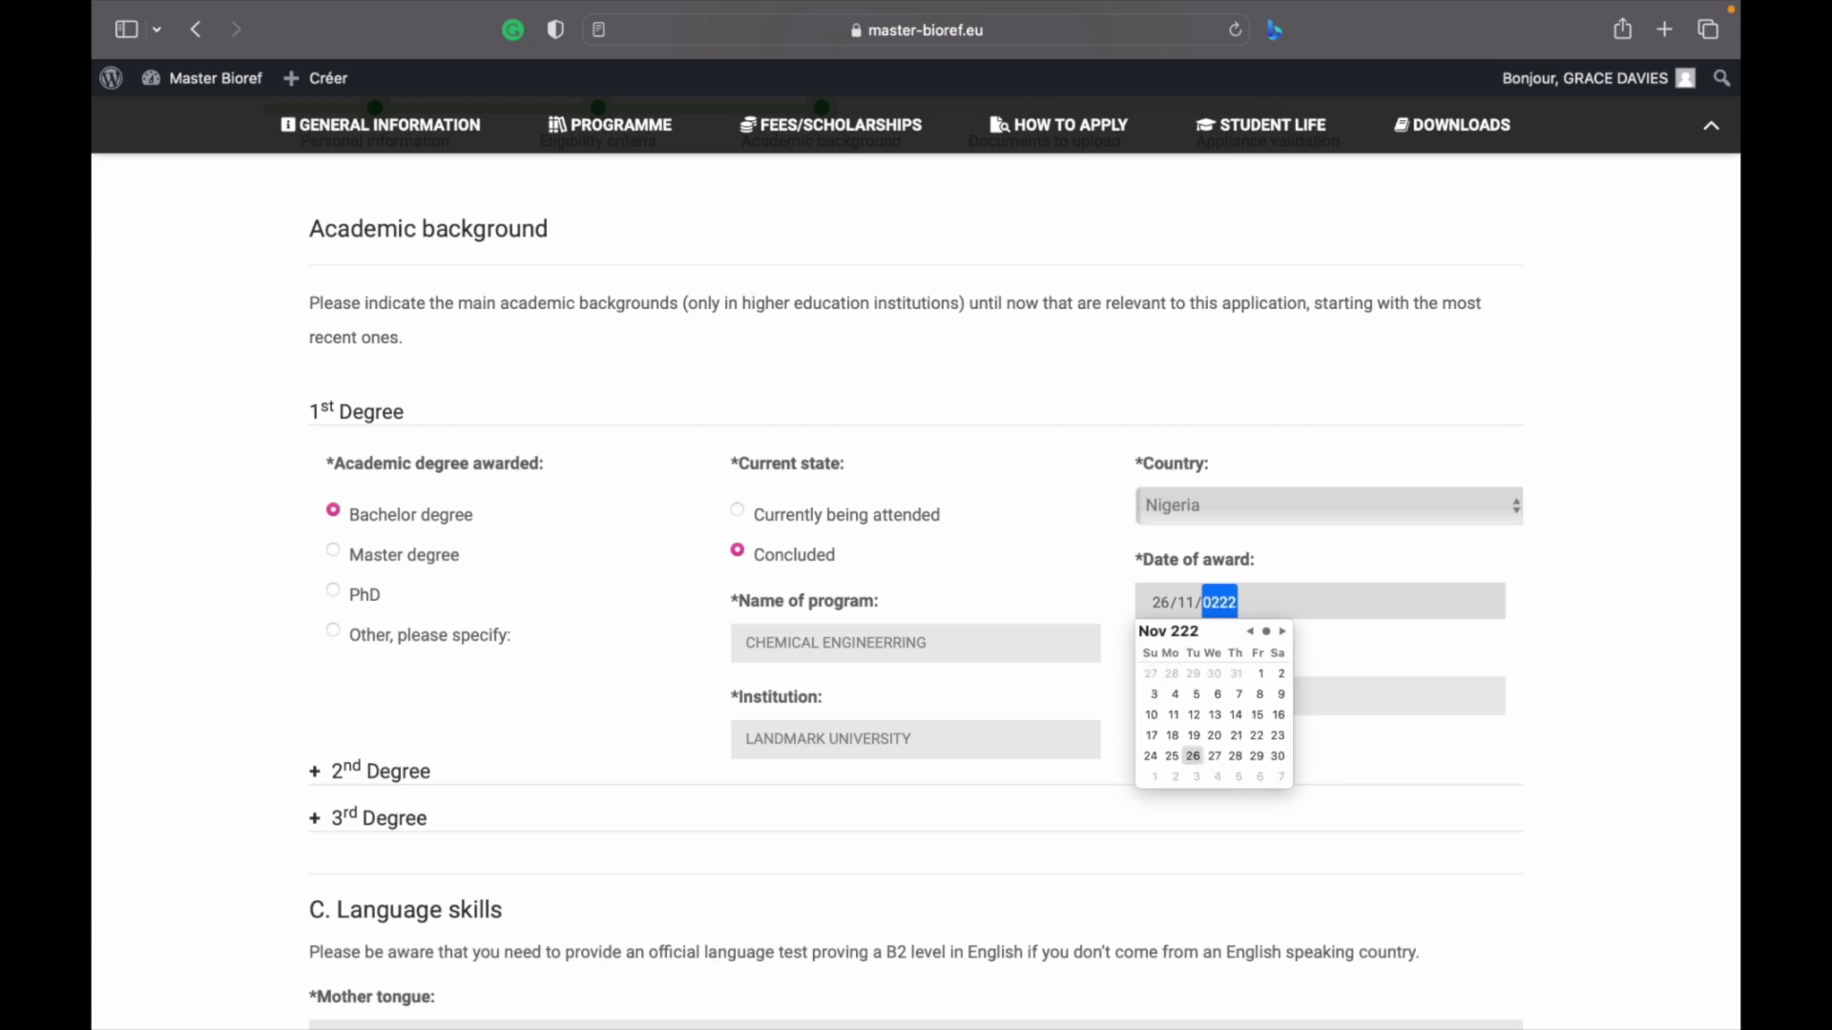
text(2)
text(2022)
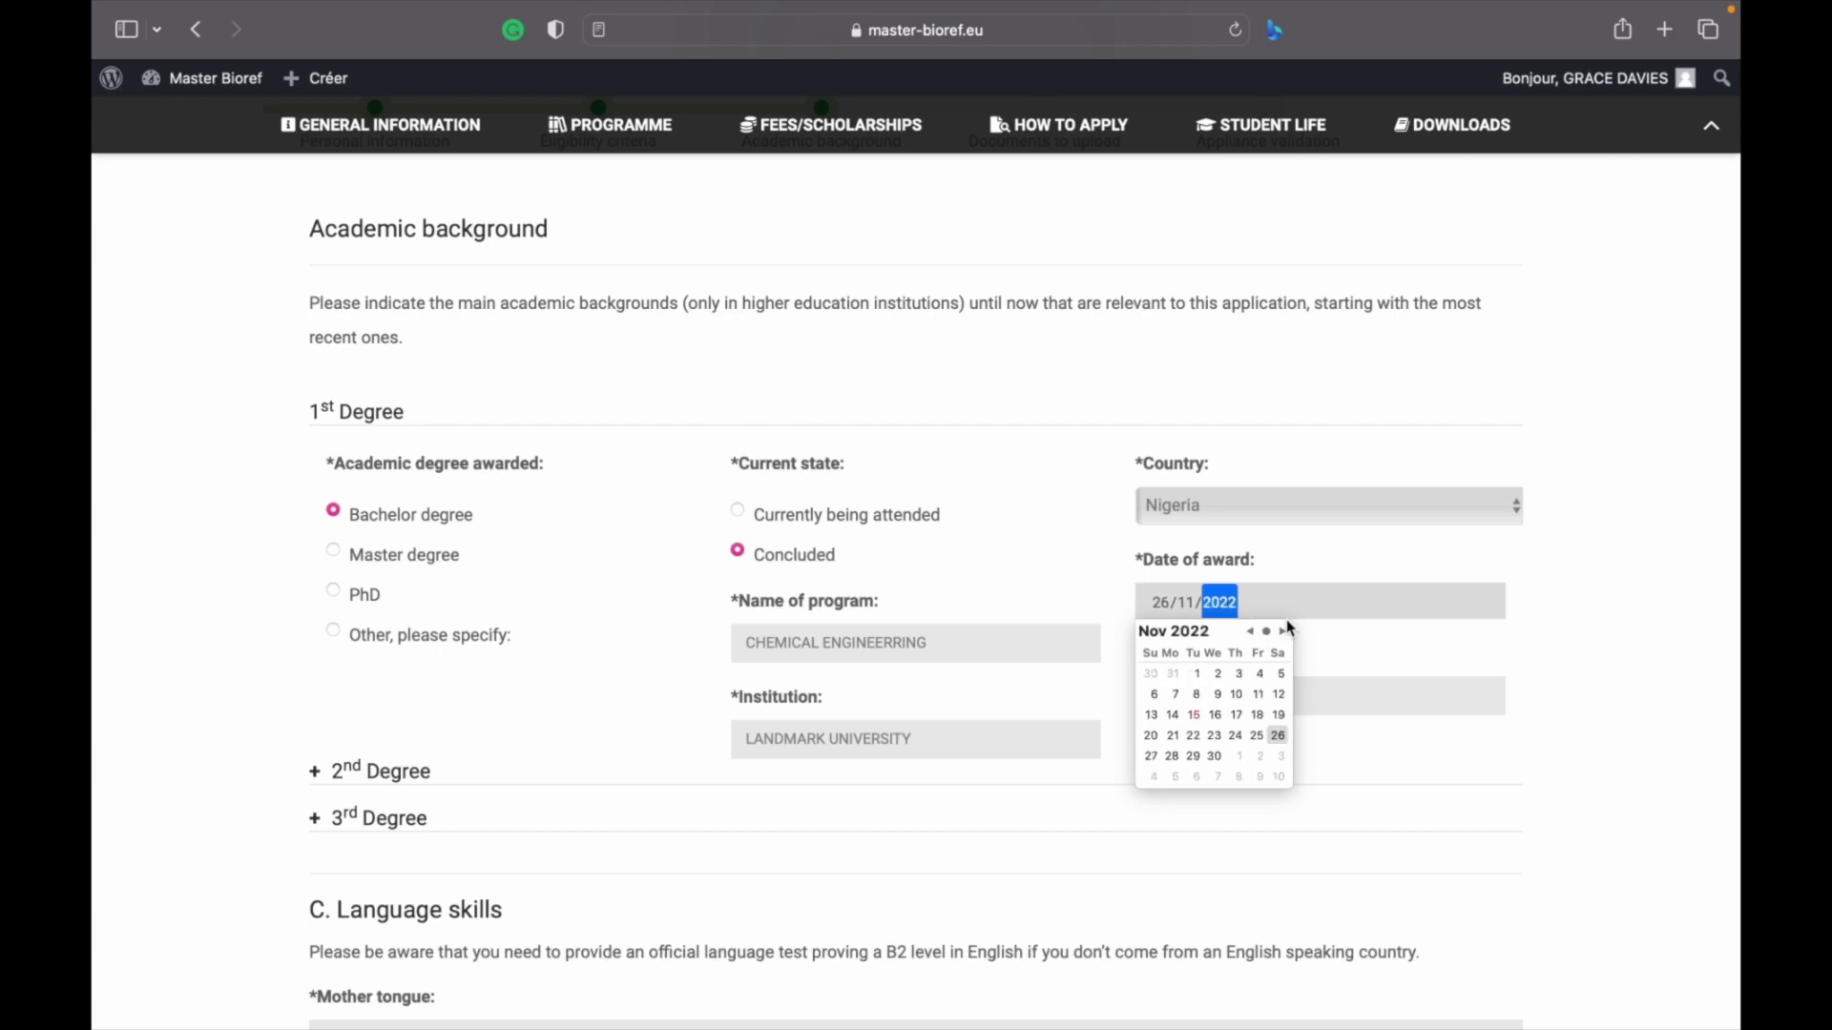
click(1338, 648)
Enter FIRST CLASS as the grade obtained, fixing the typo
click(1255, 706)
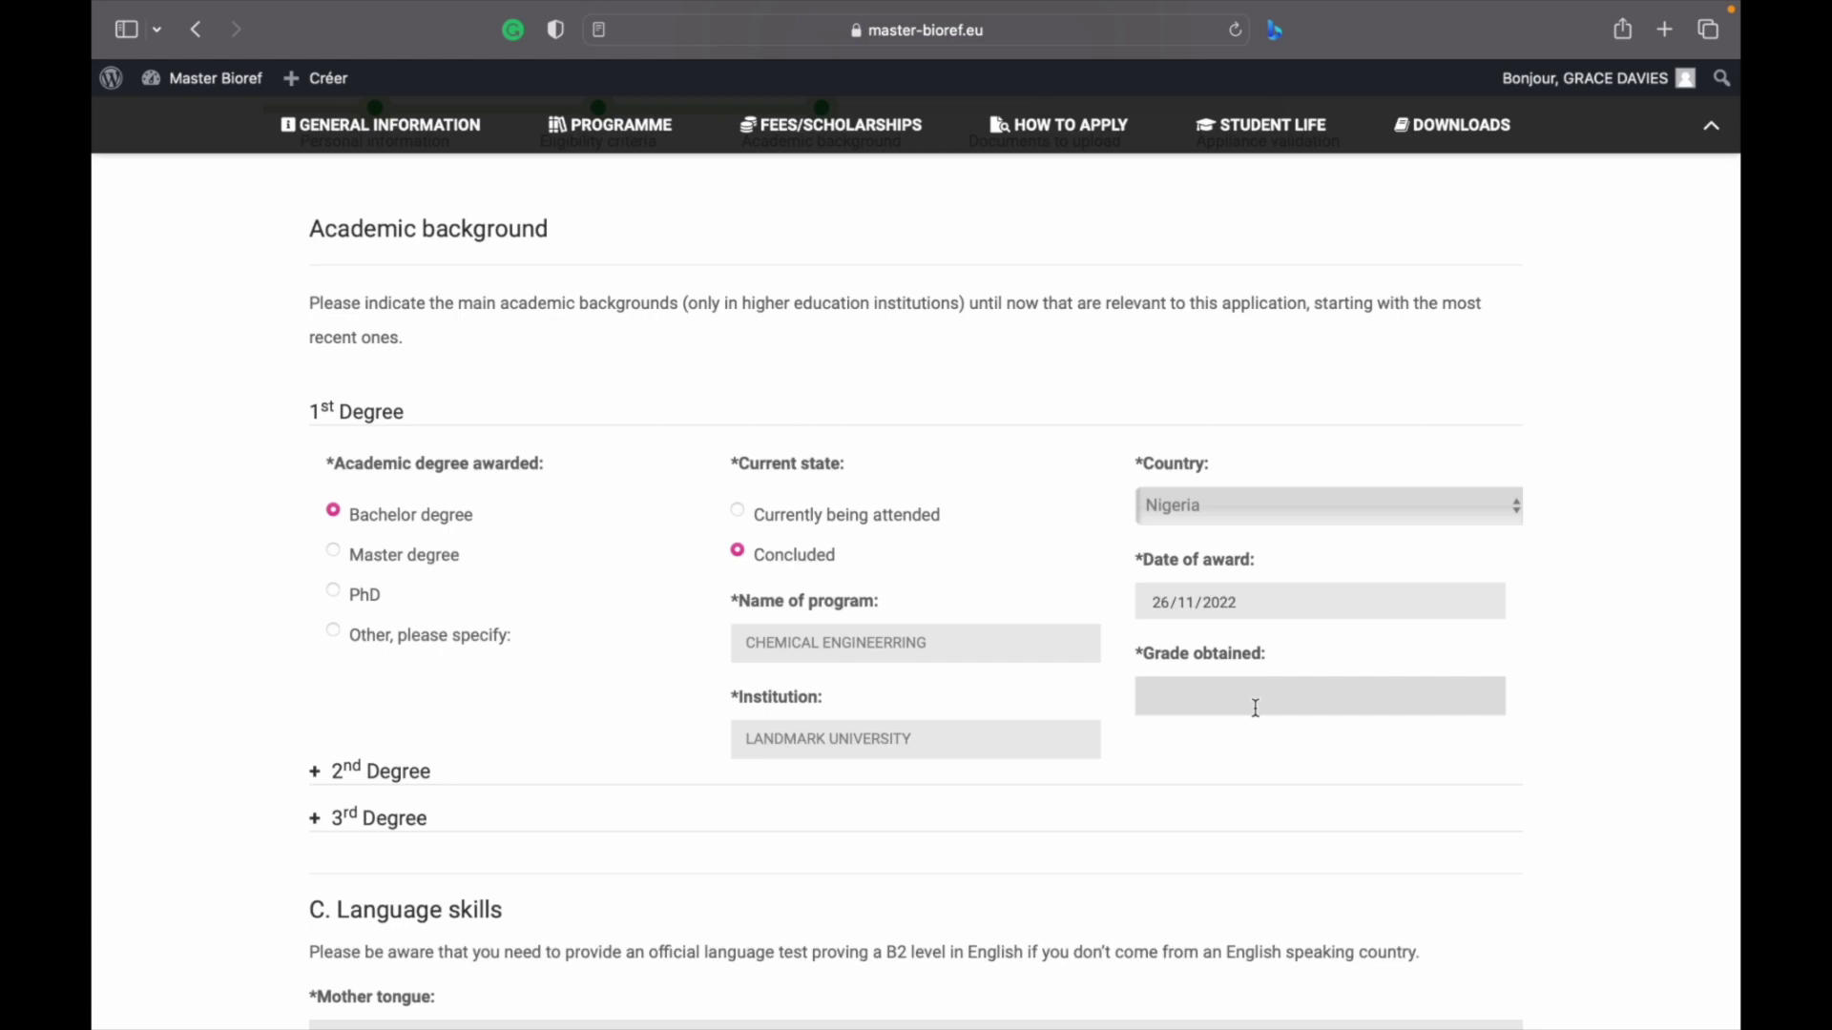
text(FIRST CLASS)
scroll(302, 702, down, 5)
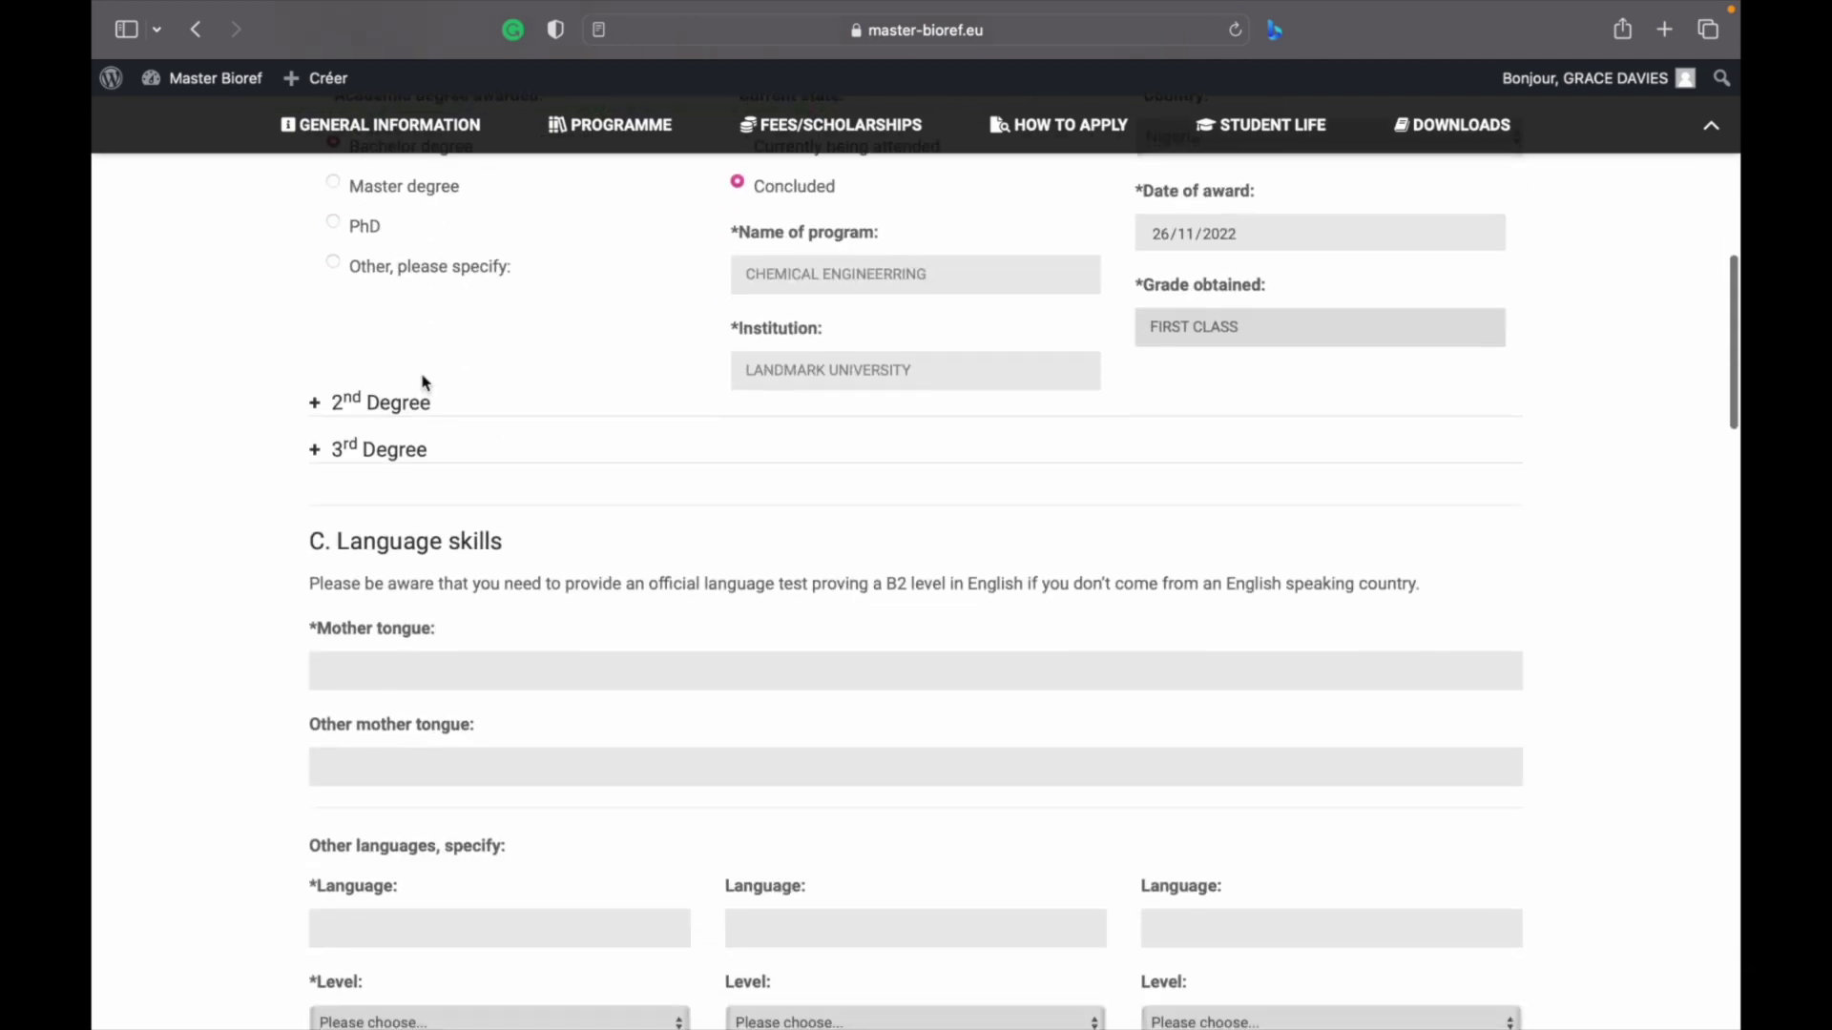
Enter YORUBA as mother tongue and URHOBO as other mother tongue
scroll(379, 442, down, 2)
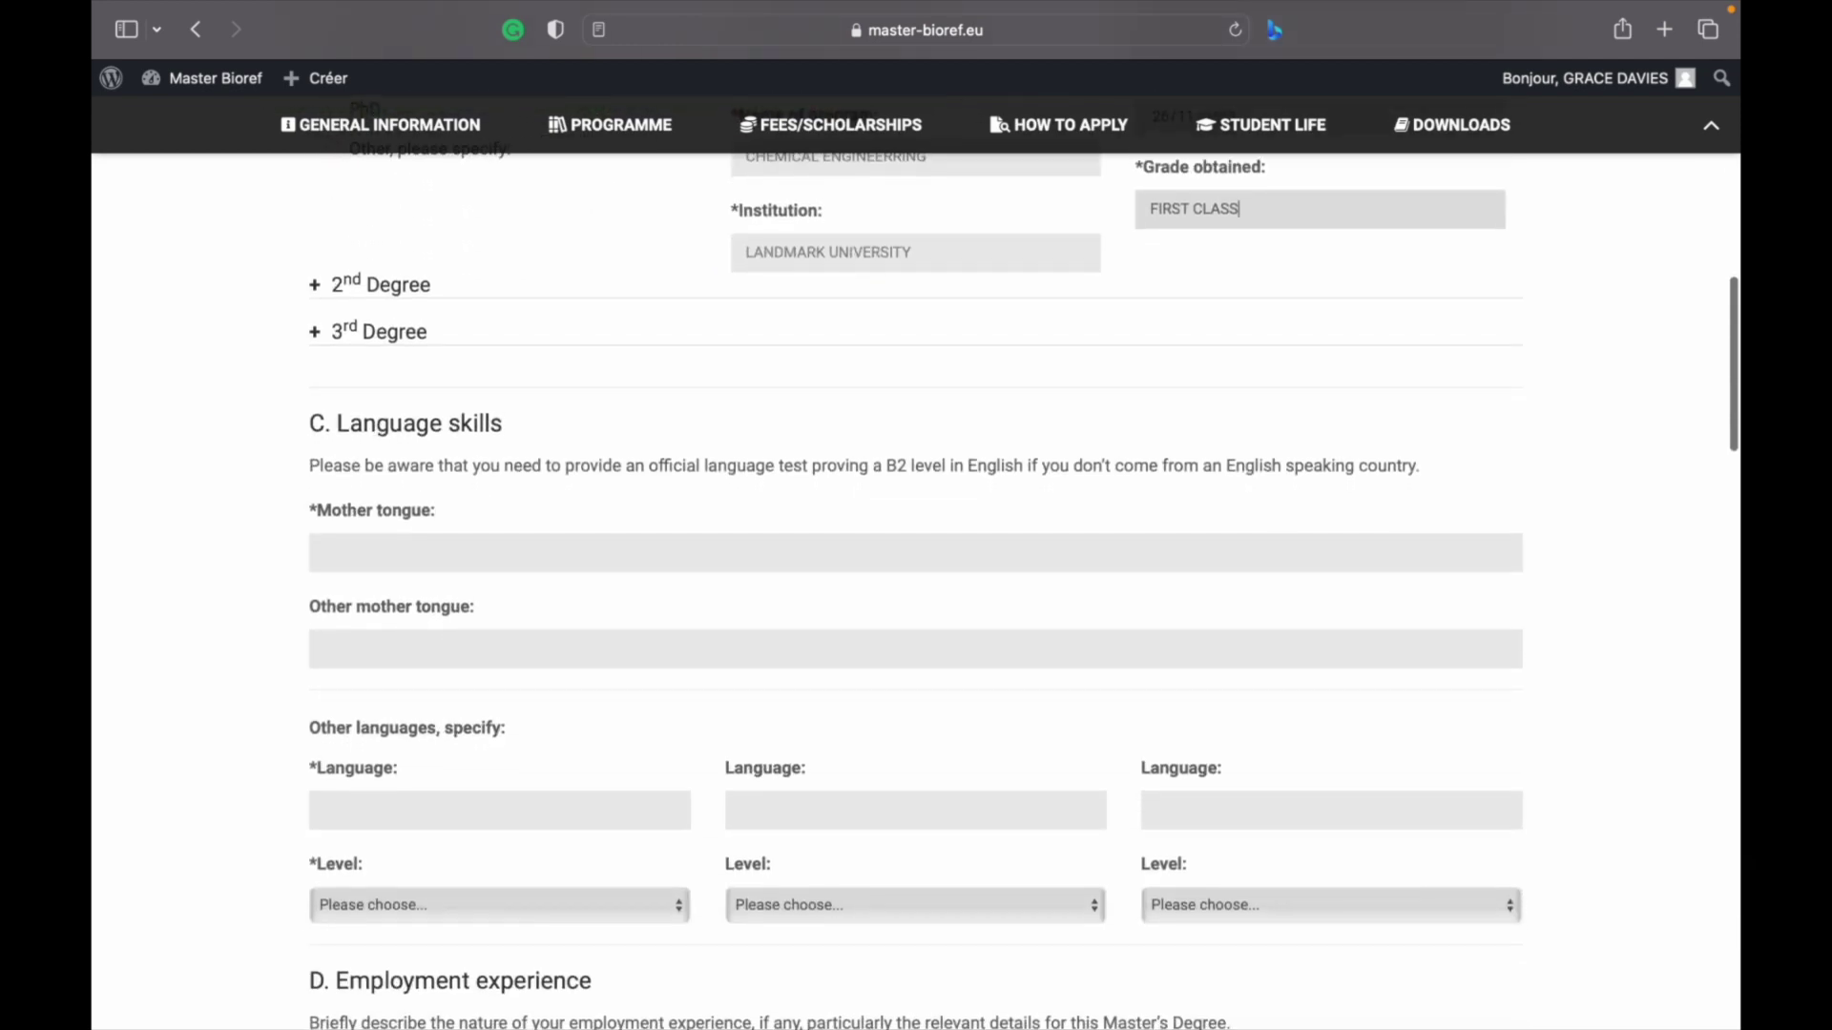
click(362, 563)
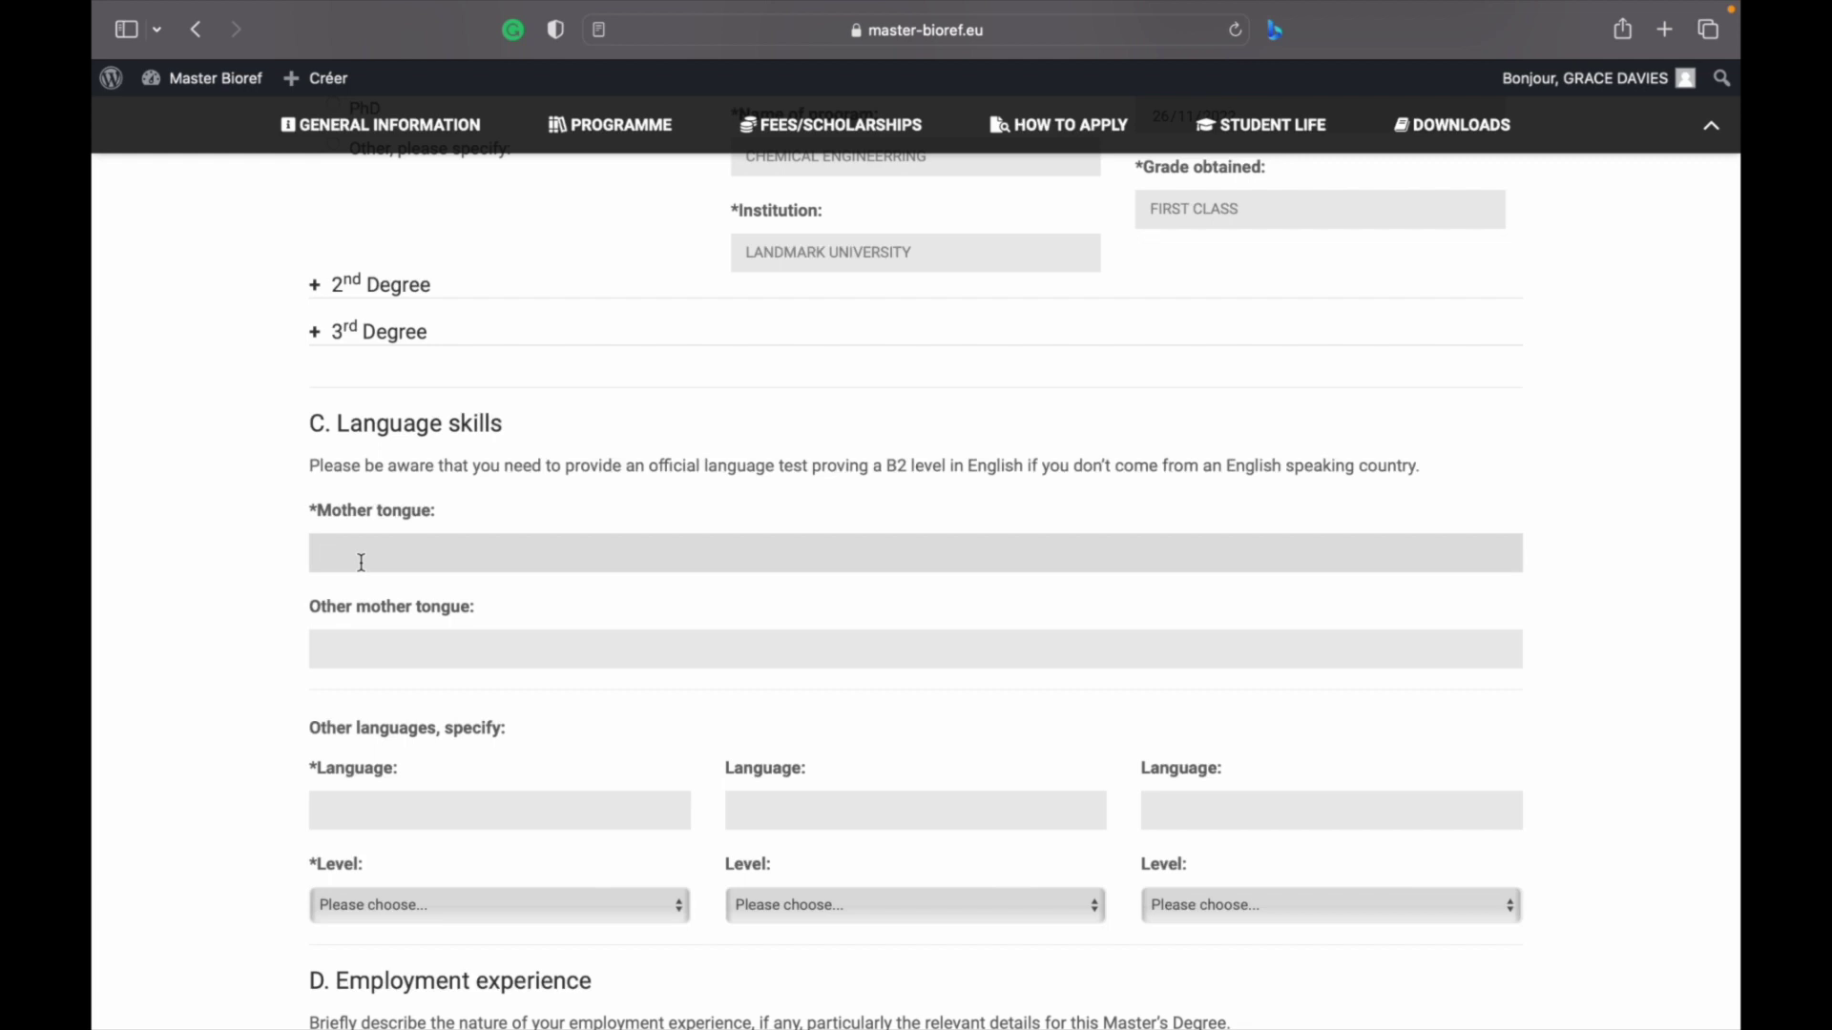
text(YORUBA)
click(330, 655)
text(U)
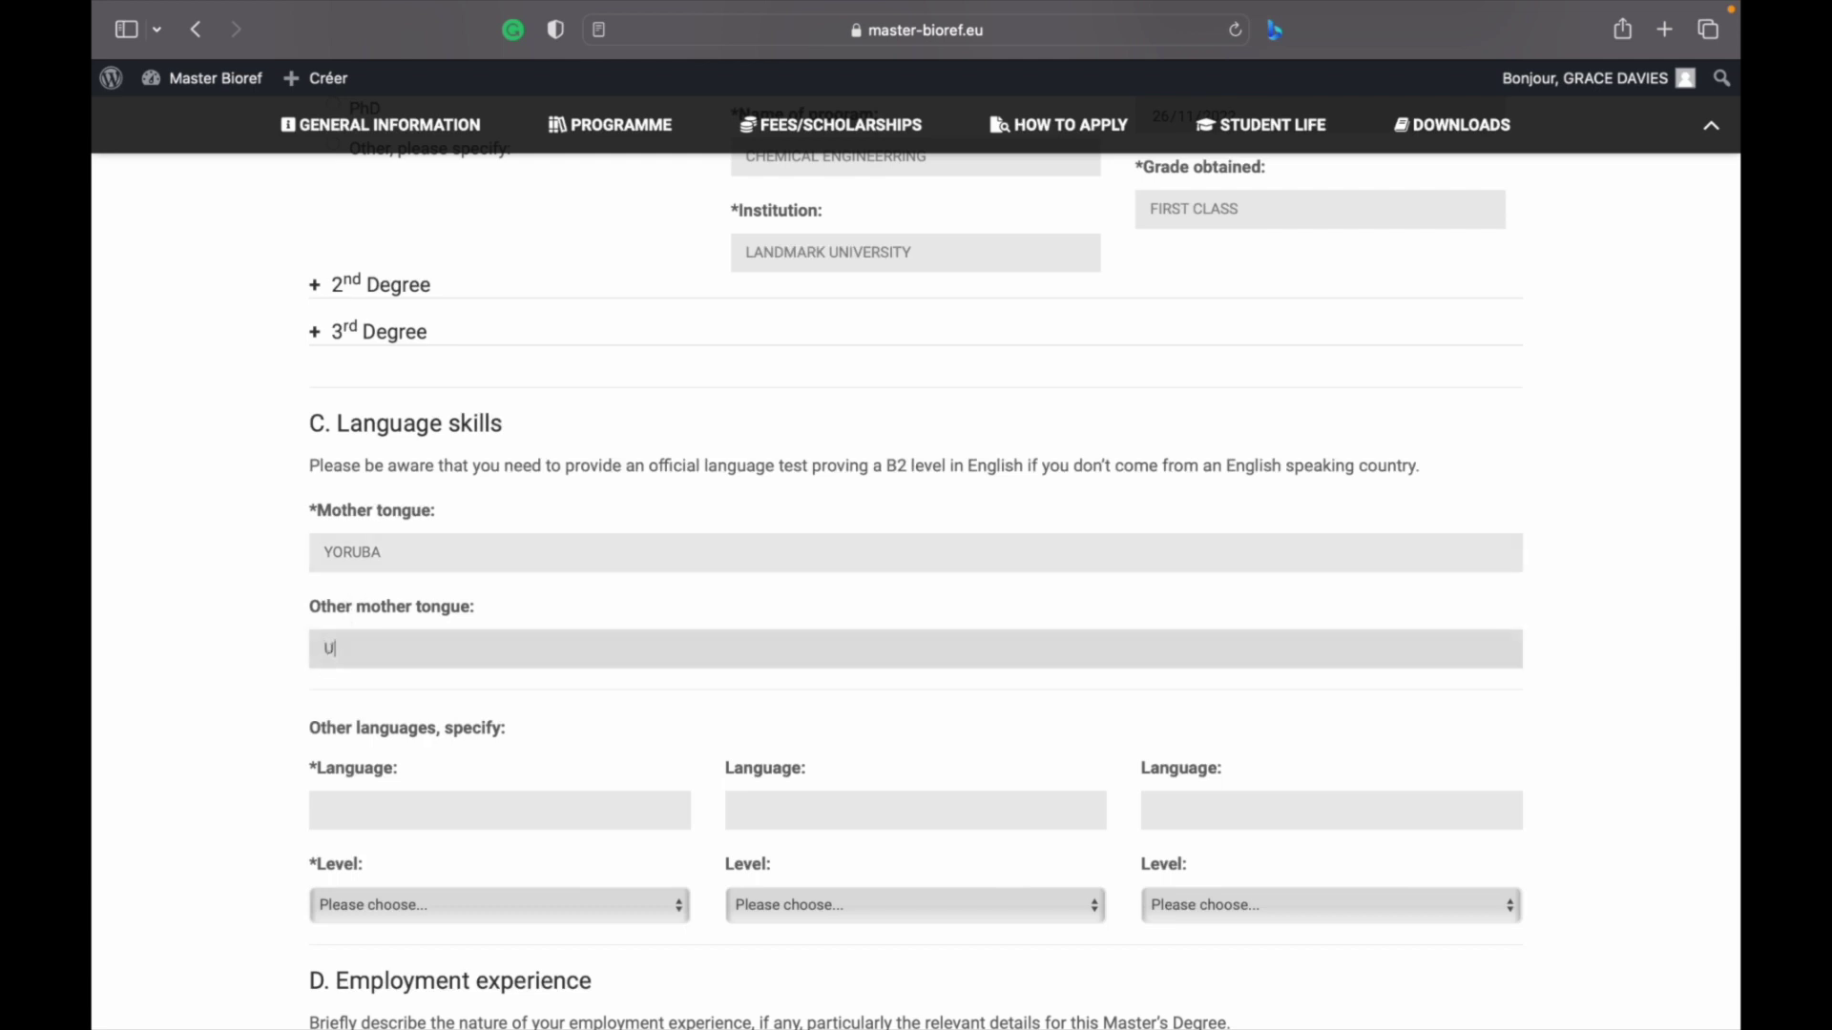
text(RHOBO)
Add ENGLISH at Advanced level and FRENCH at Basic level as additional languages
scroll(915, 572, down, 1)
scroll(408, 539, down, 5)
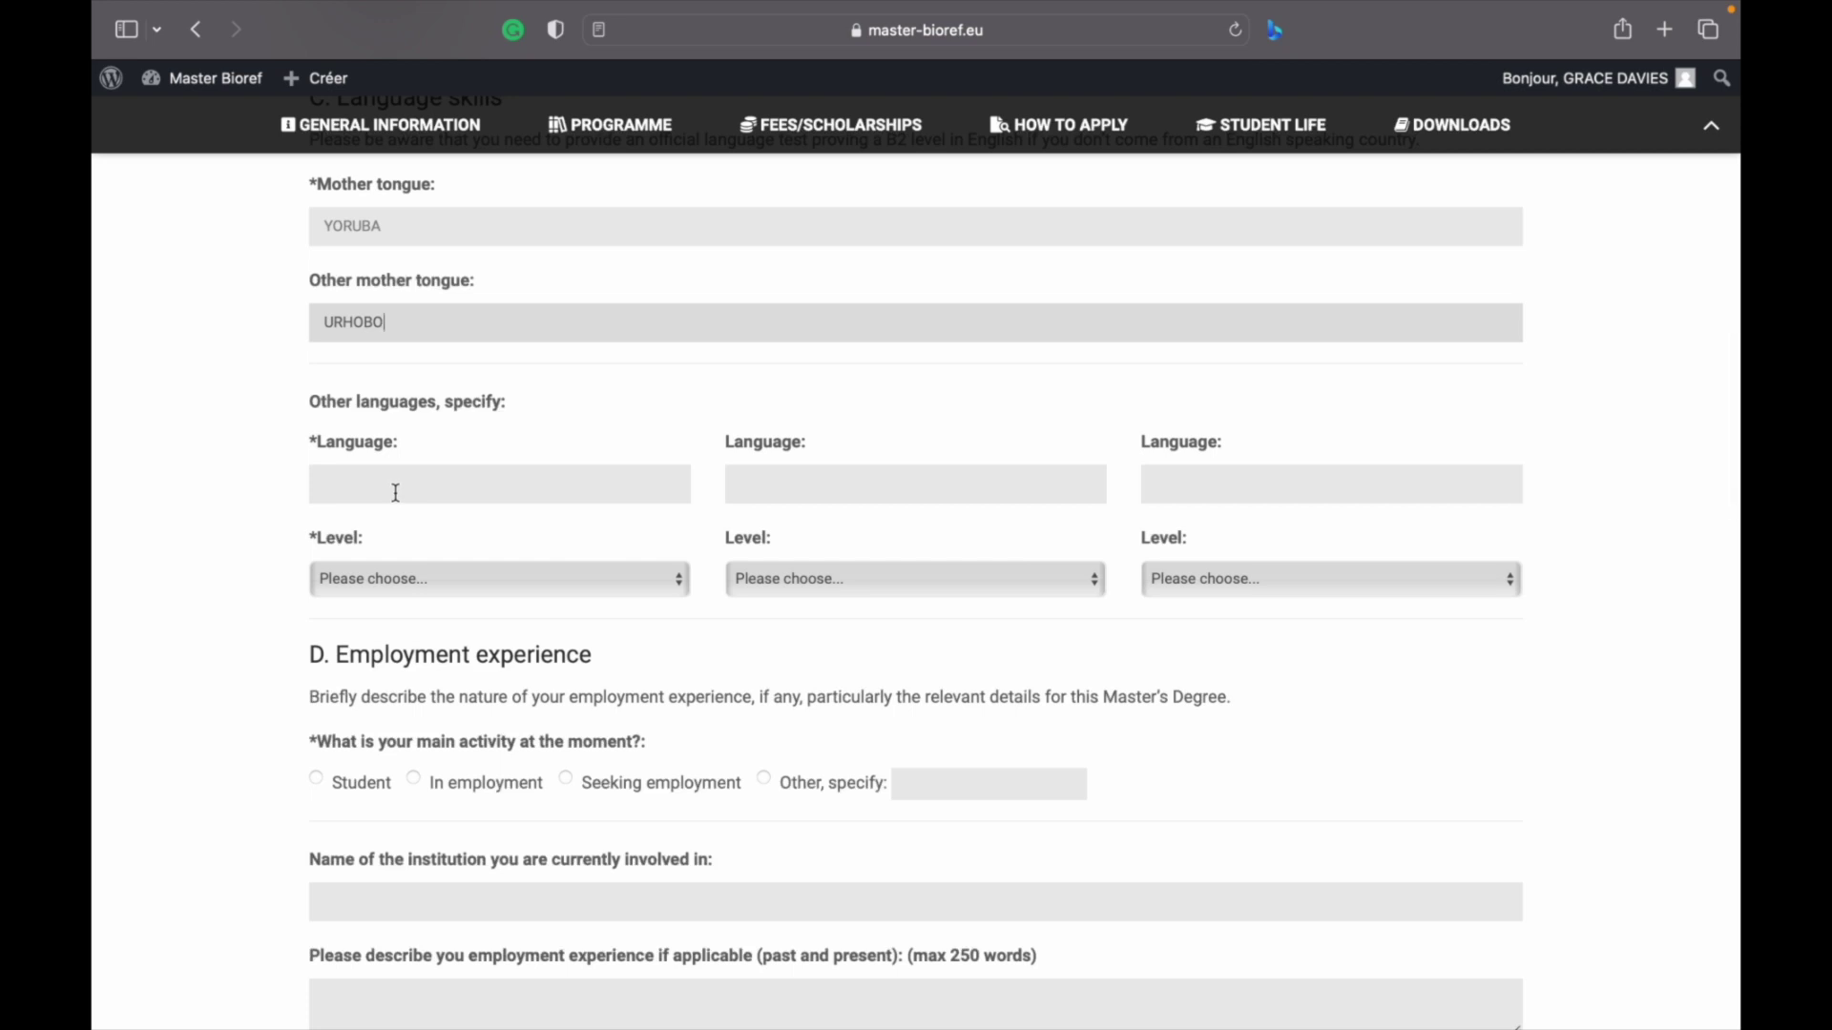
click(396, 493)
text(ENG)
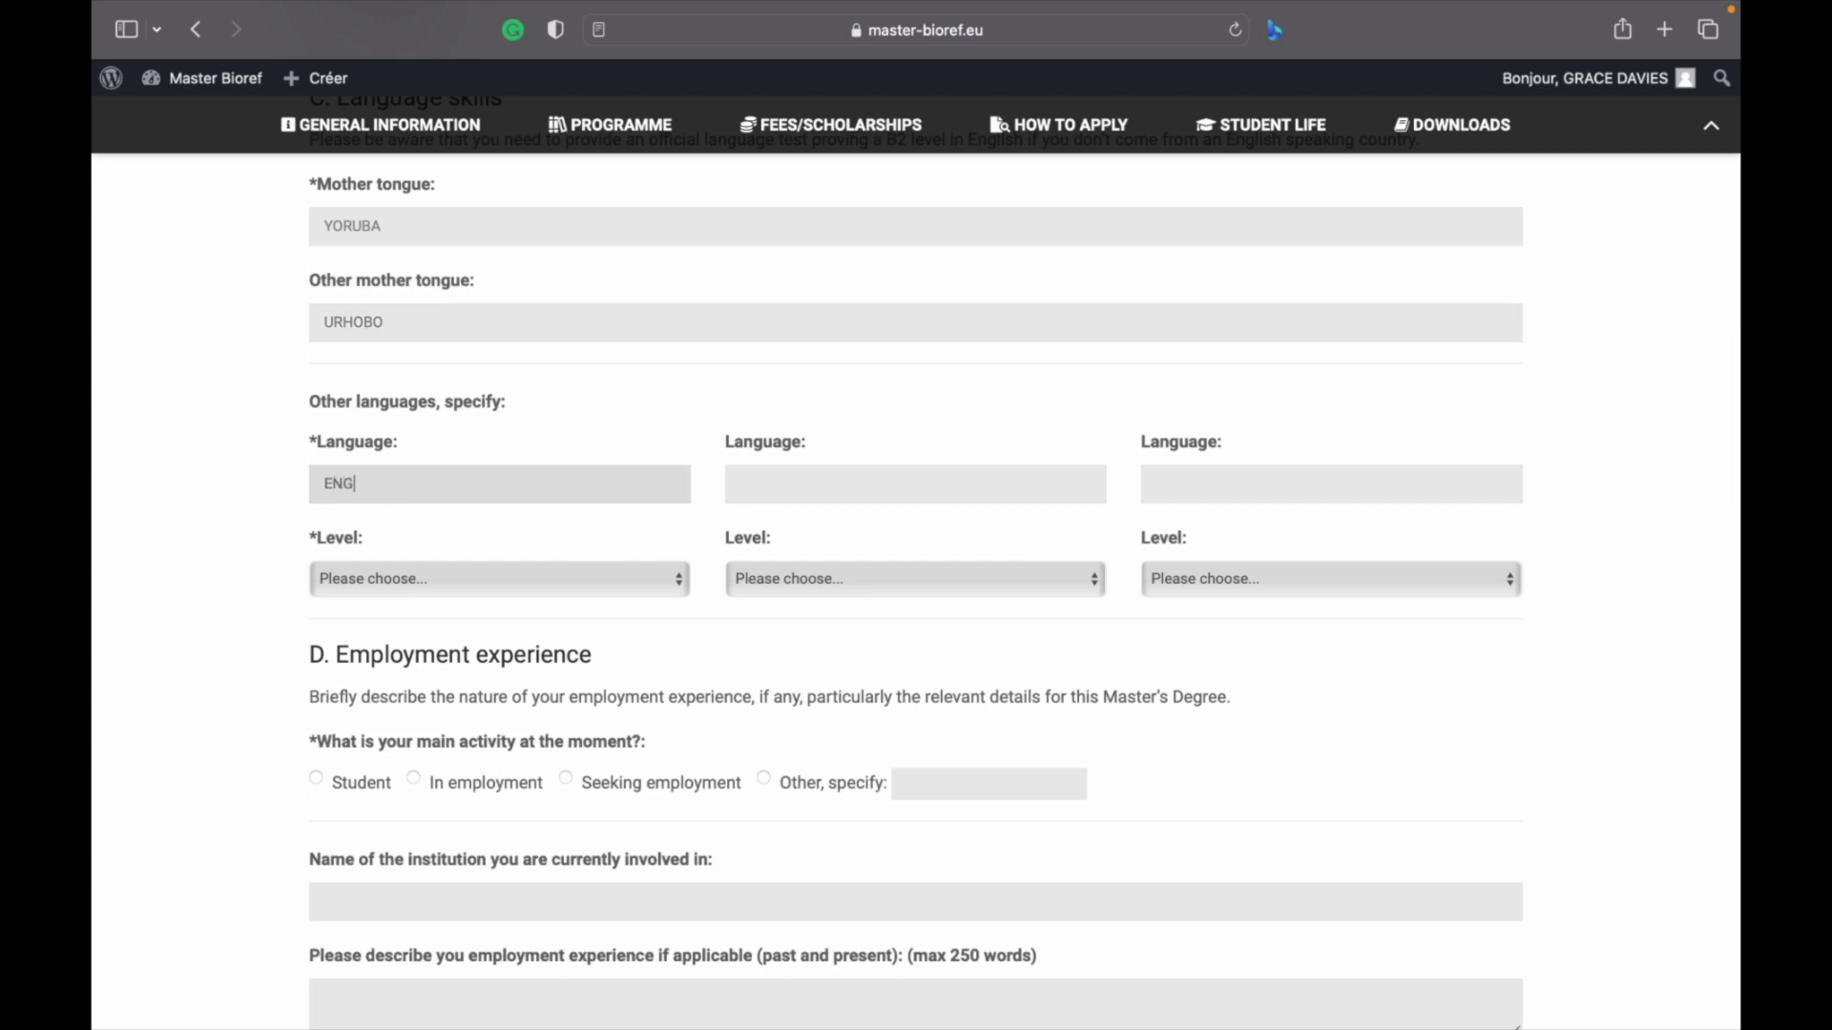
text(LISH)
click(582, 576)
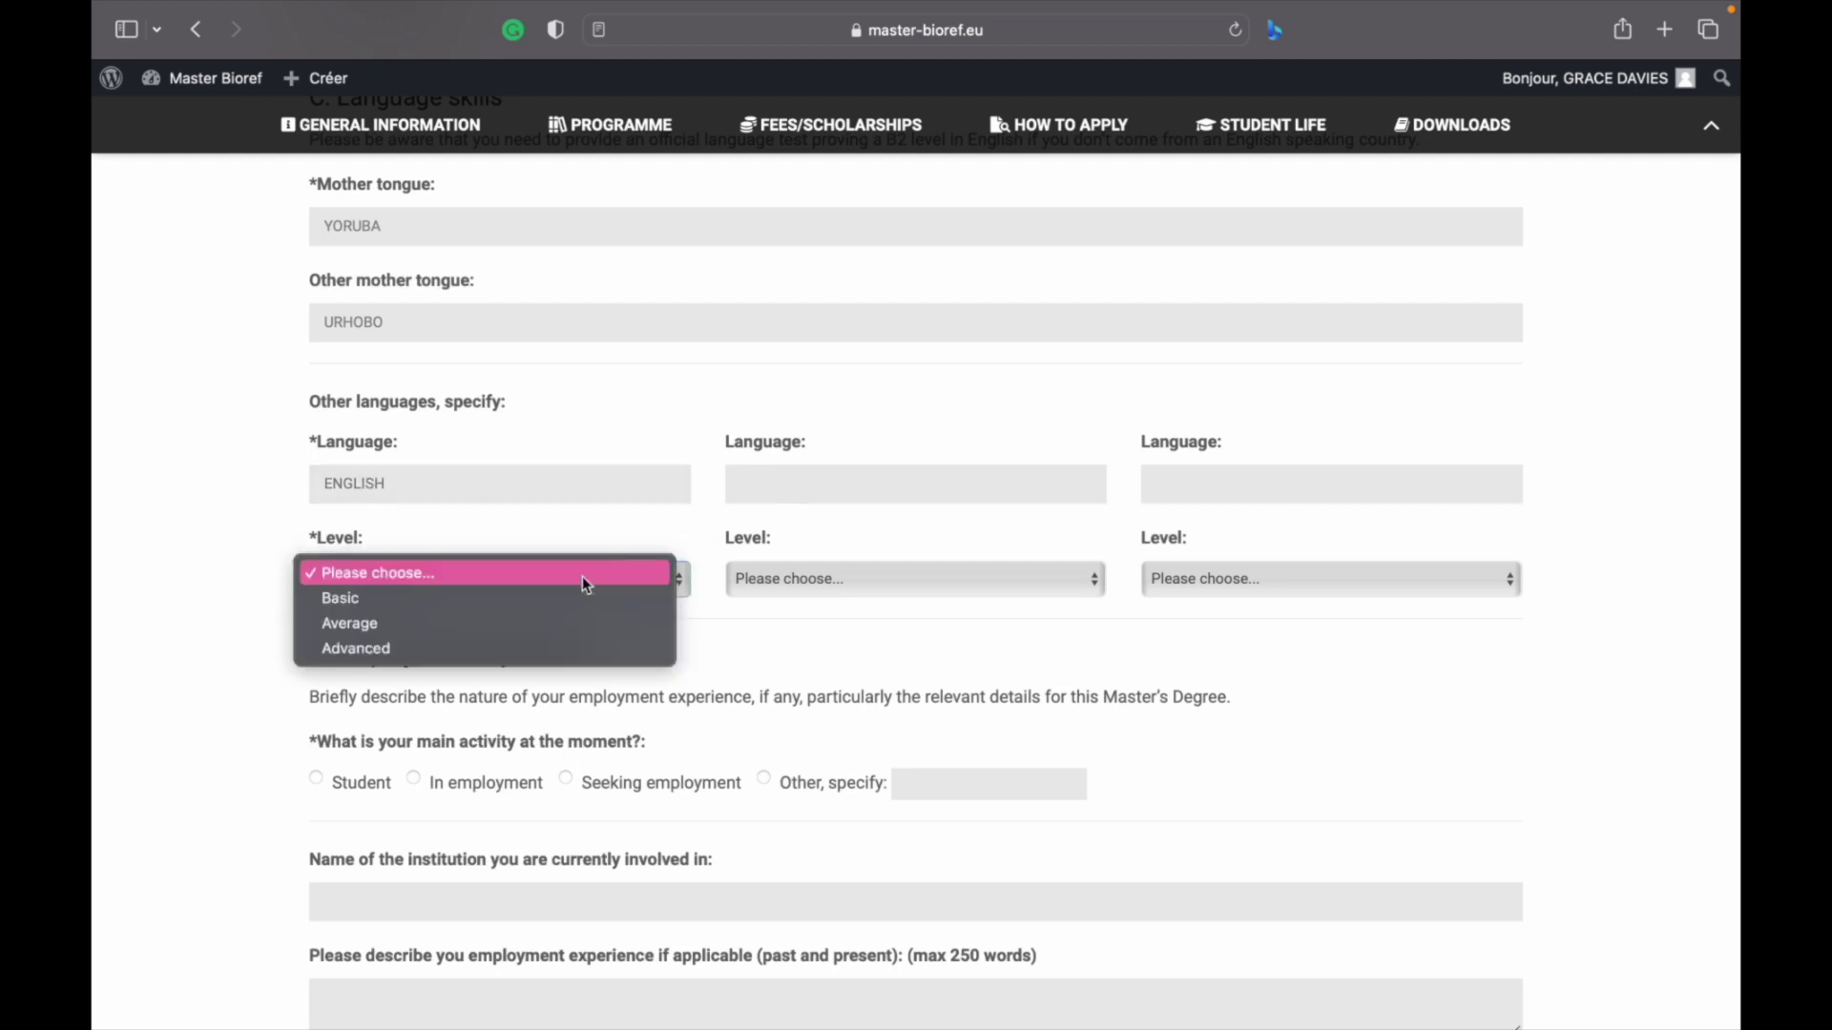
click(489, 647)
click(863, 494)
text(FRENCH)
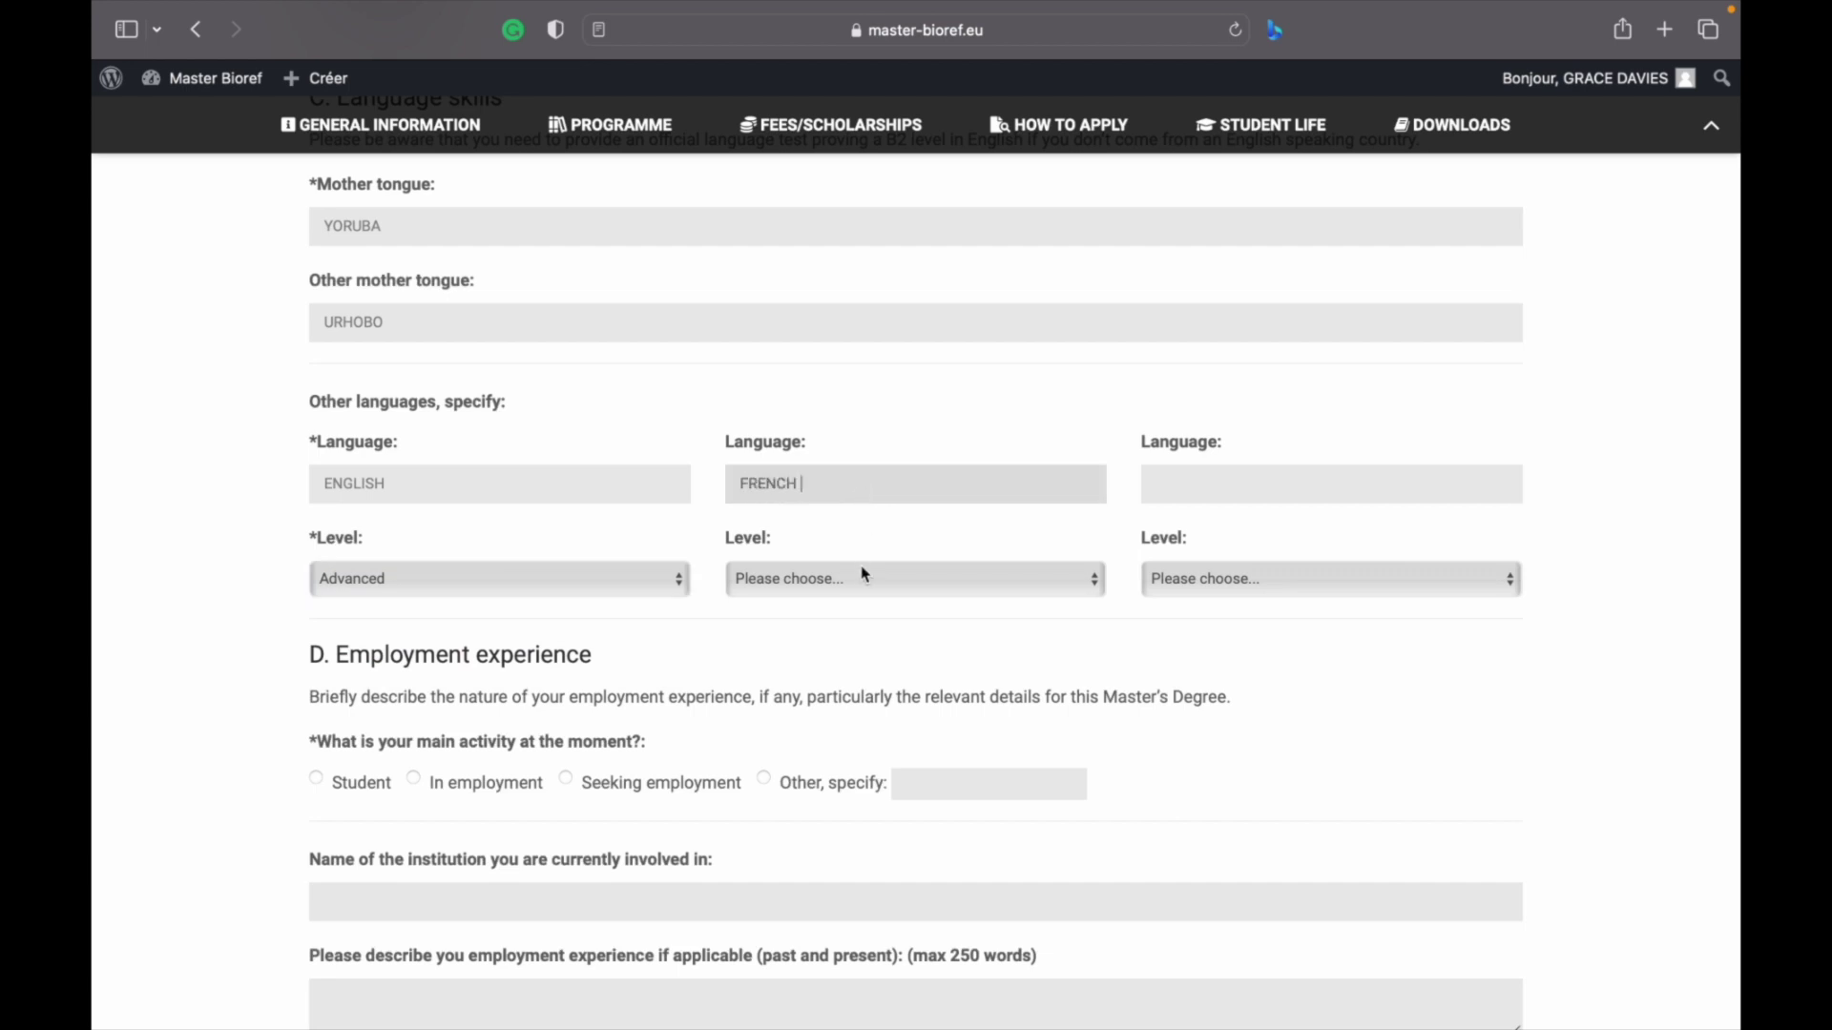
click(862, 577)
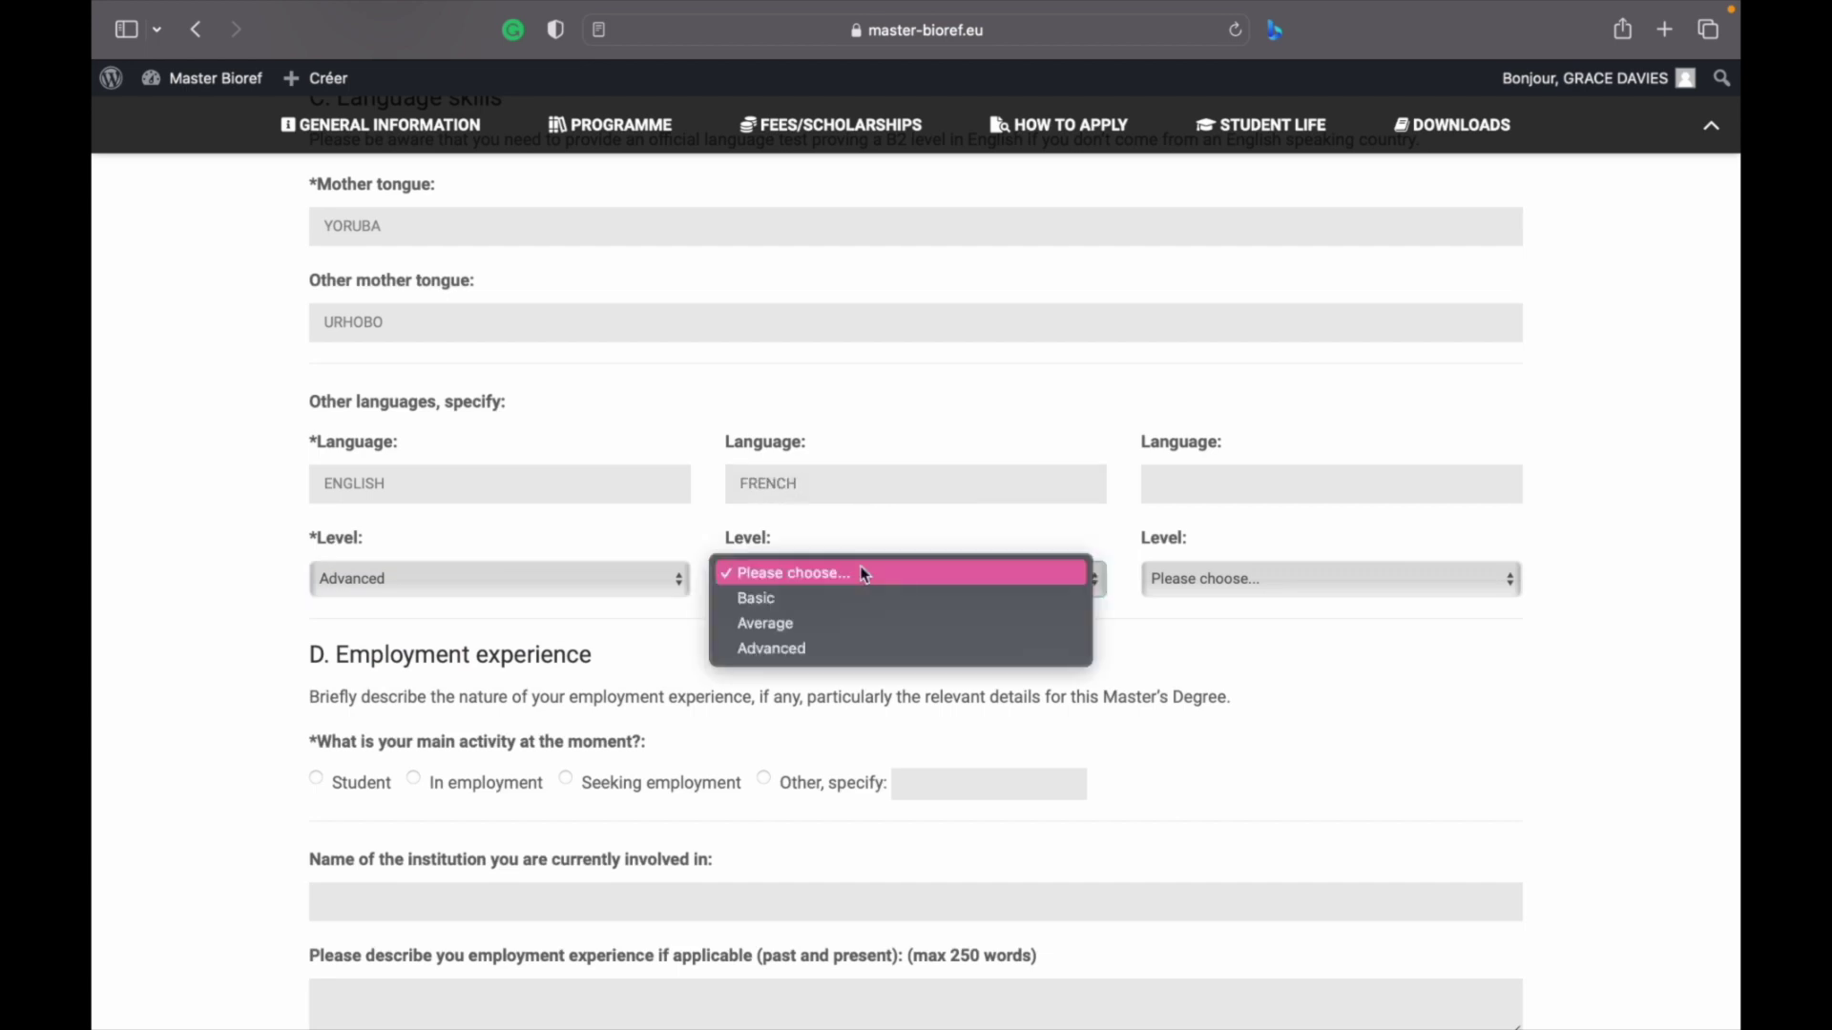
click(828, 600)
Set the main current activity under Employment experience to In employment
scroll(826, 601, down, 5)
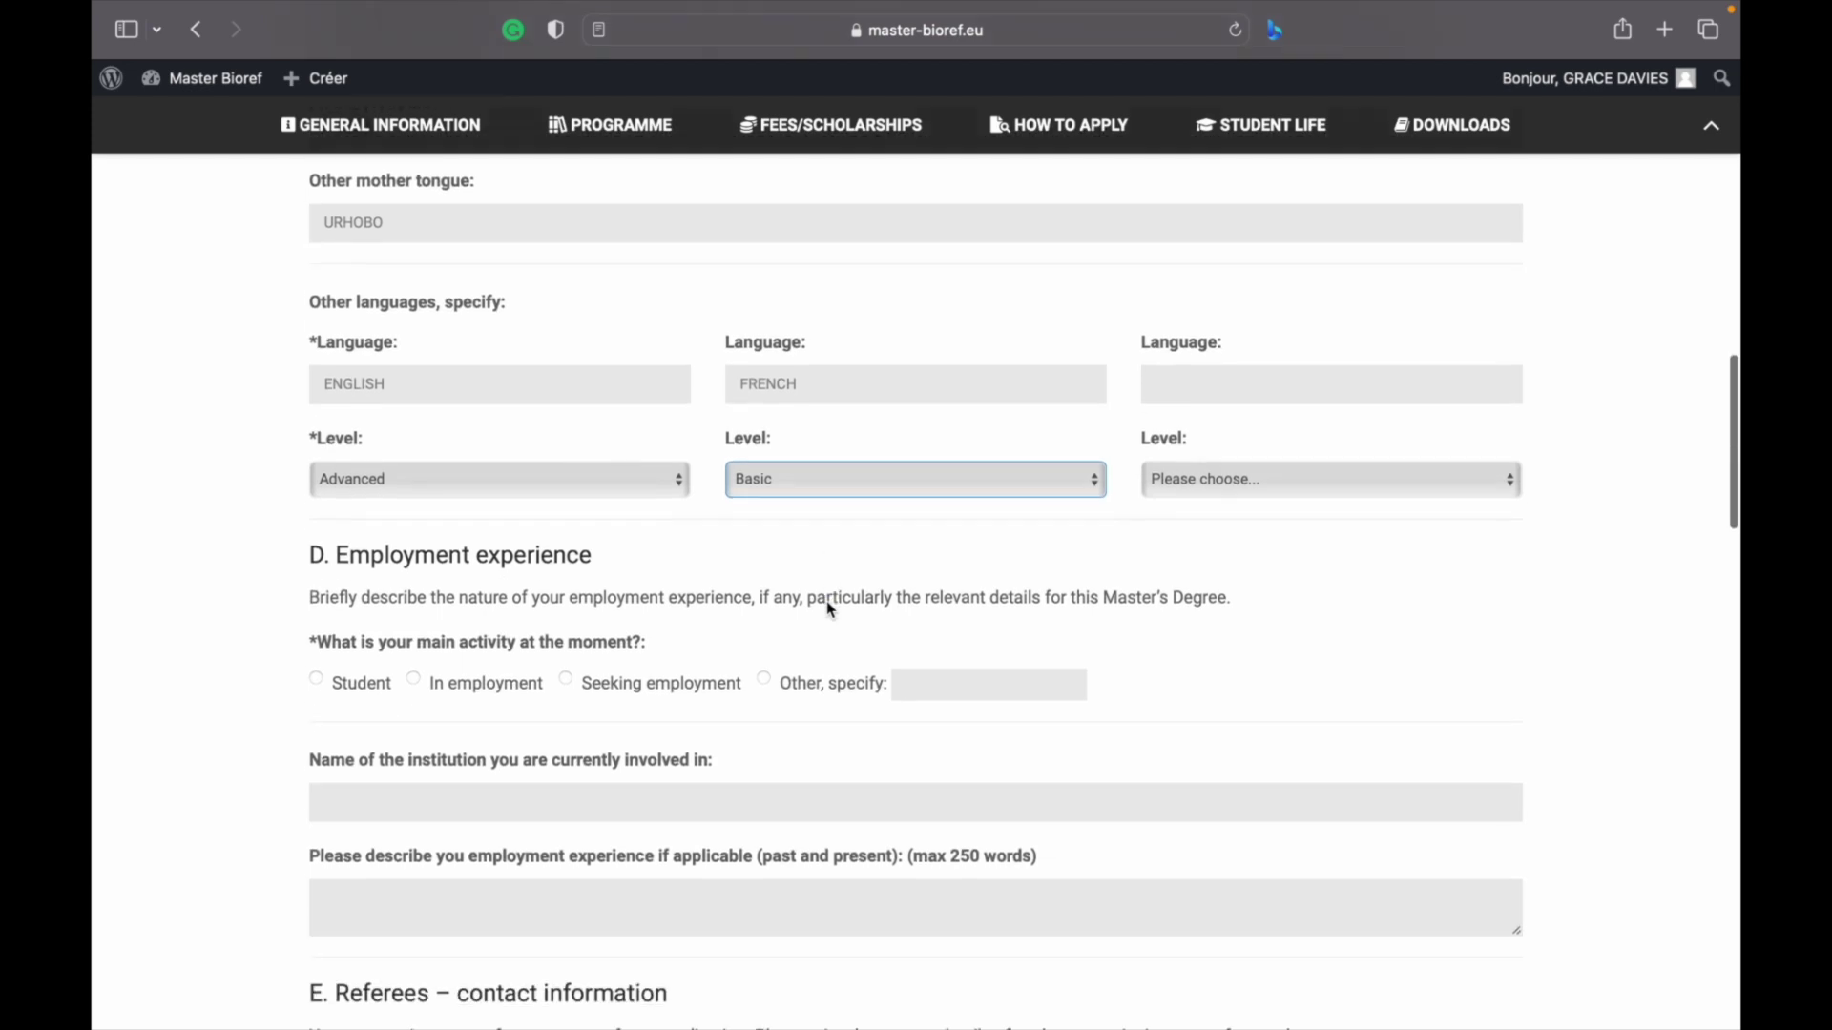
scroll(507, 616, down, 2)
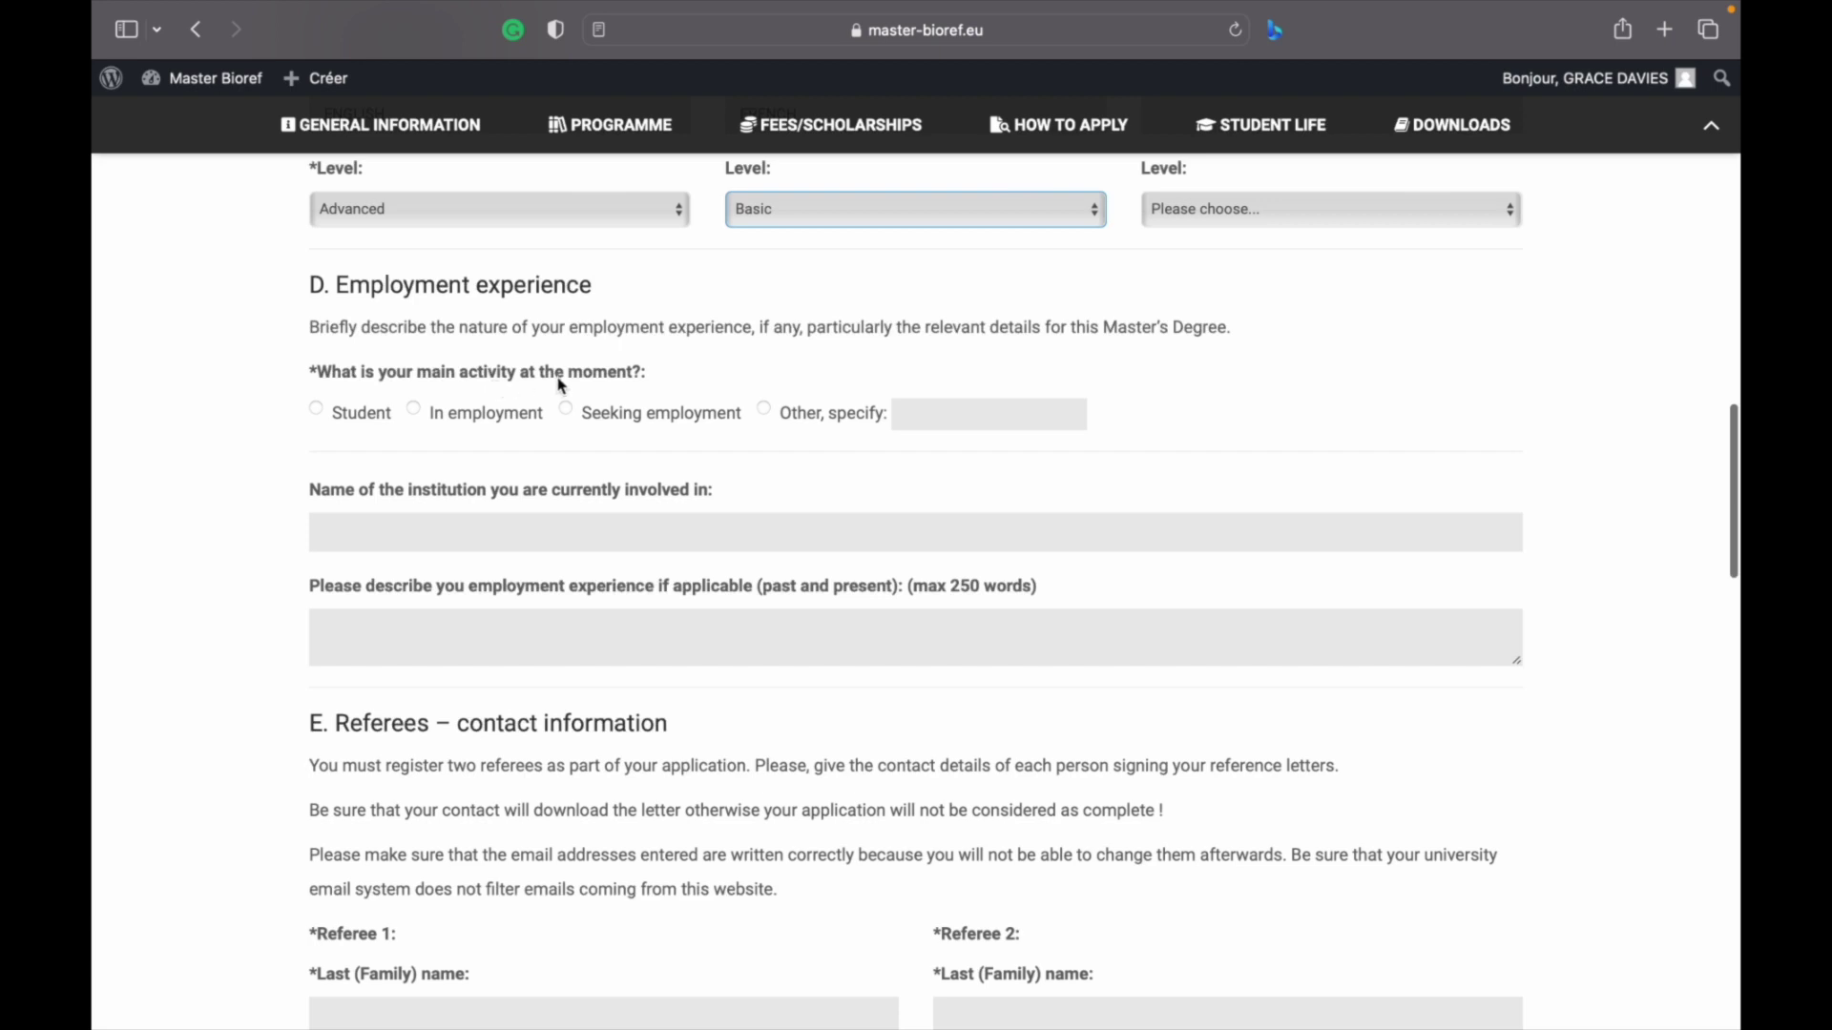
click(319, 411)
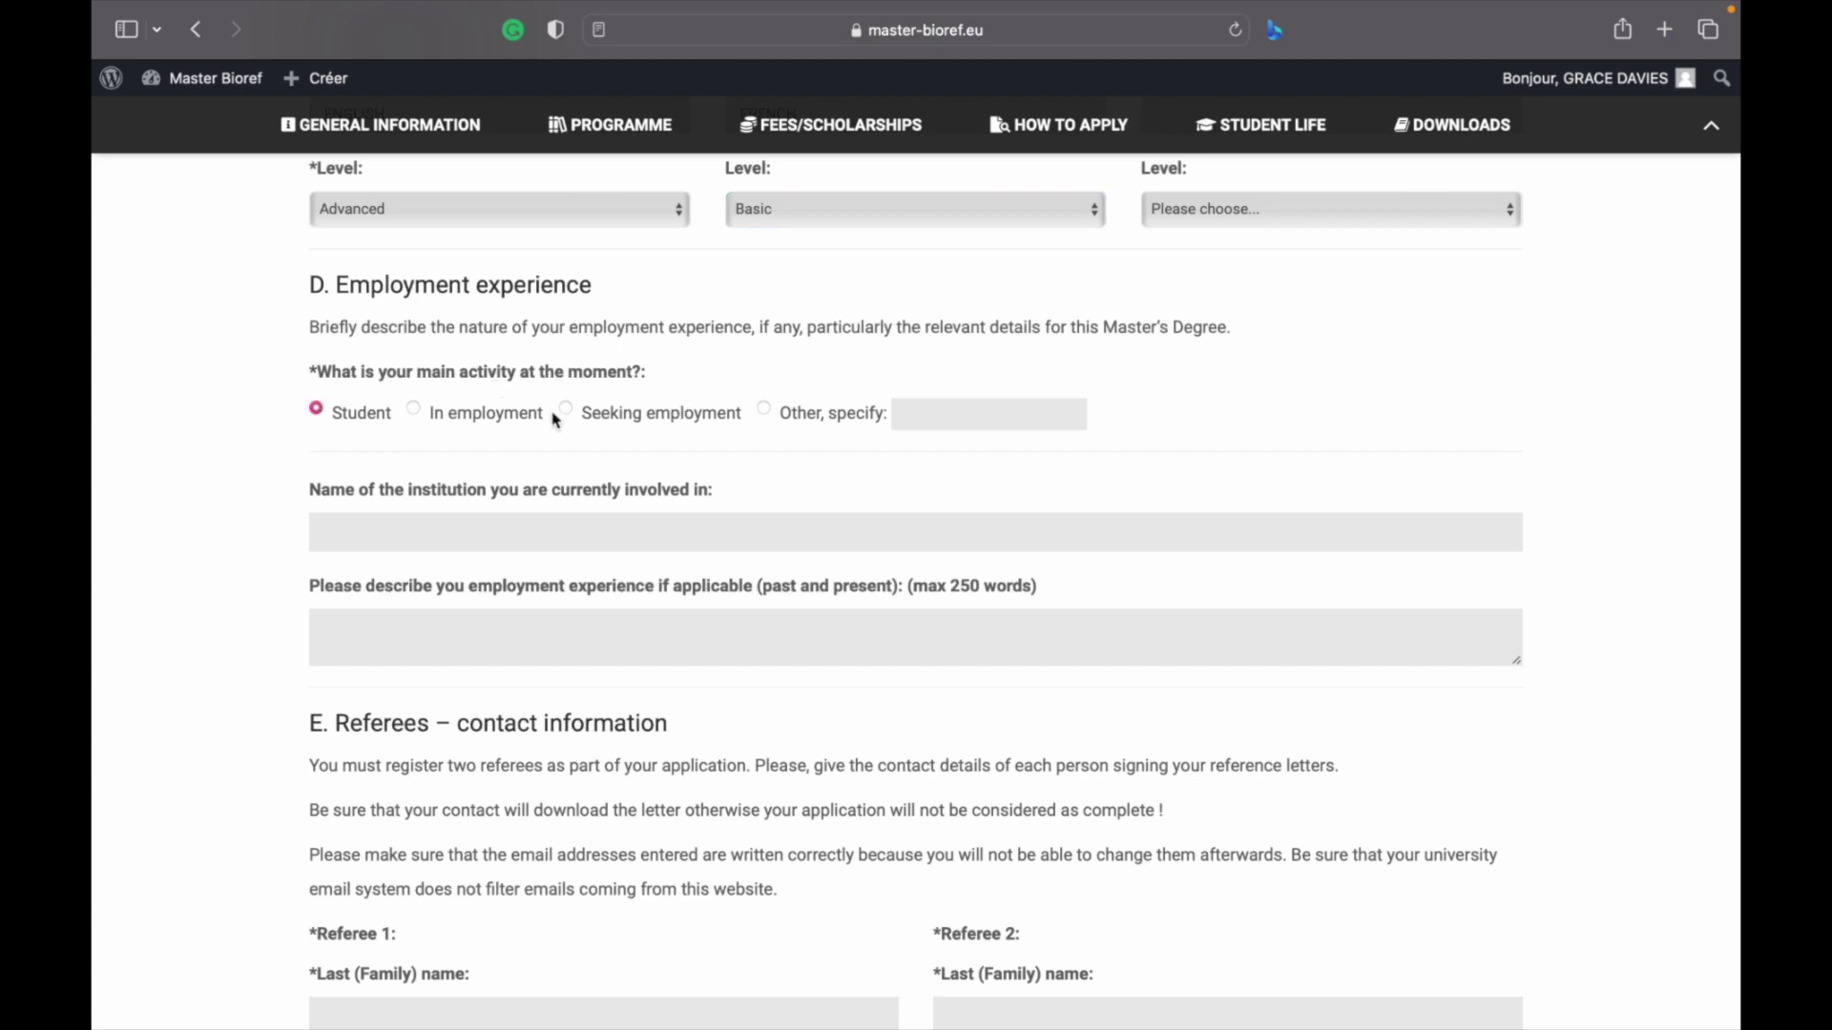
click(423, 412)
click(566, 412)
click(763, 411)
click(317, 411)
click(424, 417)
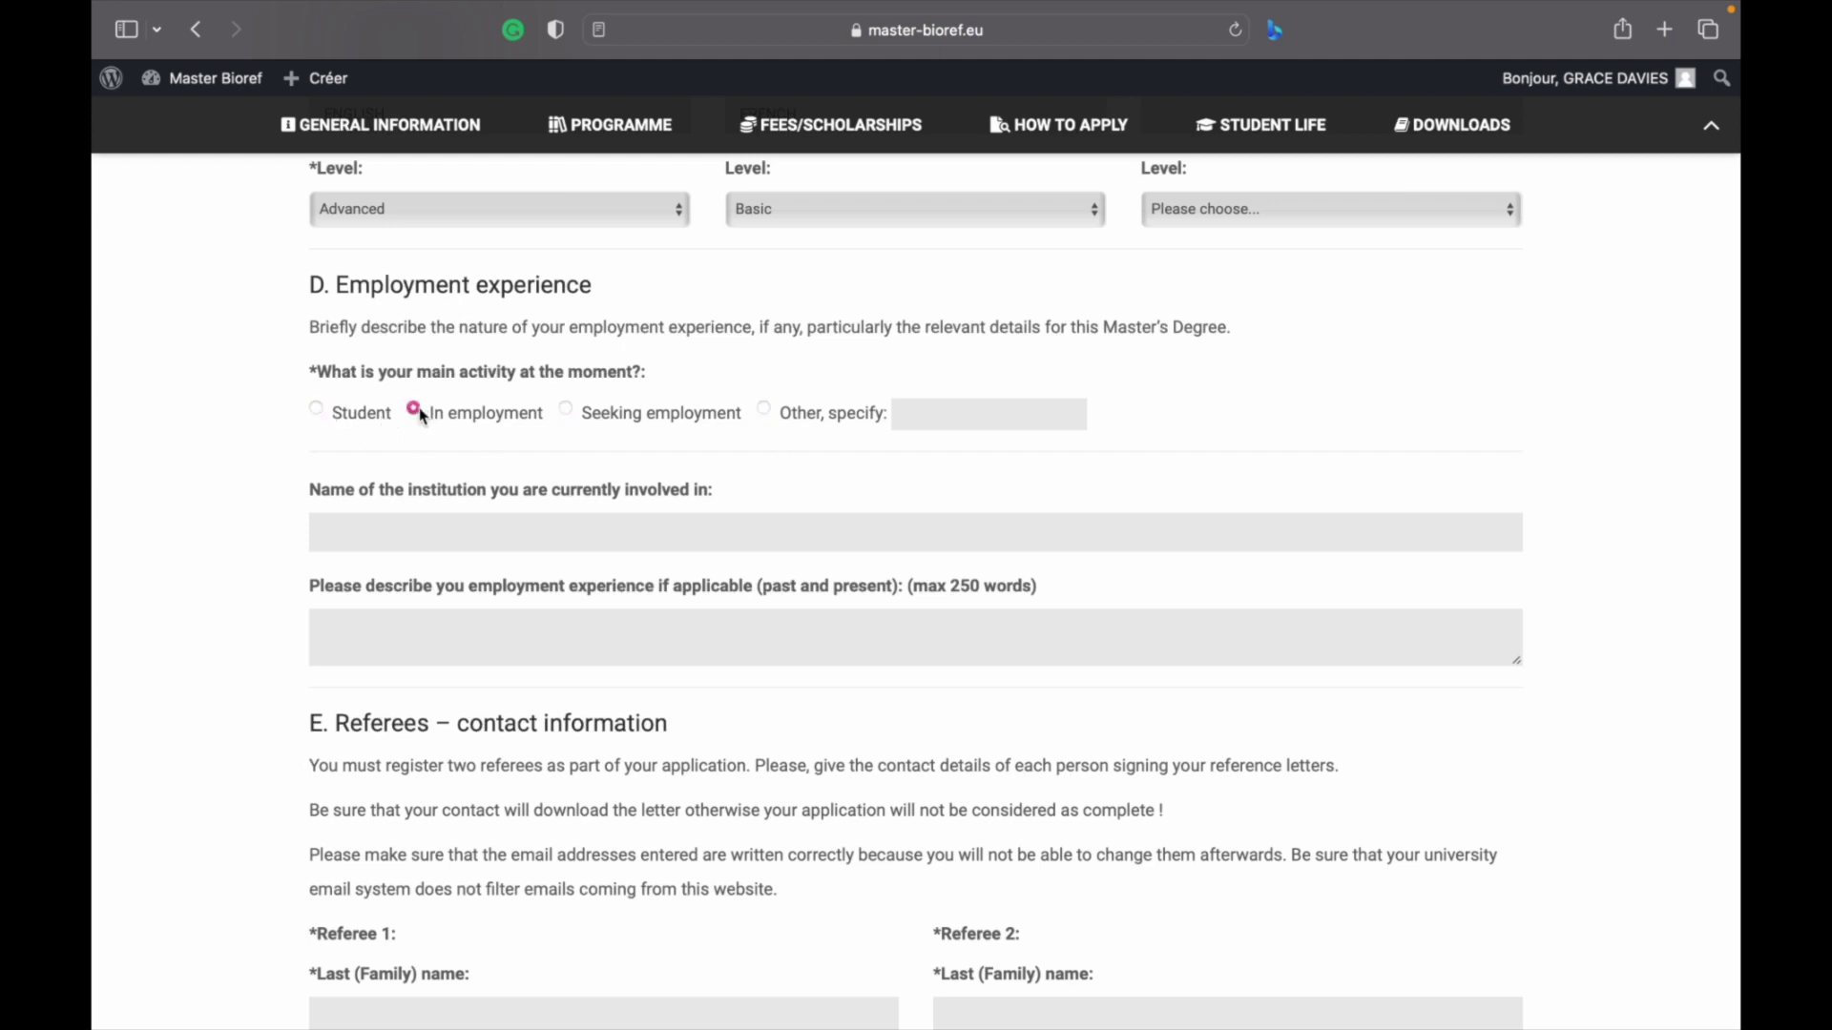
Visit the institution and description fields, leaving both blank, and scroll onward
click(458, 520)
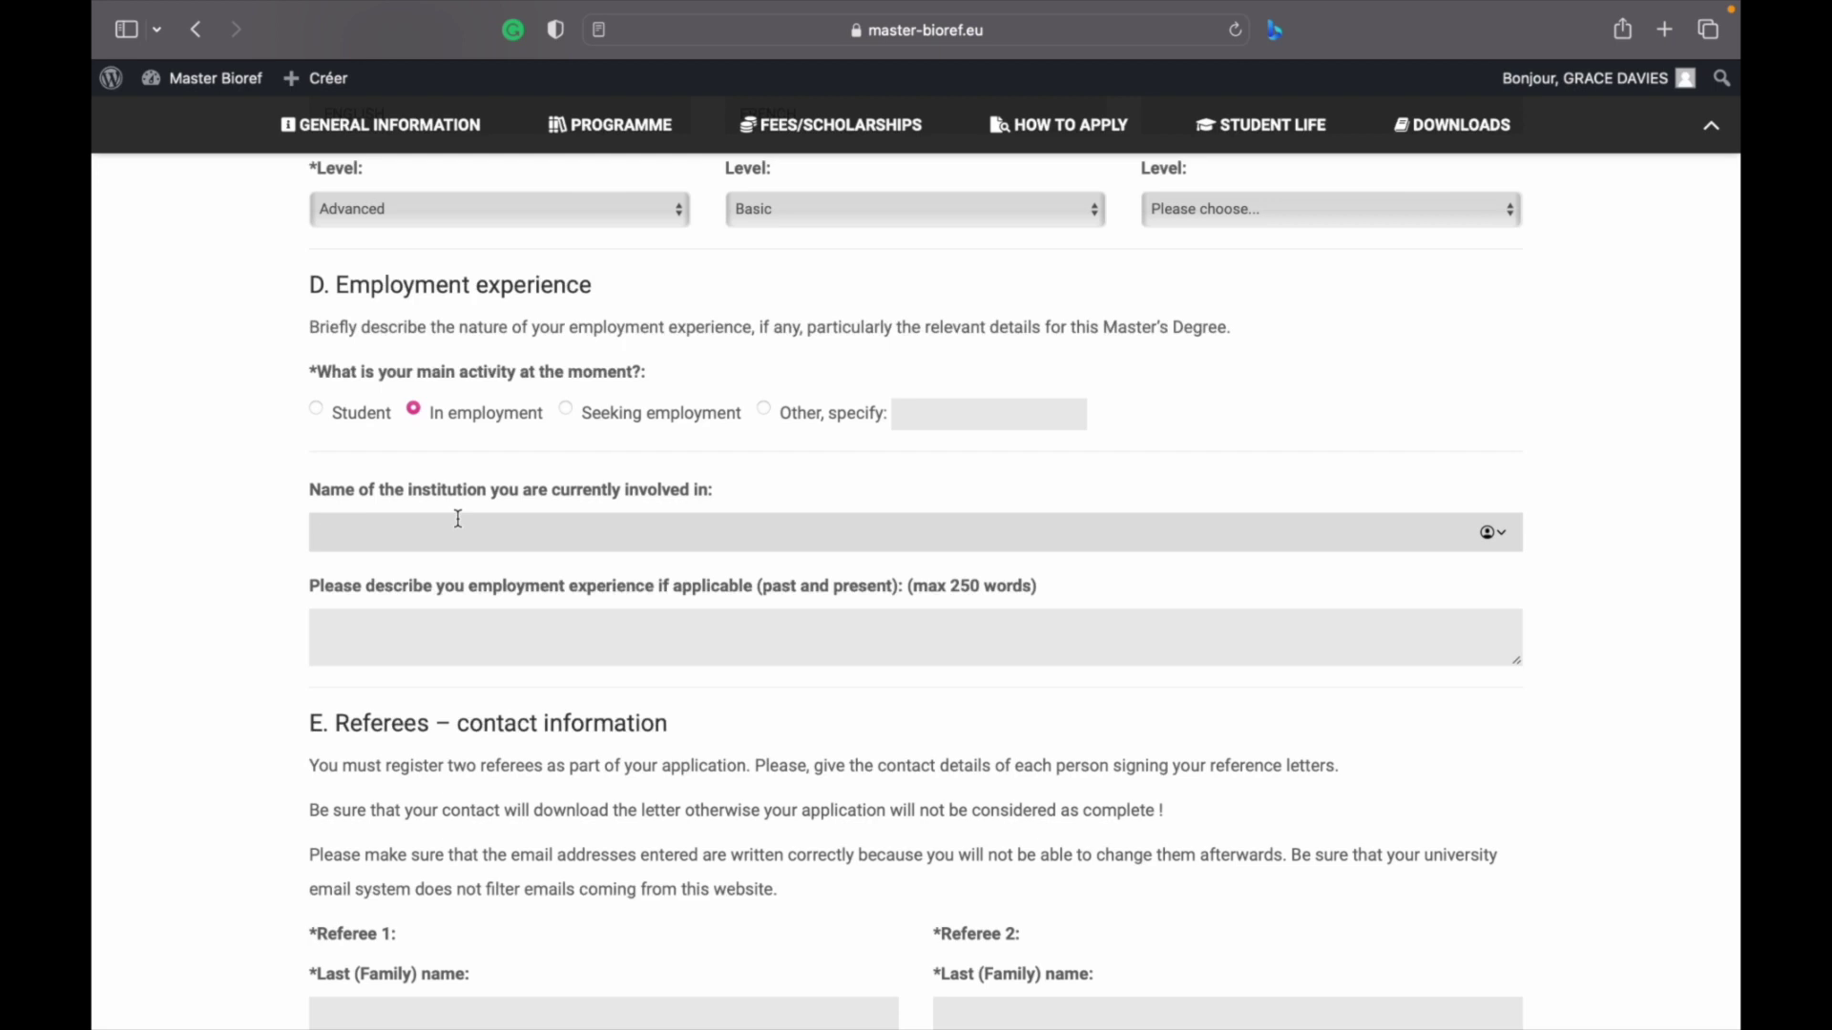
click(458, 613)
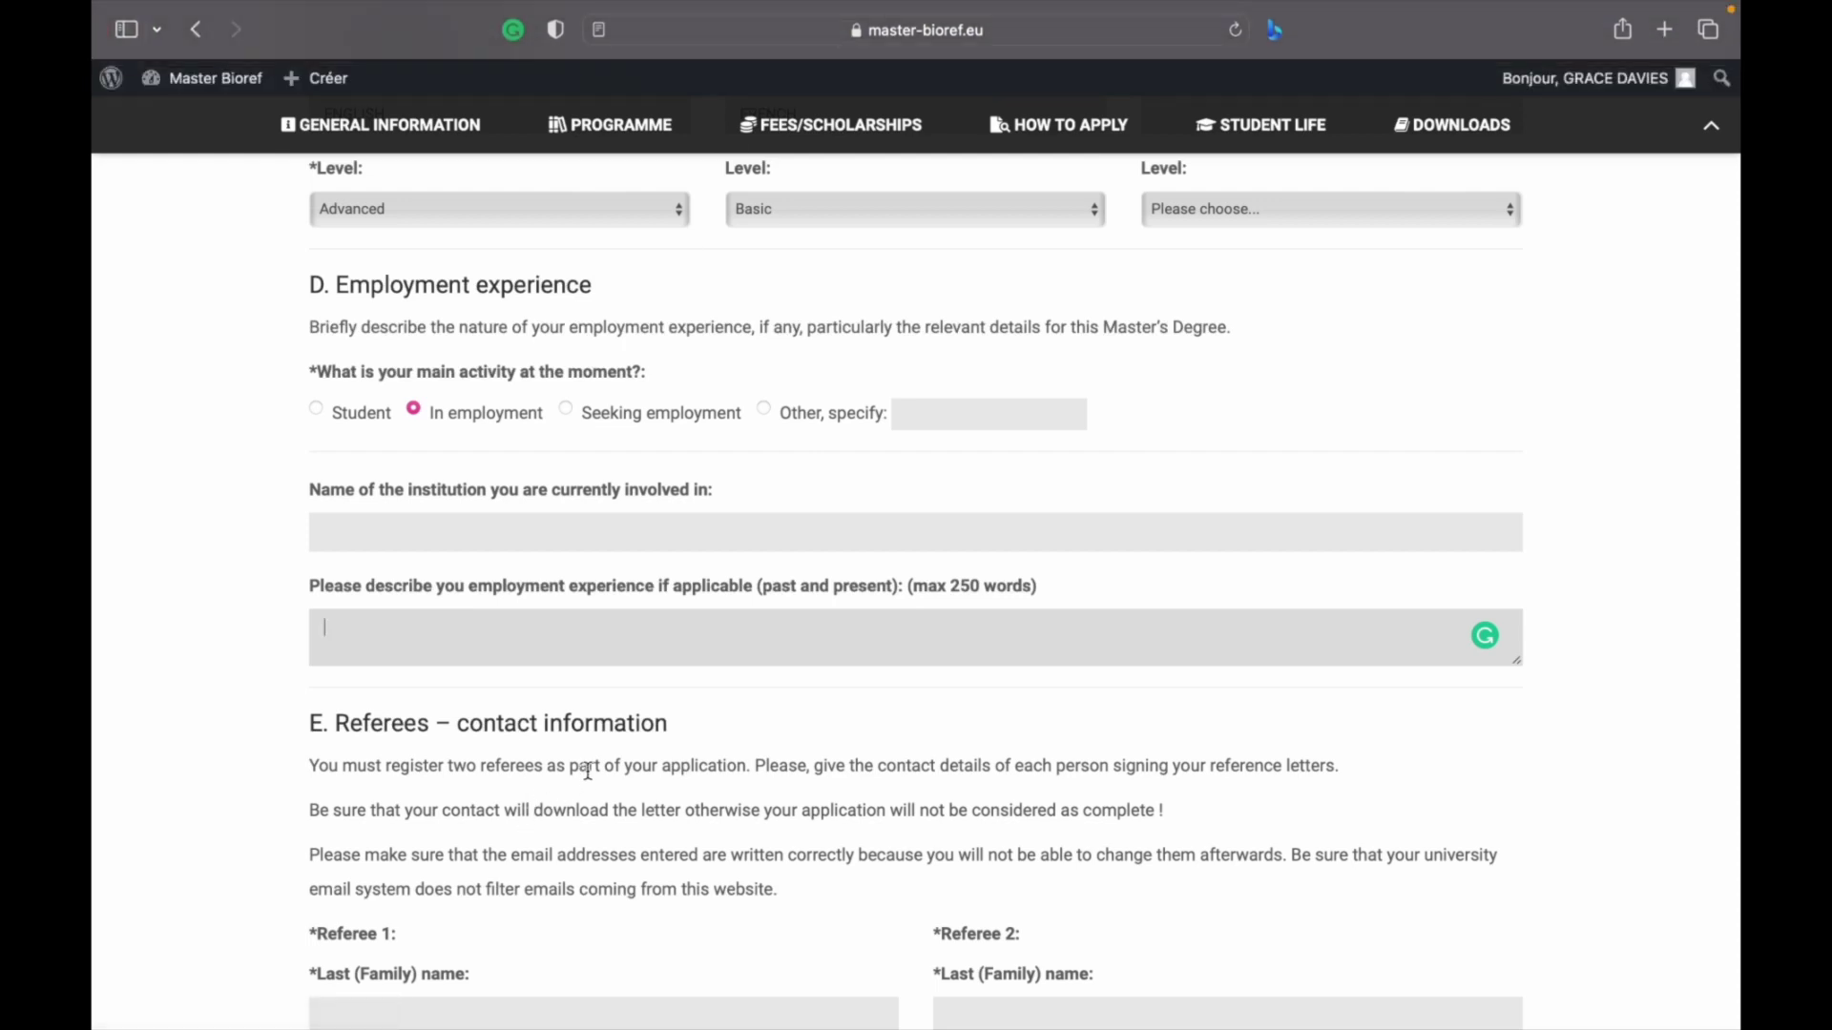
scroll(624, 732, down, 2)
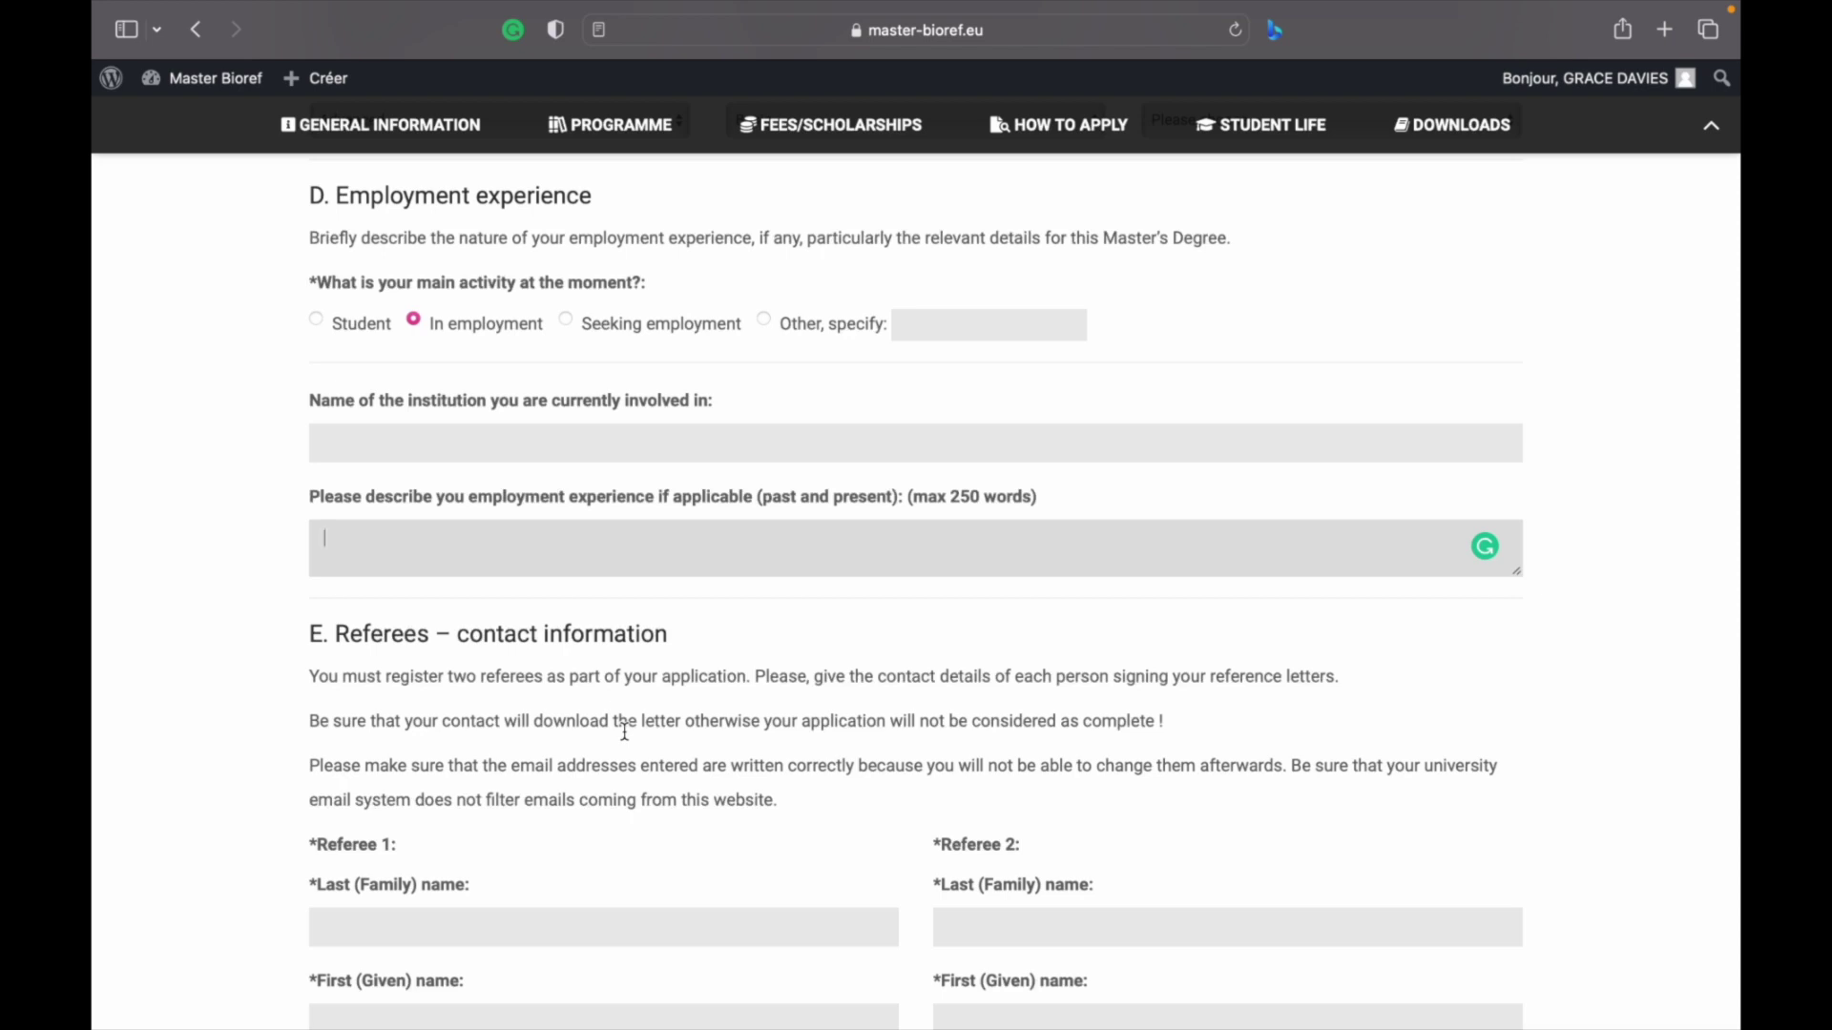
scroll(624, 731, down, 5)
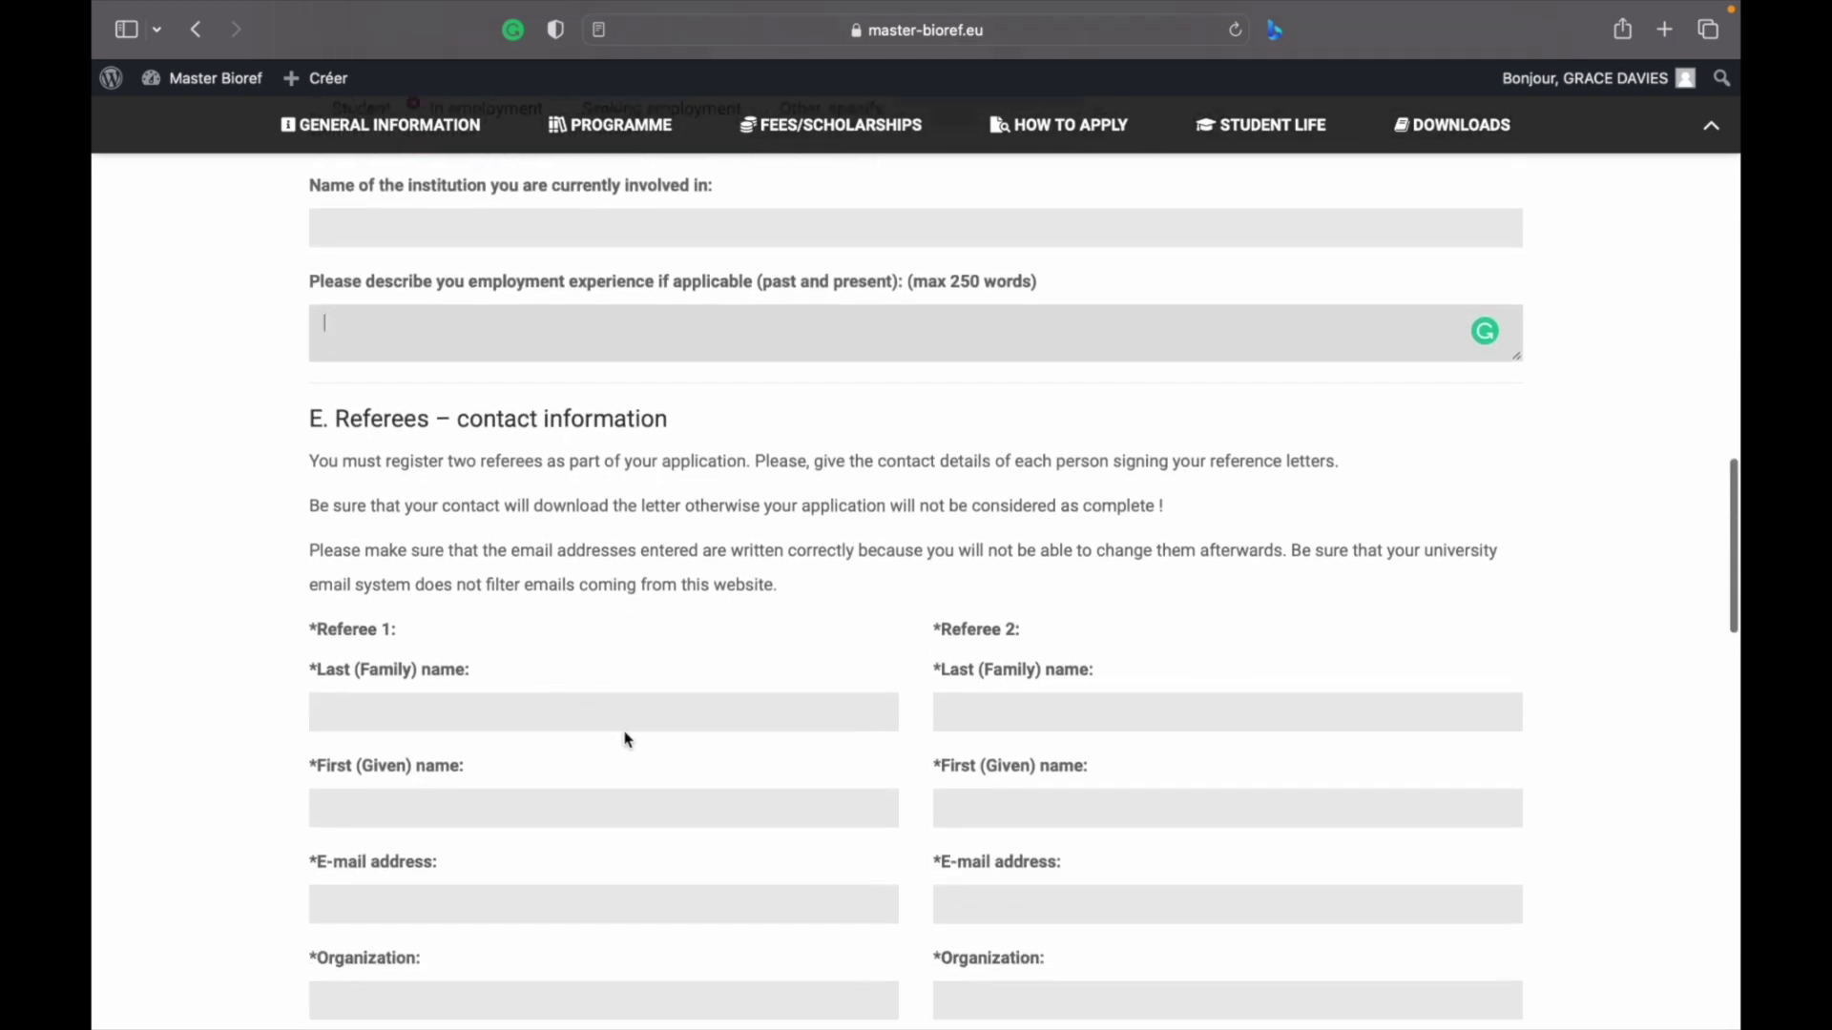
scroll(627, 739, down, 9)
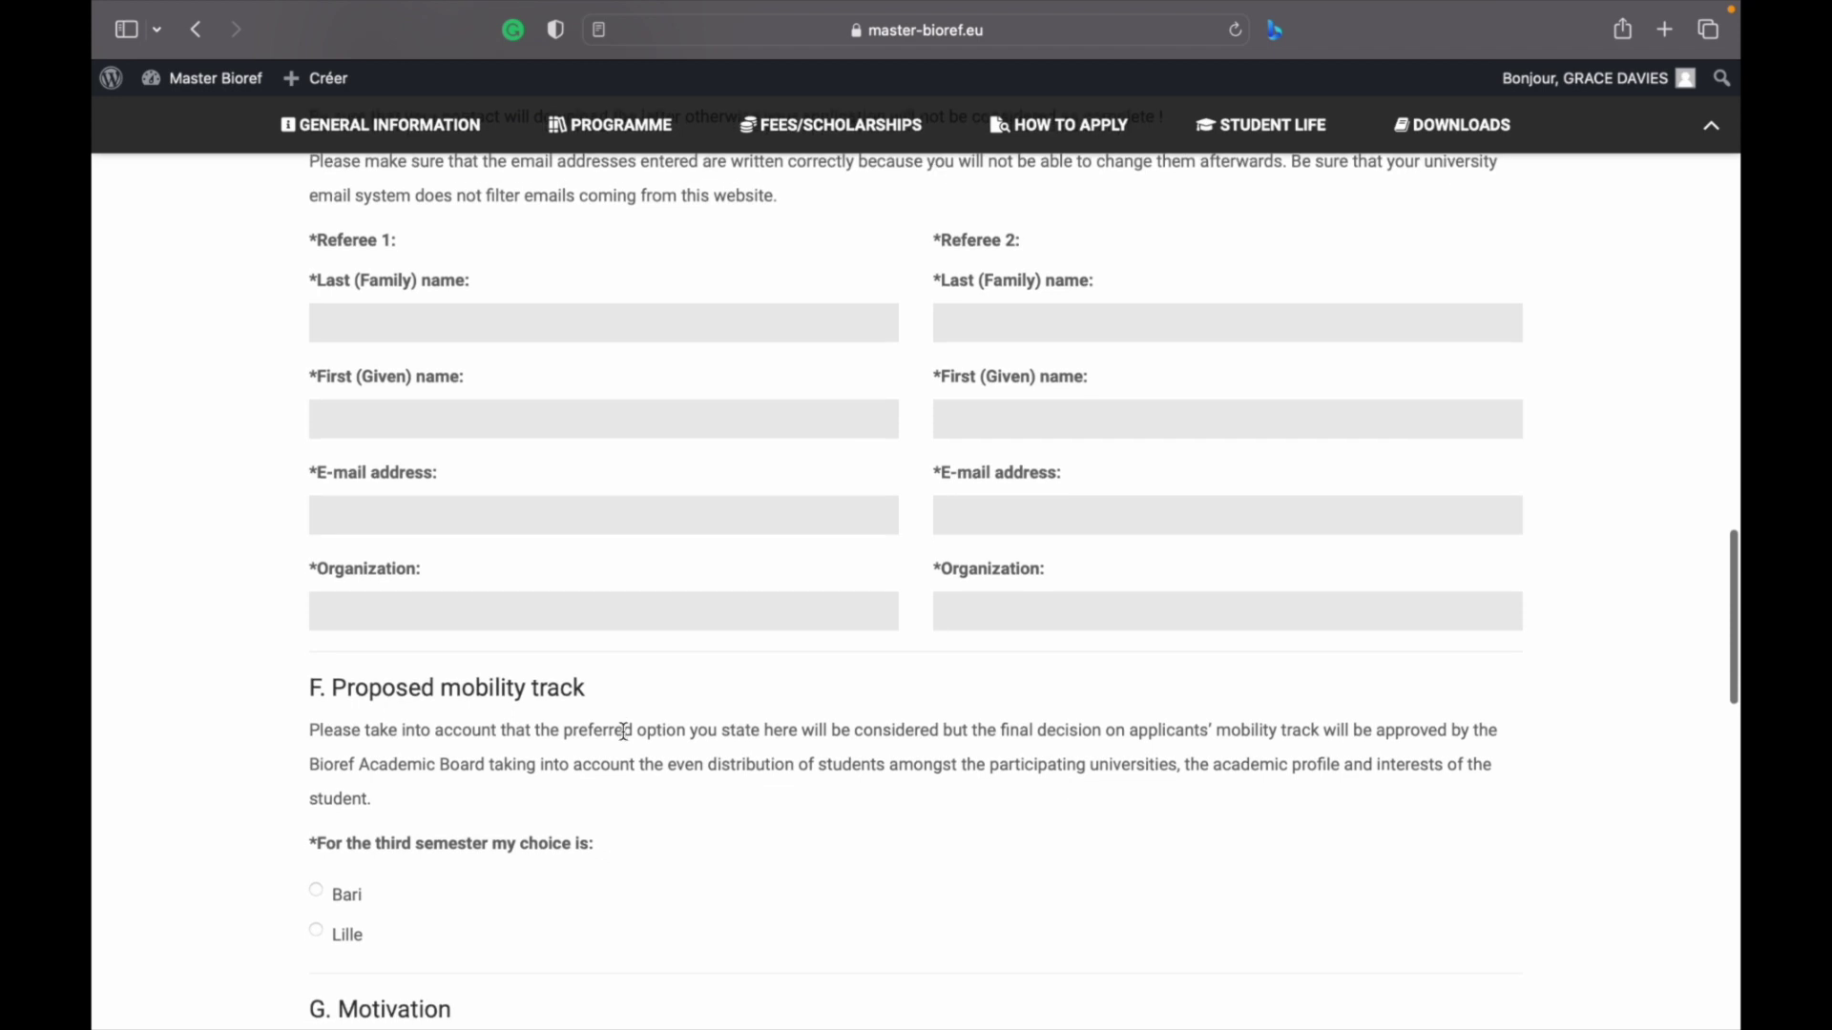
scroll(624, 731, up, 1)
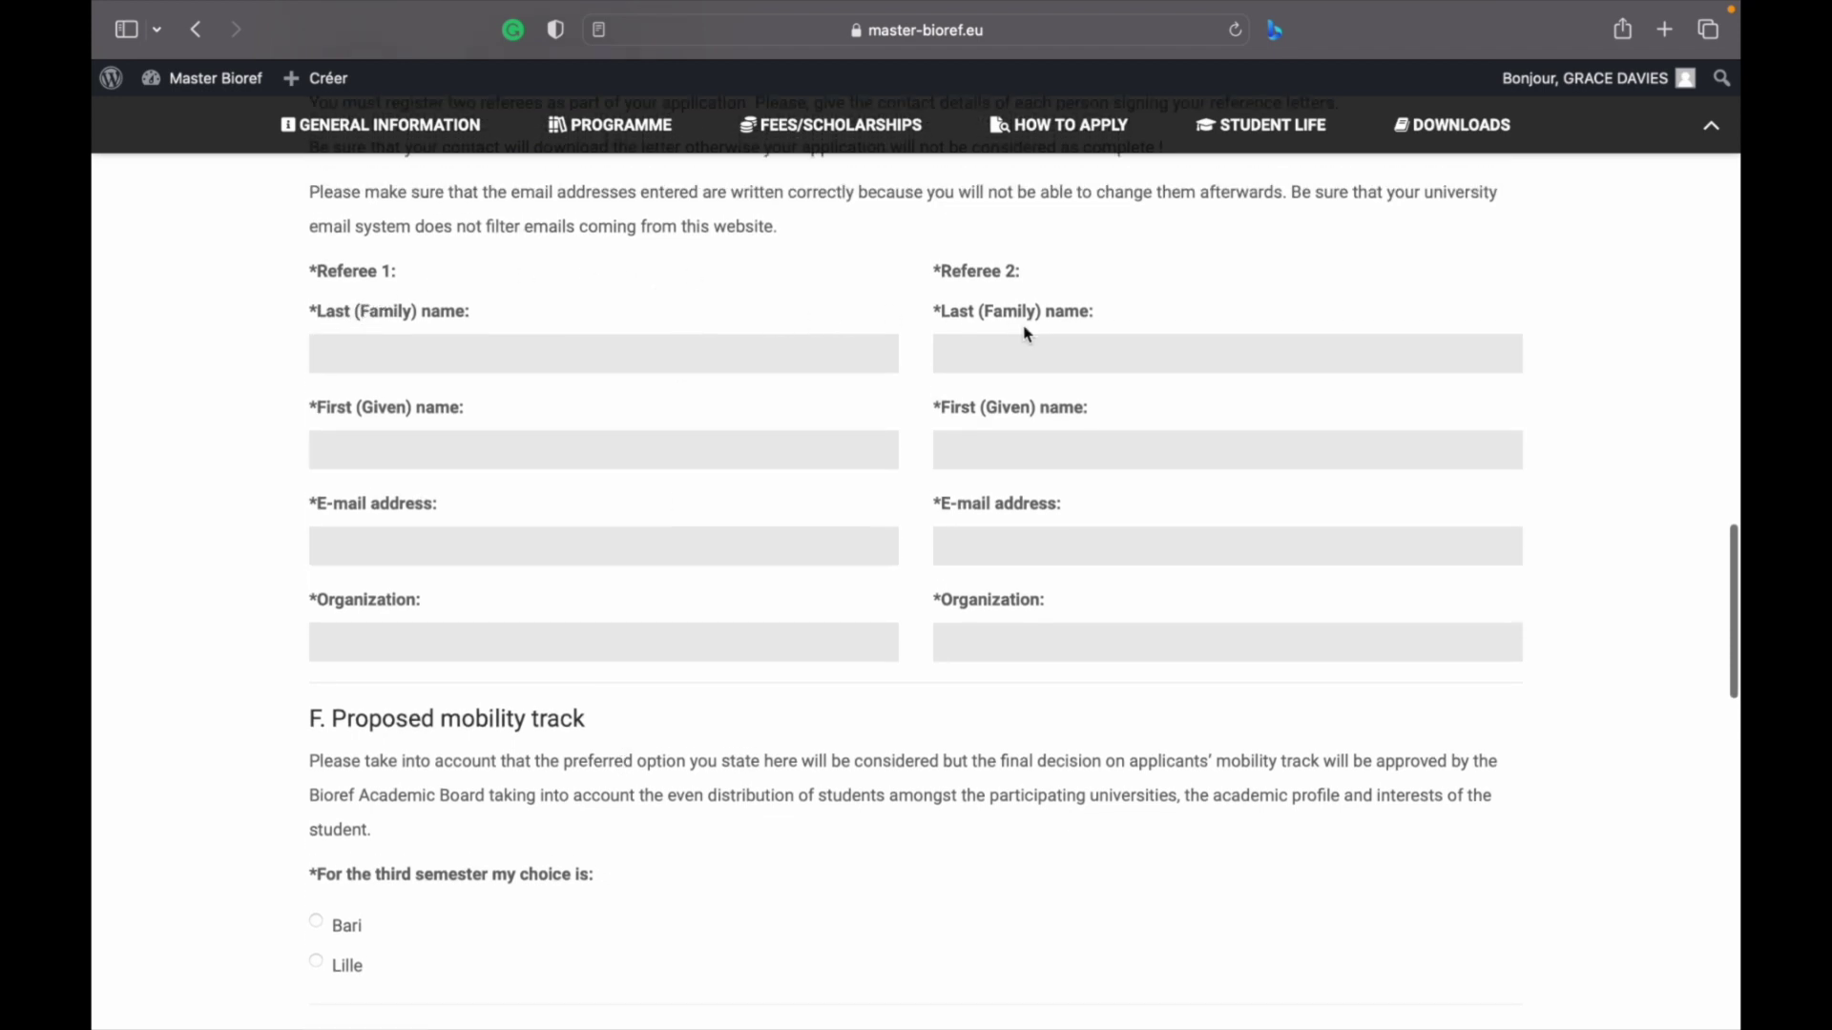
scroll(1026, 333, down, 5)
scroll(420, 572, down, 4)
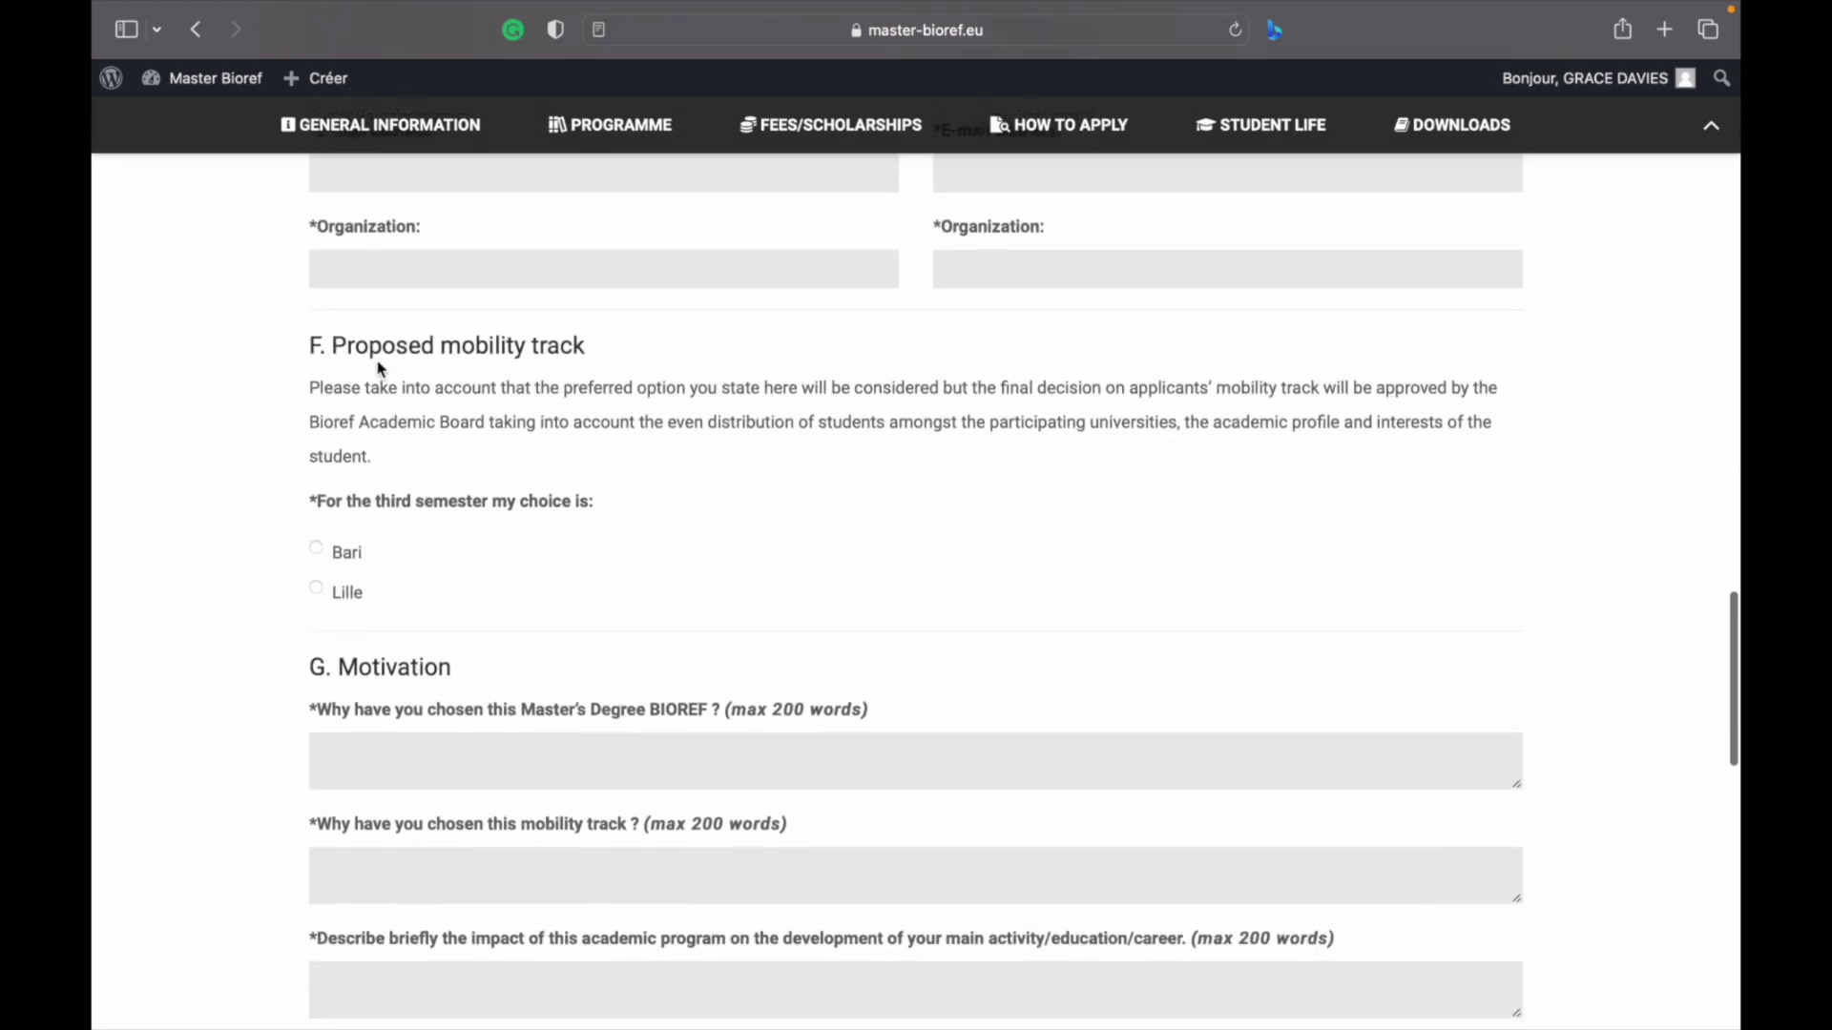
scroll(513, 378, down, 1)
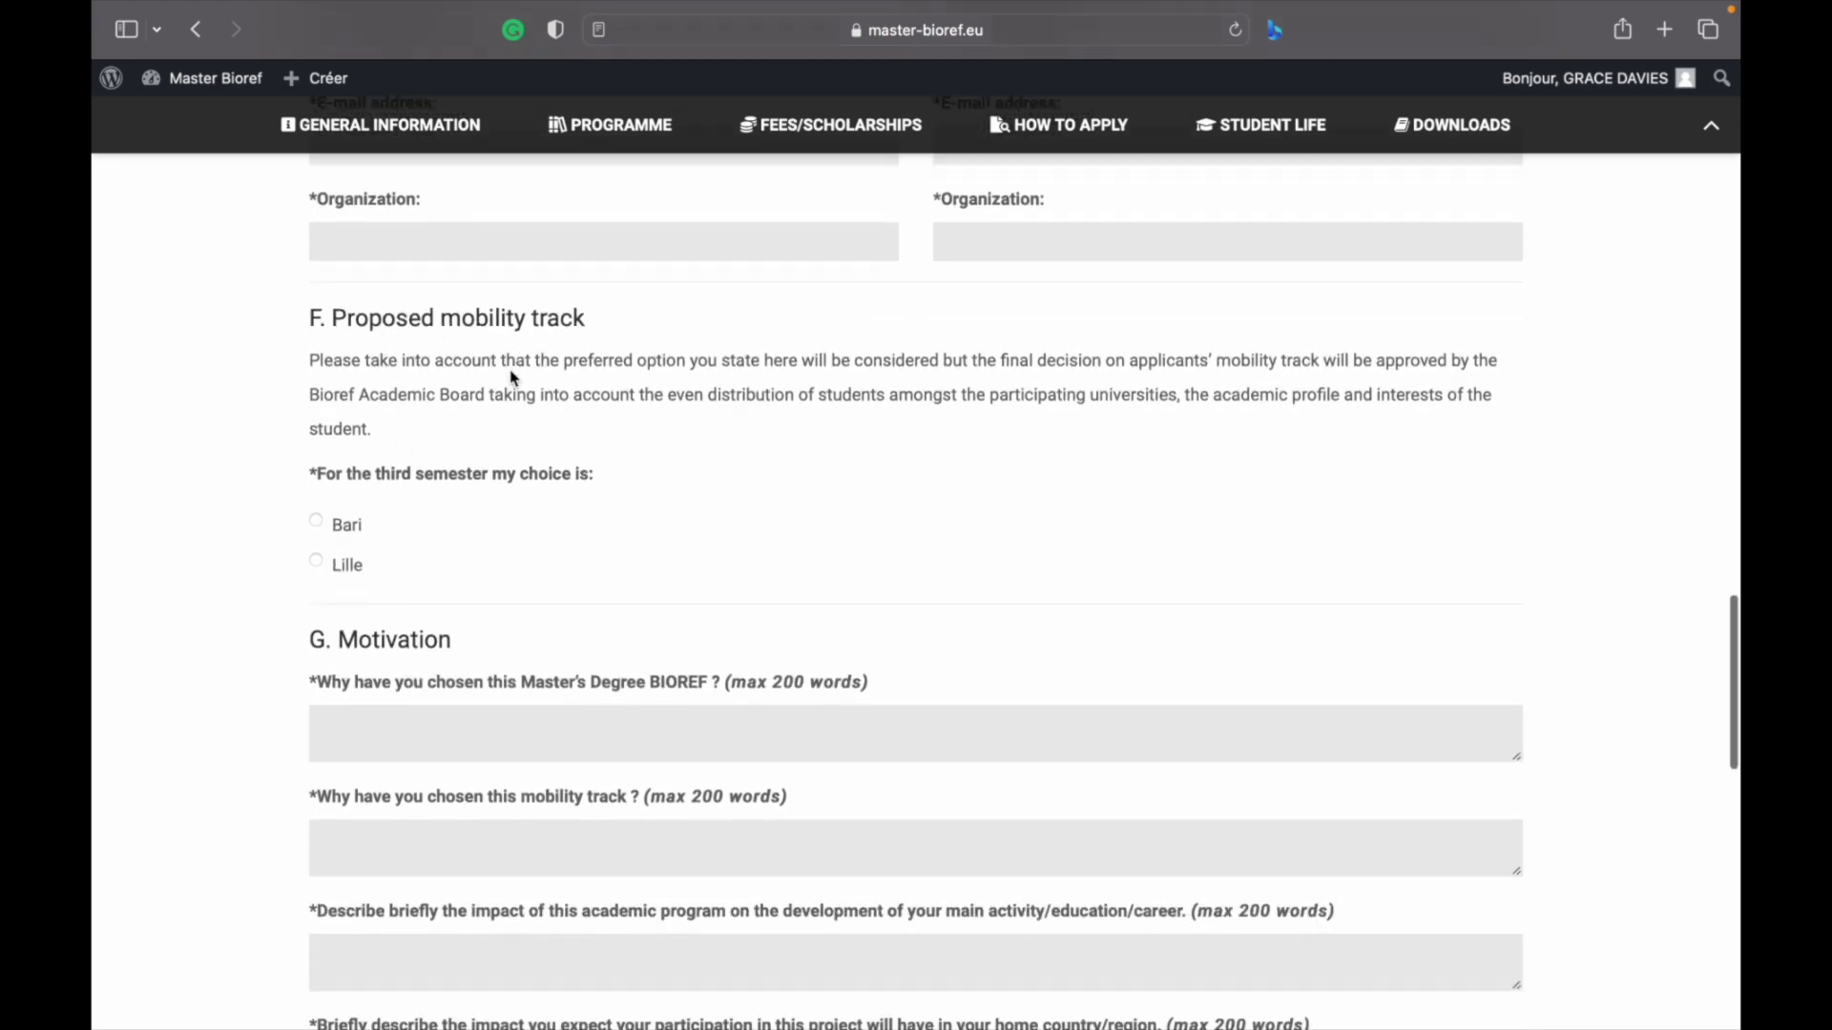
scroll(514, 377, down, 6)
scroll(513, 377, up, 12)
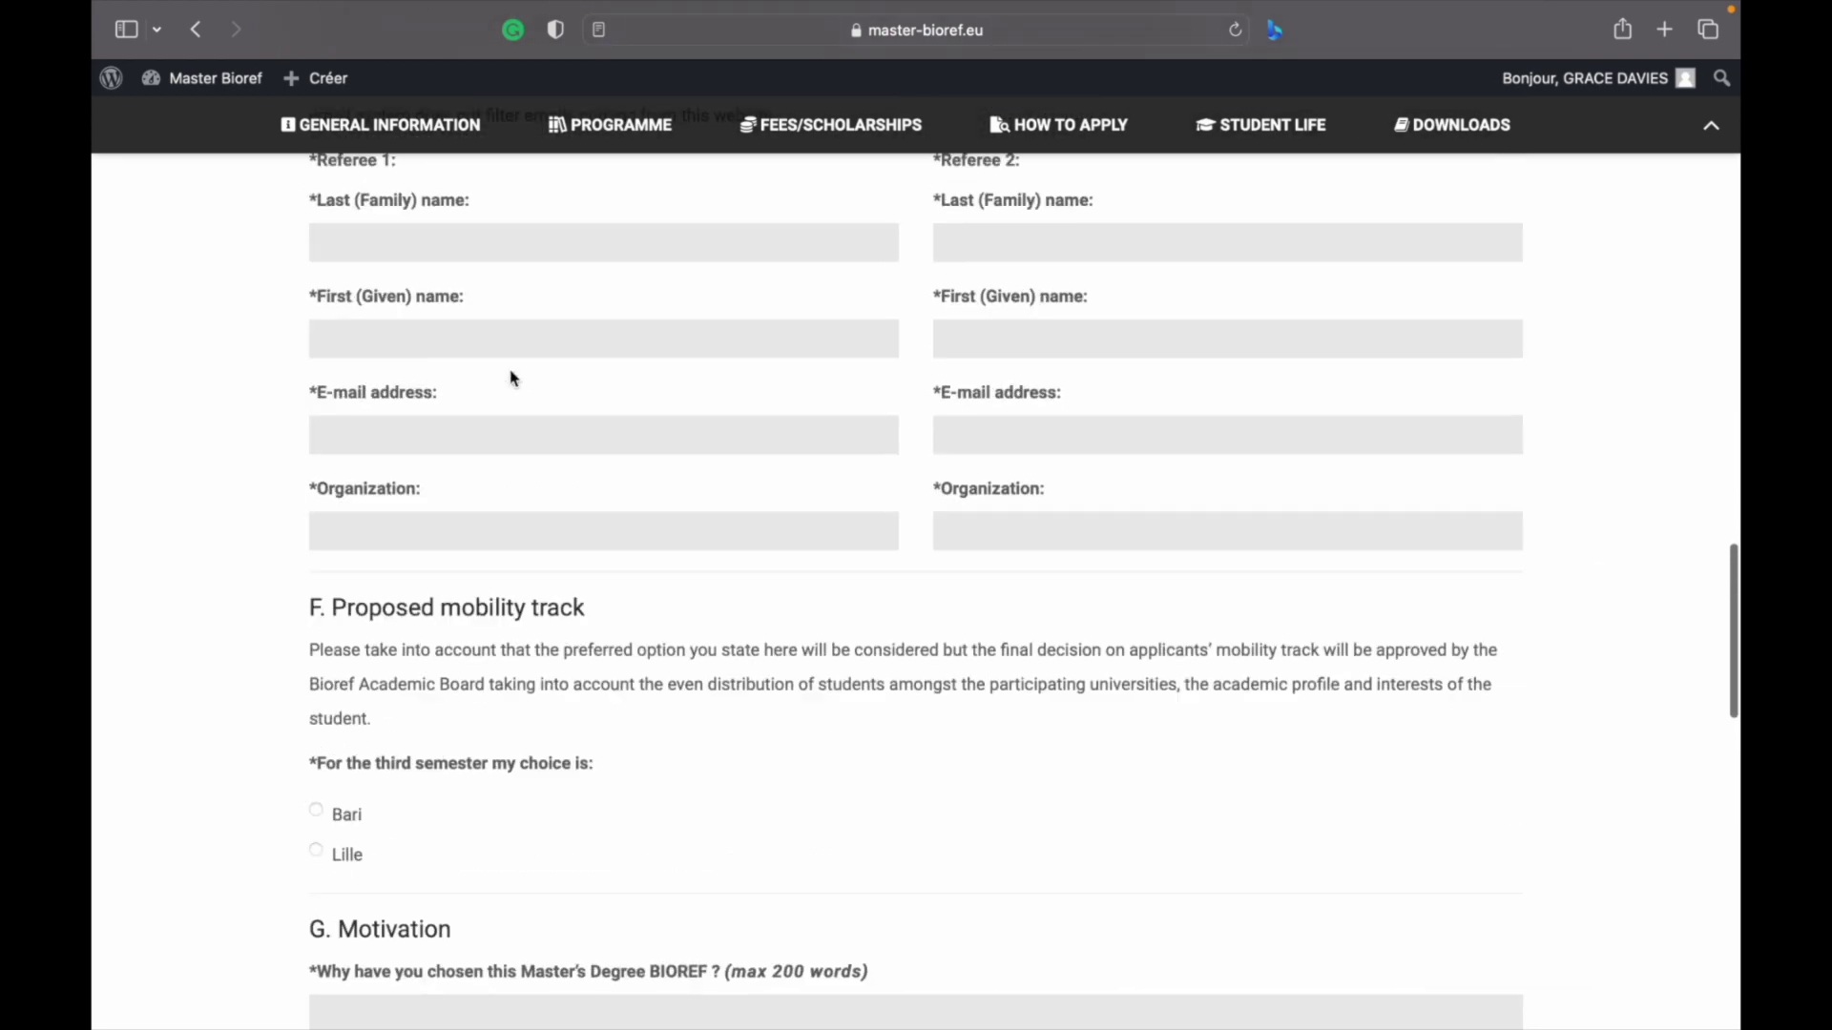
scroll(514, 378, up, 20)
scroll(513, 378, down, 18)
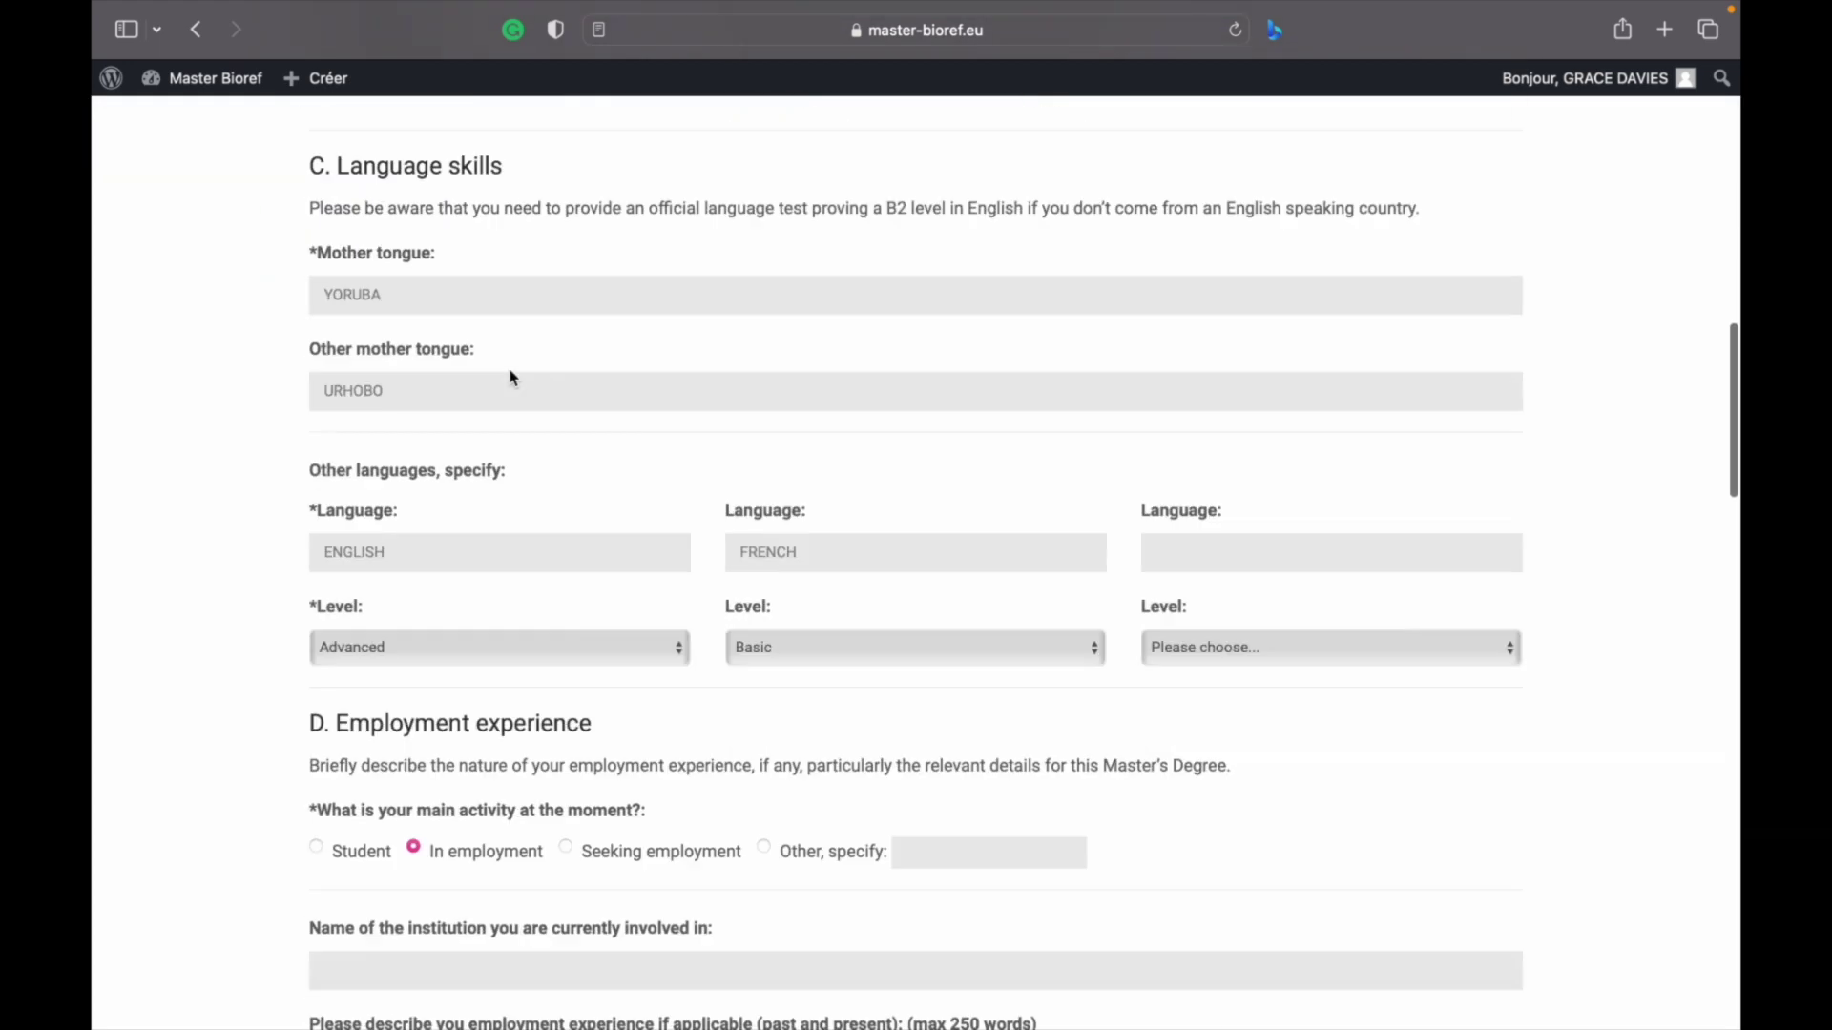
scroll(513, 378, down, 18)
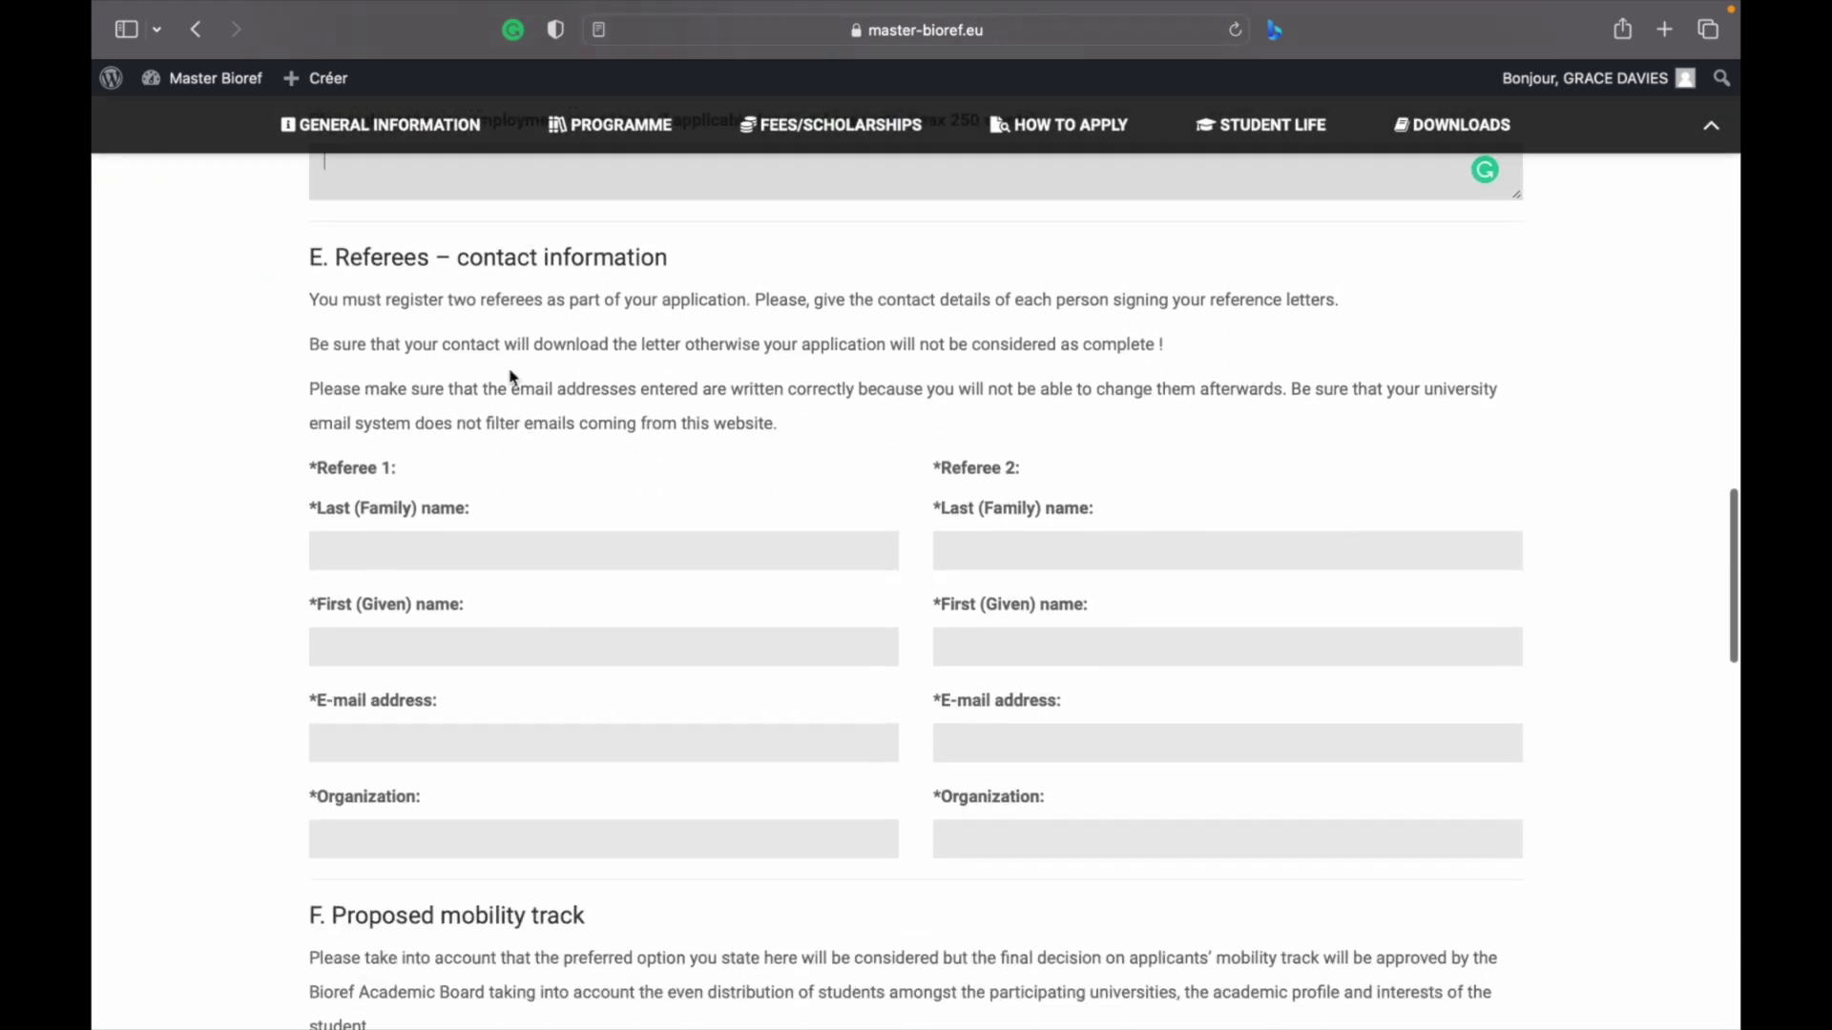
scroll(513, 377, down, 12)
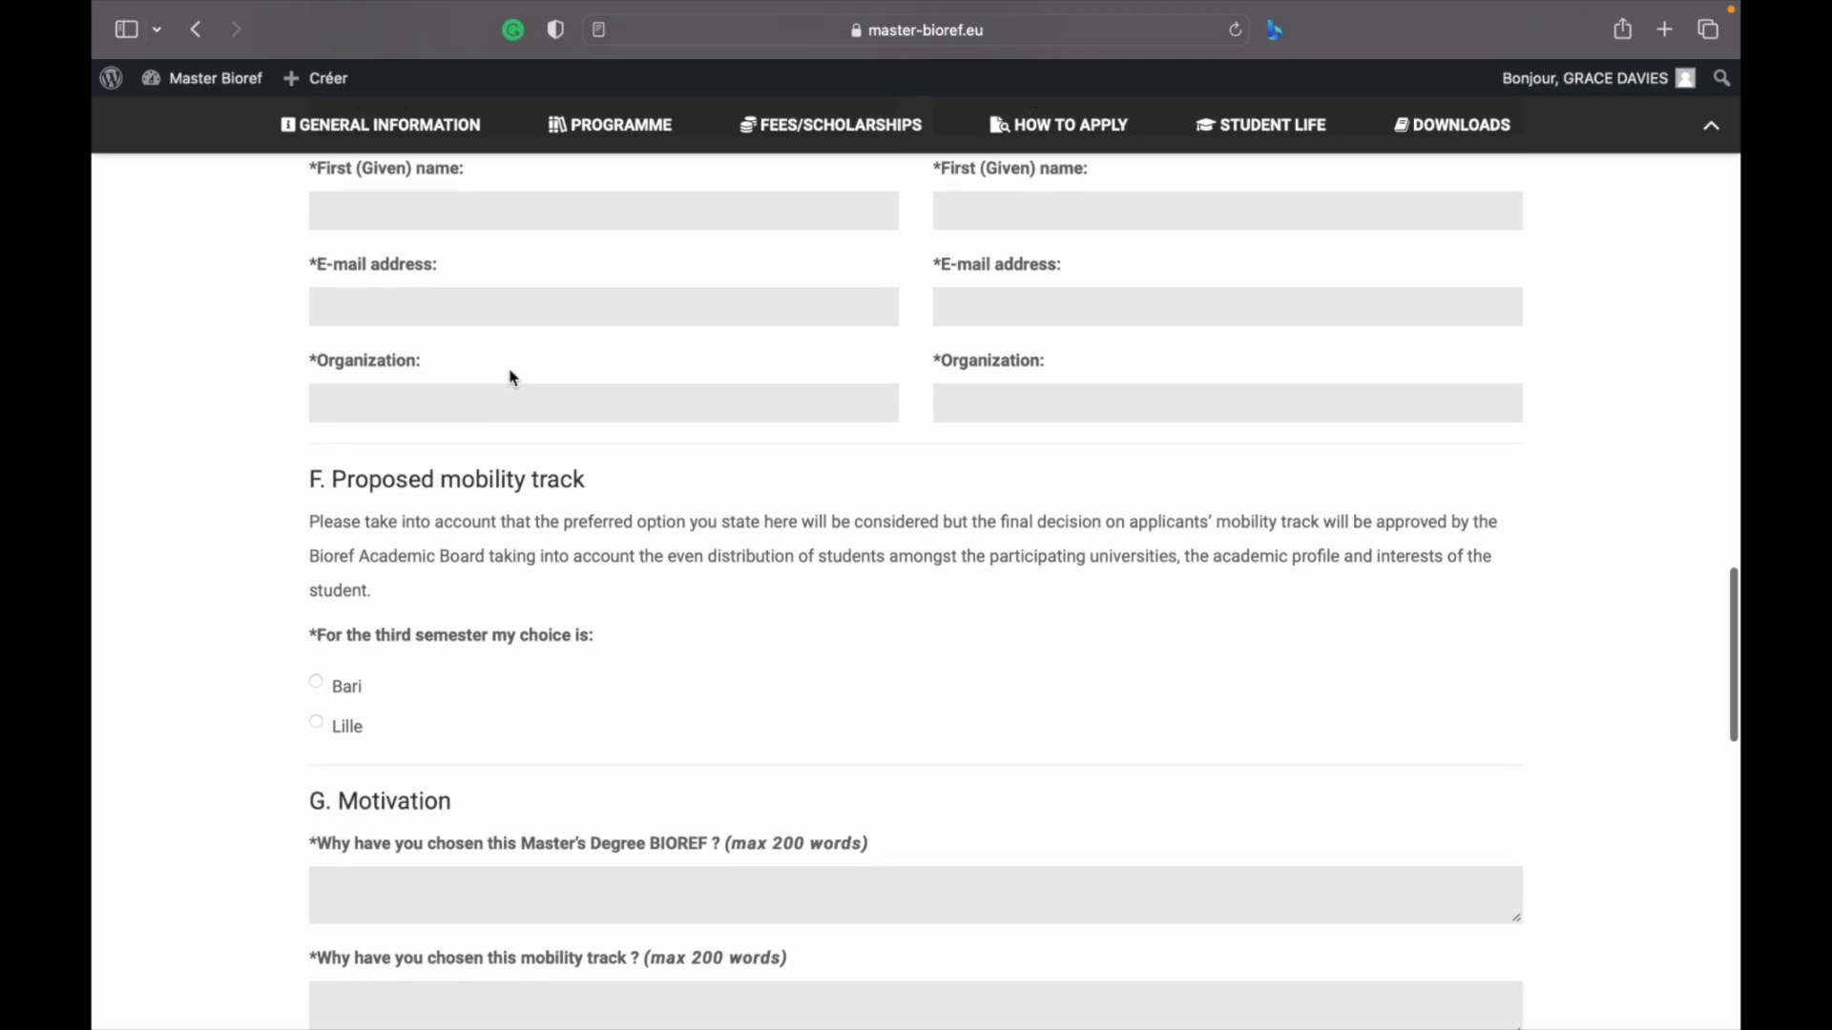
scroll(513, 378, up, 10)
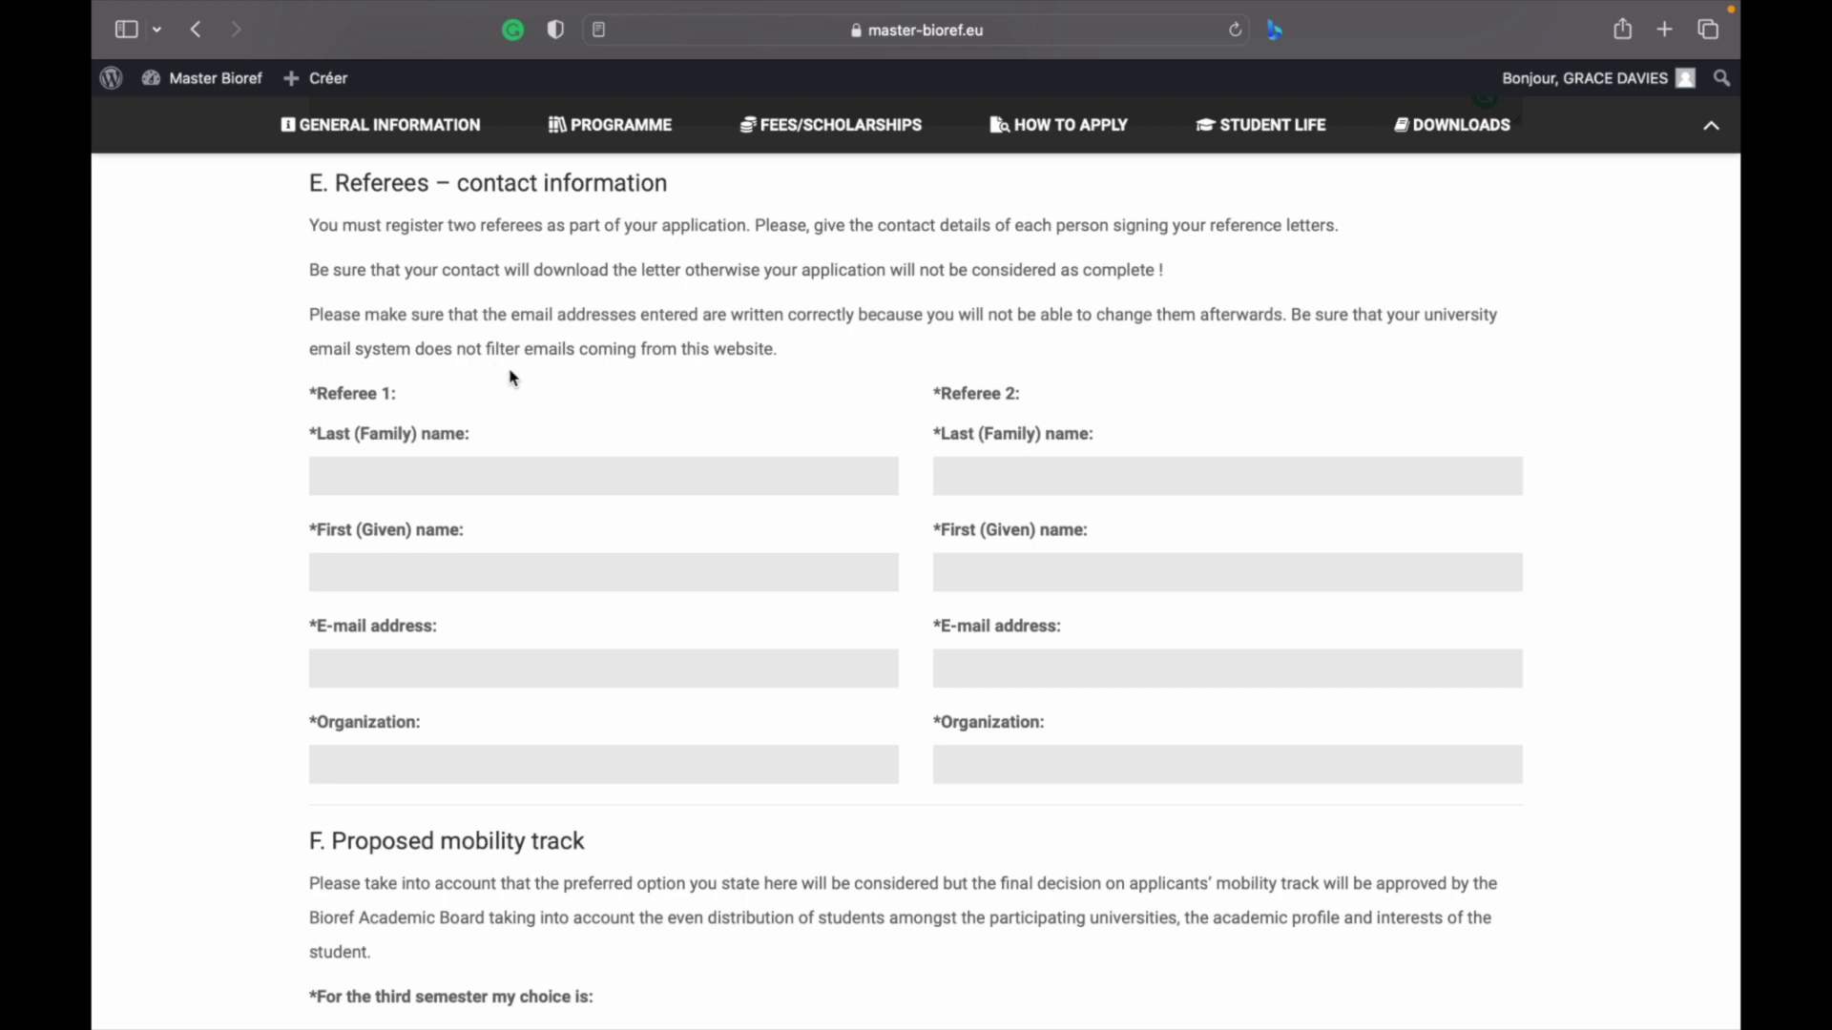
scroll(512, 375, down, 5)
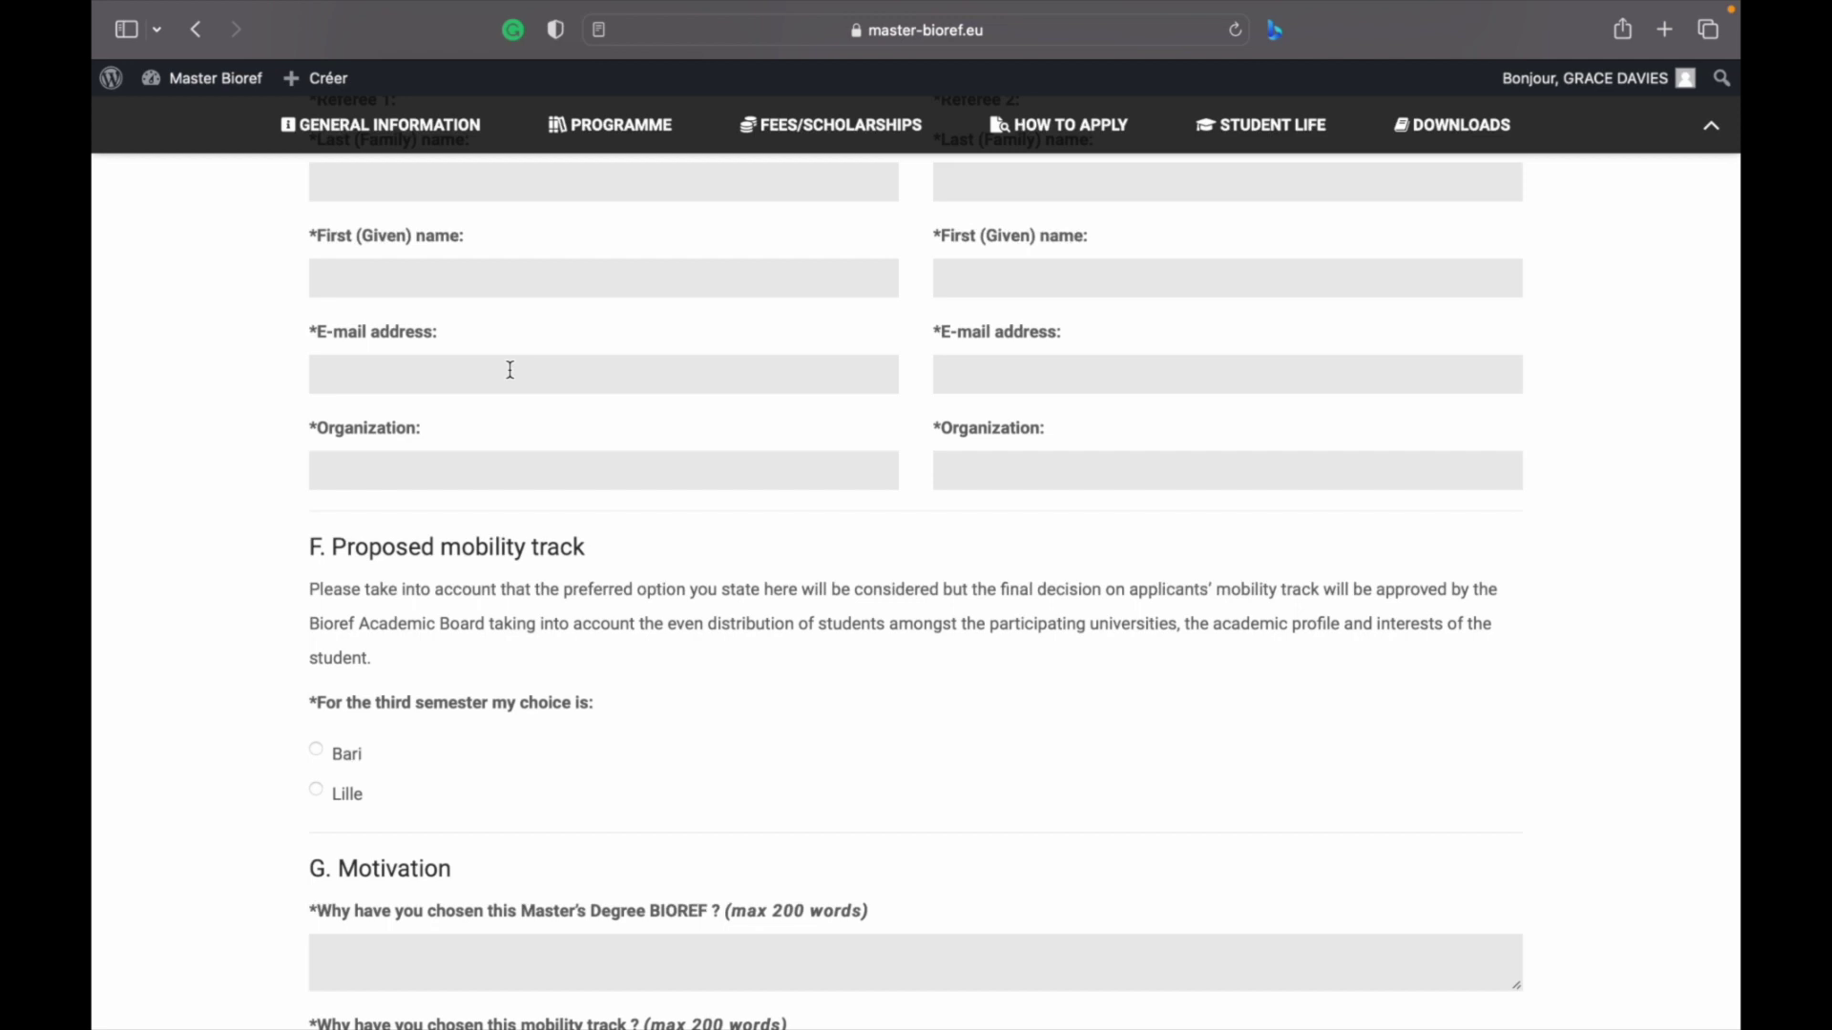
scroll(511, 370, up, 3)
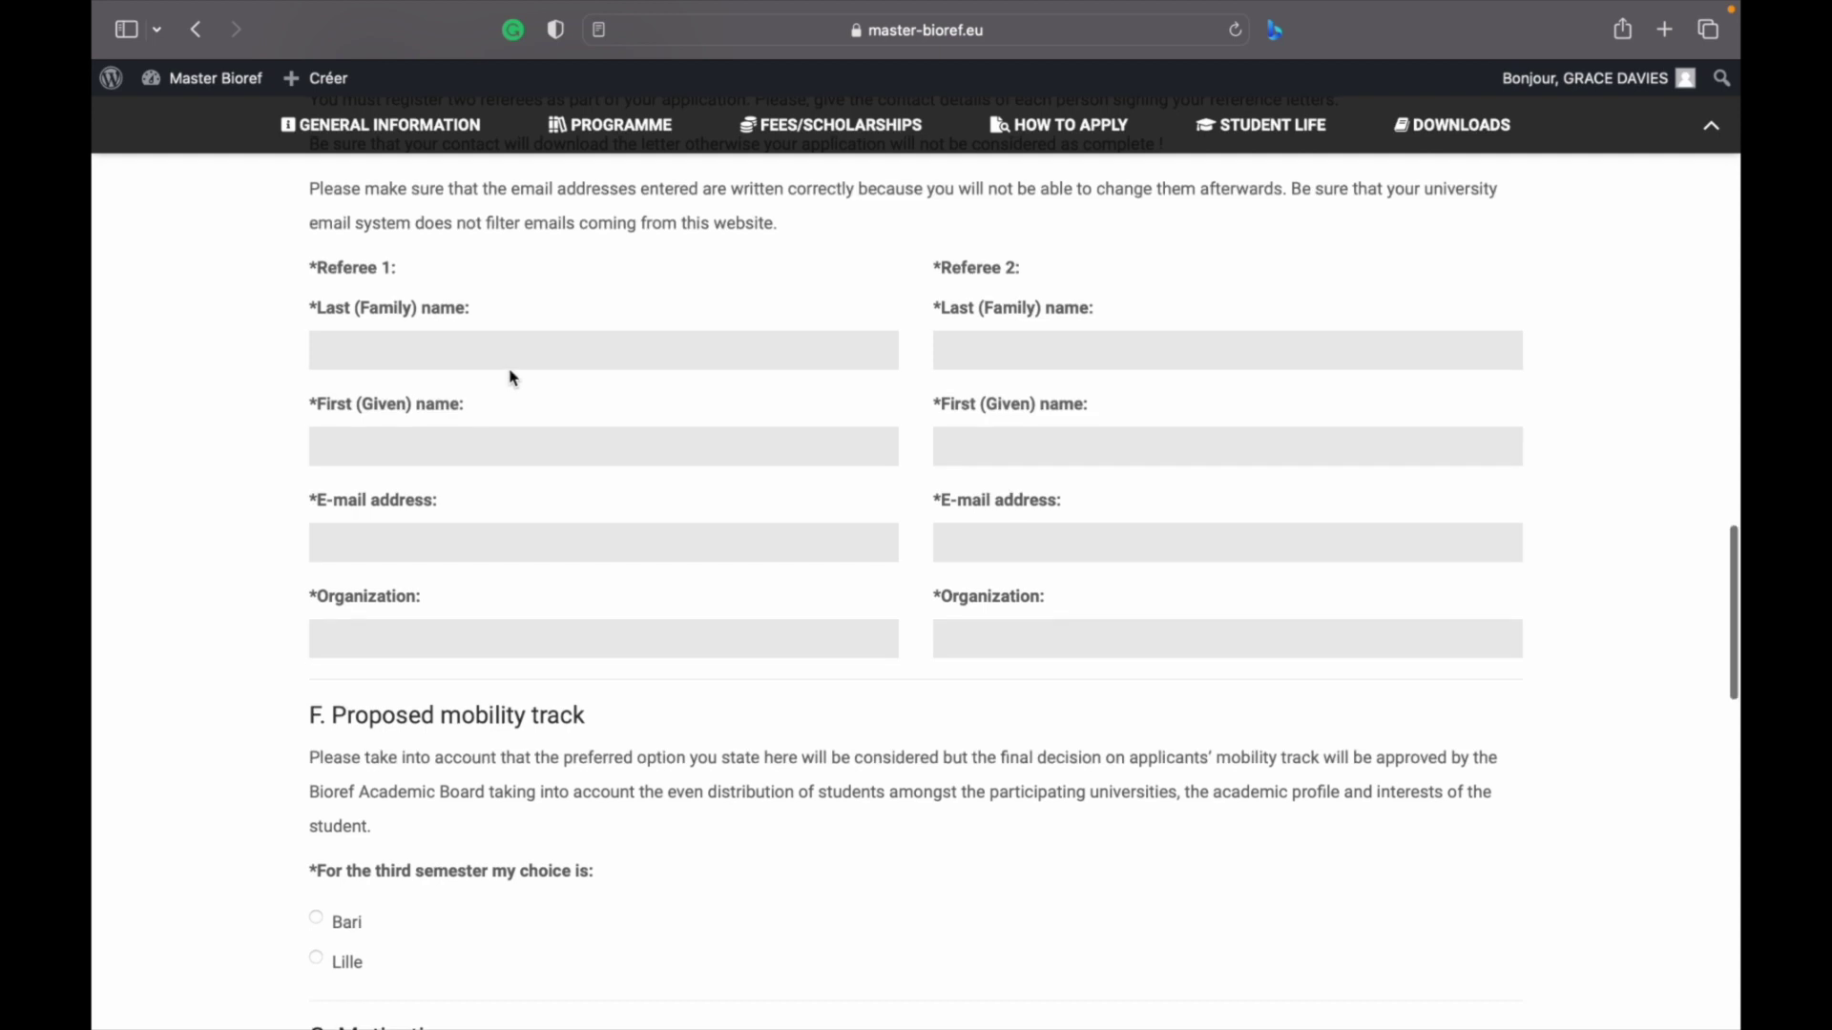
scroll(514, 378, up, 1)
scroll(513, 377, up, 2)
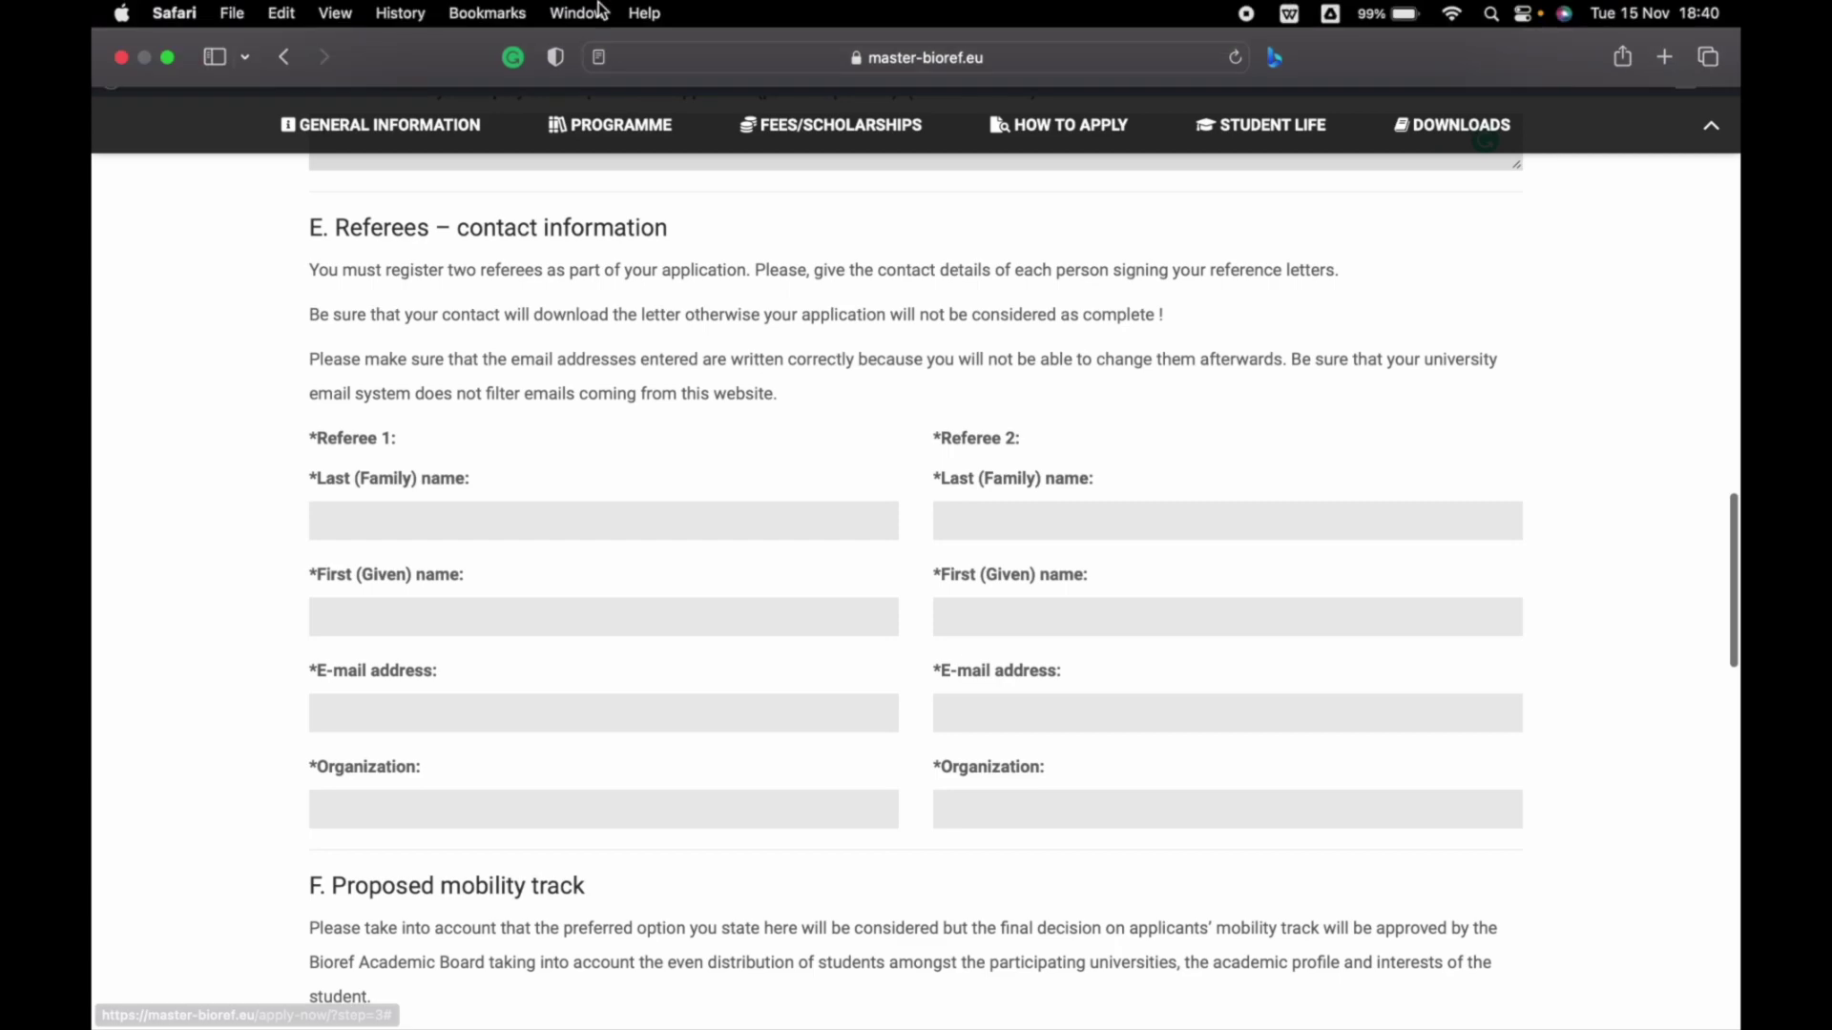
scroll(488, 510, down, 6)
scroll(488, 510, down, 1)
scroll(503, 486, down, 1)
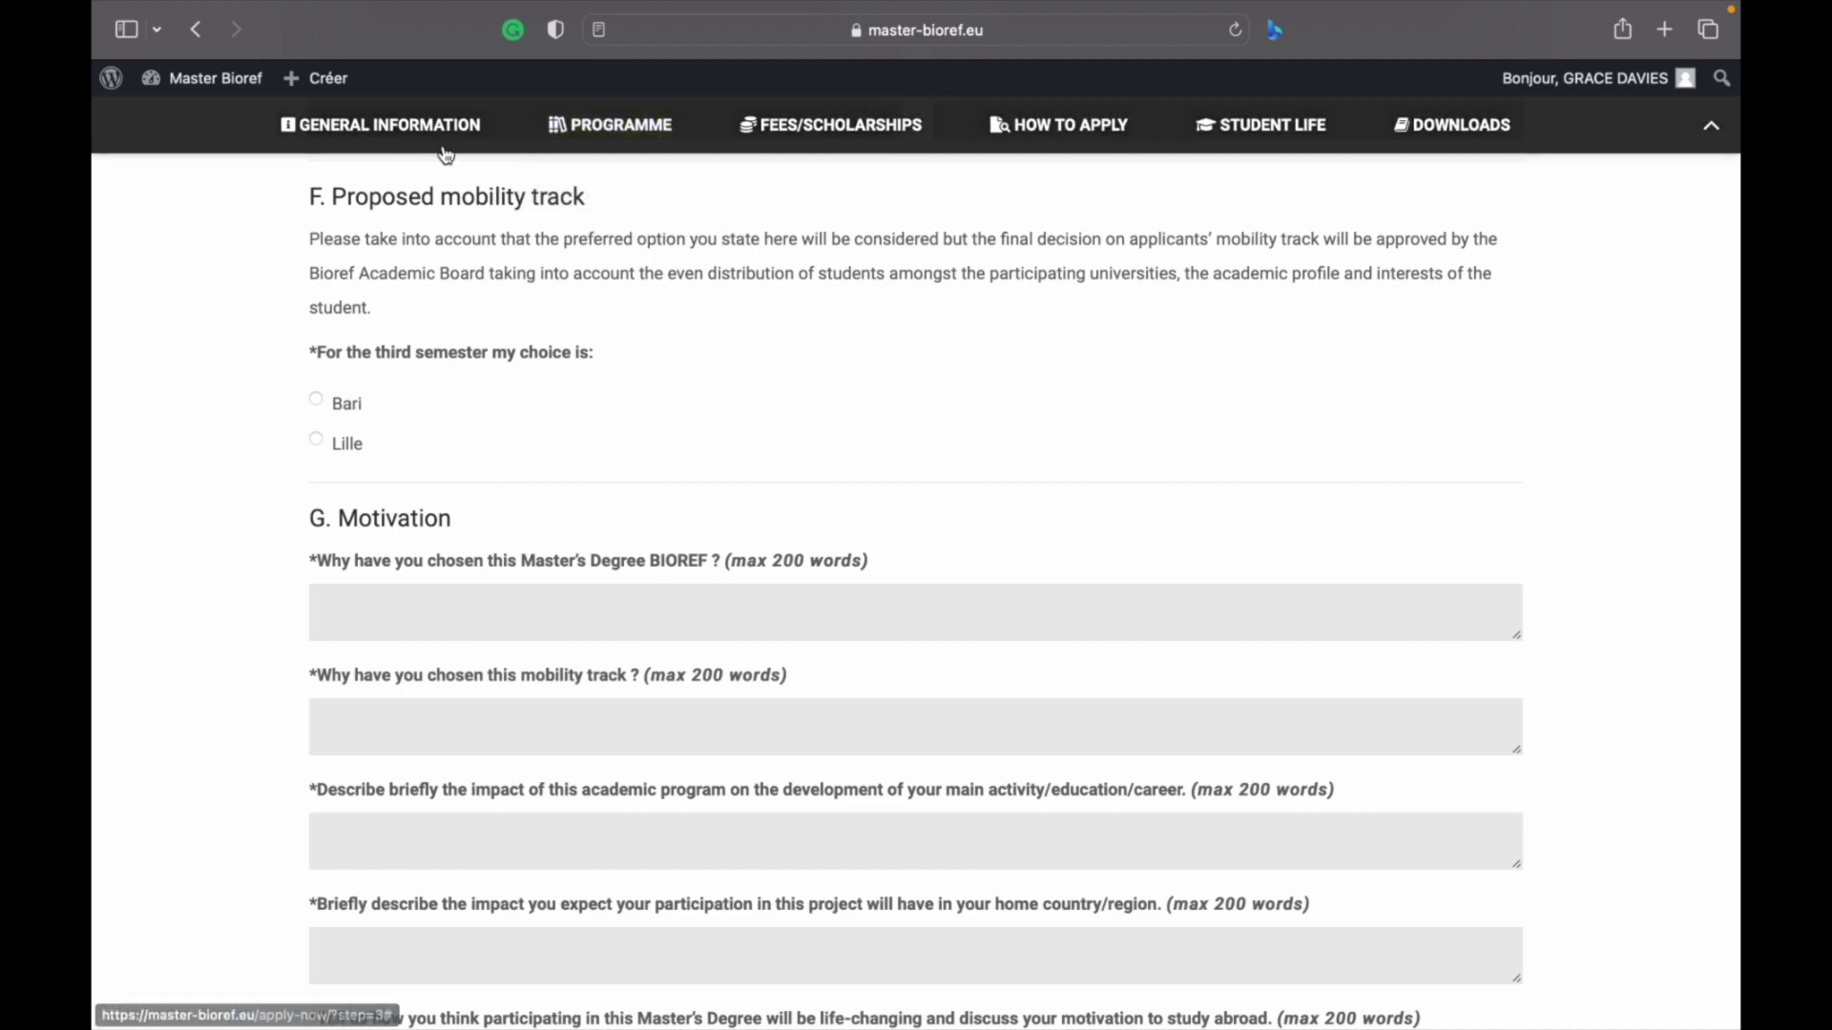
mouse_move(600, 157)
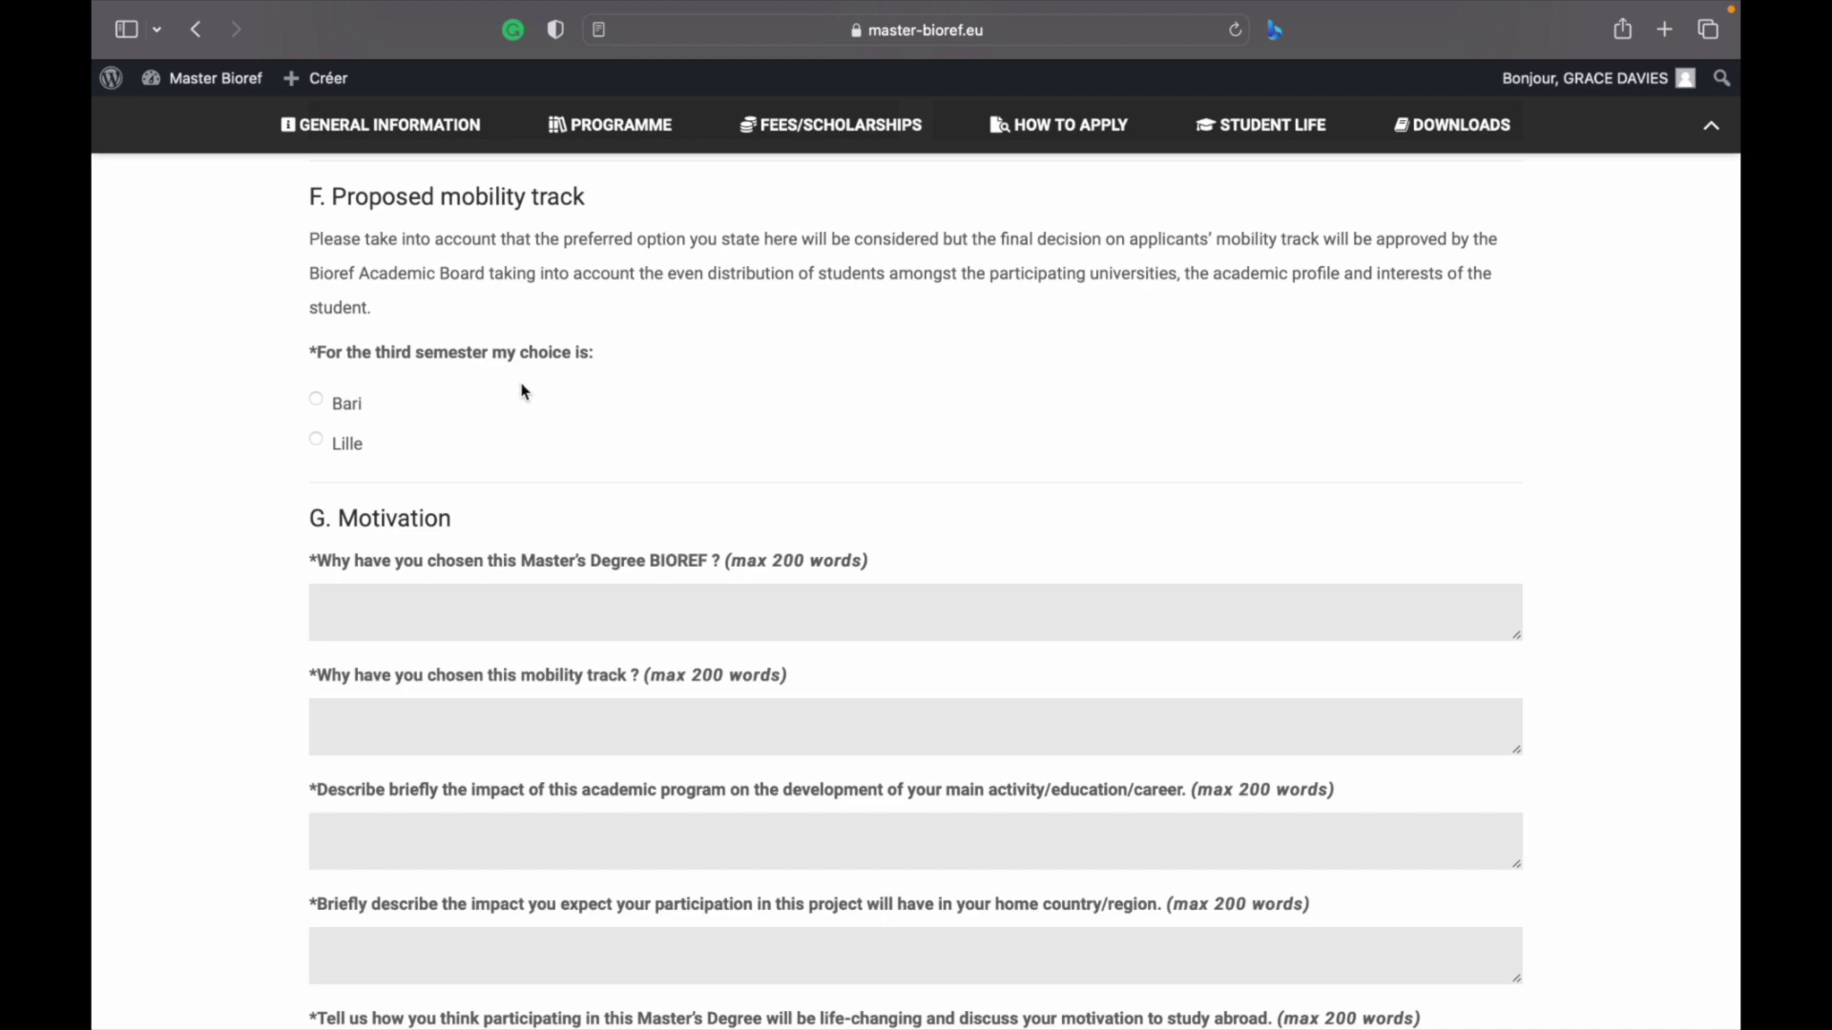
Select Lille instead of Bari as the third-semester mobility track choice
click(322, 403)
scroll(326, 408, down, 2)
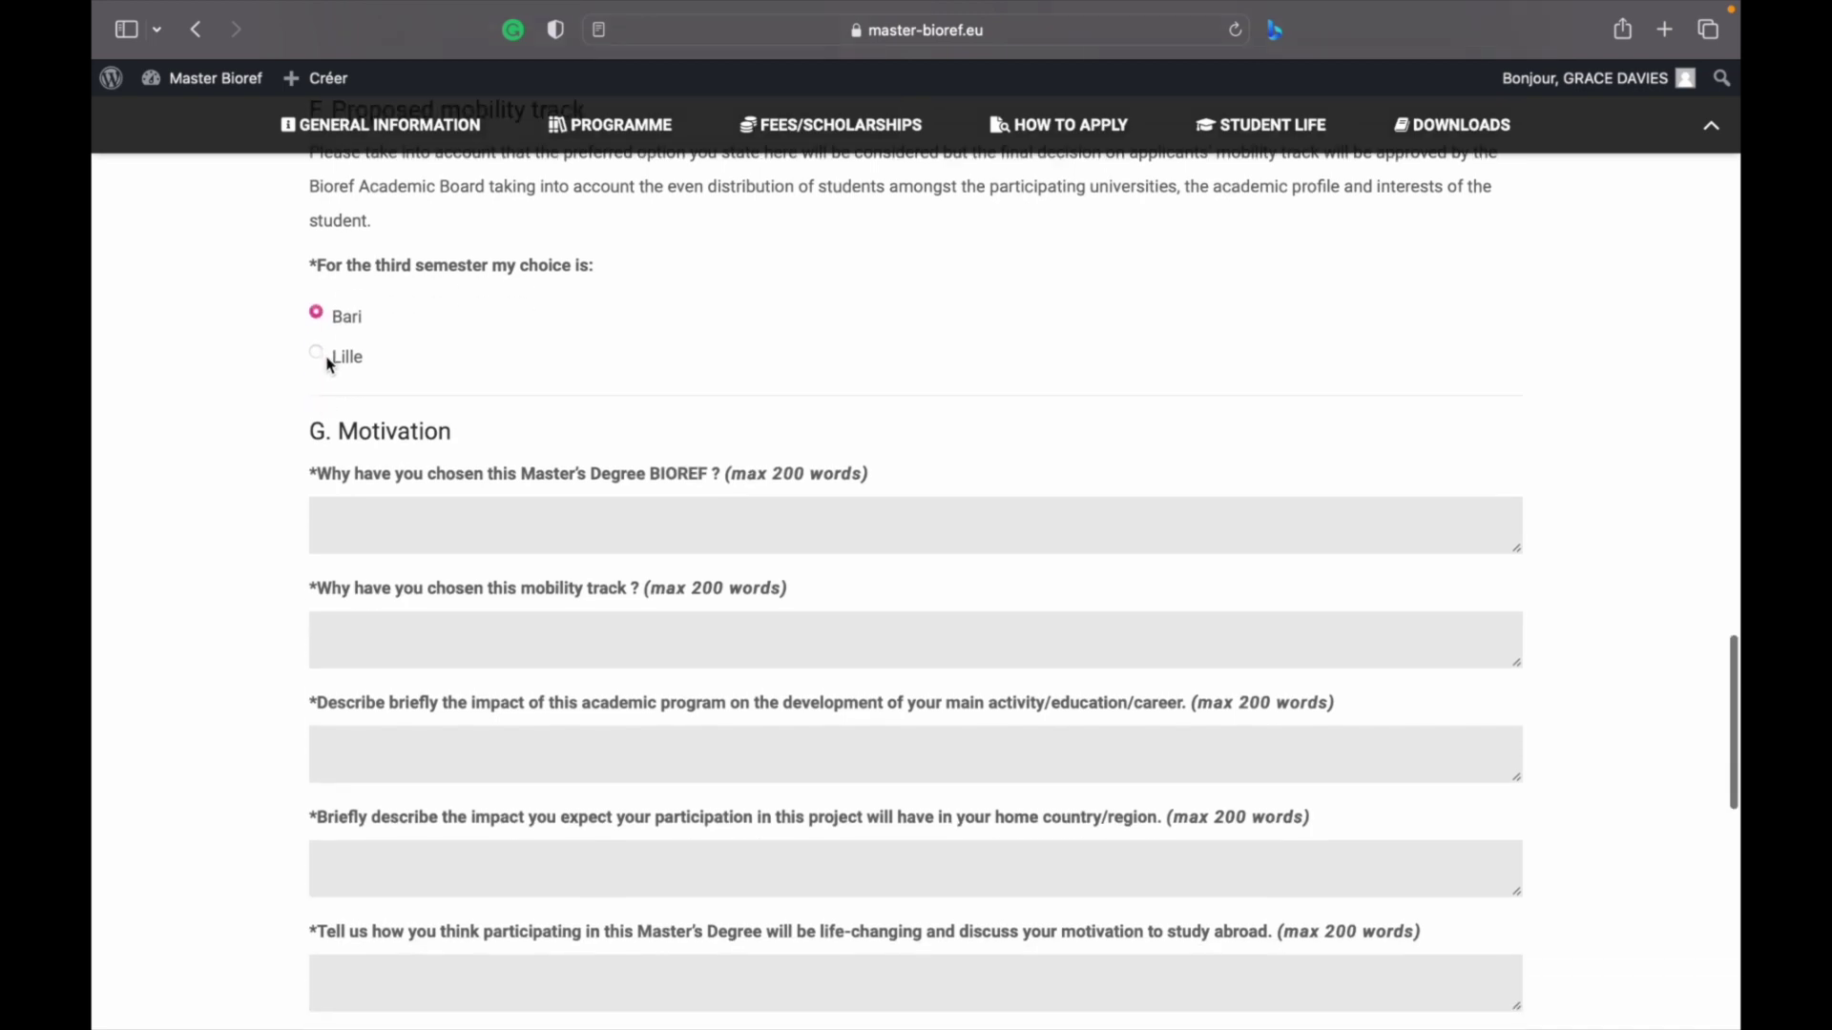
click(319, 357)
scroll(317, 354, down, 2)
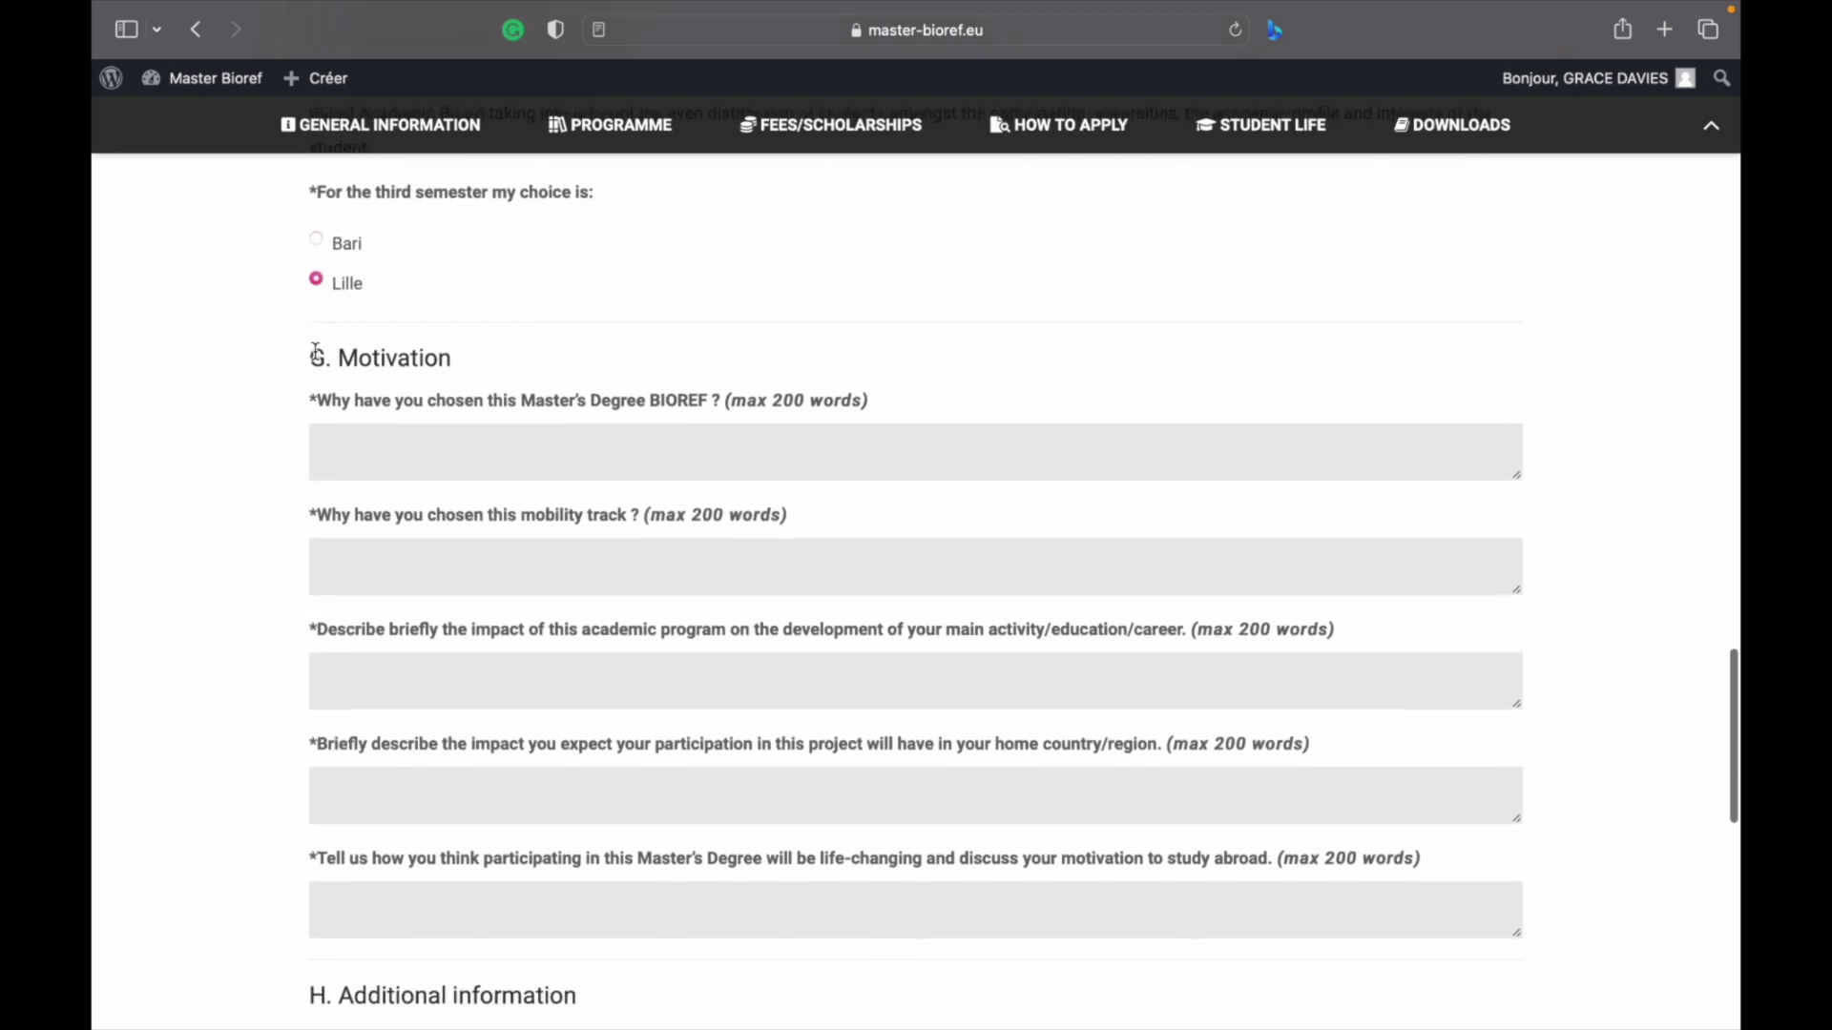
scroll(316, 353, down, 3)
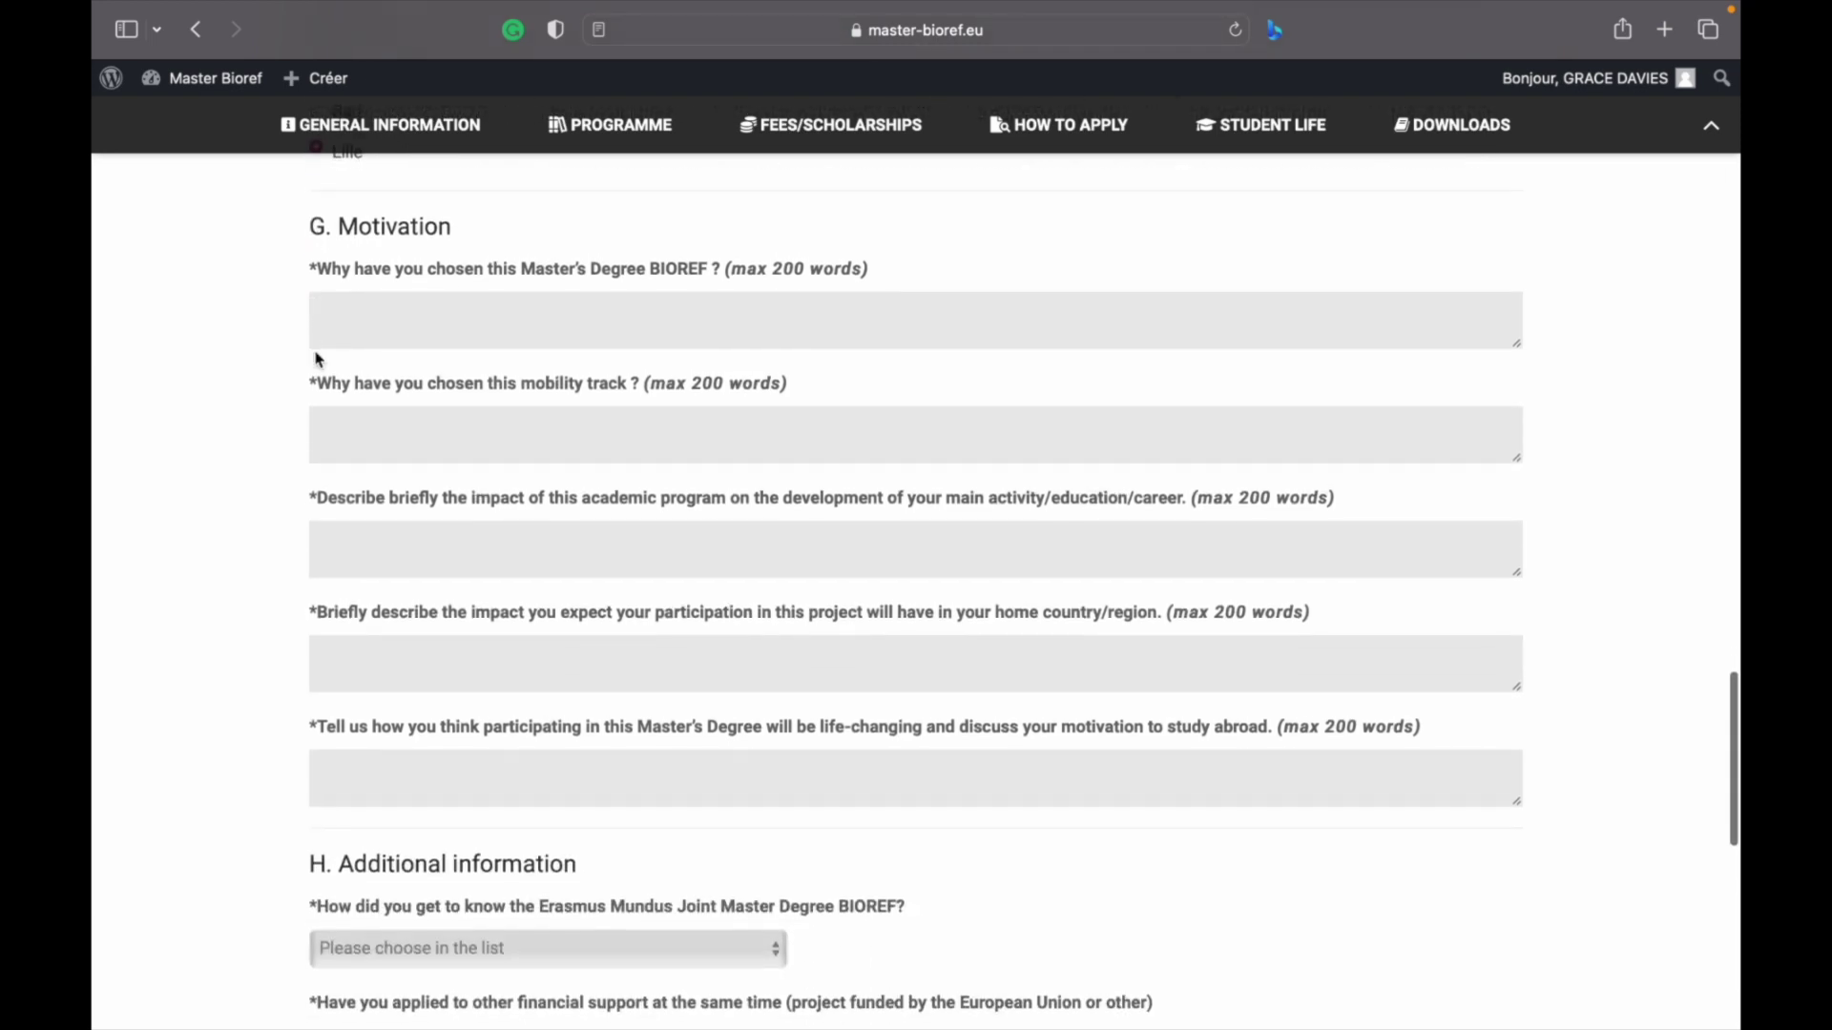
scroll(315, 353, up, 1)
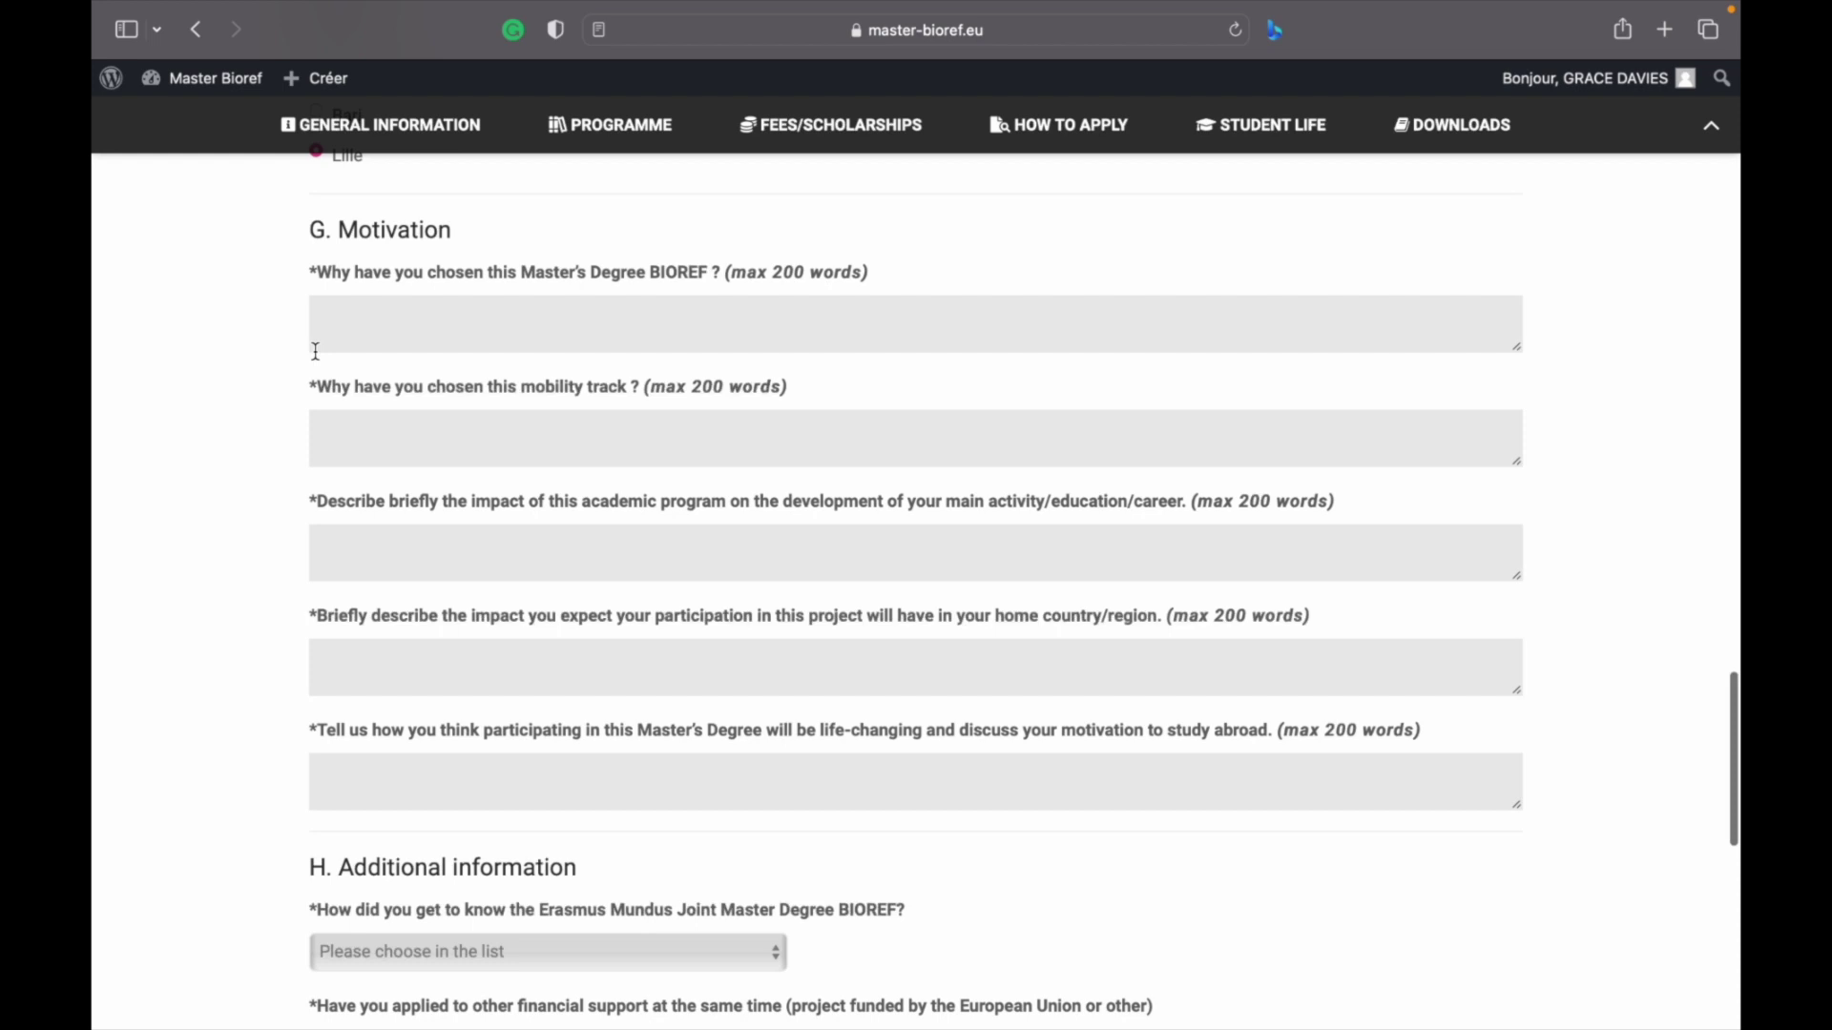
scroll(316, 352, up, 1)
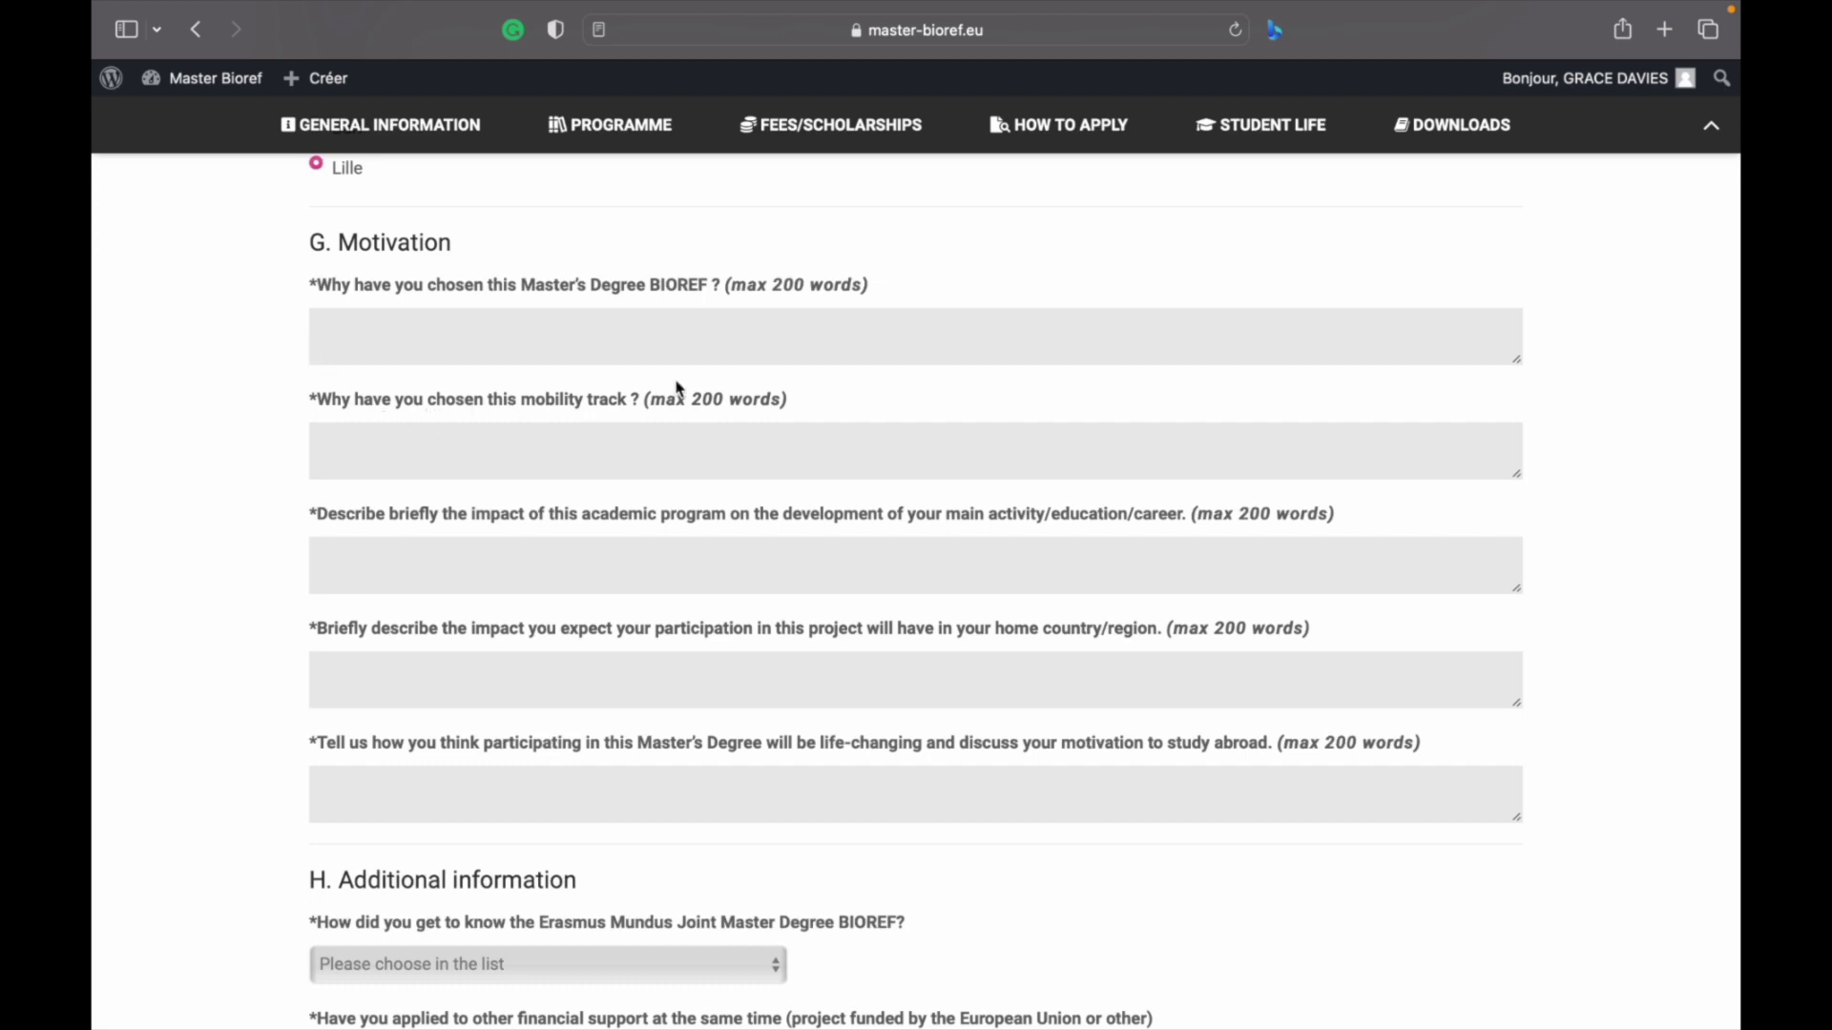
scroll(675, 380, down, 1)
scroll(386, 256, up, 4)
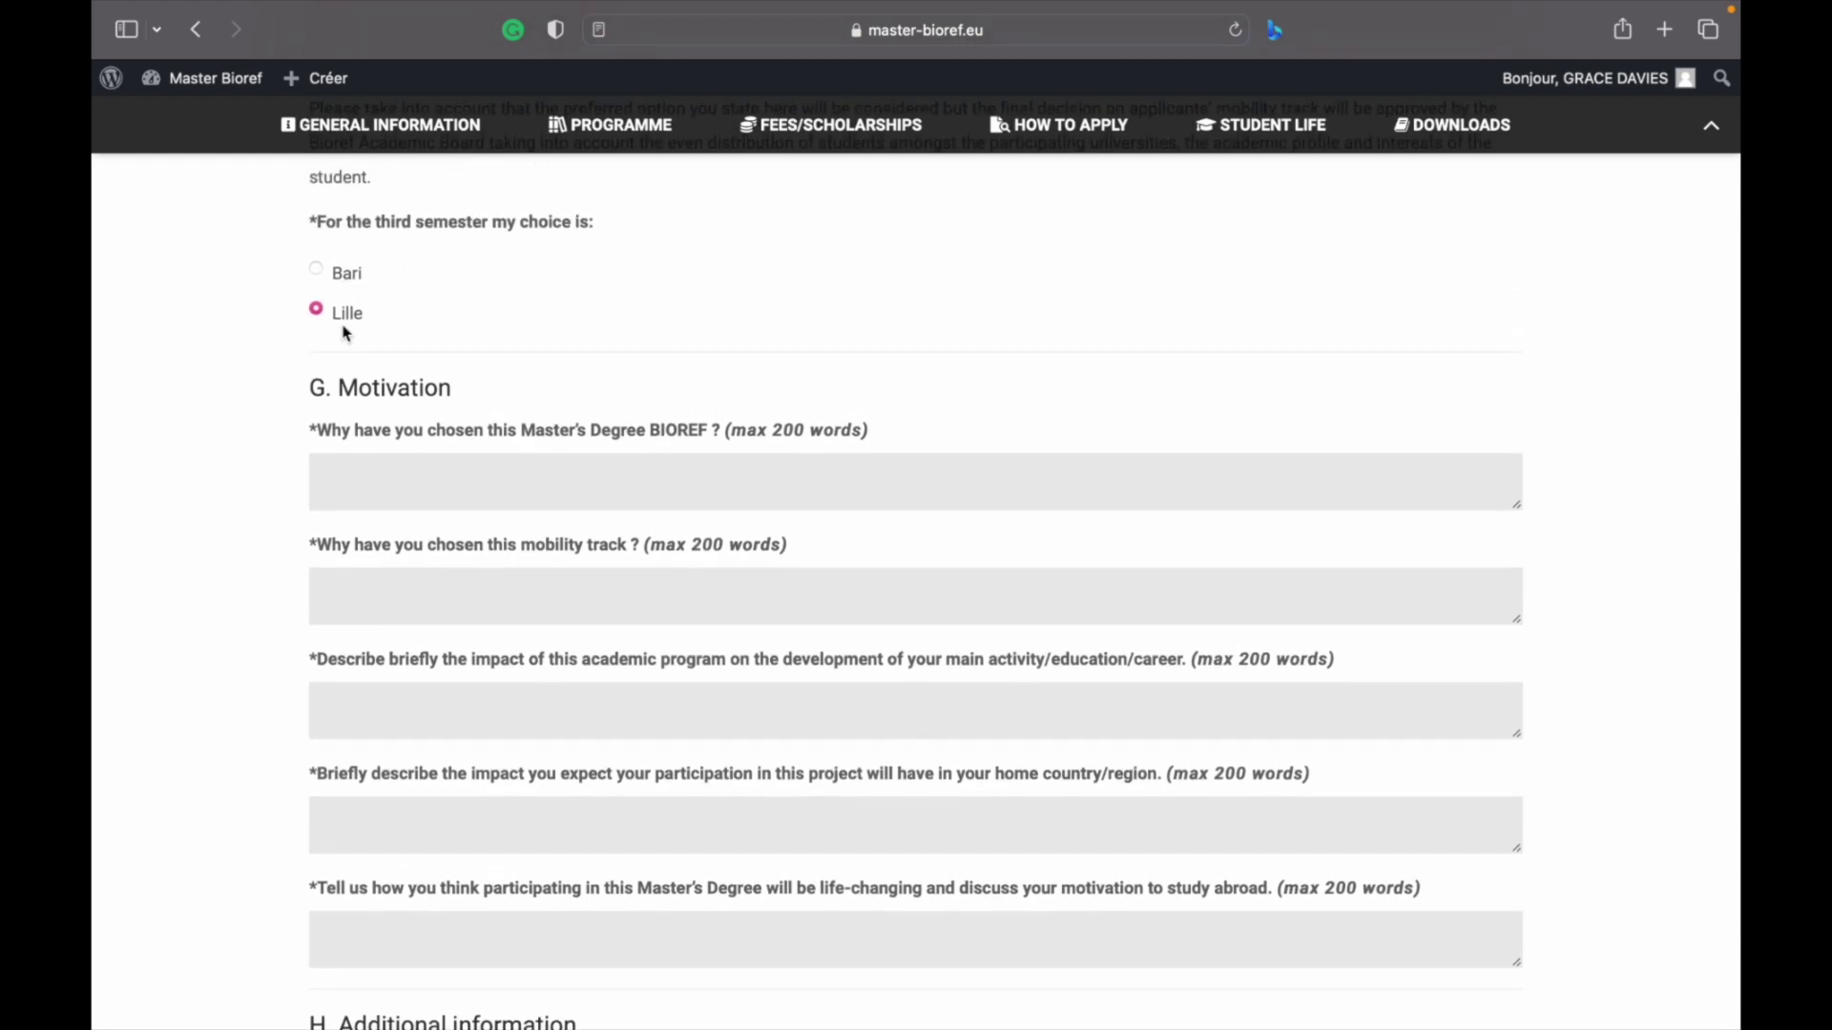
scroll(345, 329, down, 5)
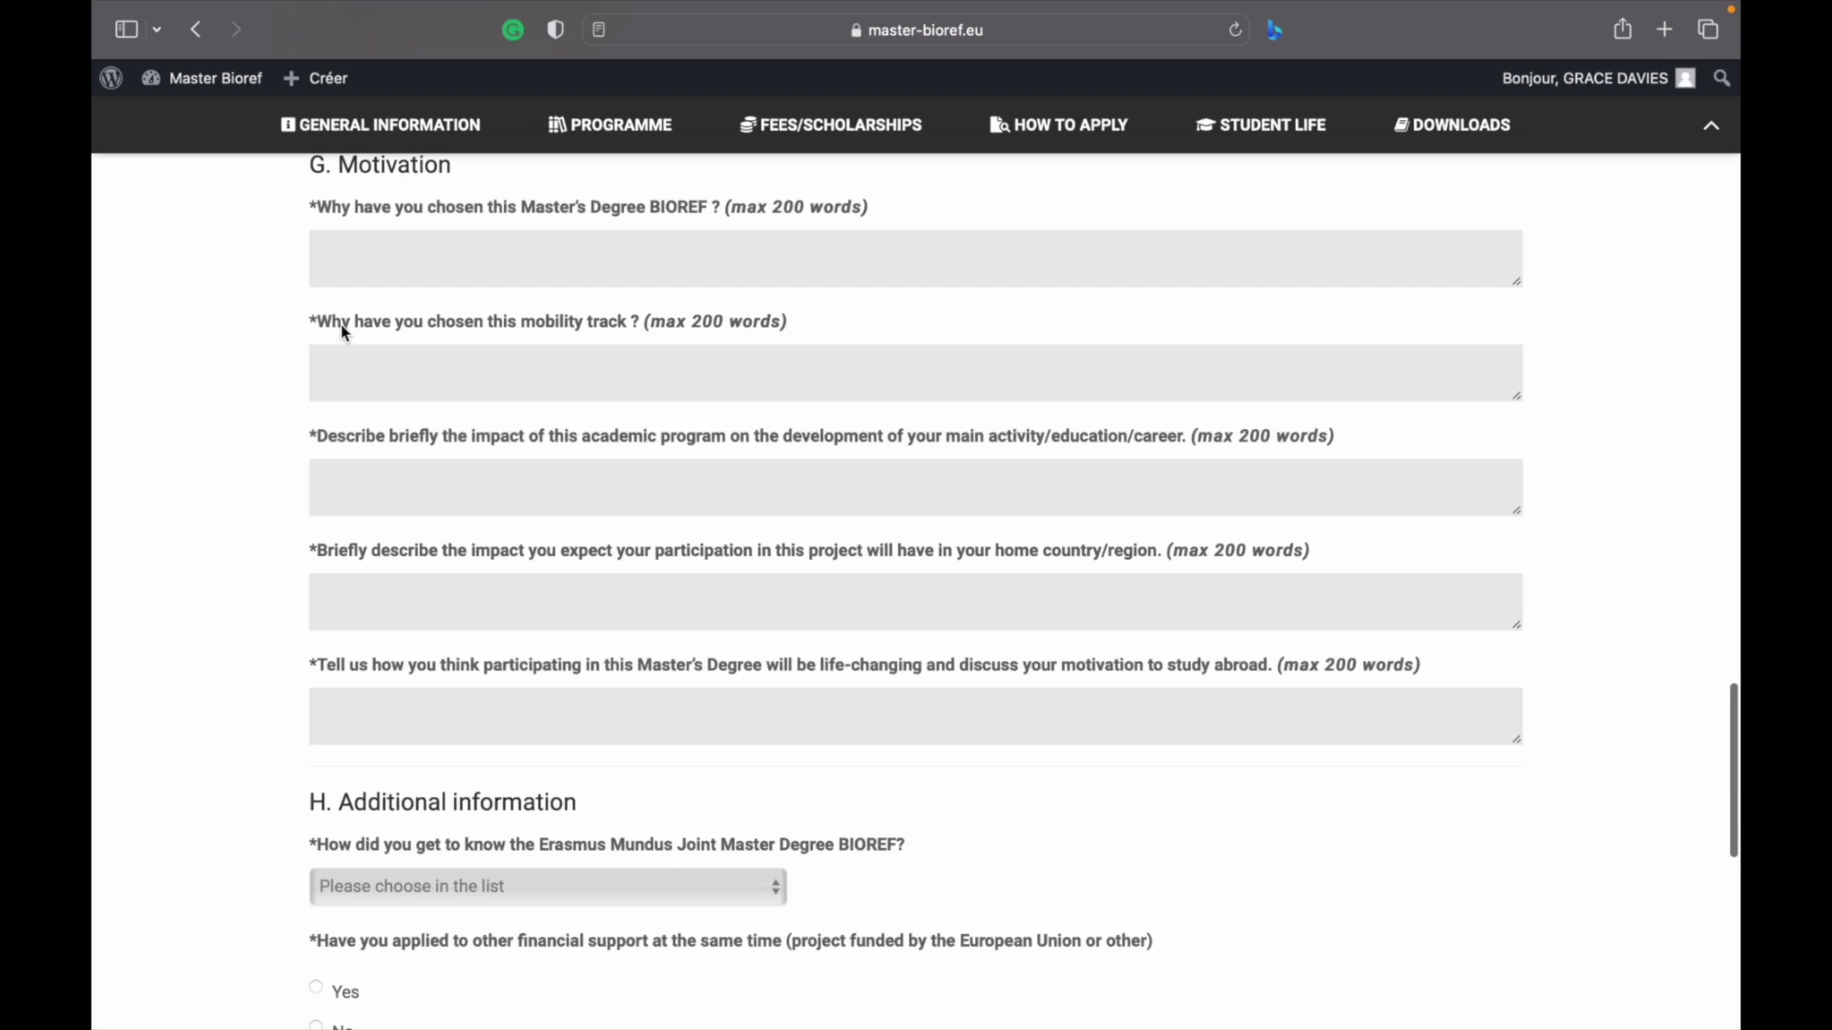
scroll(341, 326, down, 1)
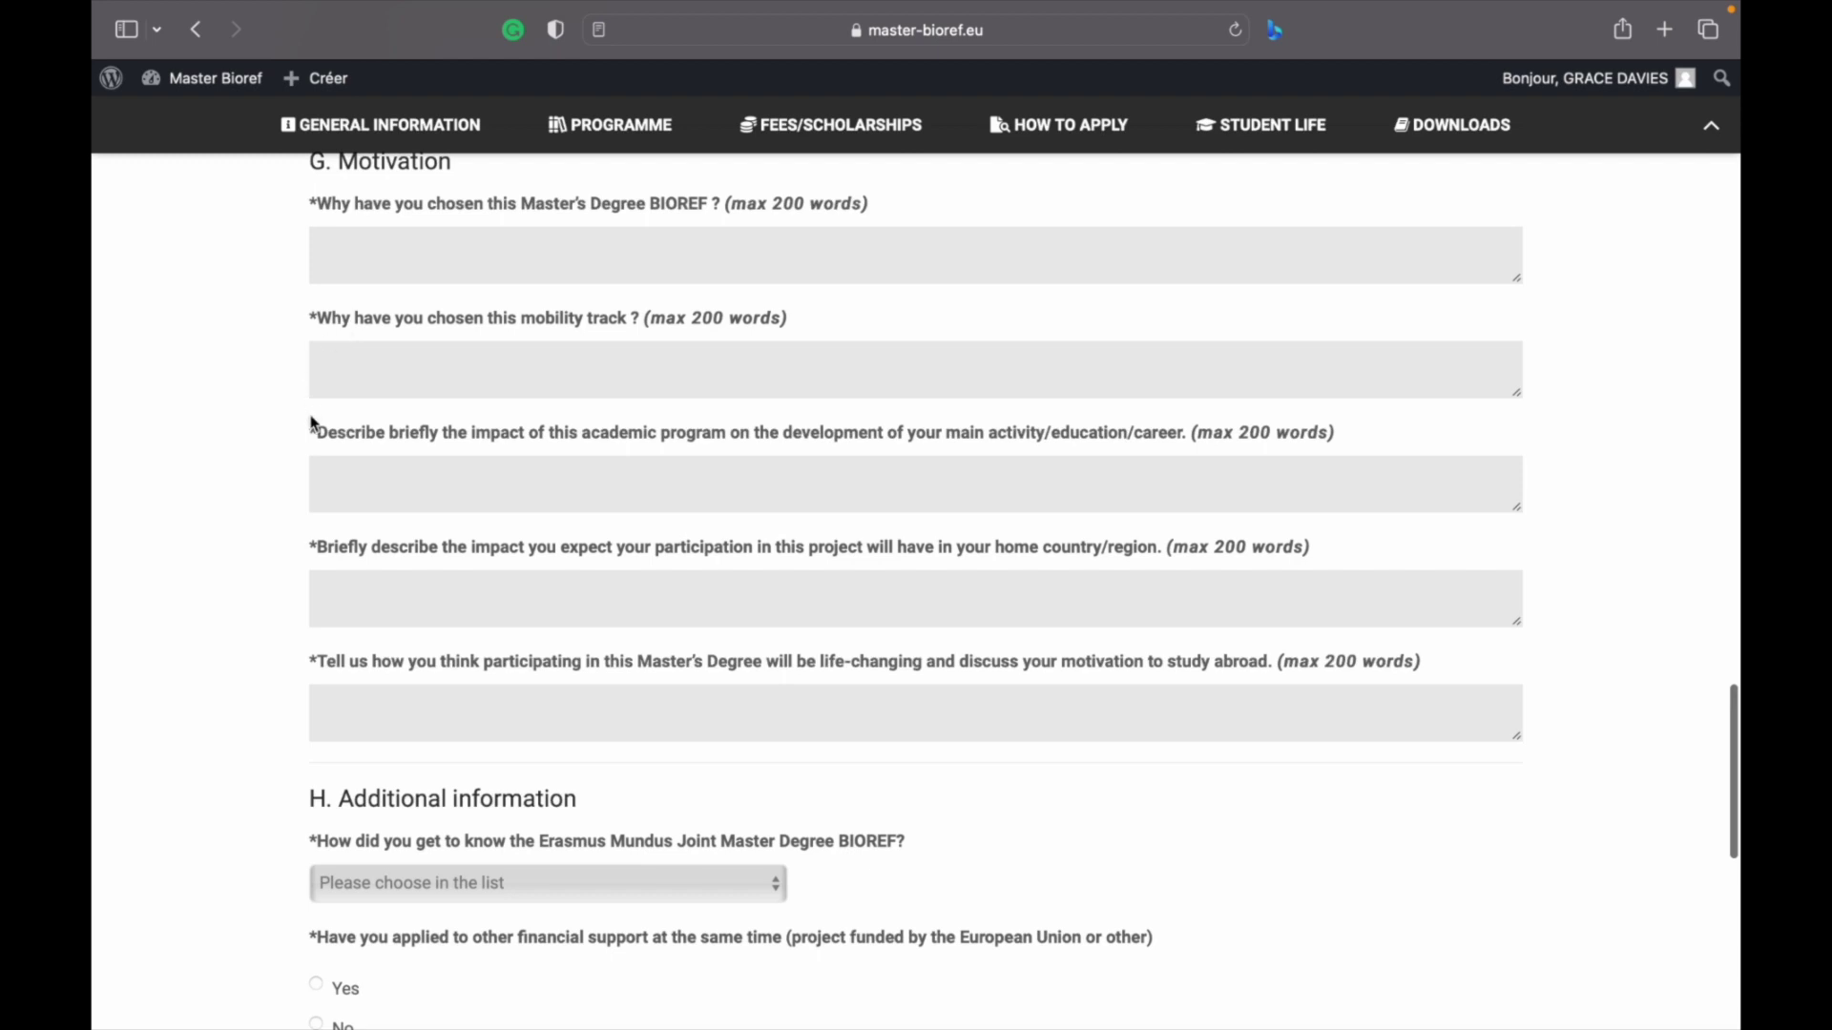
drag(320, 443, 328, 439)
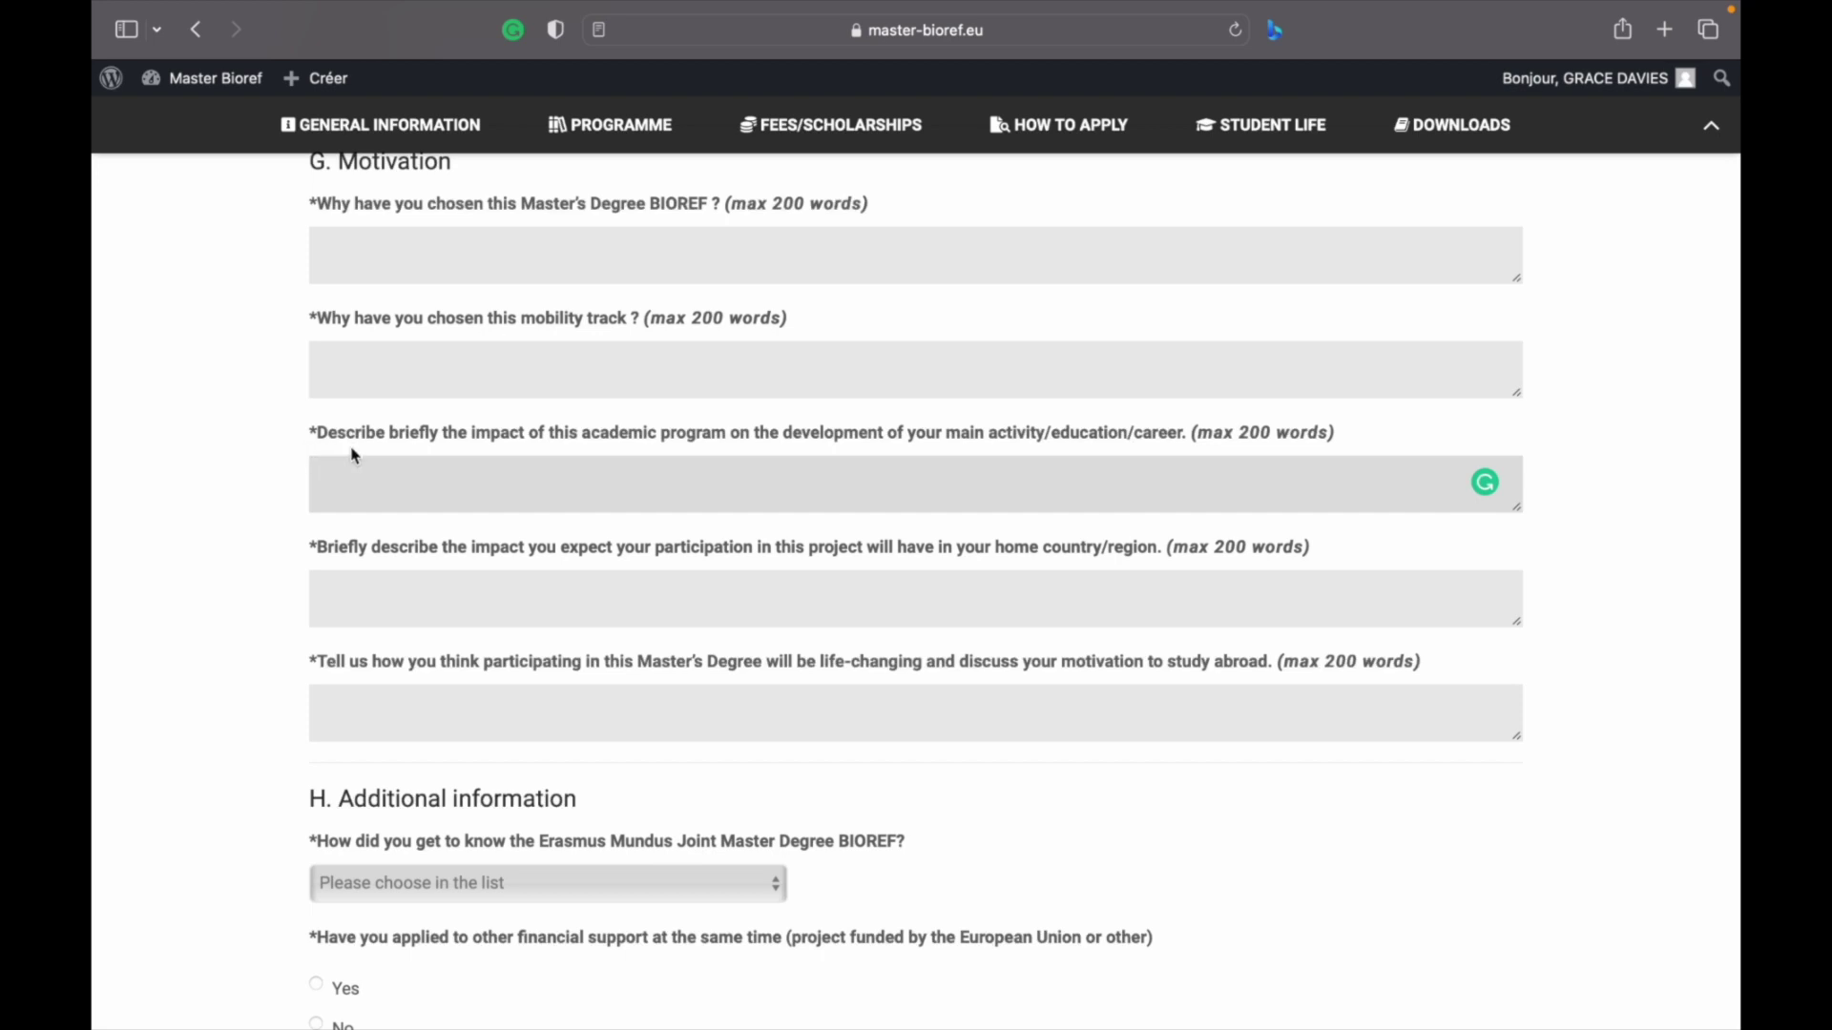
scroll(393, 476, down, 2)
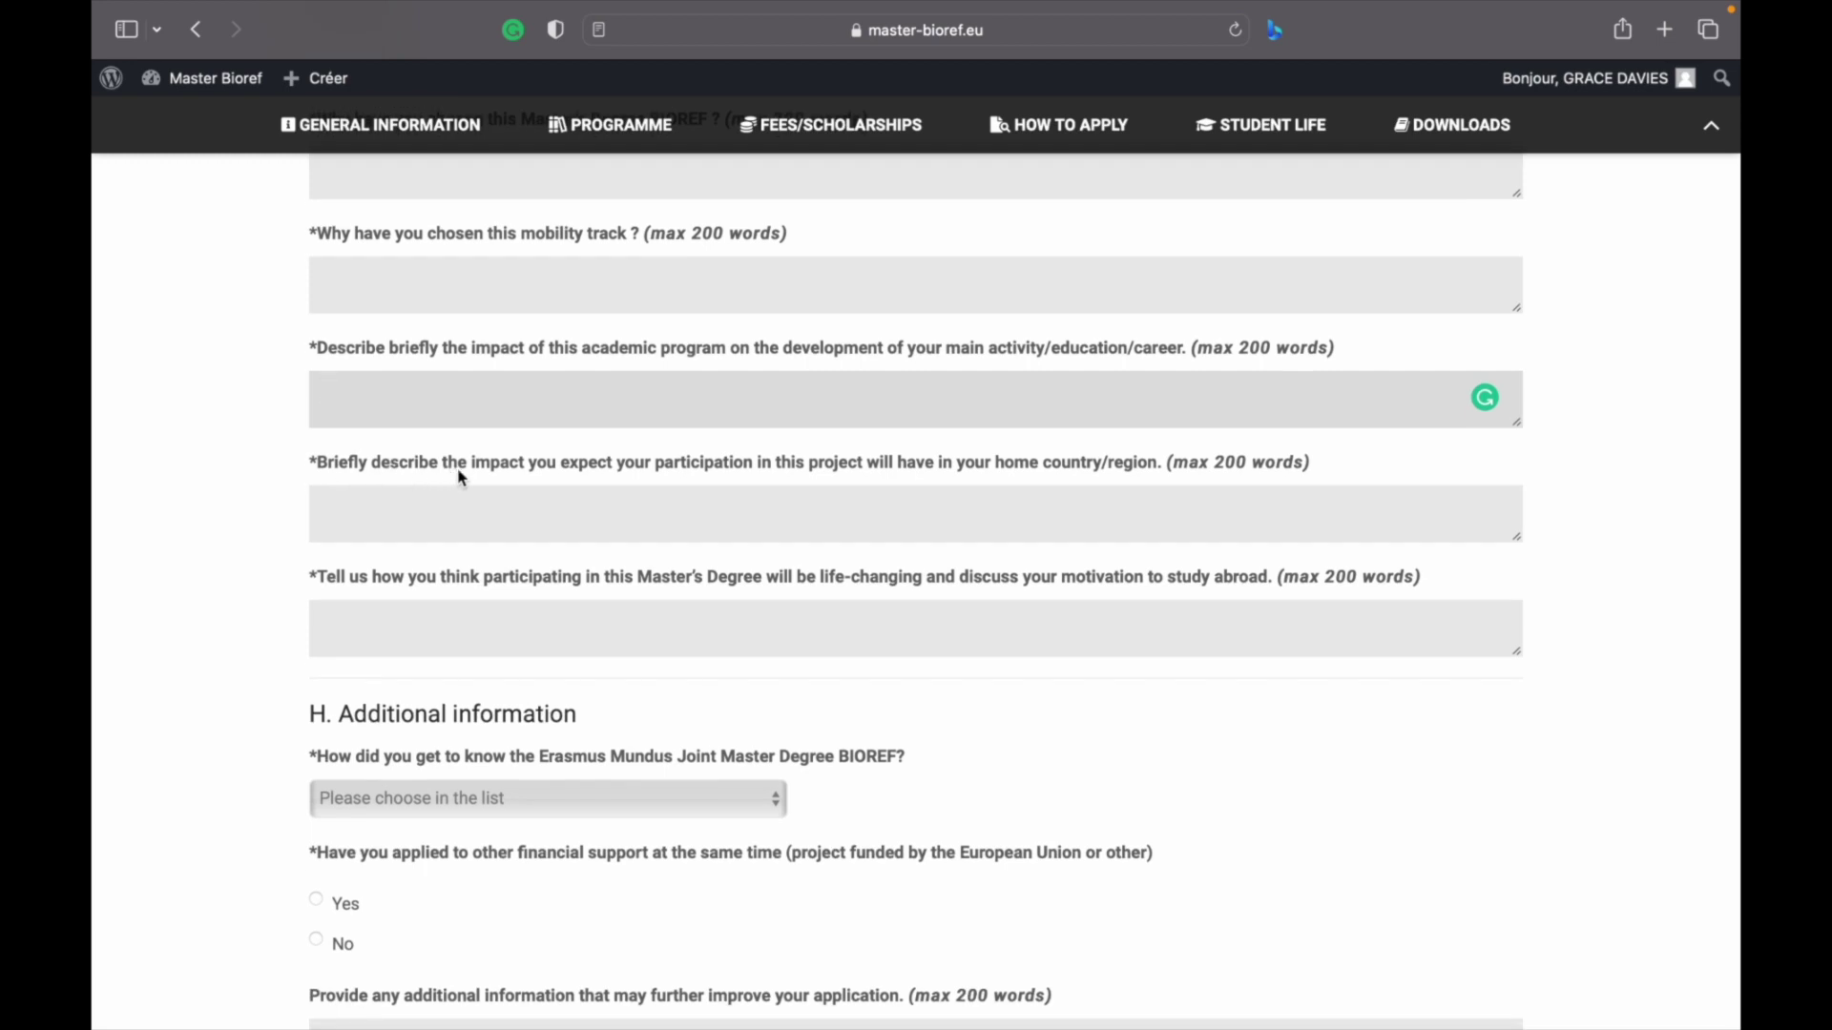
scroll(579, 477, down, 1)
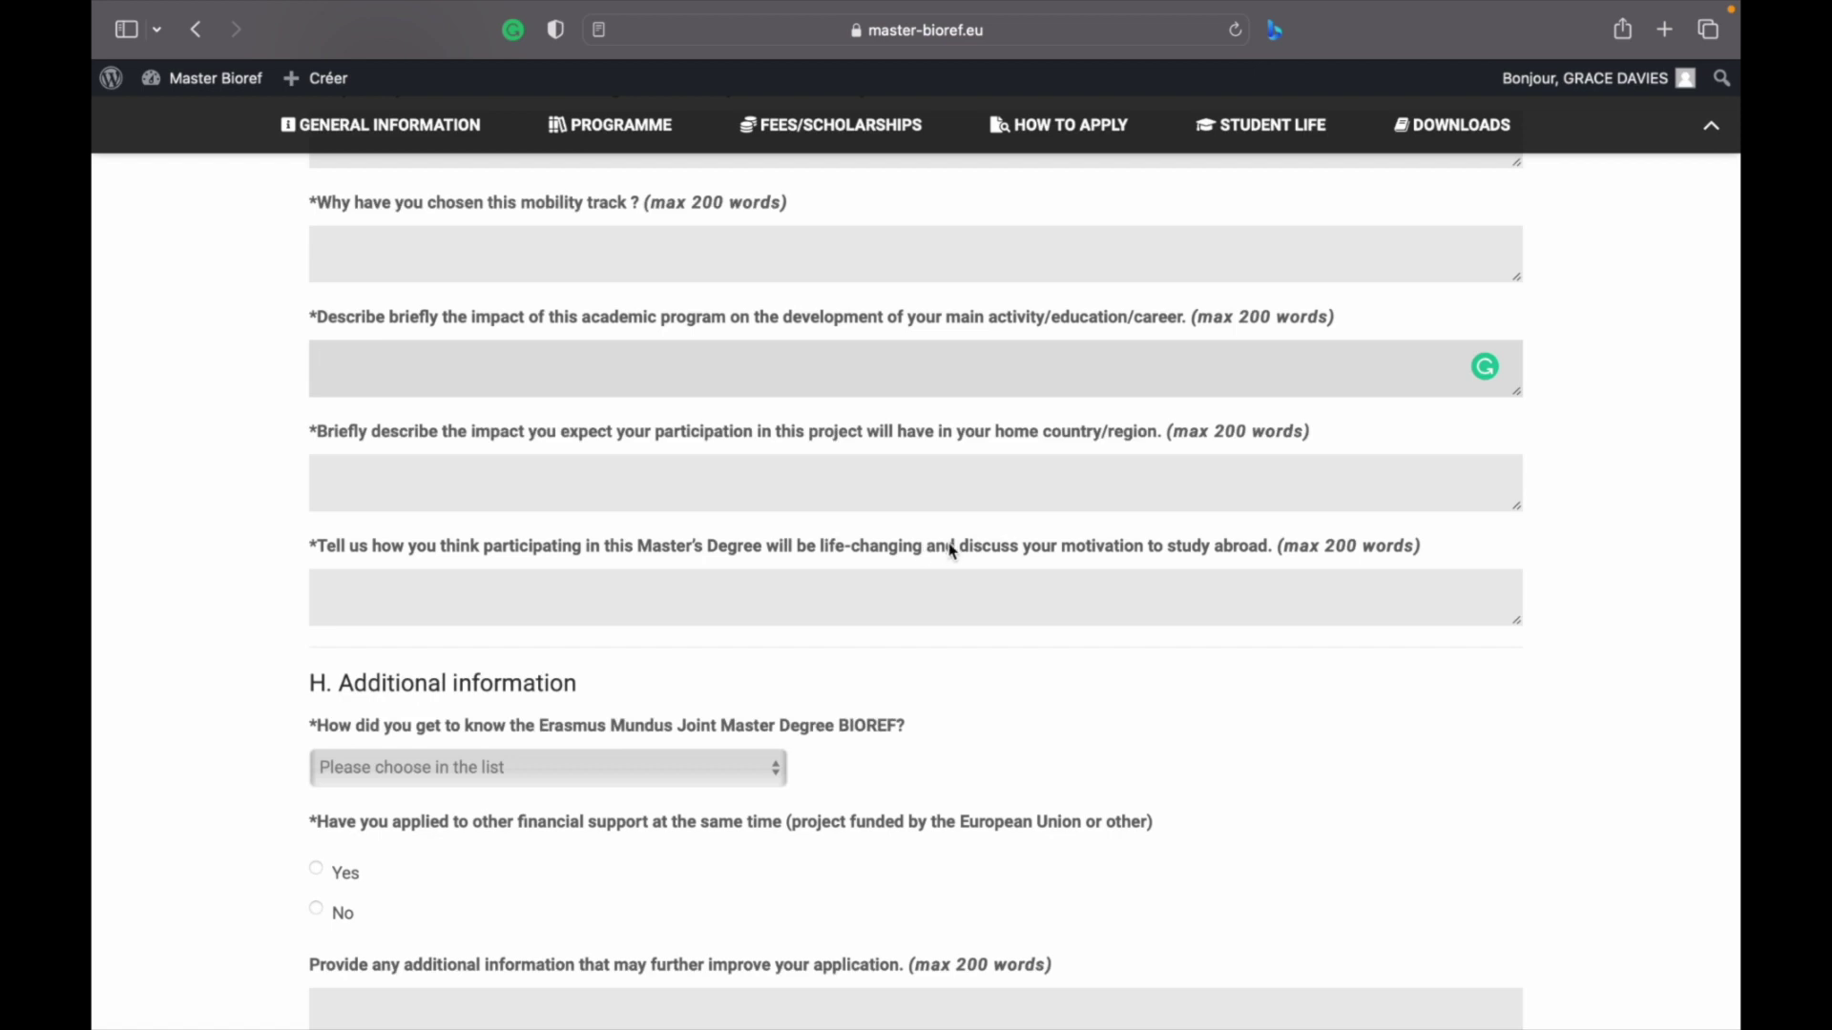
scroll(951, 551, down, 2)
scroll(948, 547, up, 4)
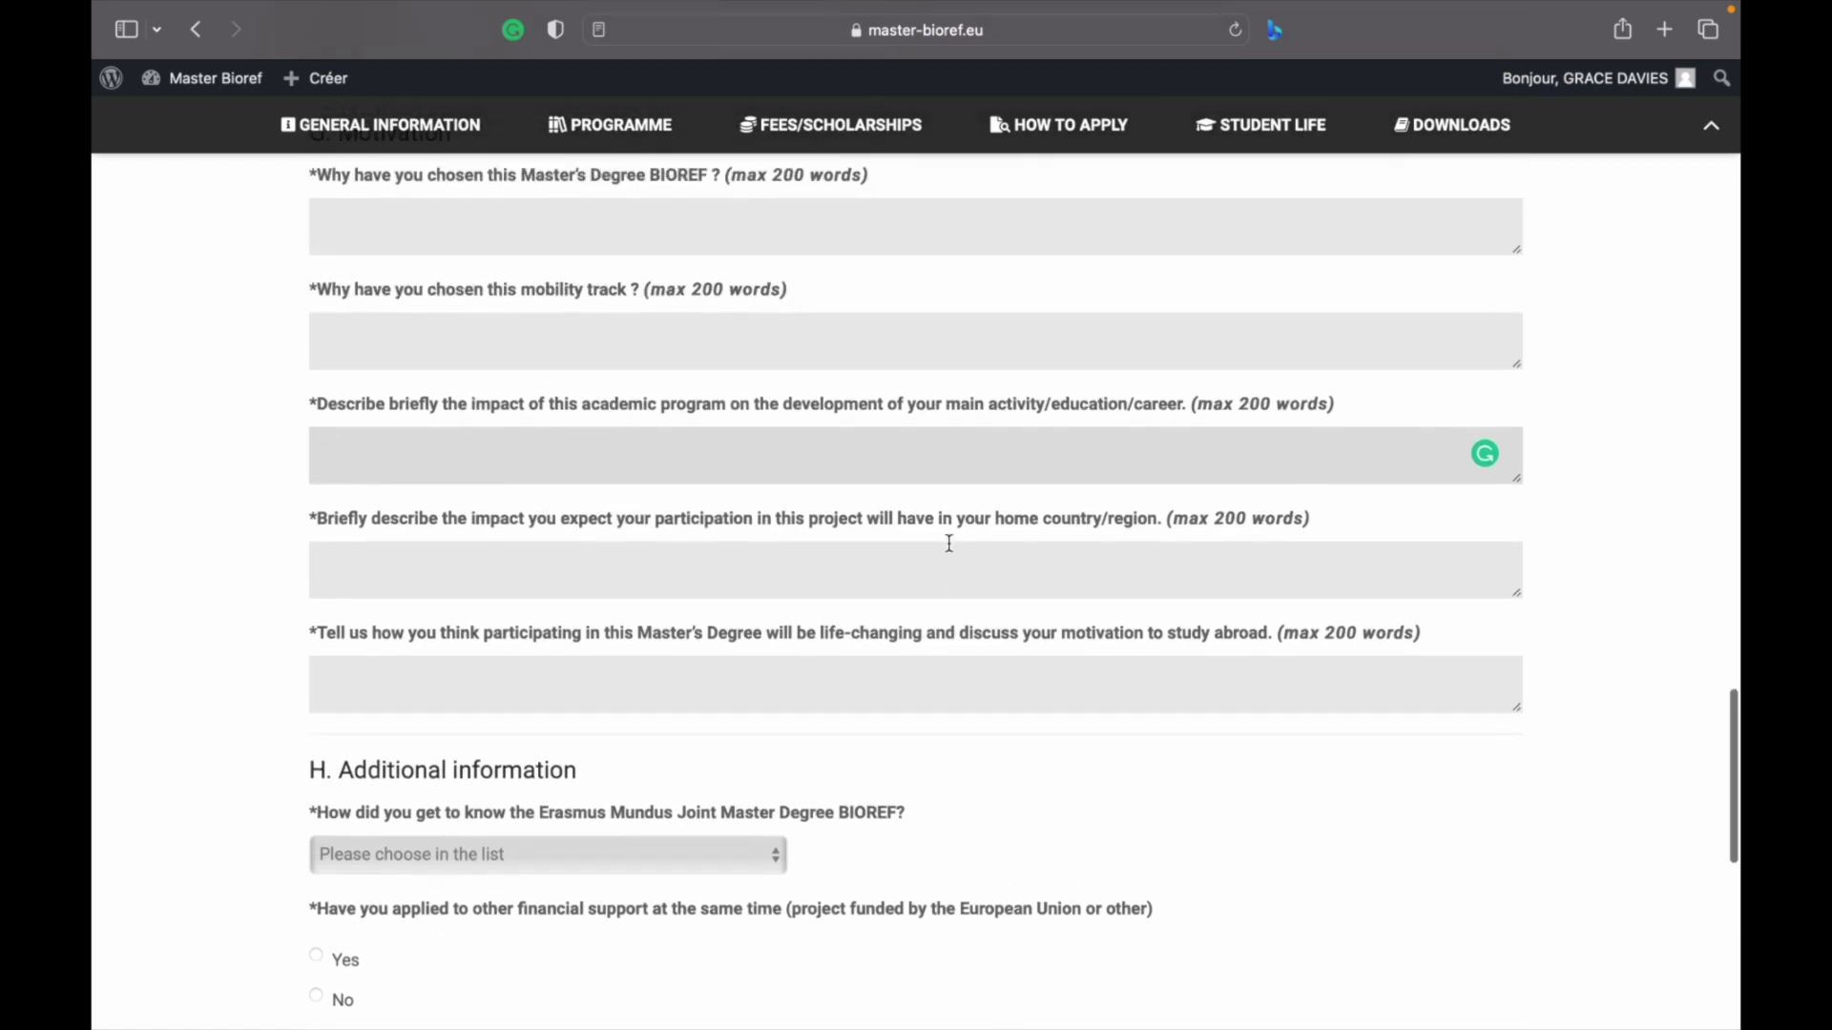
scroll(735, 505, up, 1)
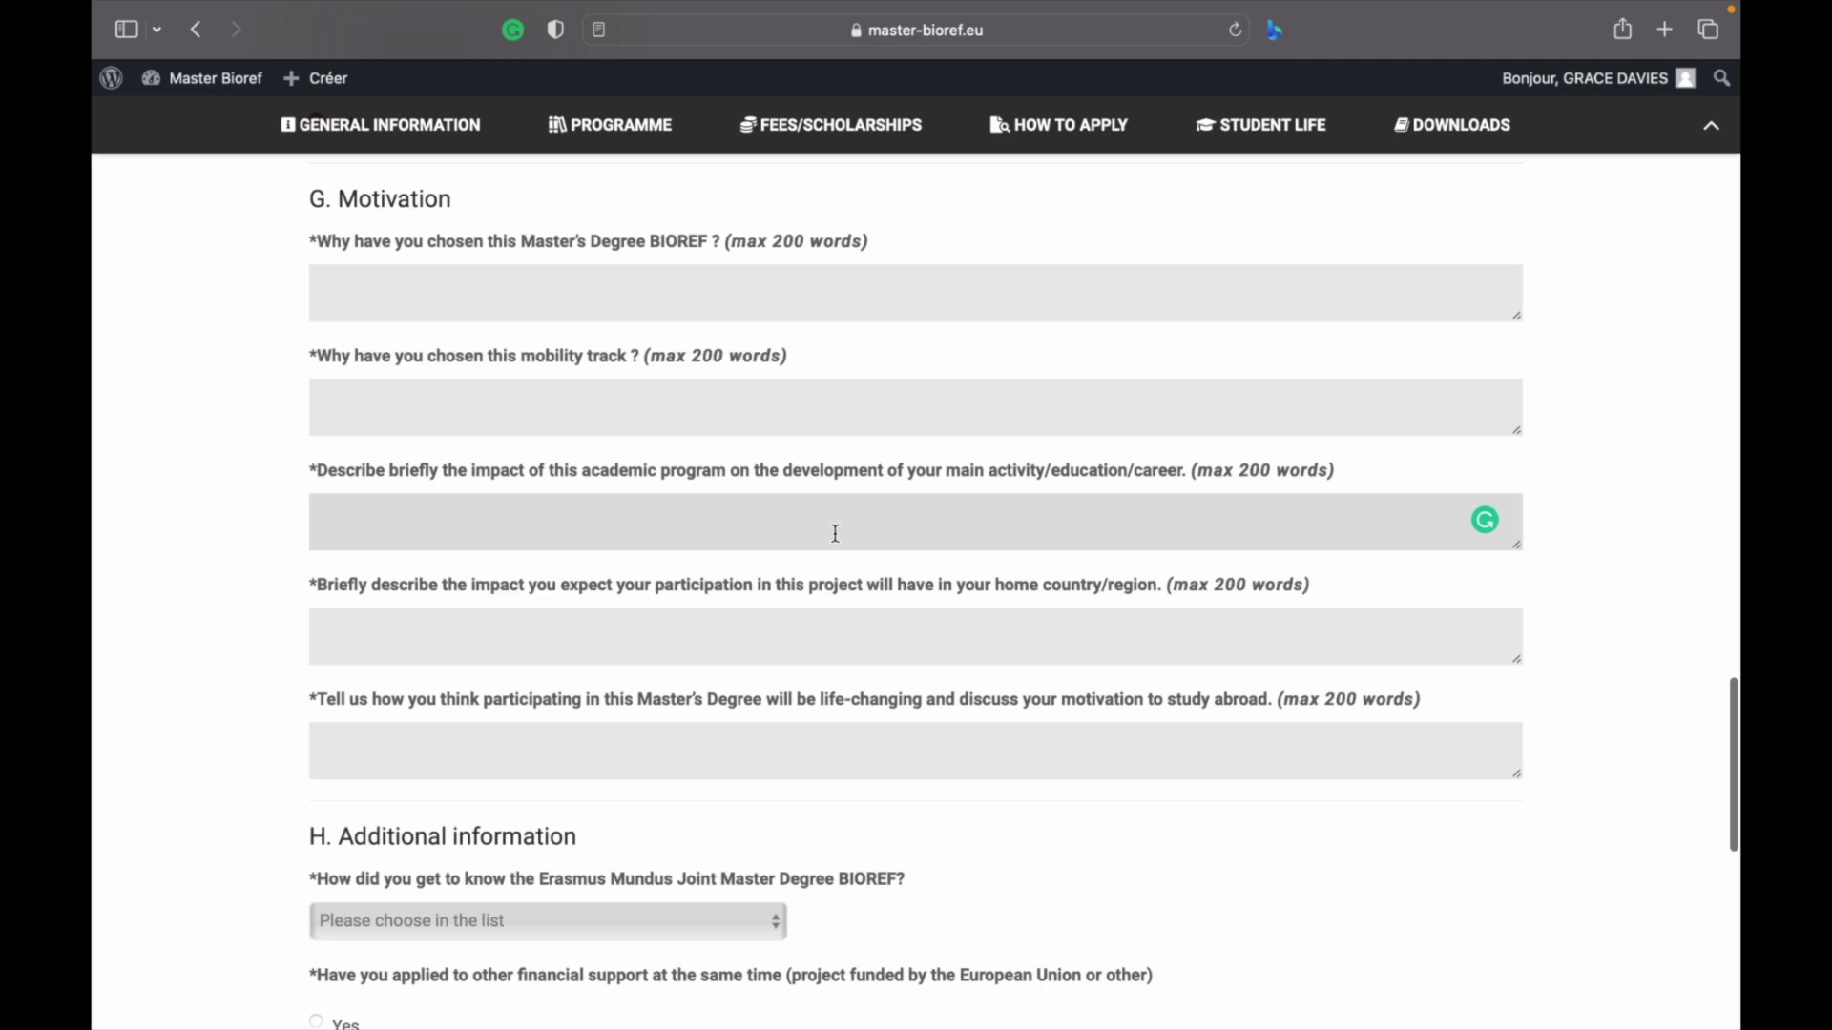
scroll(837, 535, down, 1)
scroll(836, 541, up, 1)
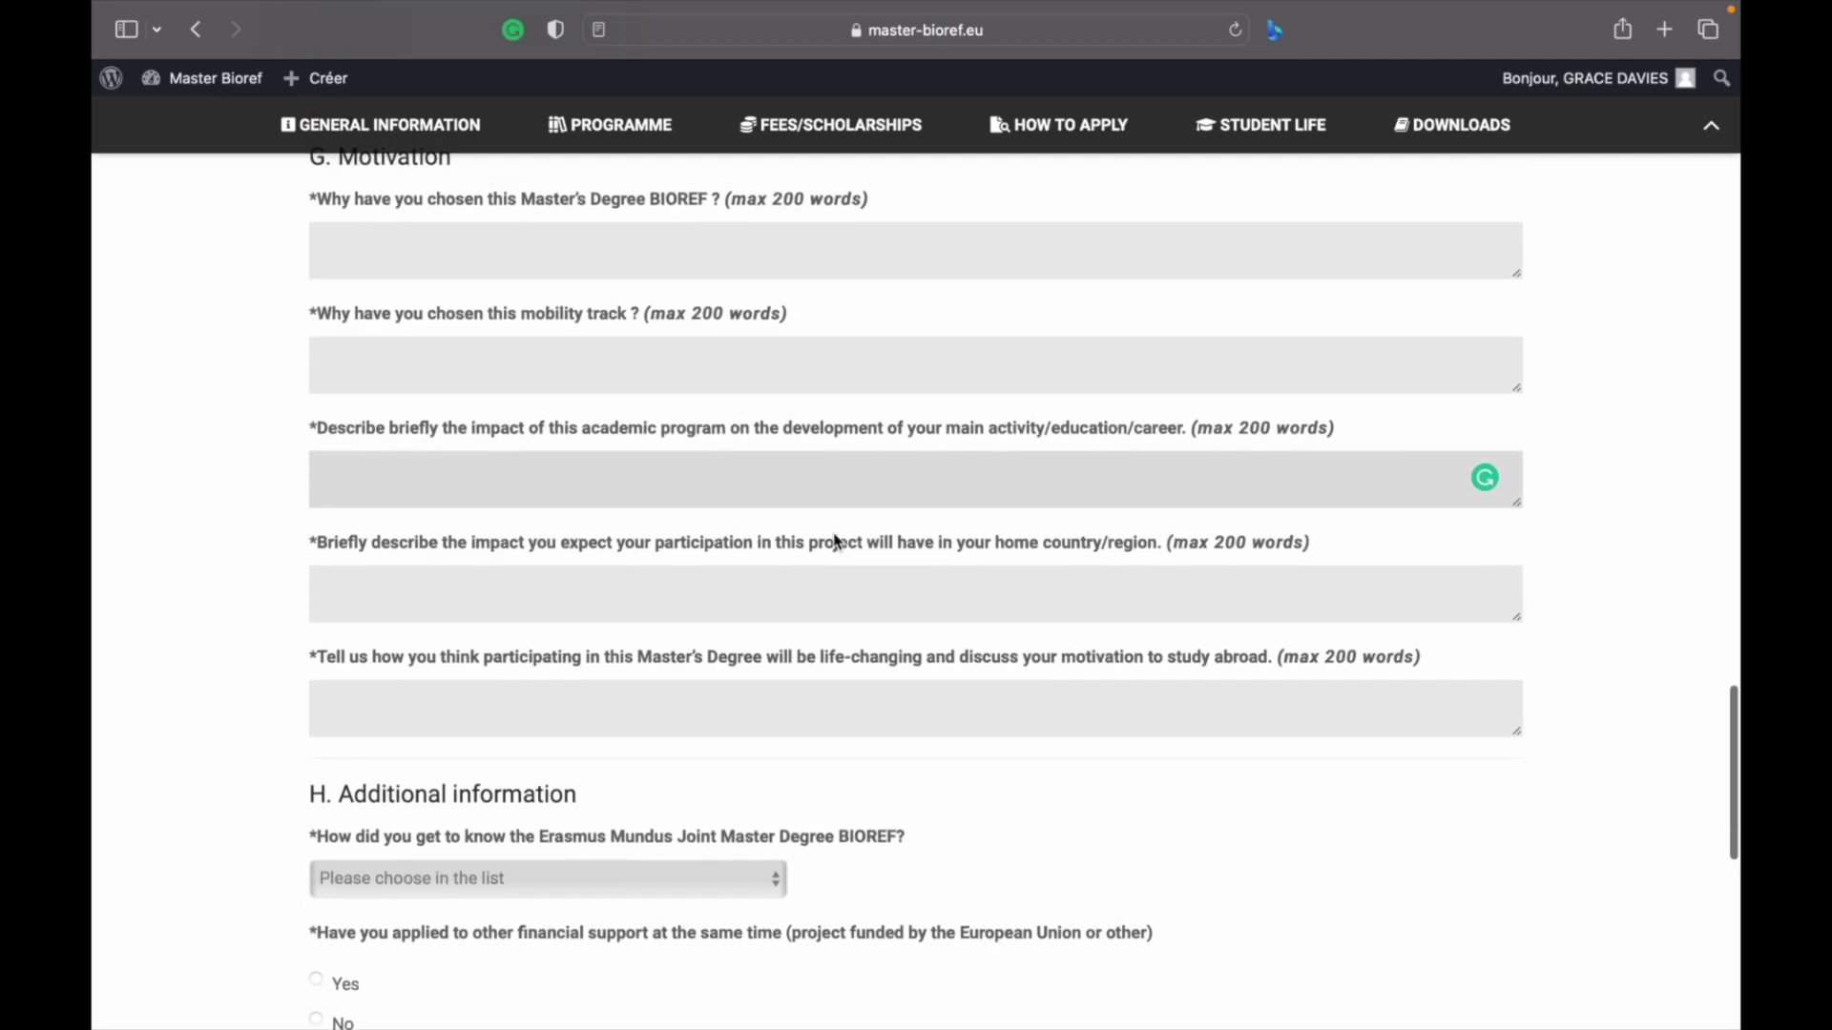
scroll(684, 456, down, 1)
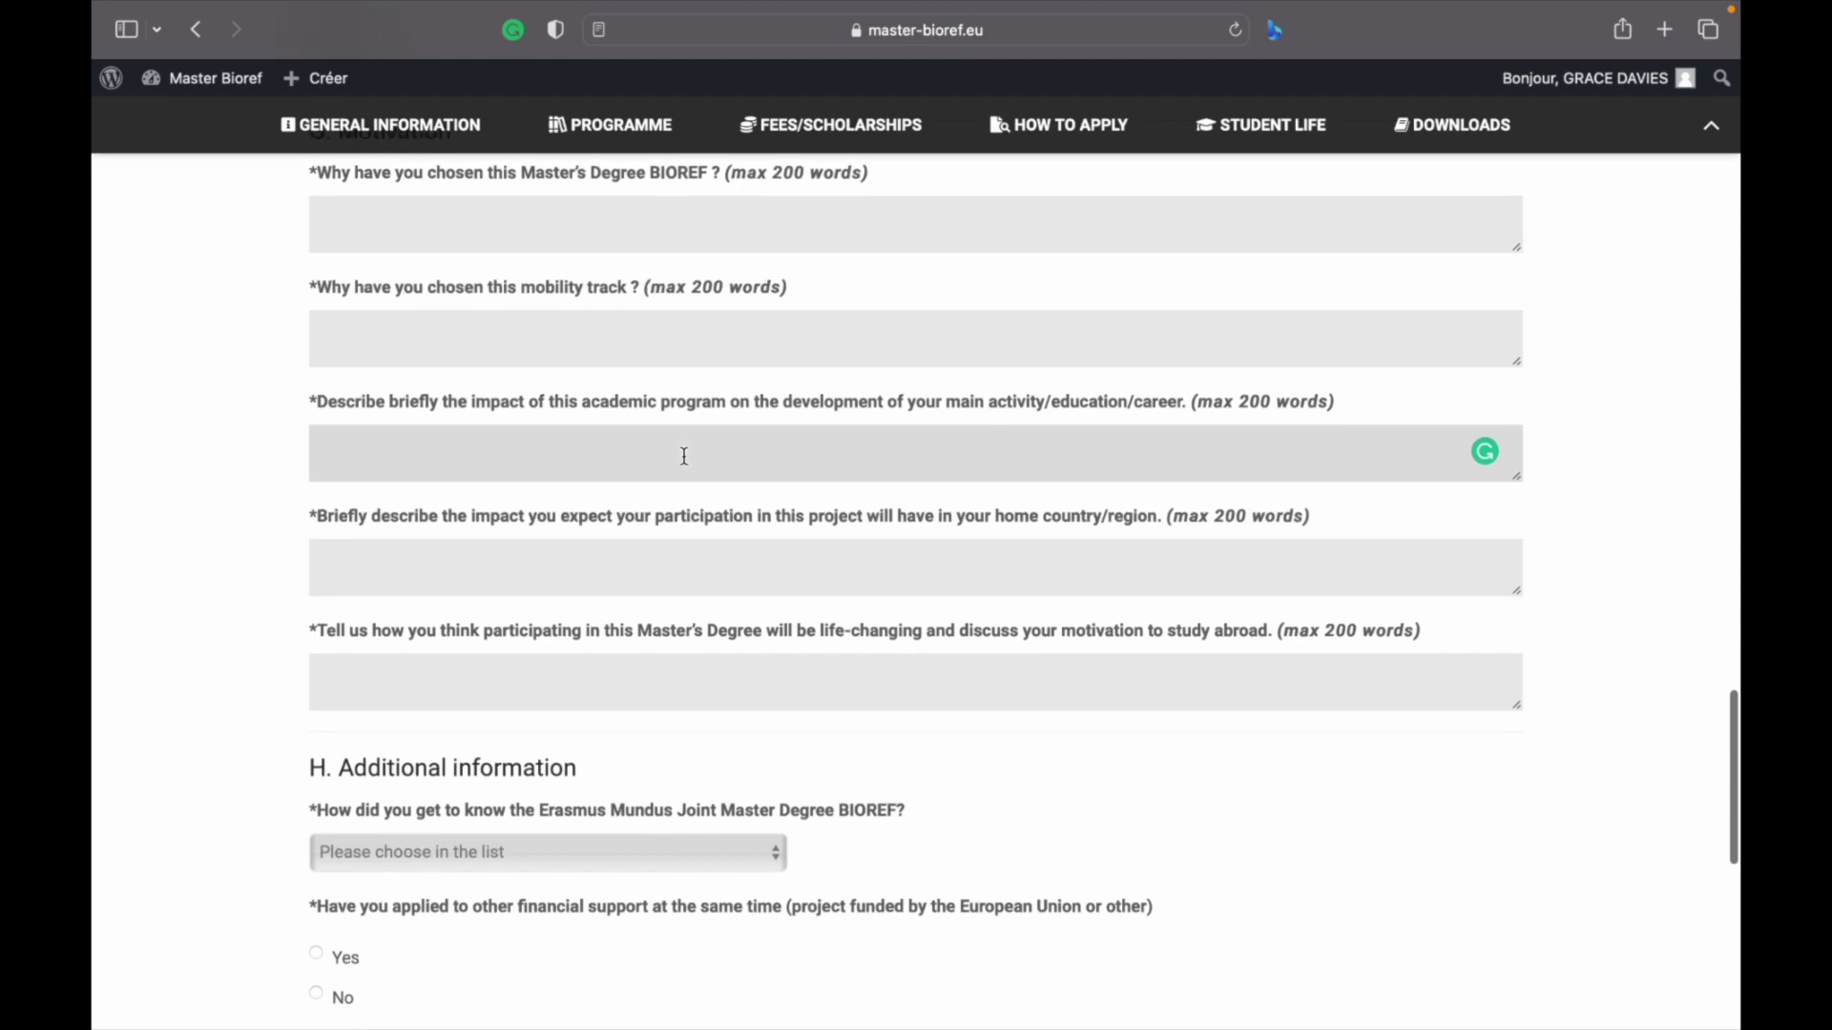
scroll(684, 456, down, 5)
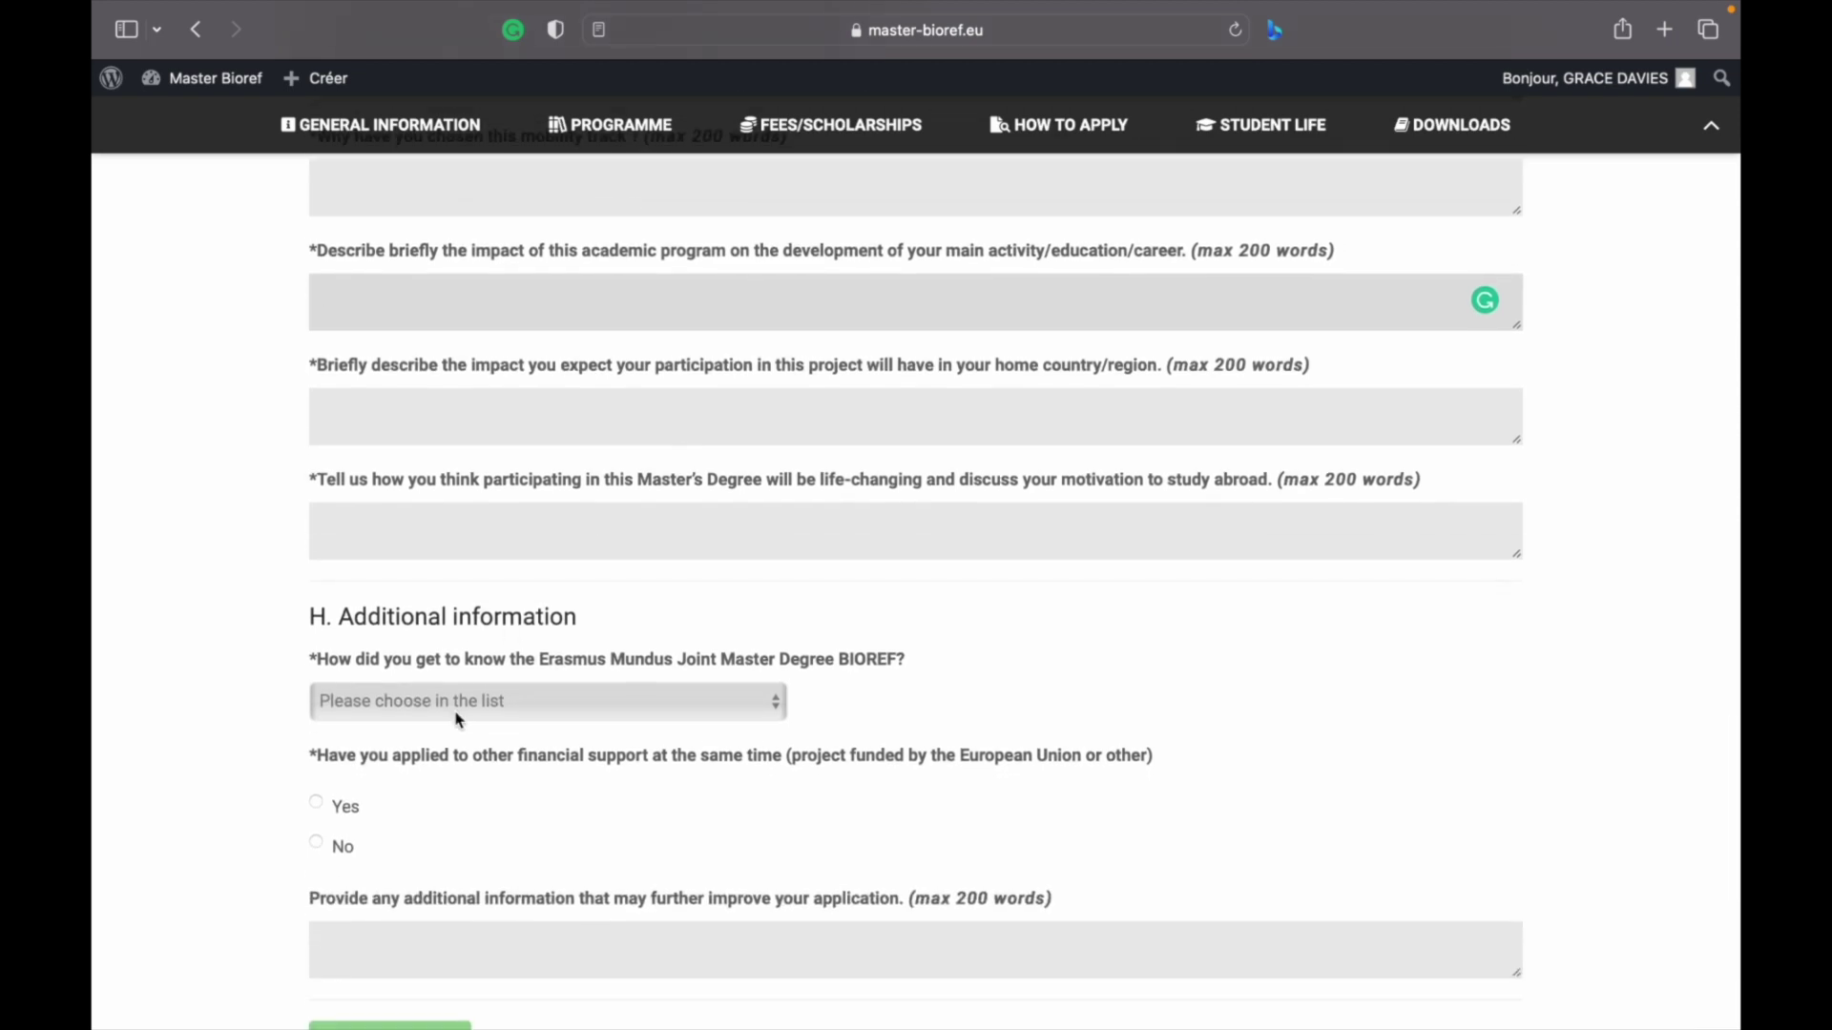
scroll(456, 722, down, 3)
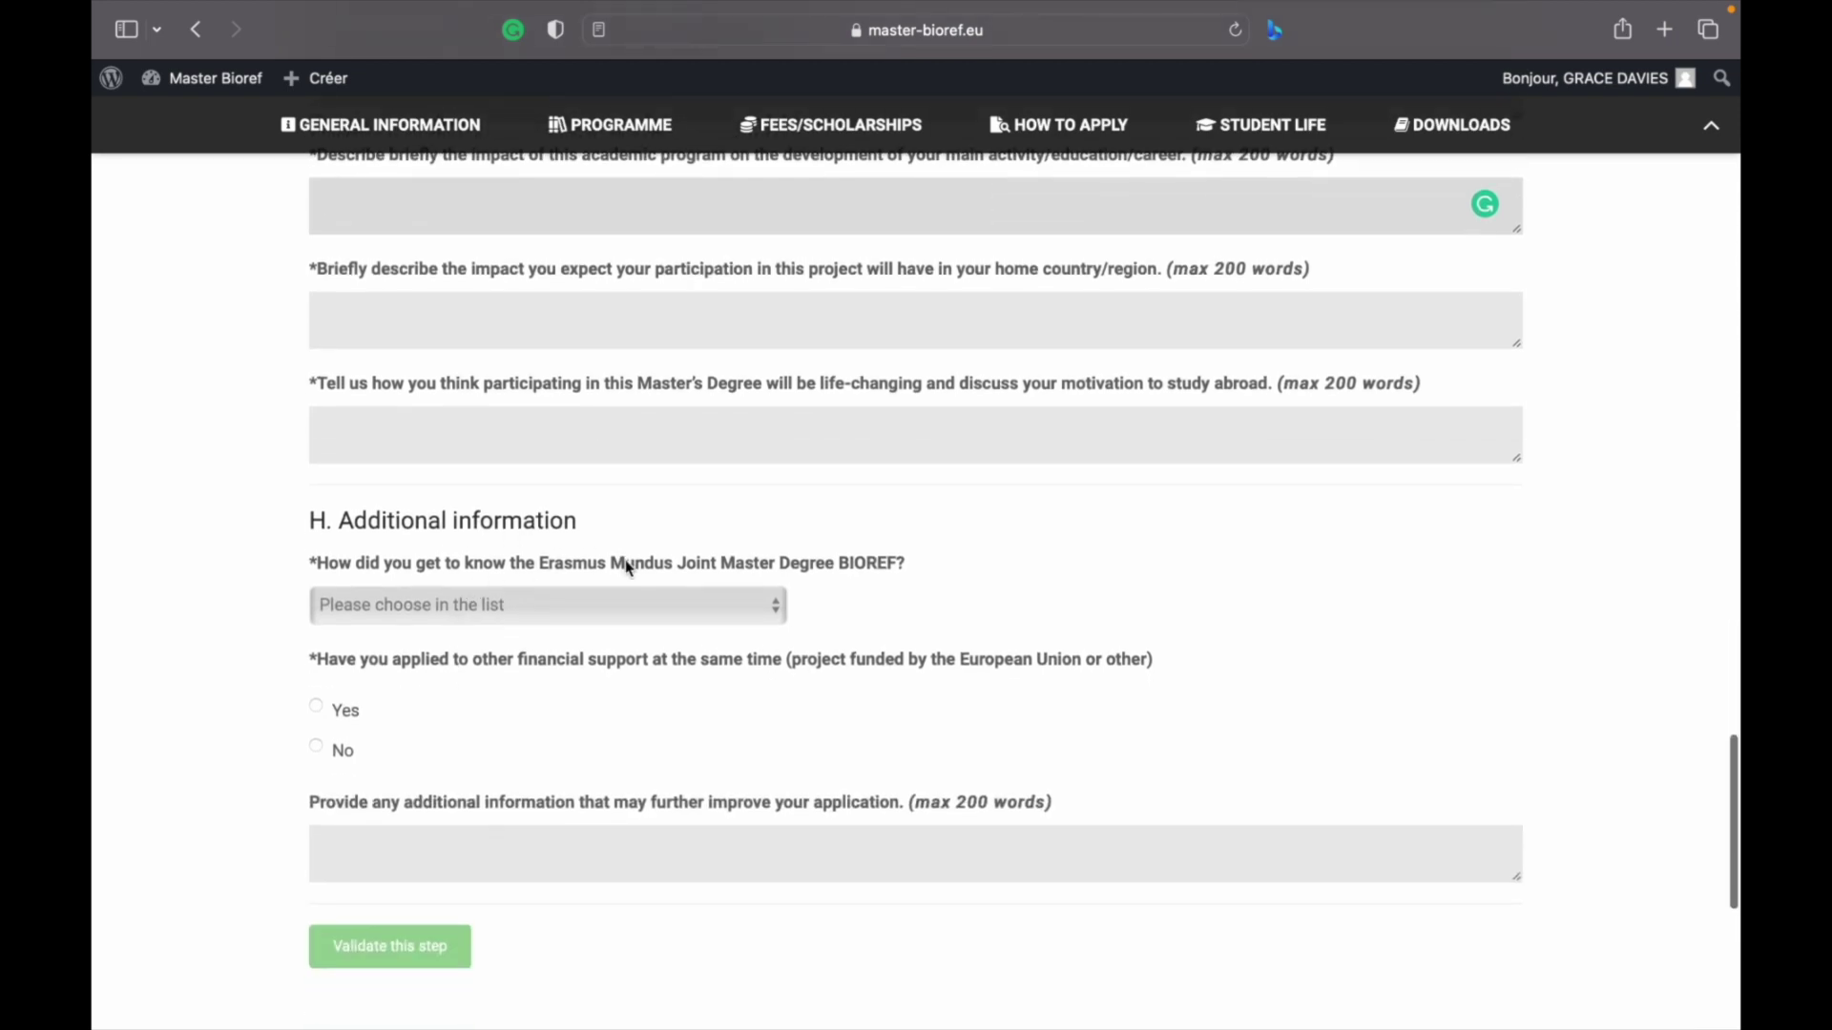
click(606, 607)
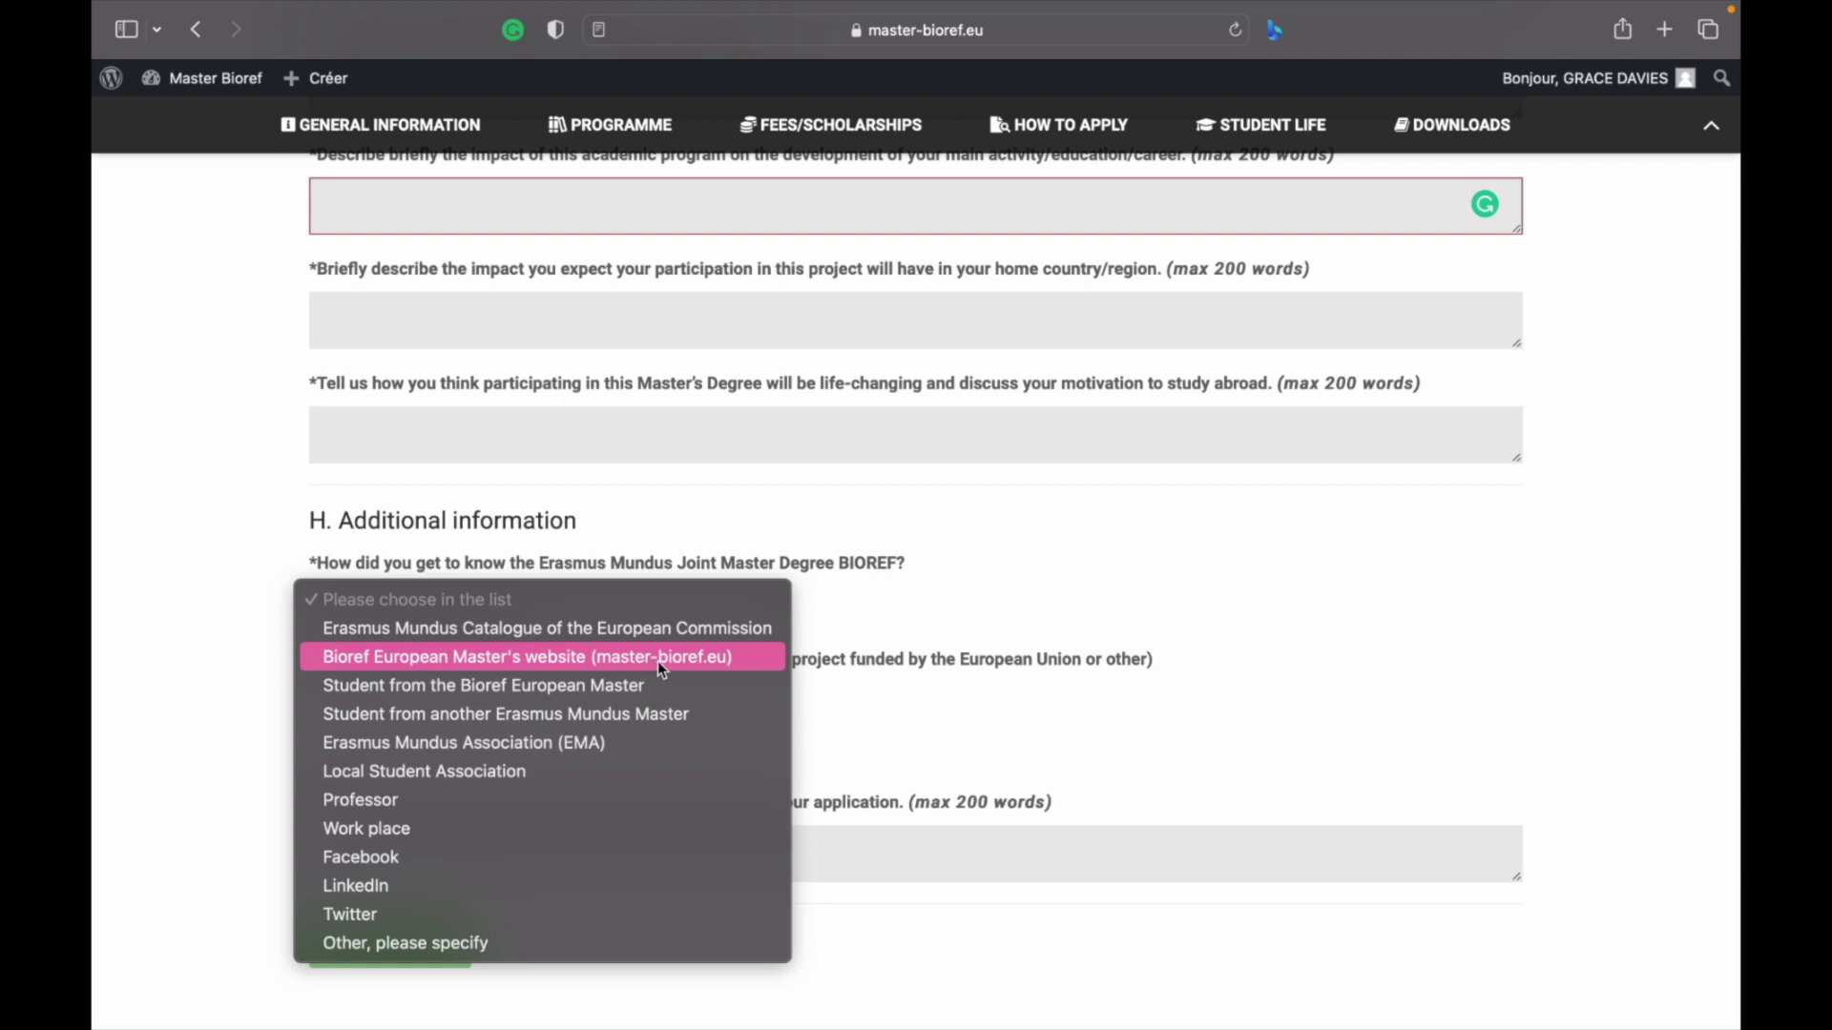
click(965, 599)
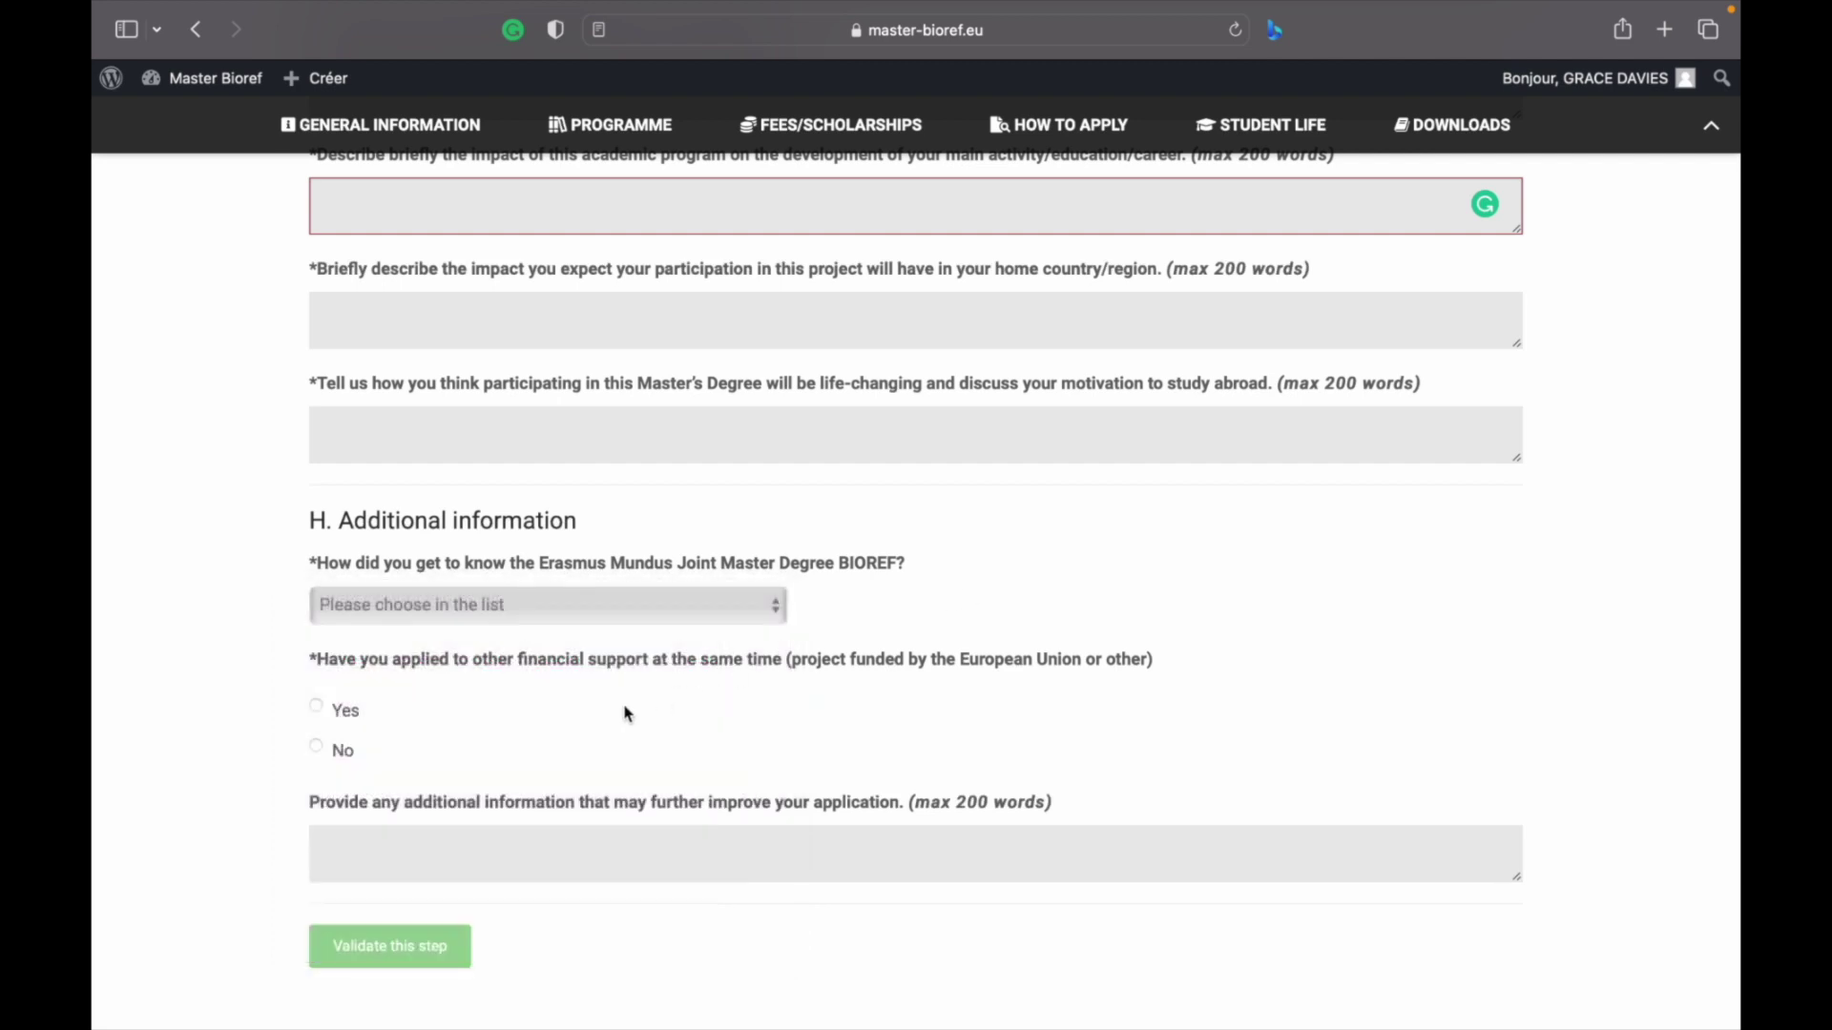
scroll(442, 683, down, 2)
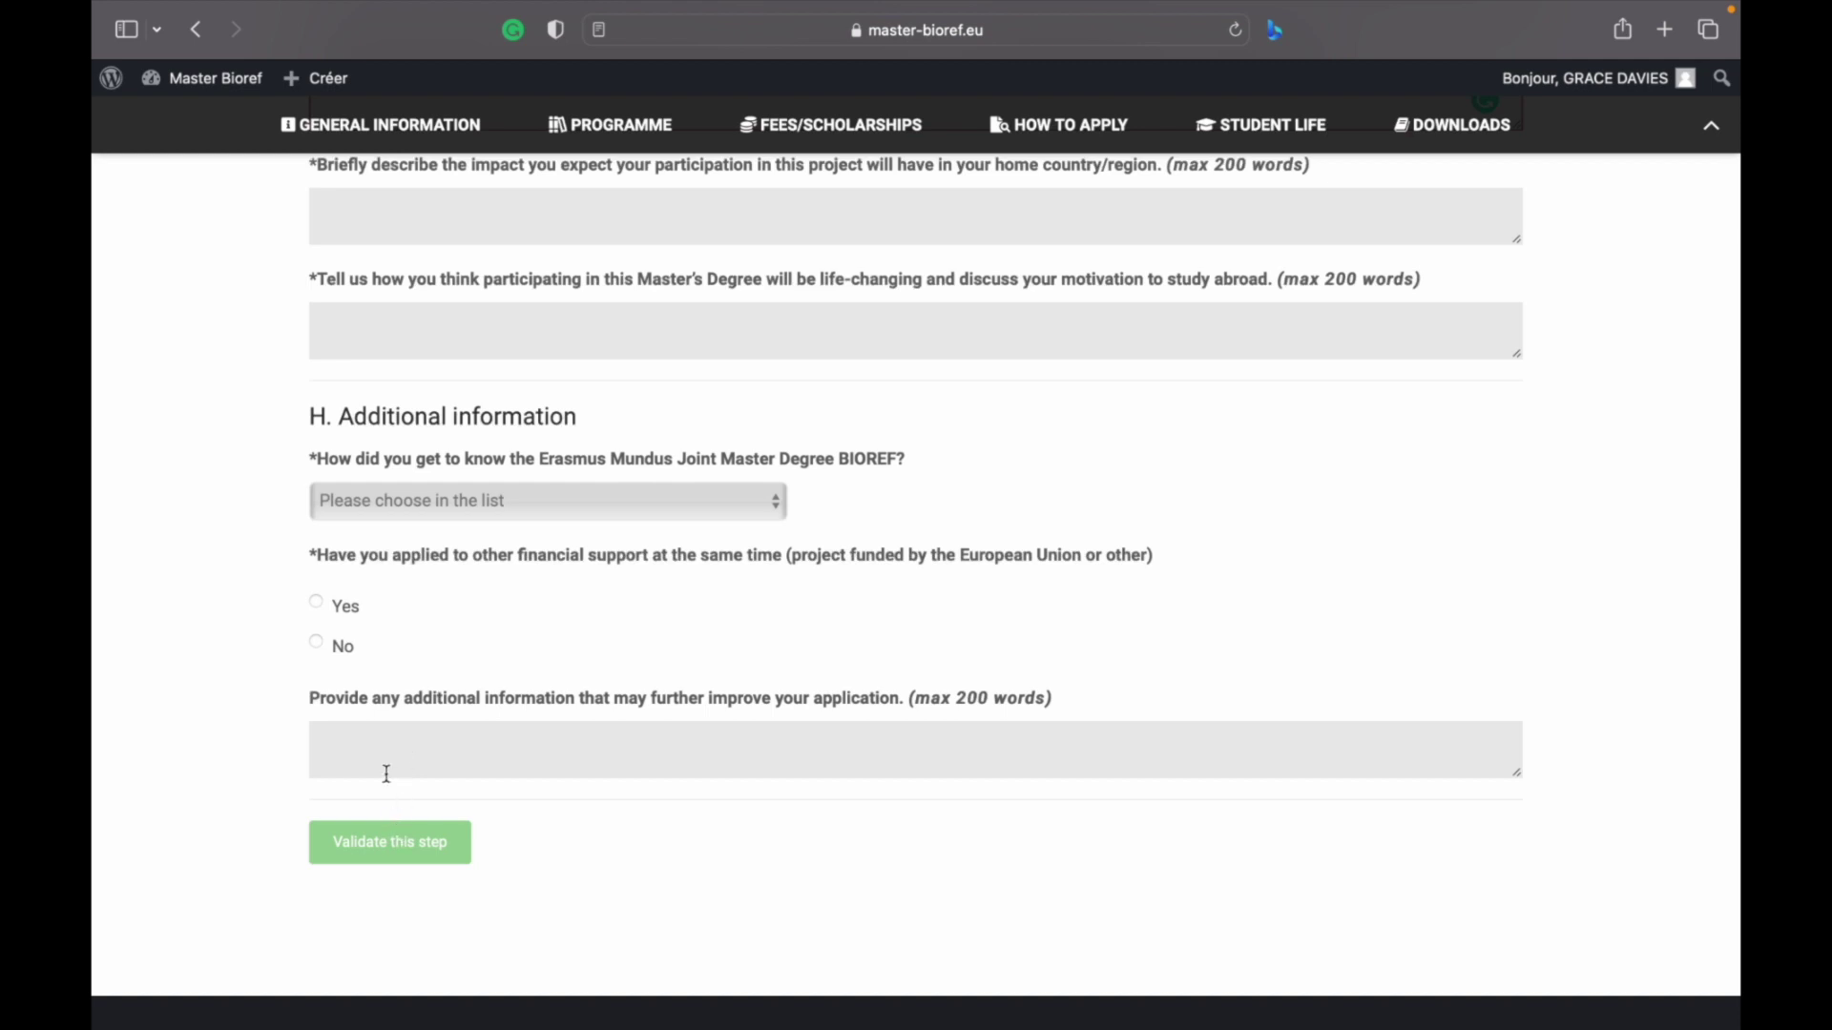
click(386, 773)
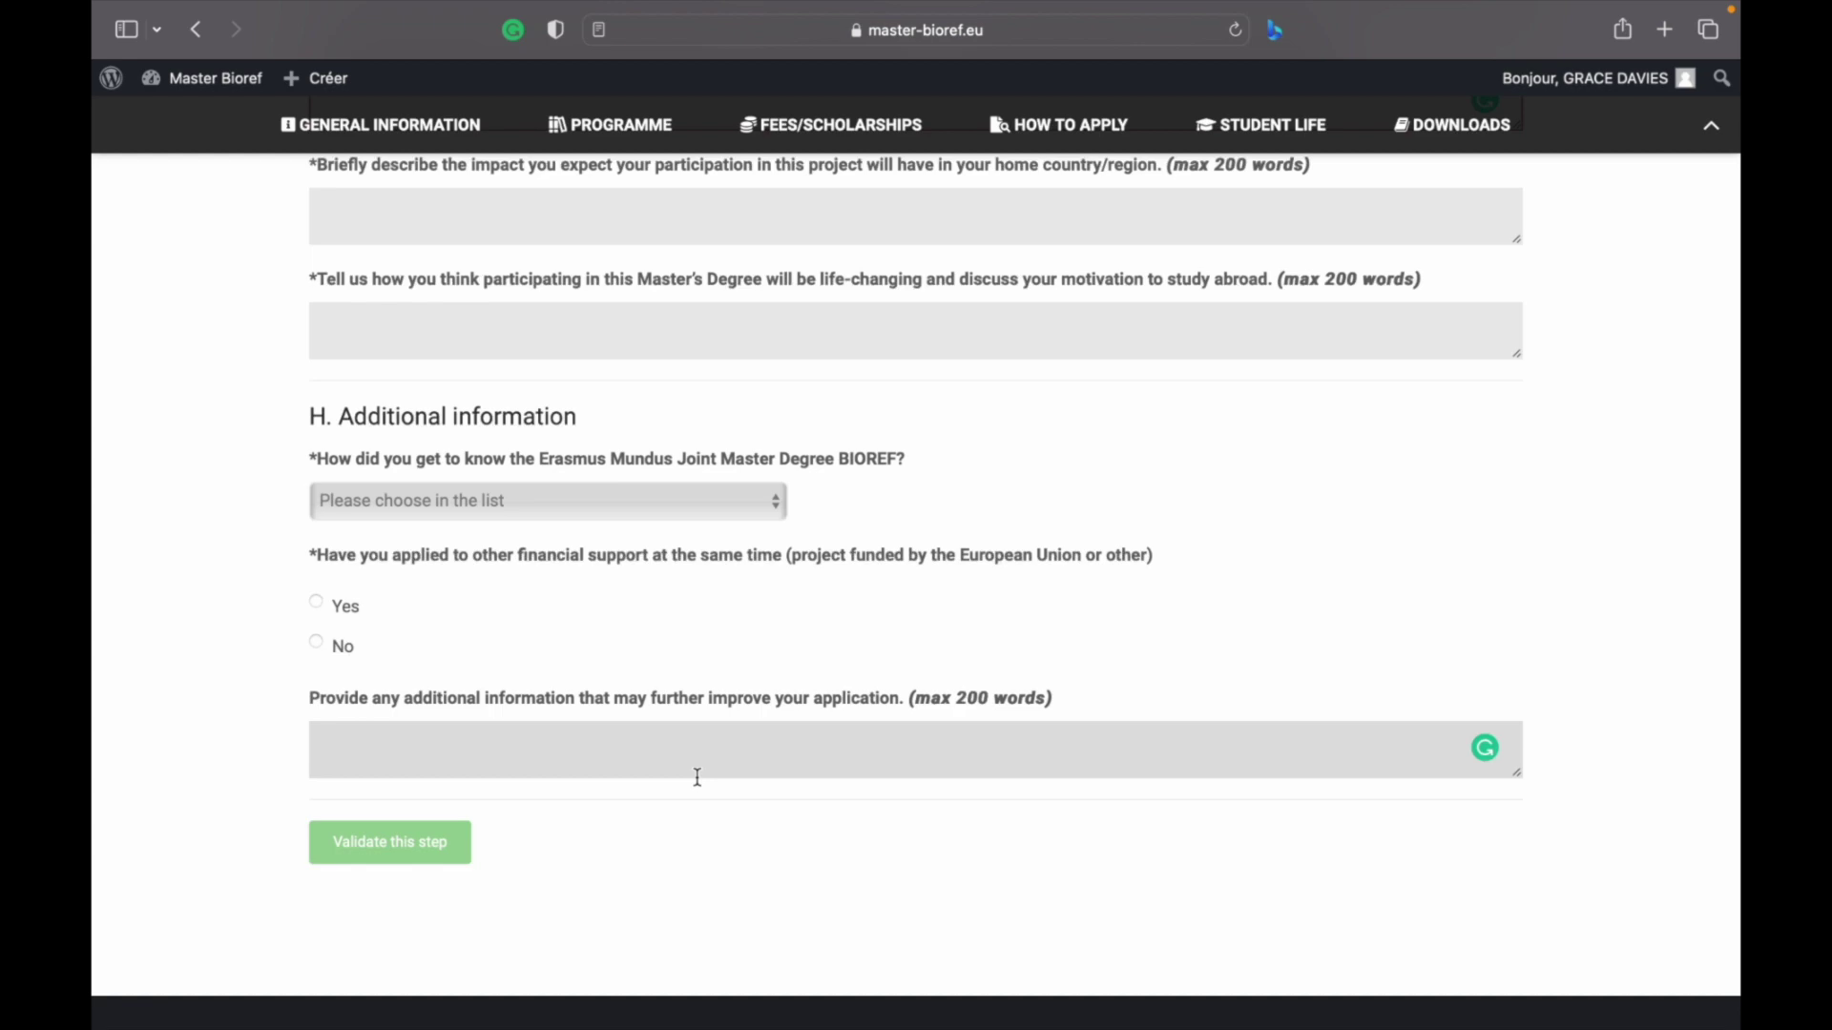
Review the degree, language and referee details, then select the first Motivation answer on why BIOREF was chosen
scroll(697, 777, up, 20)
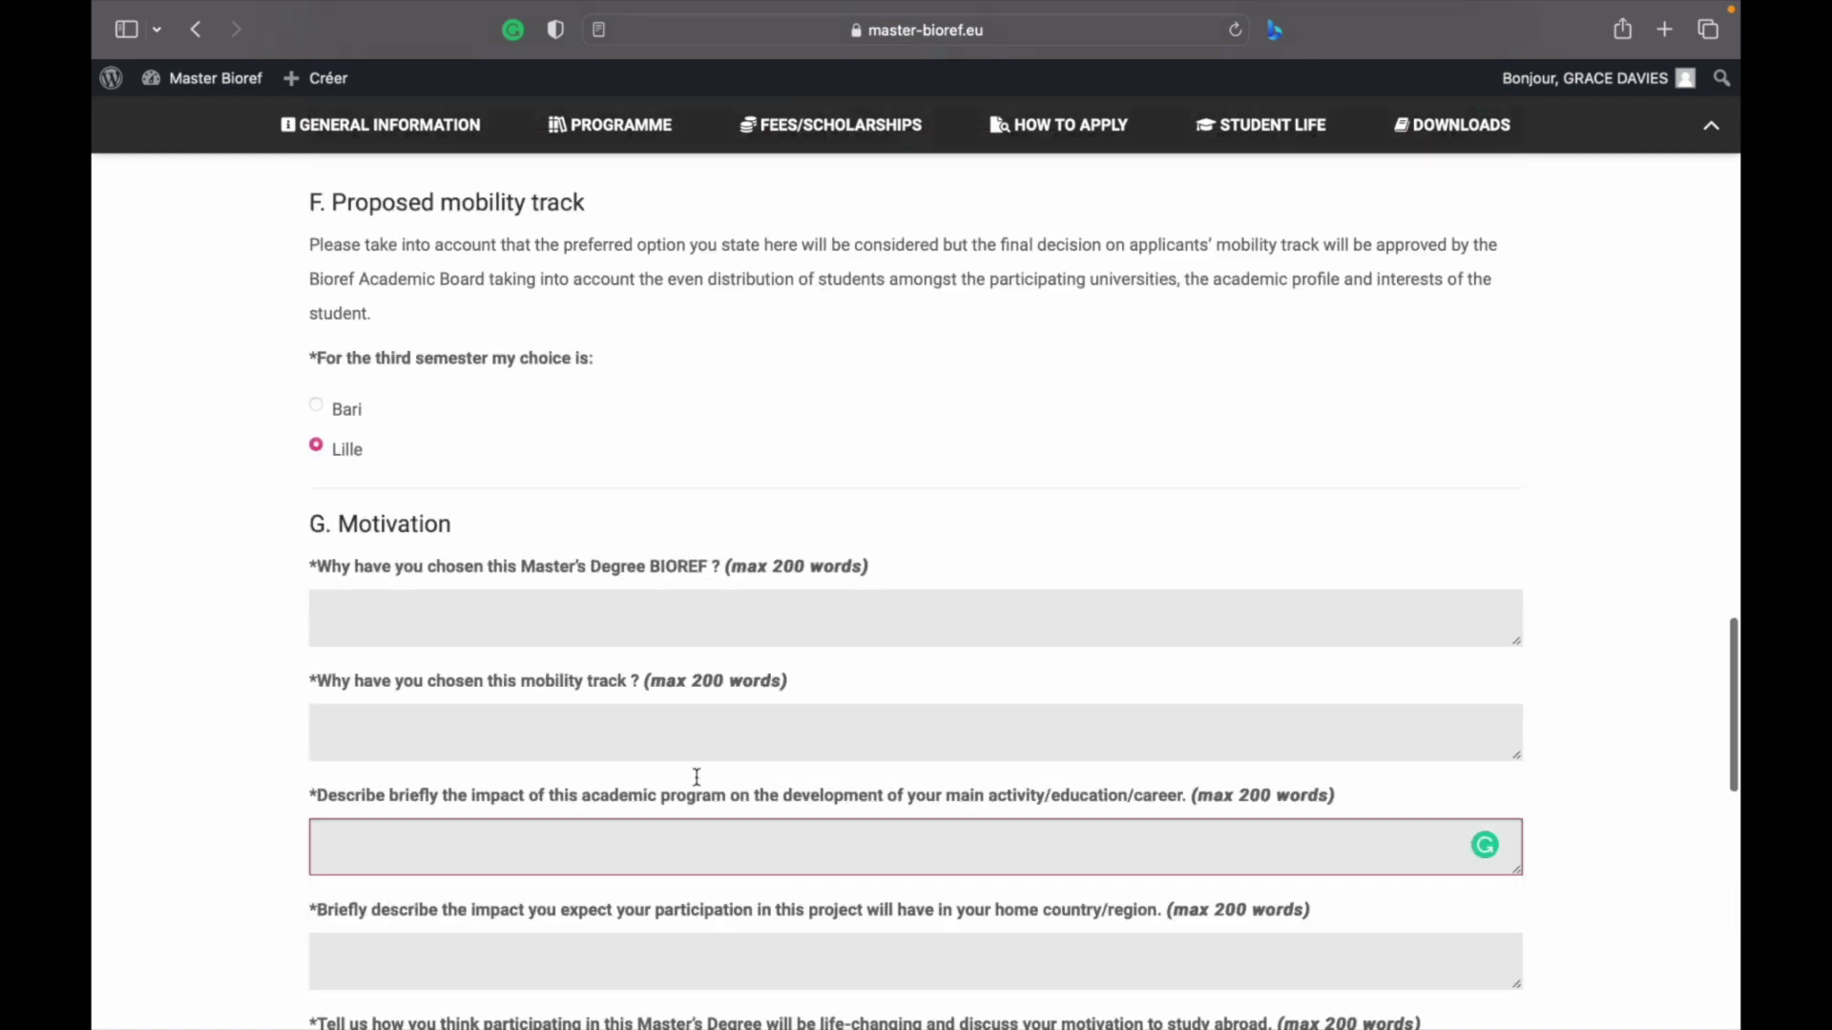
scroll(696, 778, up, 20)
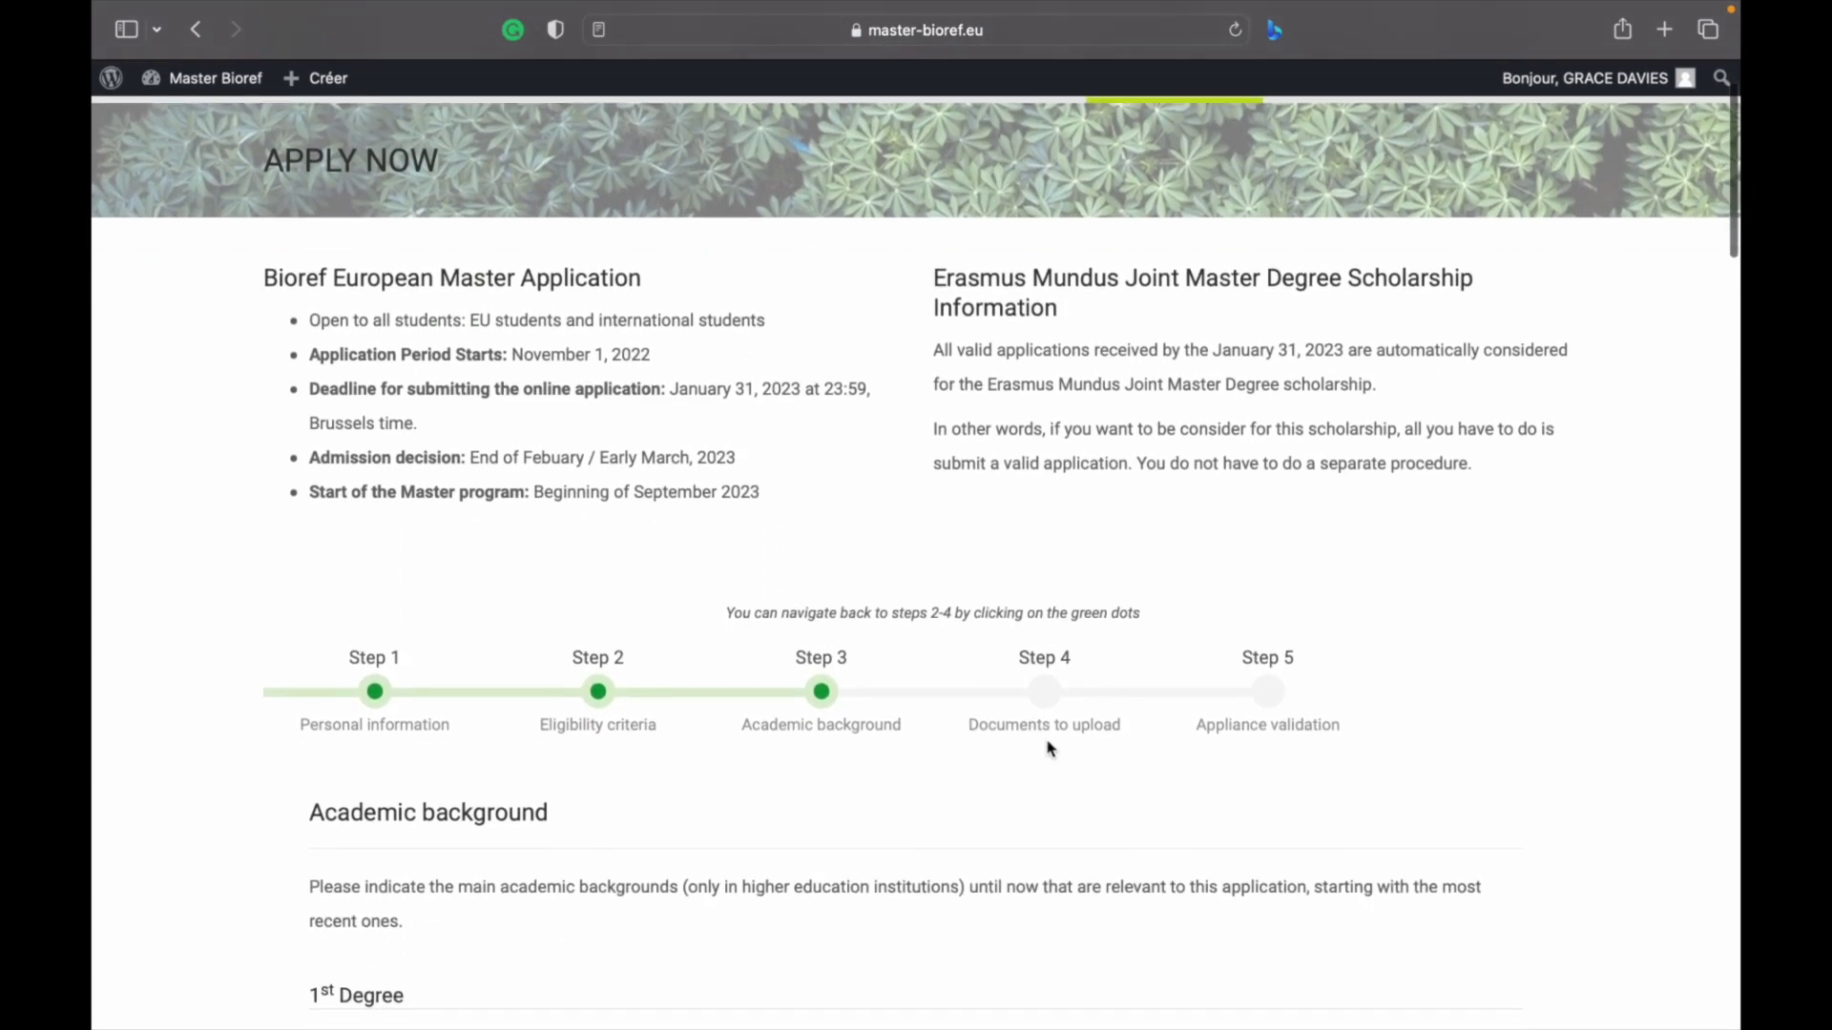
scroll(1050, 749, down, 2)
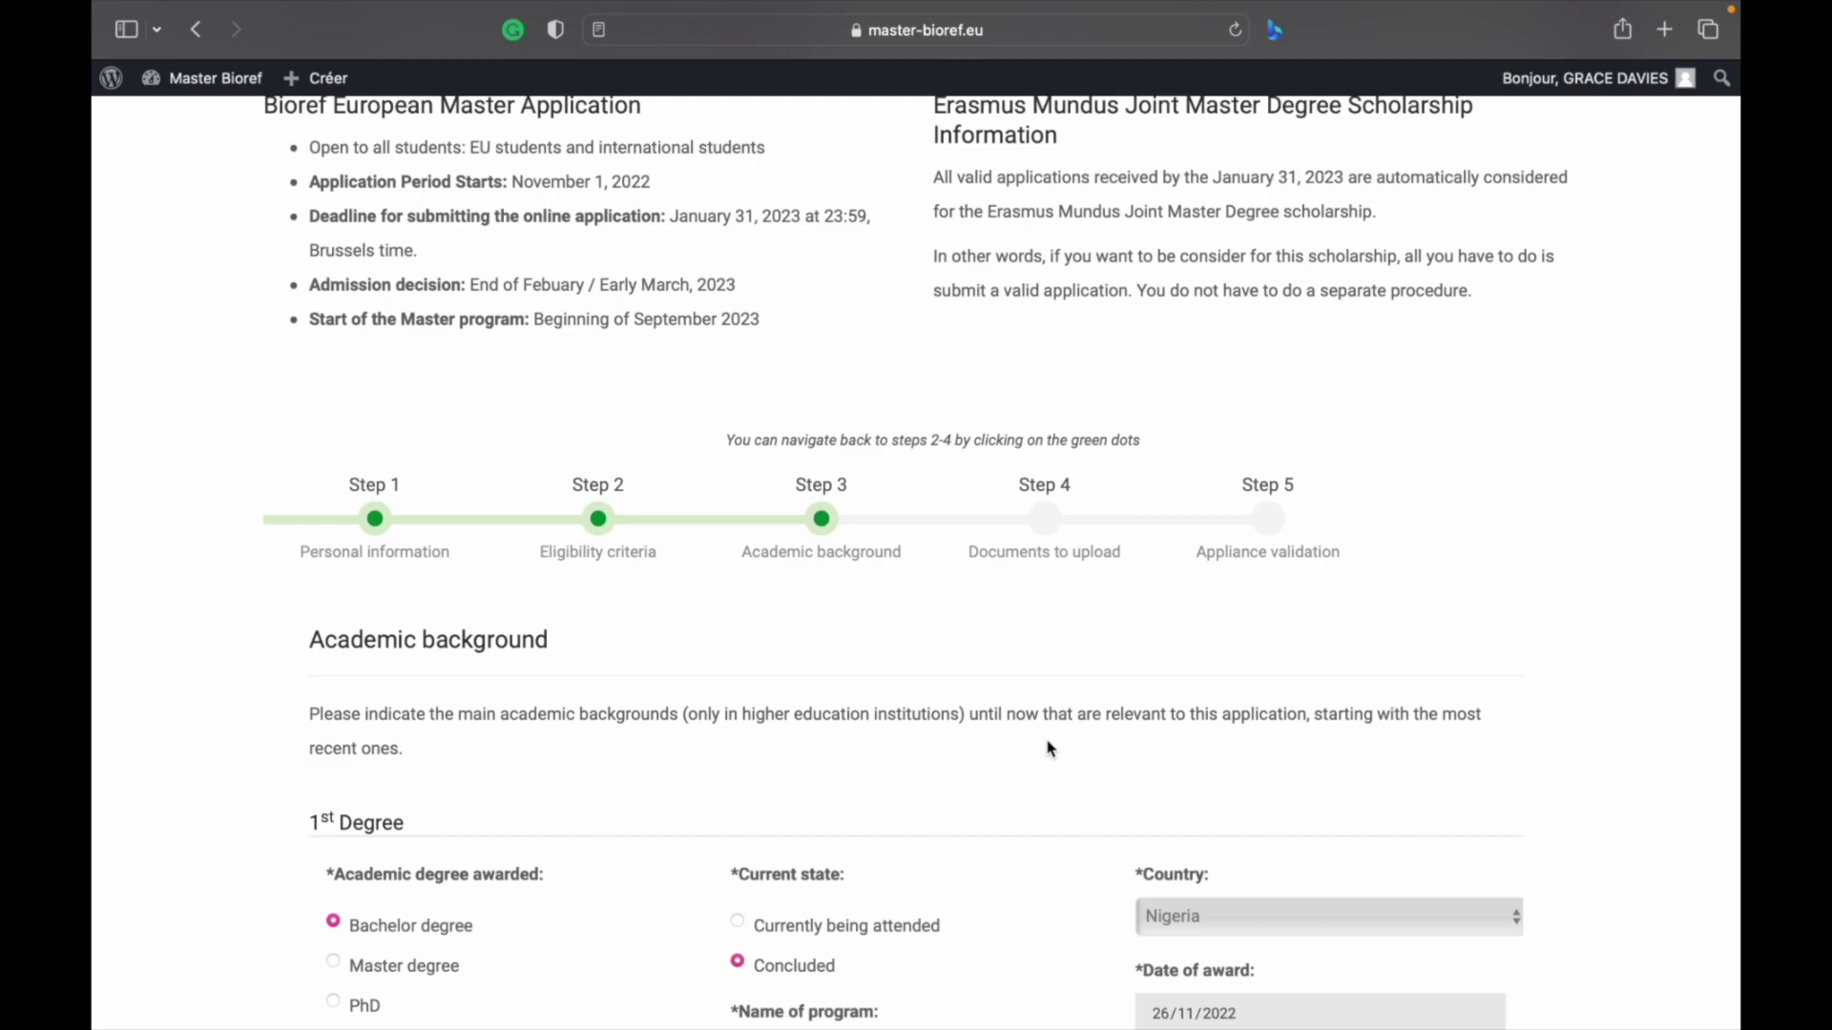
scroll(1050, 749, down, 5)
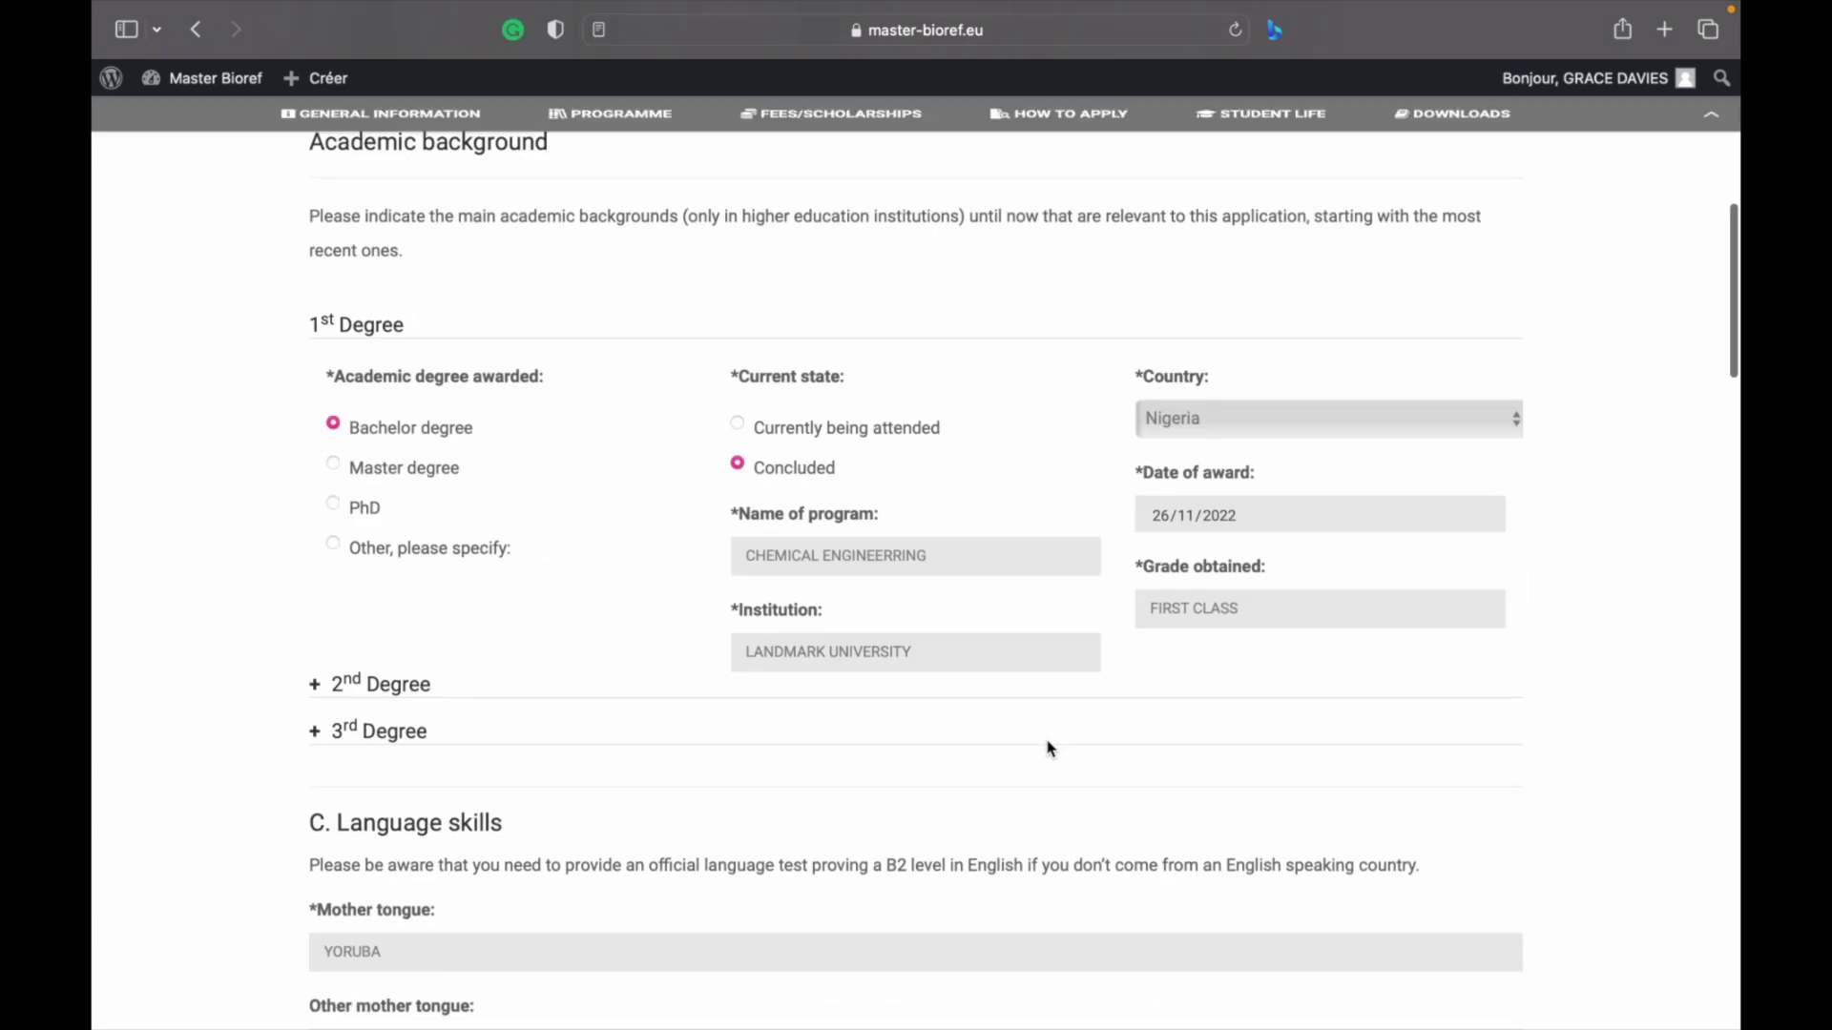
scroll(1049, 749, down, 15)
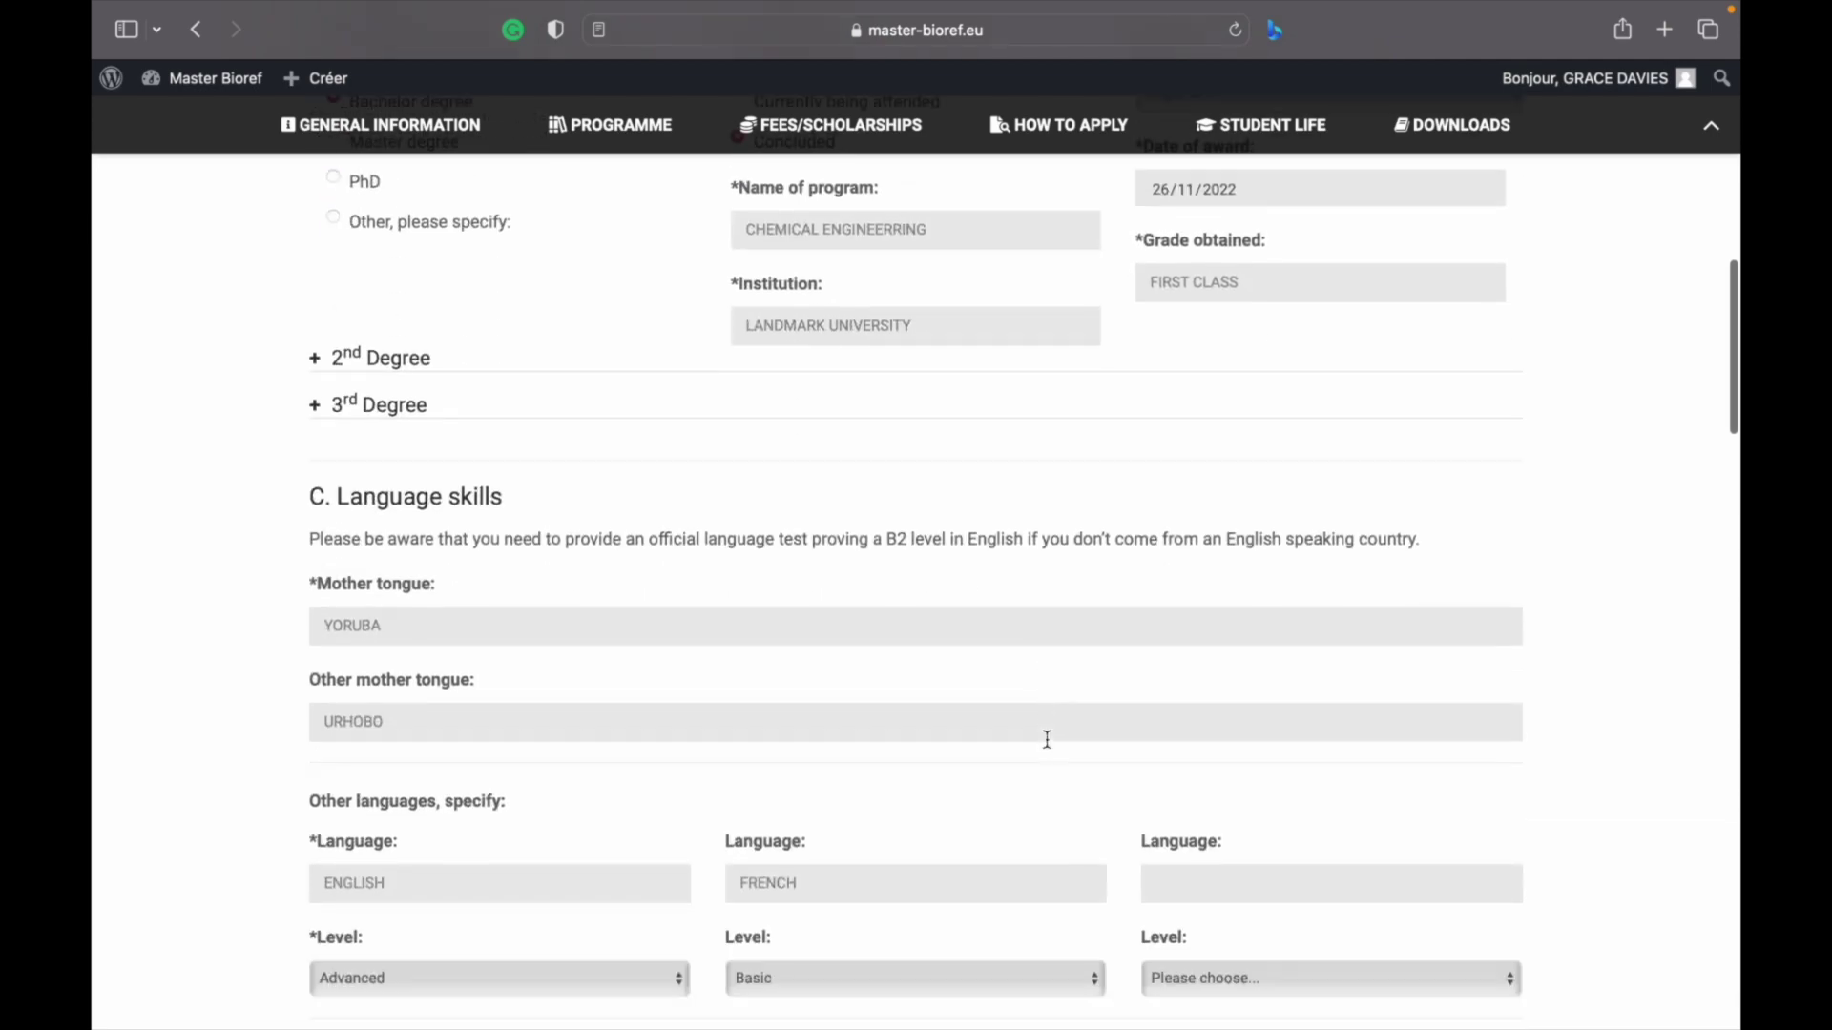
scroll(798, 376, up, 2)
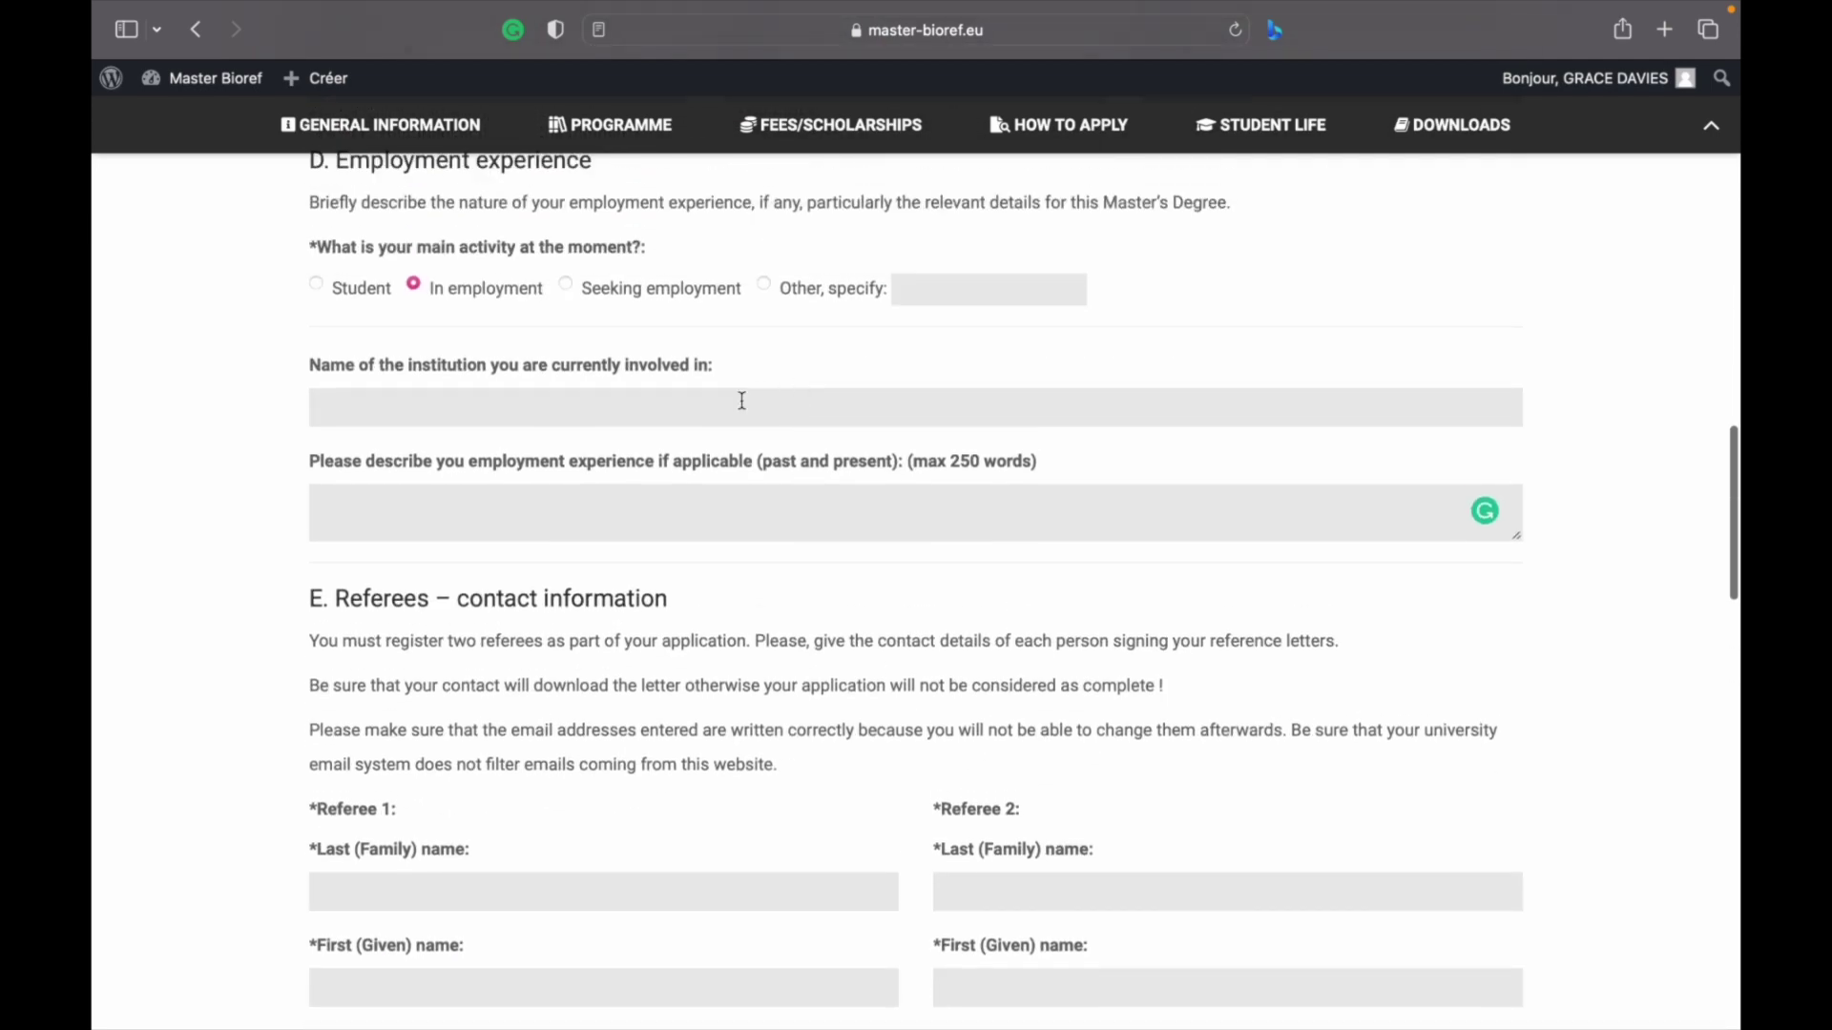
scroll(742, 401, down, 10)
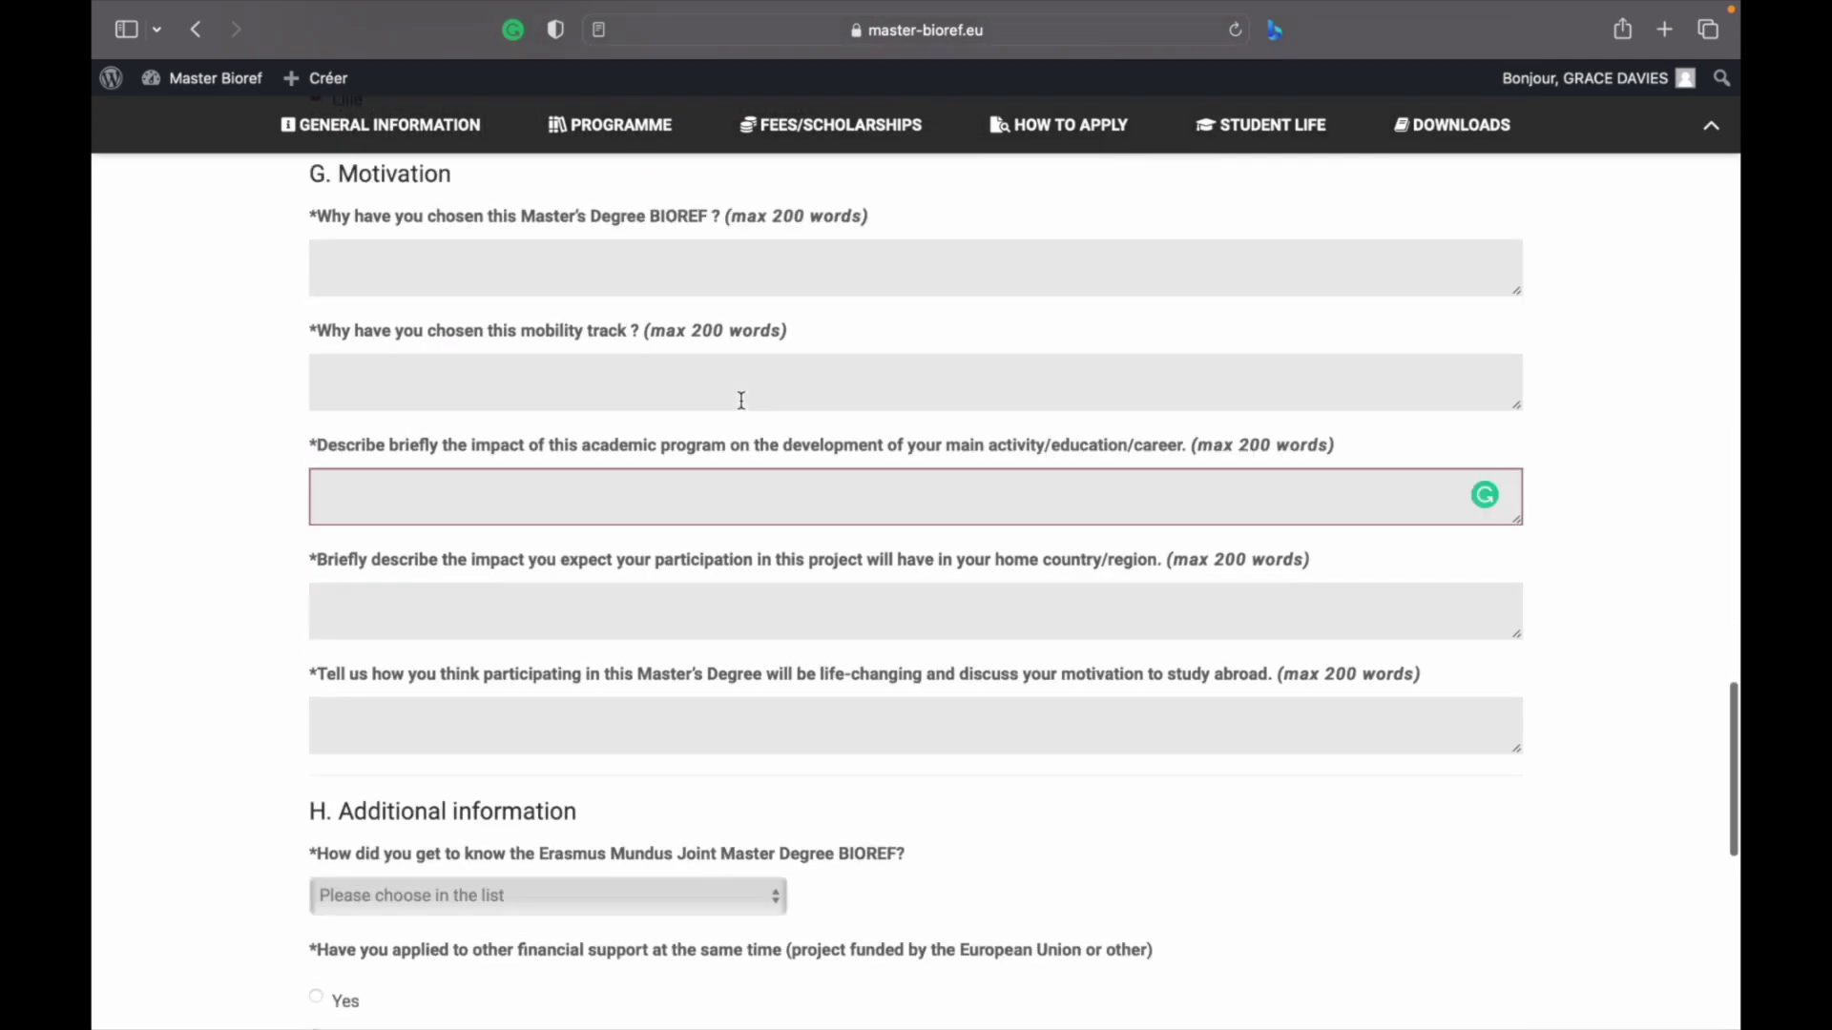
click(674, 263)
Fill the five Motivation answers with GGGGGG, GGGGG, GGGG, GGGG and GGGGGG
text(GGGGGG)
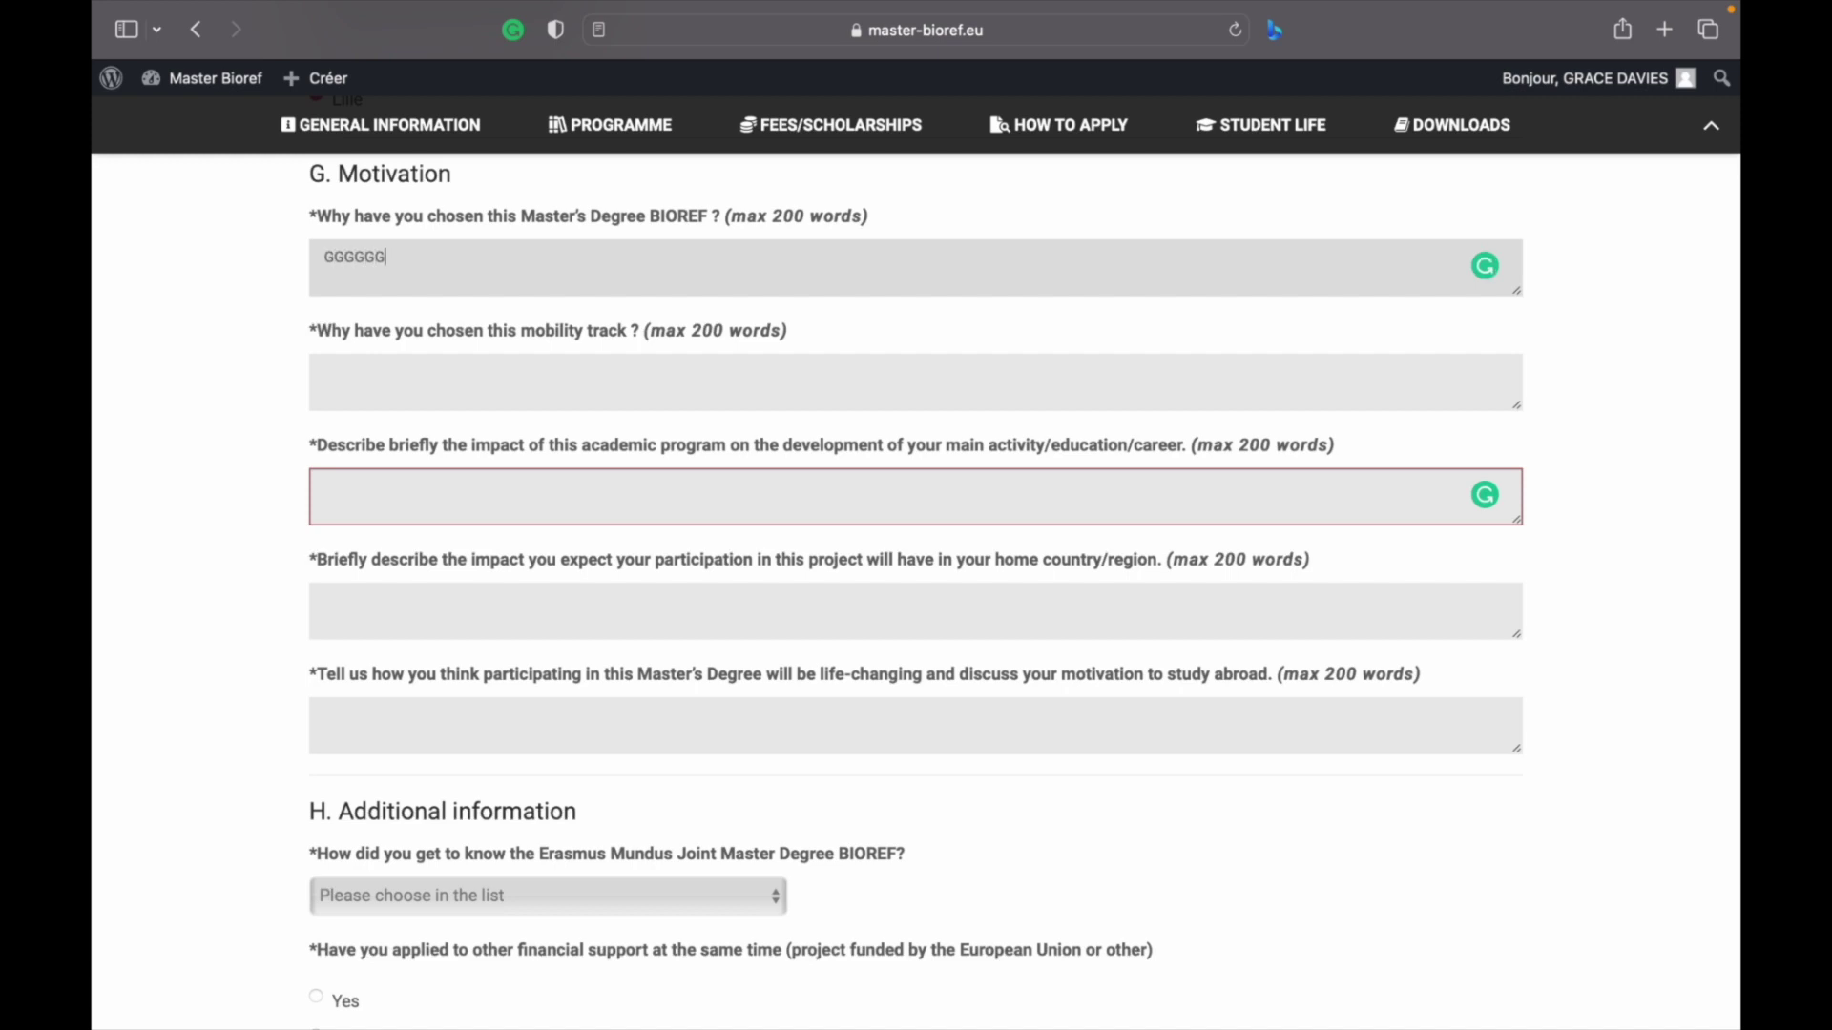
click(639, 384)
text(GGGGG)
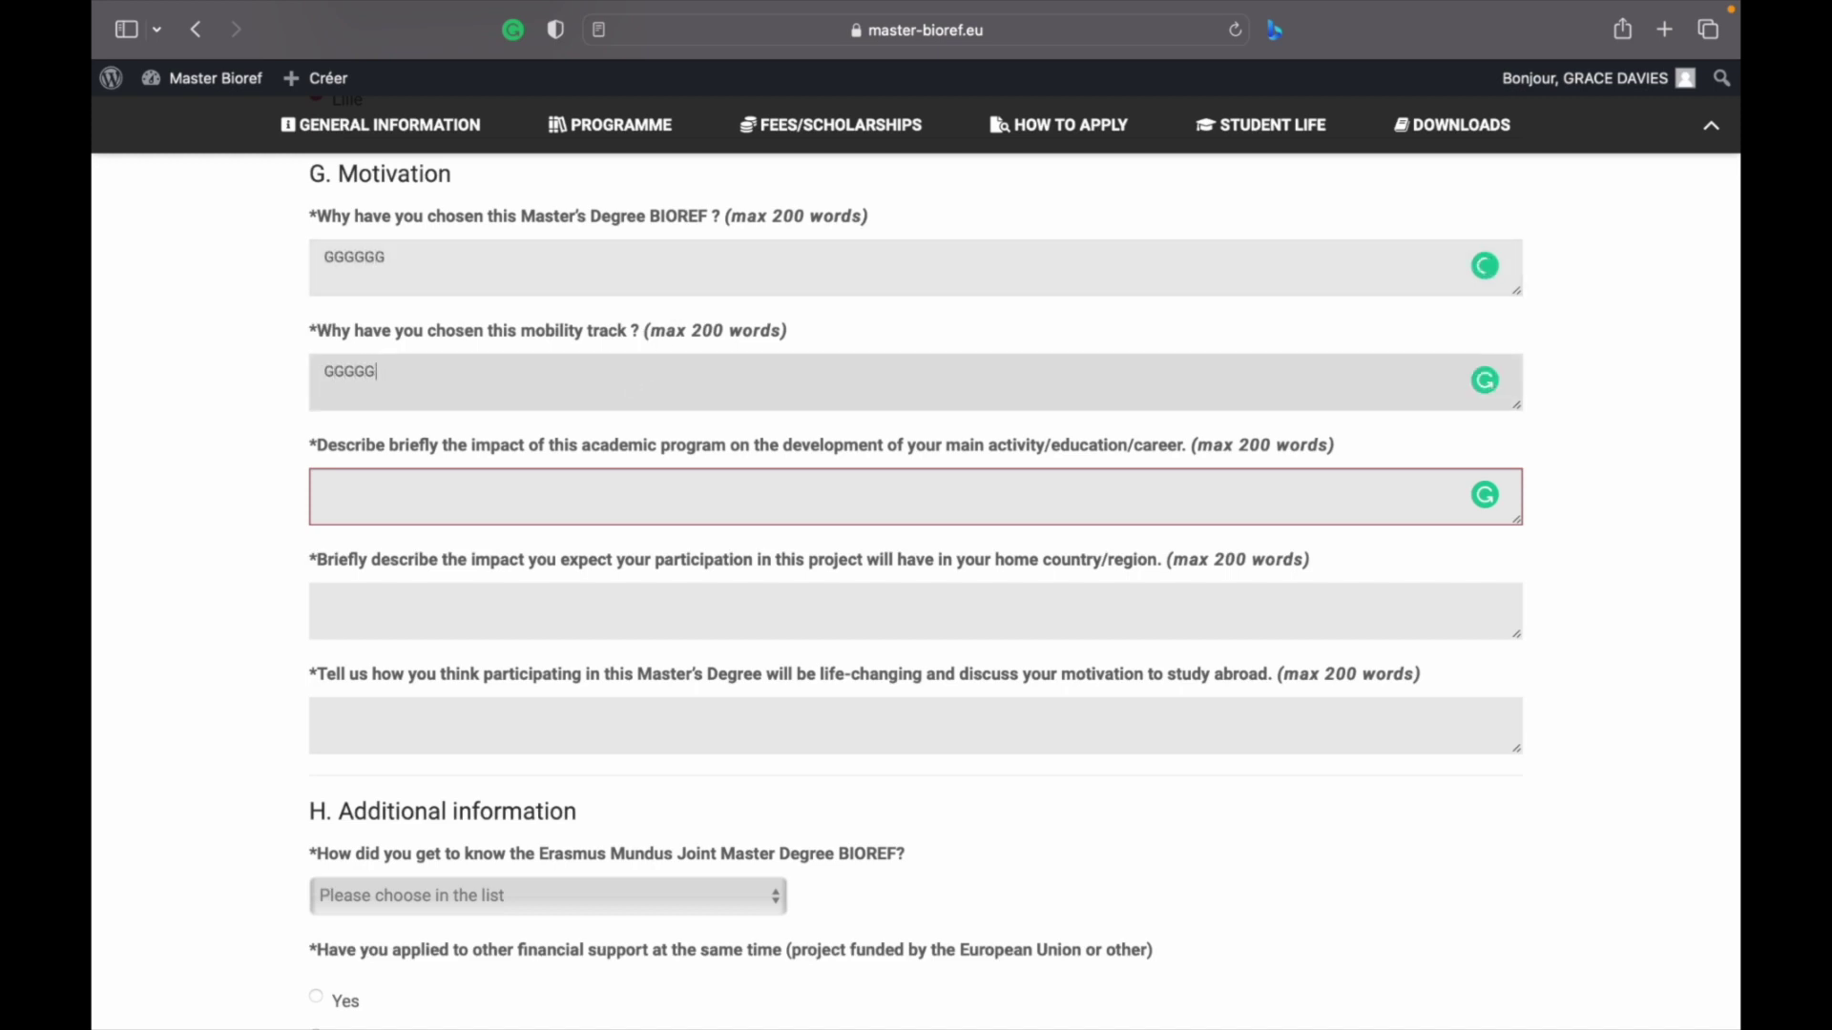
click(601, 474)
text(GGGG)
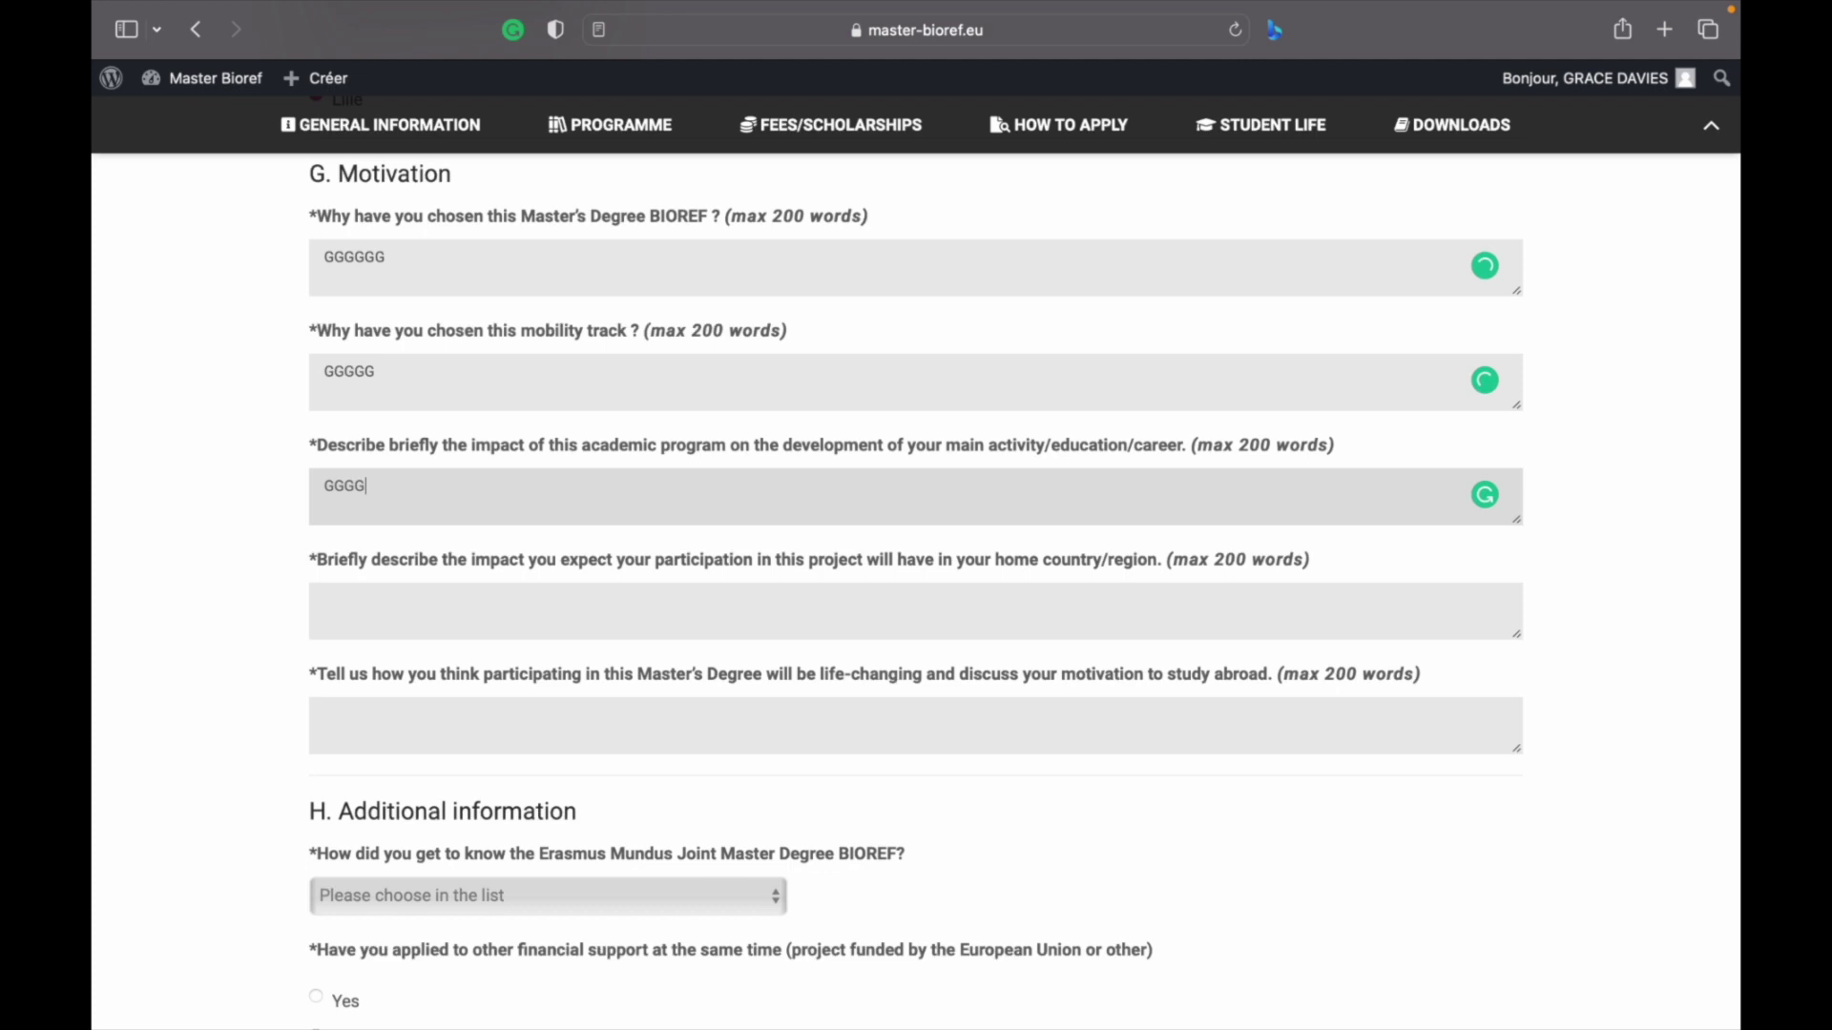
click(503, 597)
text(GGGG)
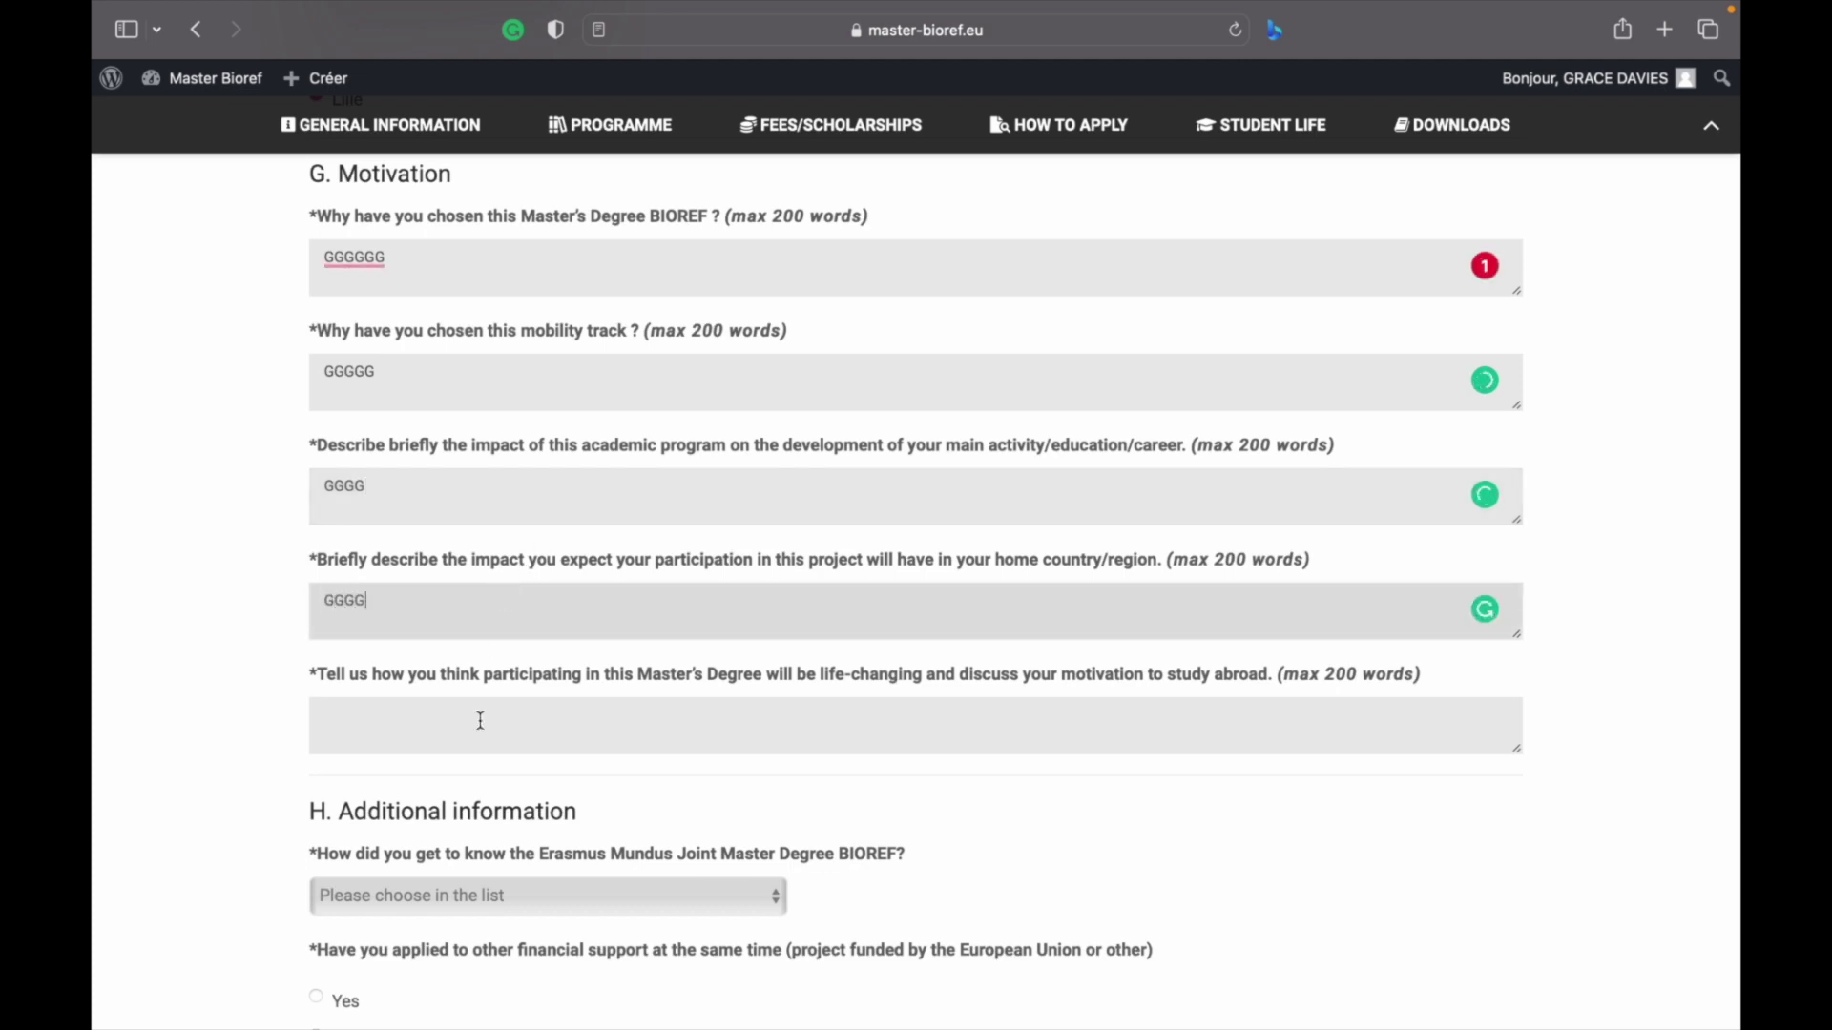
click(478, 724)
text(GGGGGG)
Set heard-of-BIOREF to 'Student from another Erasmus Mundus Master', other funding to No, additional information GGGG
scroll(458, 668, down, 3)
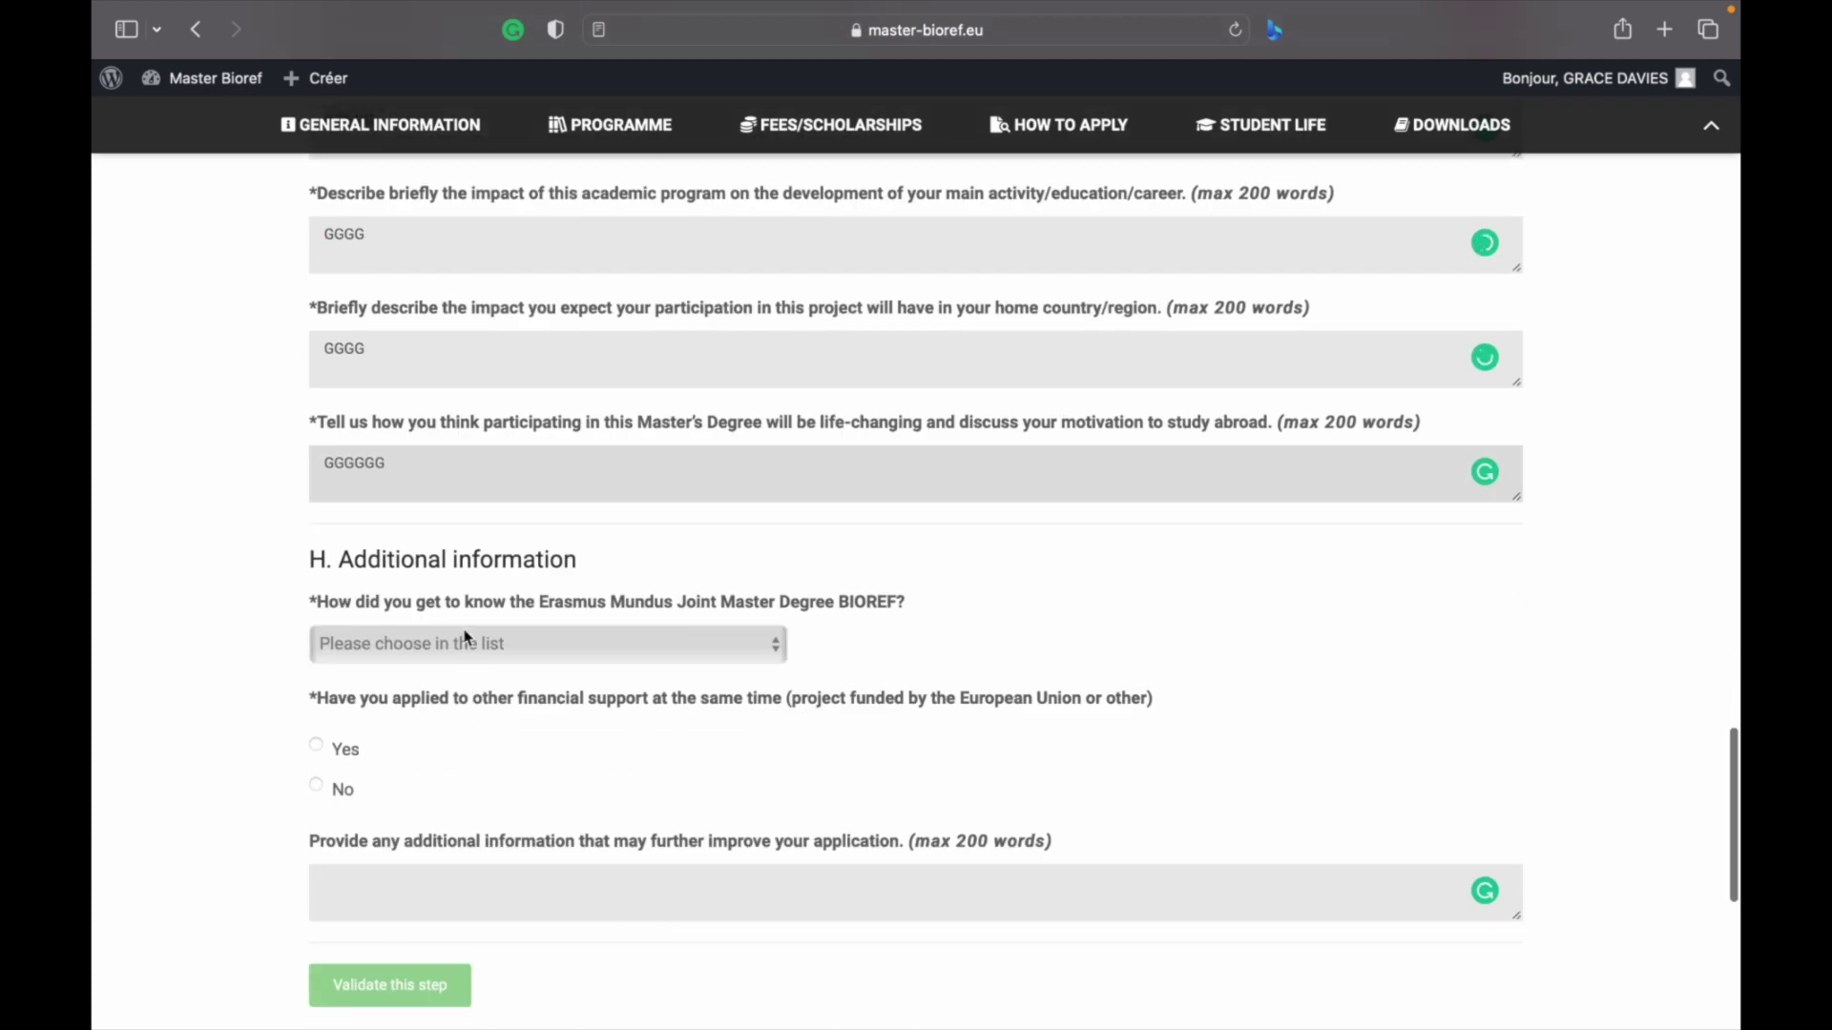
click(448, 639)
click(421, 749)
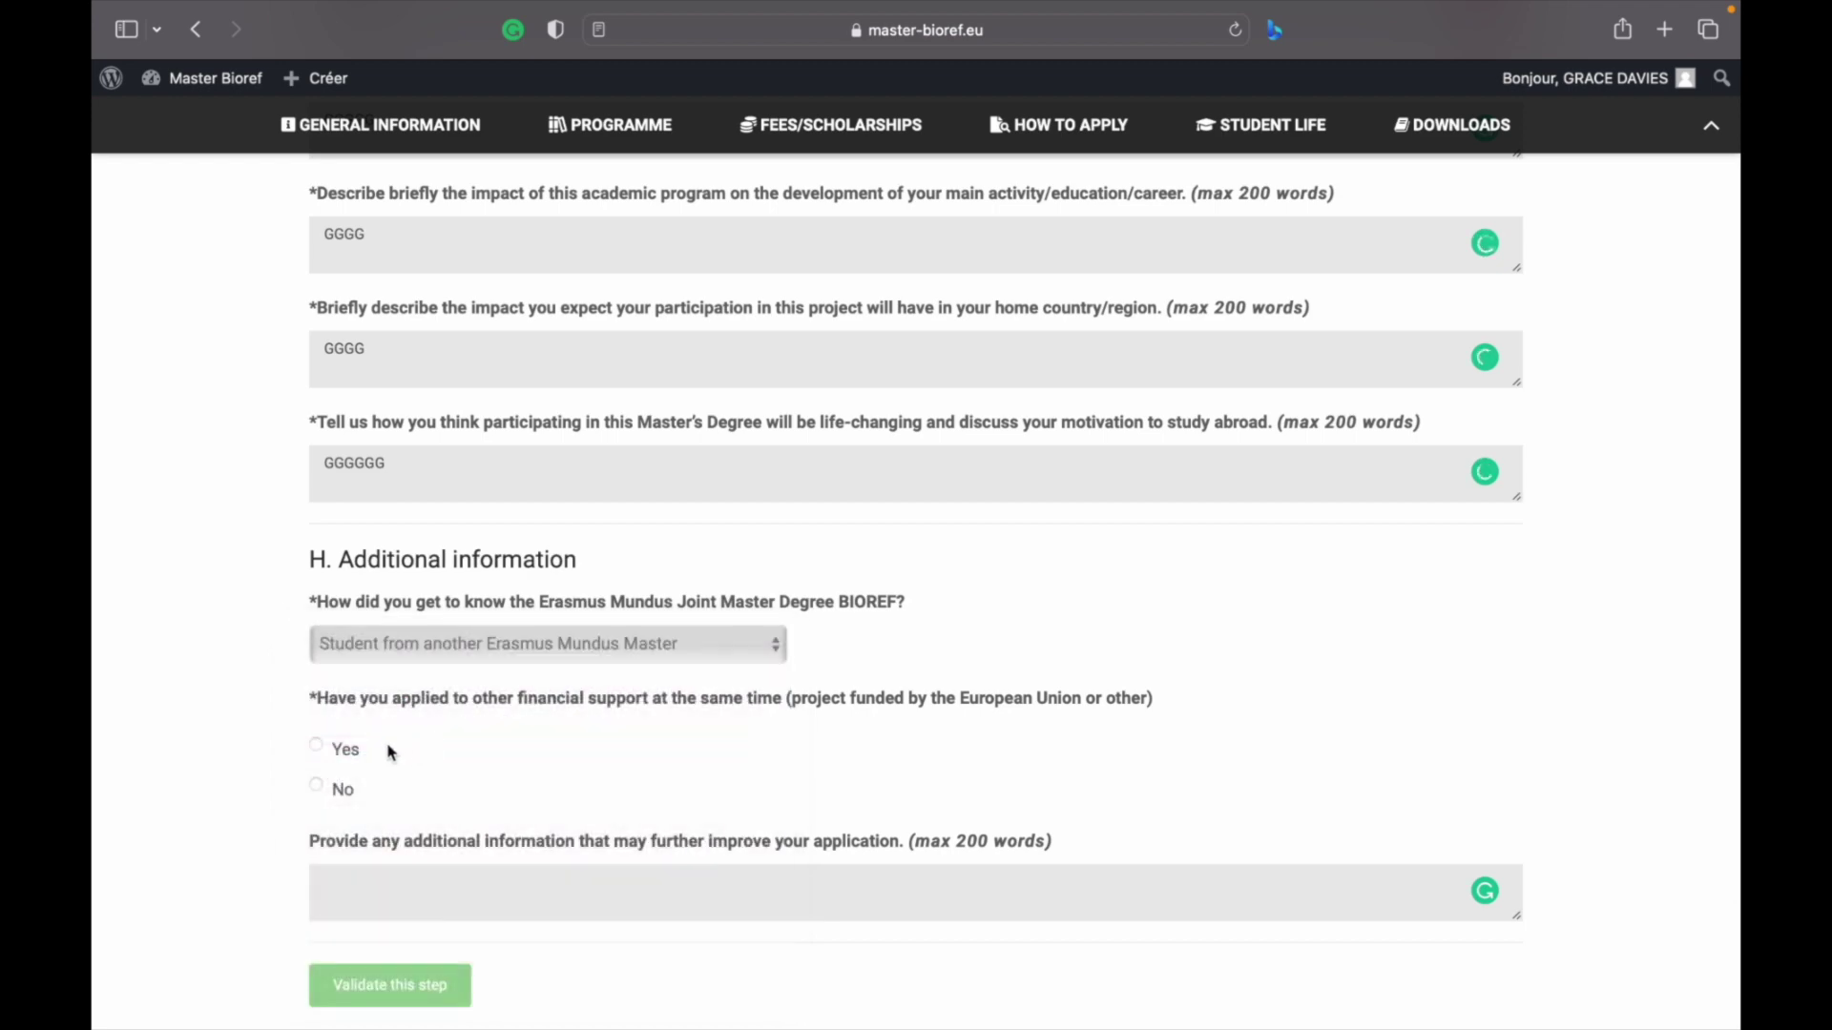
click(318, 786)
click(345, 919)
text(GGGG)
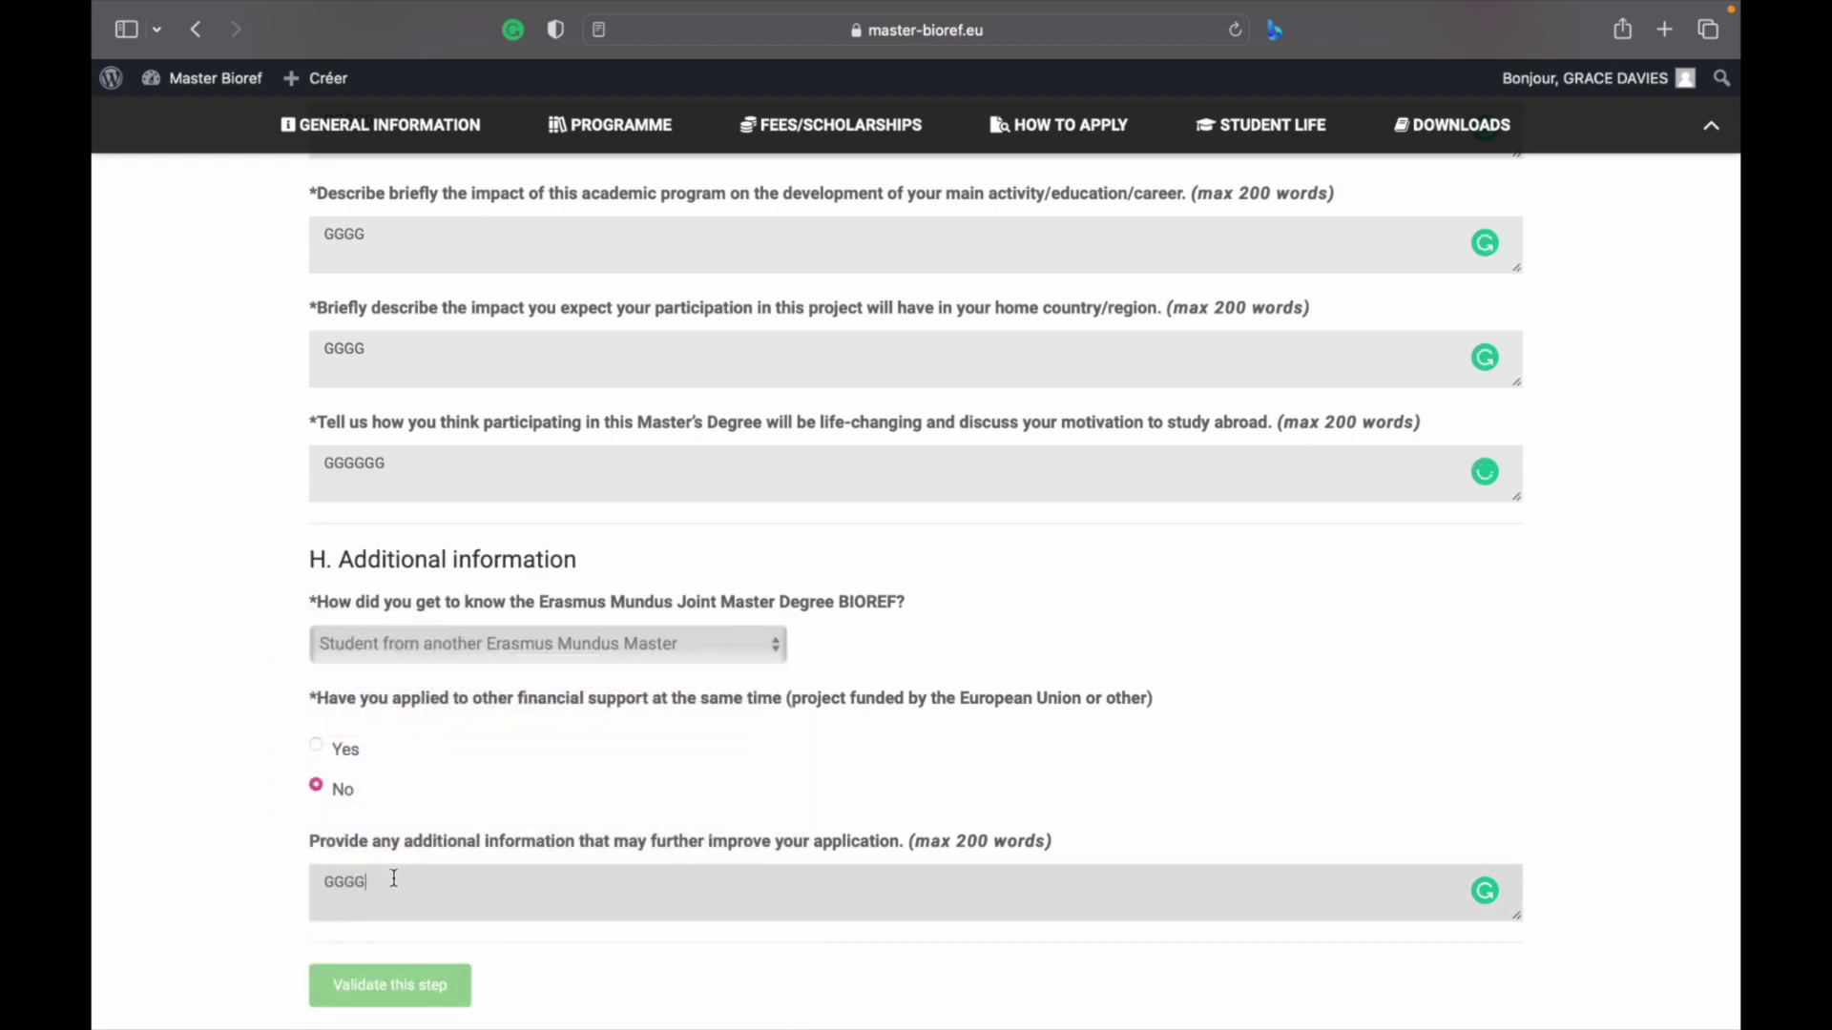
click(415, 971)
scroll(620, 625, up, 15)
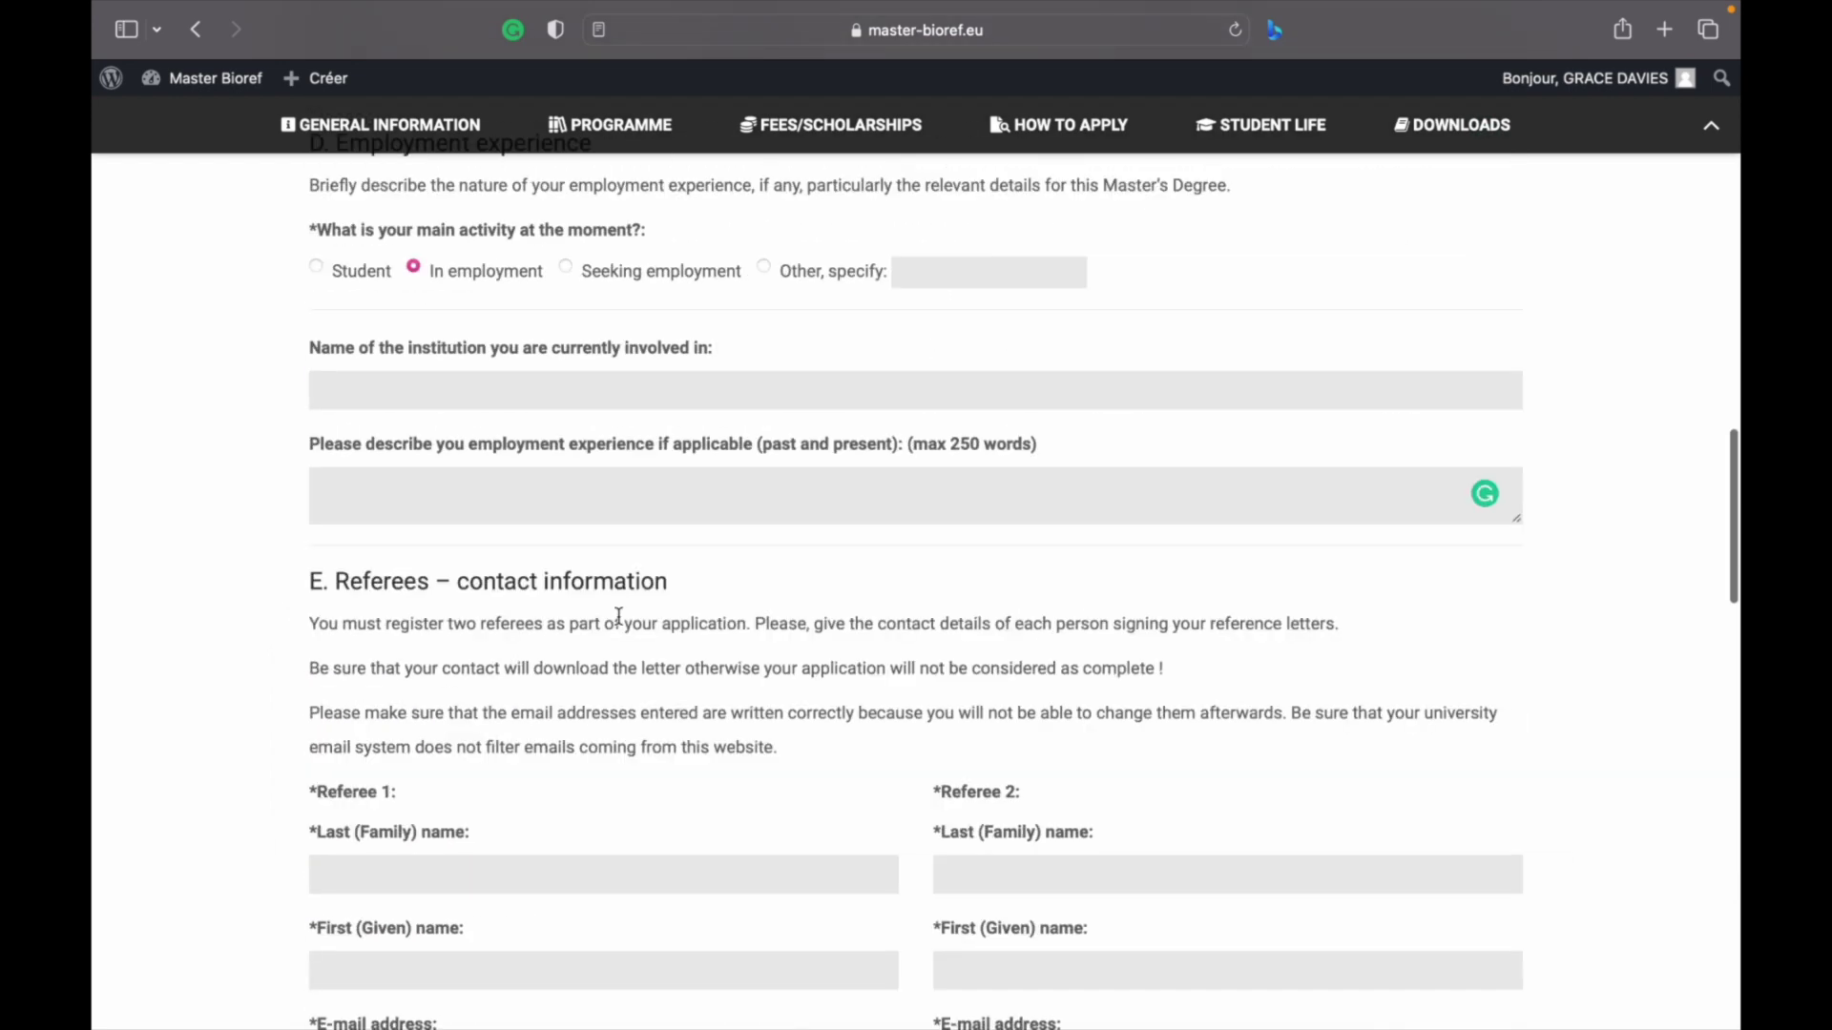
scroll(454, 474, up, 10)
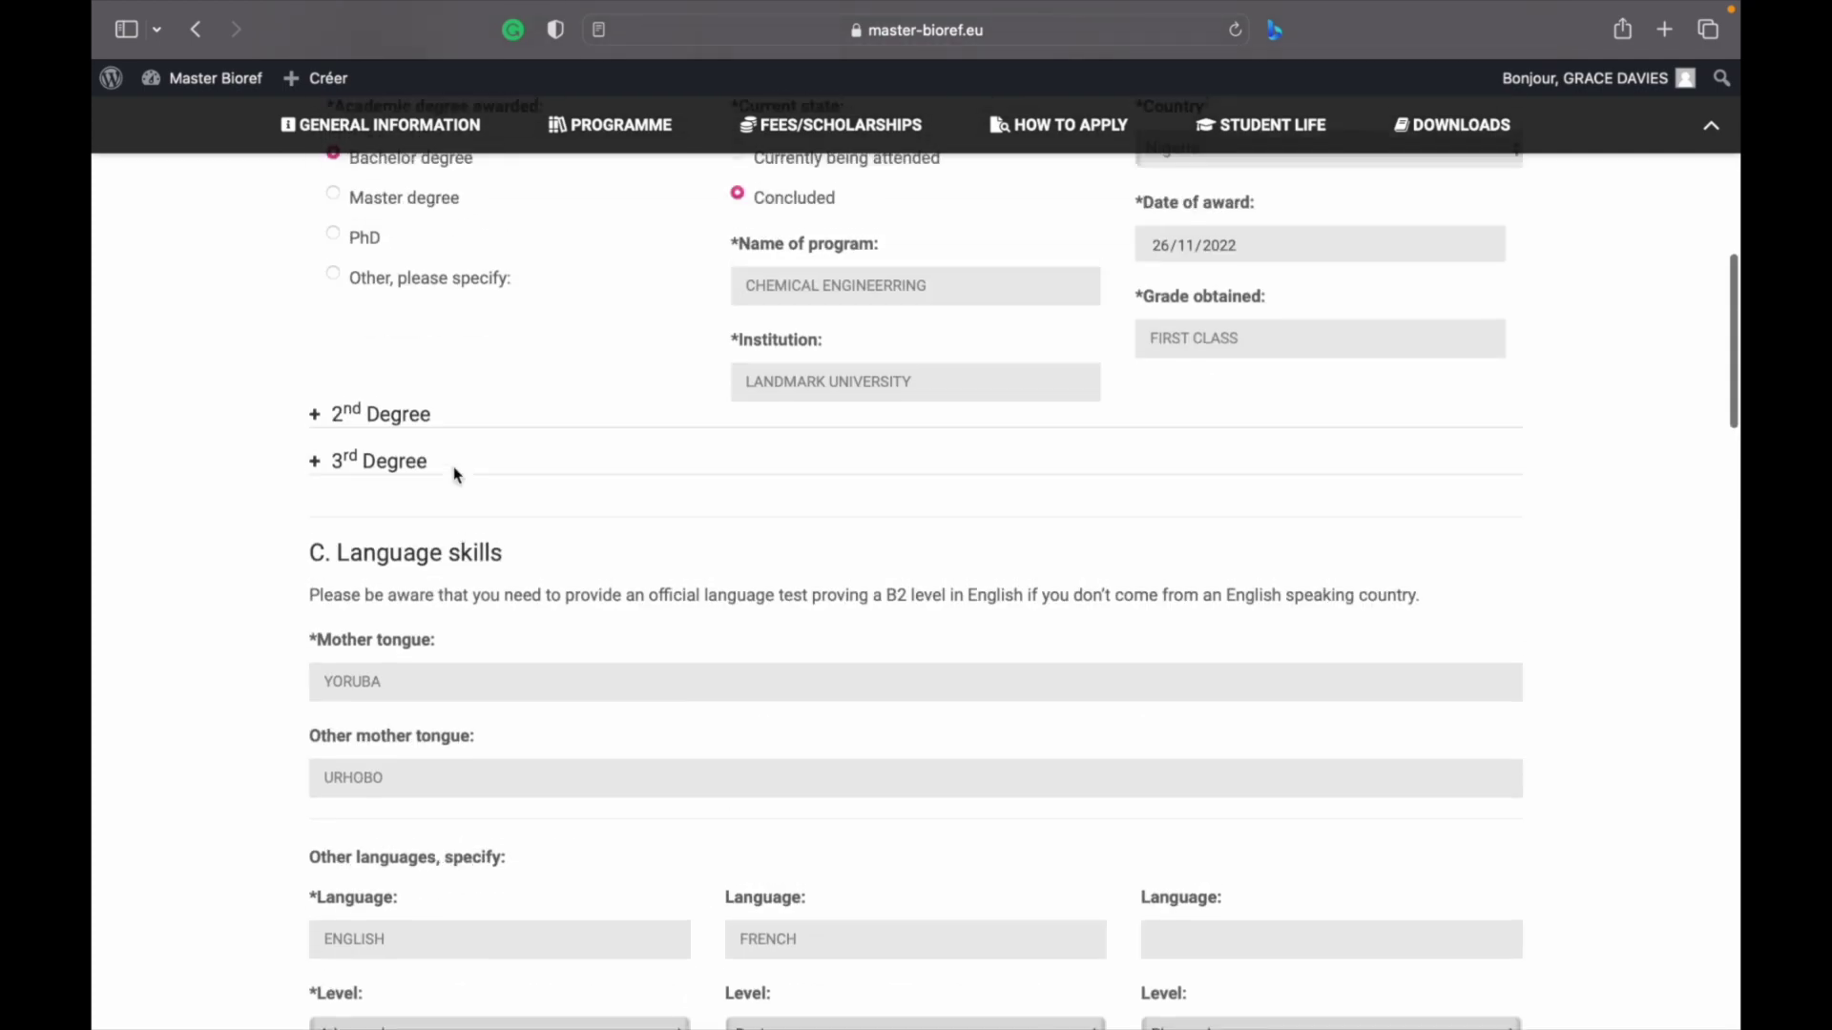
scroll(454, 474, down, 15)
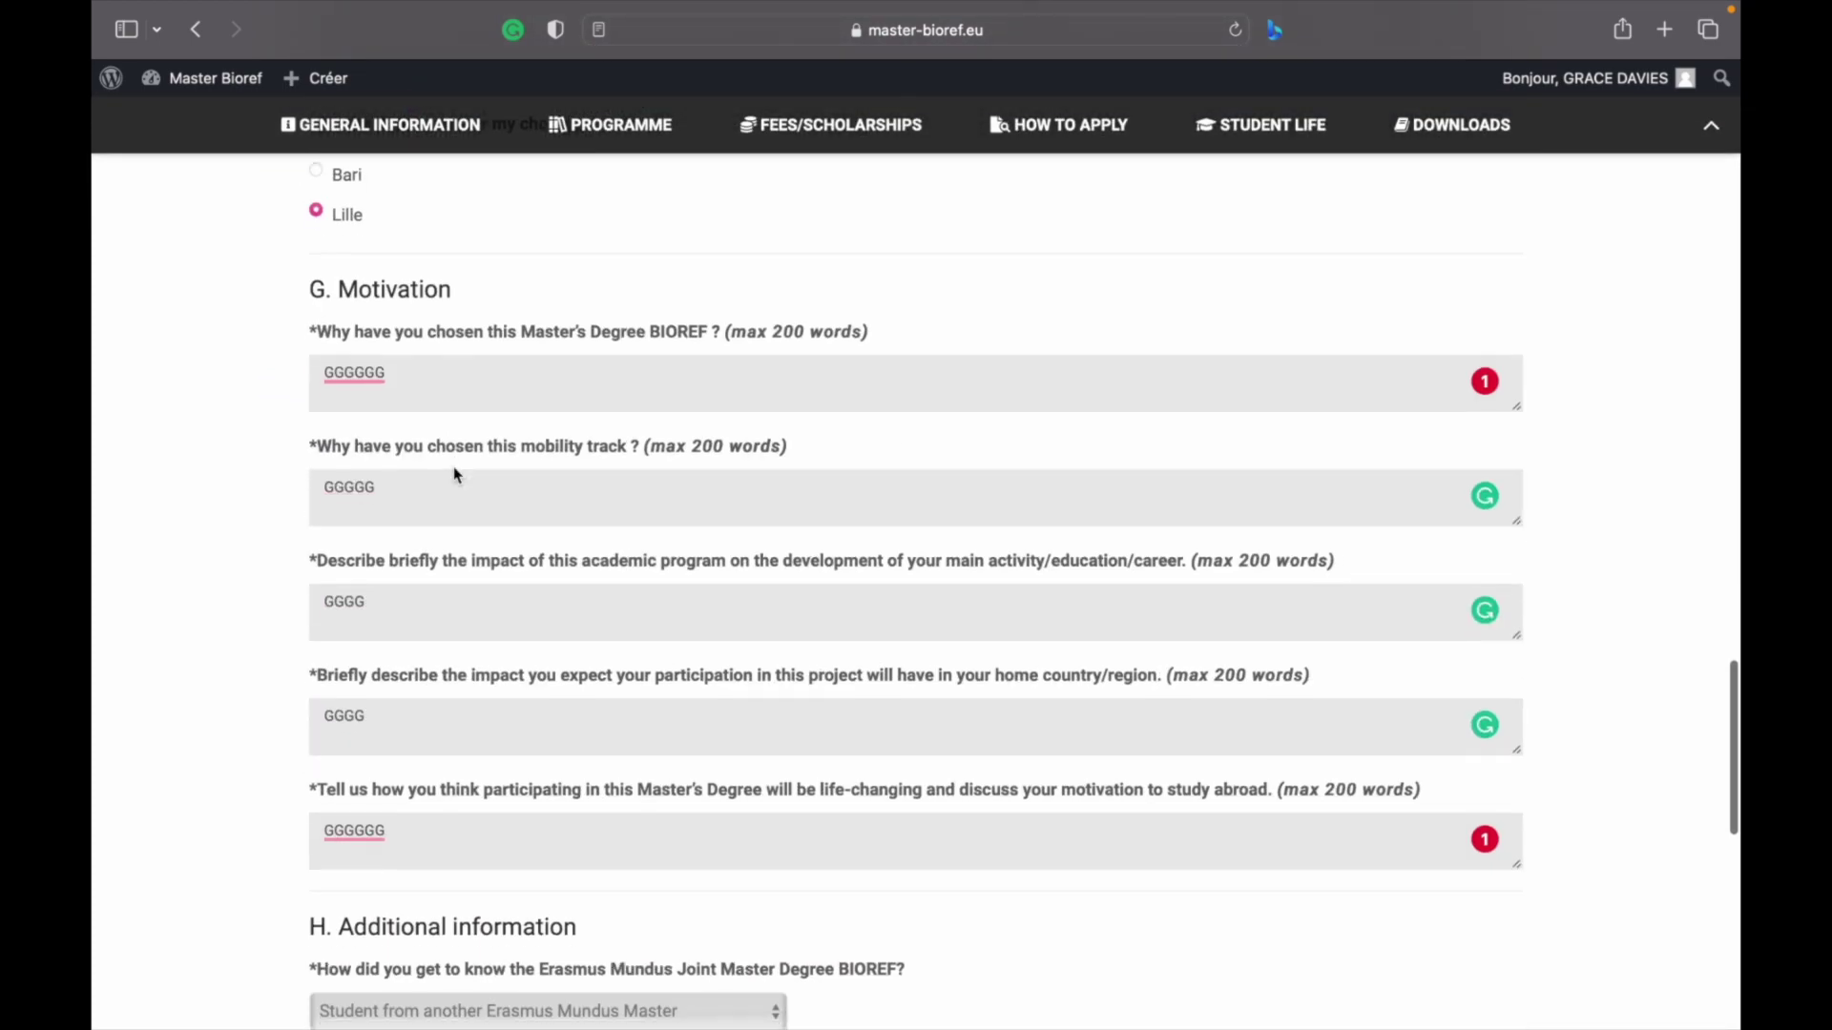
scroll(455, 474, up, 8)
Enter Referee 1's last name FFF, first name FFF, e-mail FF and organization FFF
click(462, 580)
click(444, 546)
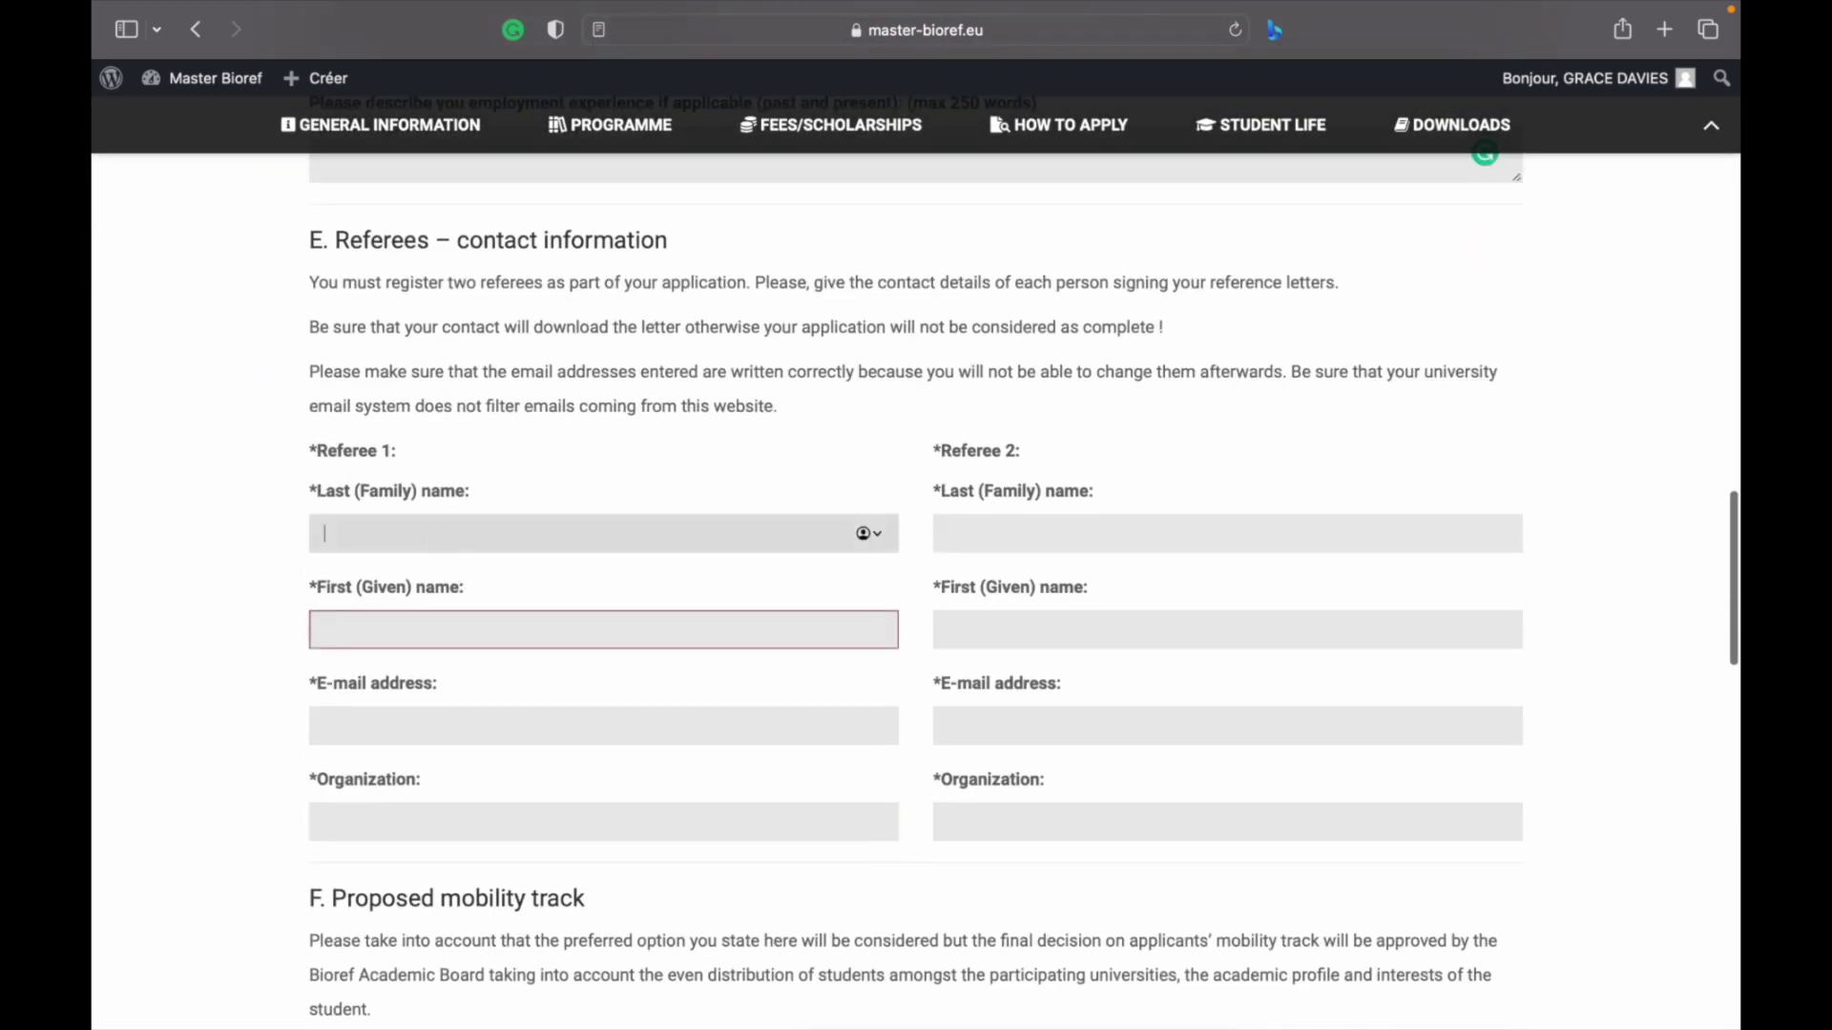
text(FFF)
click(418, 628)
text(FFF)
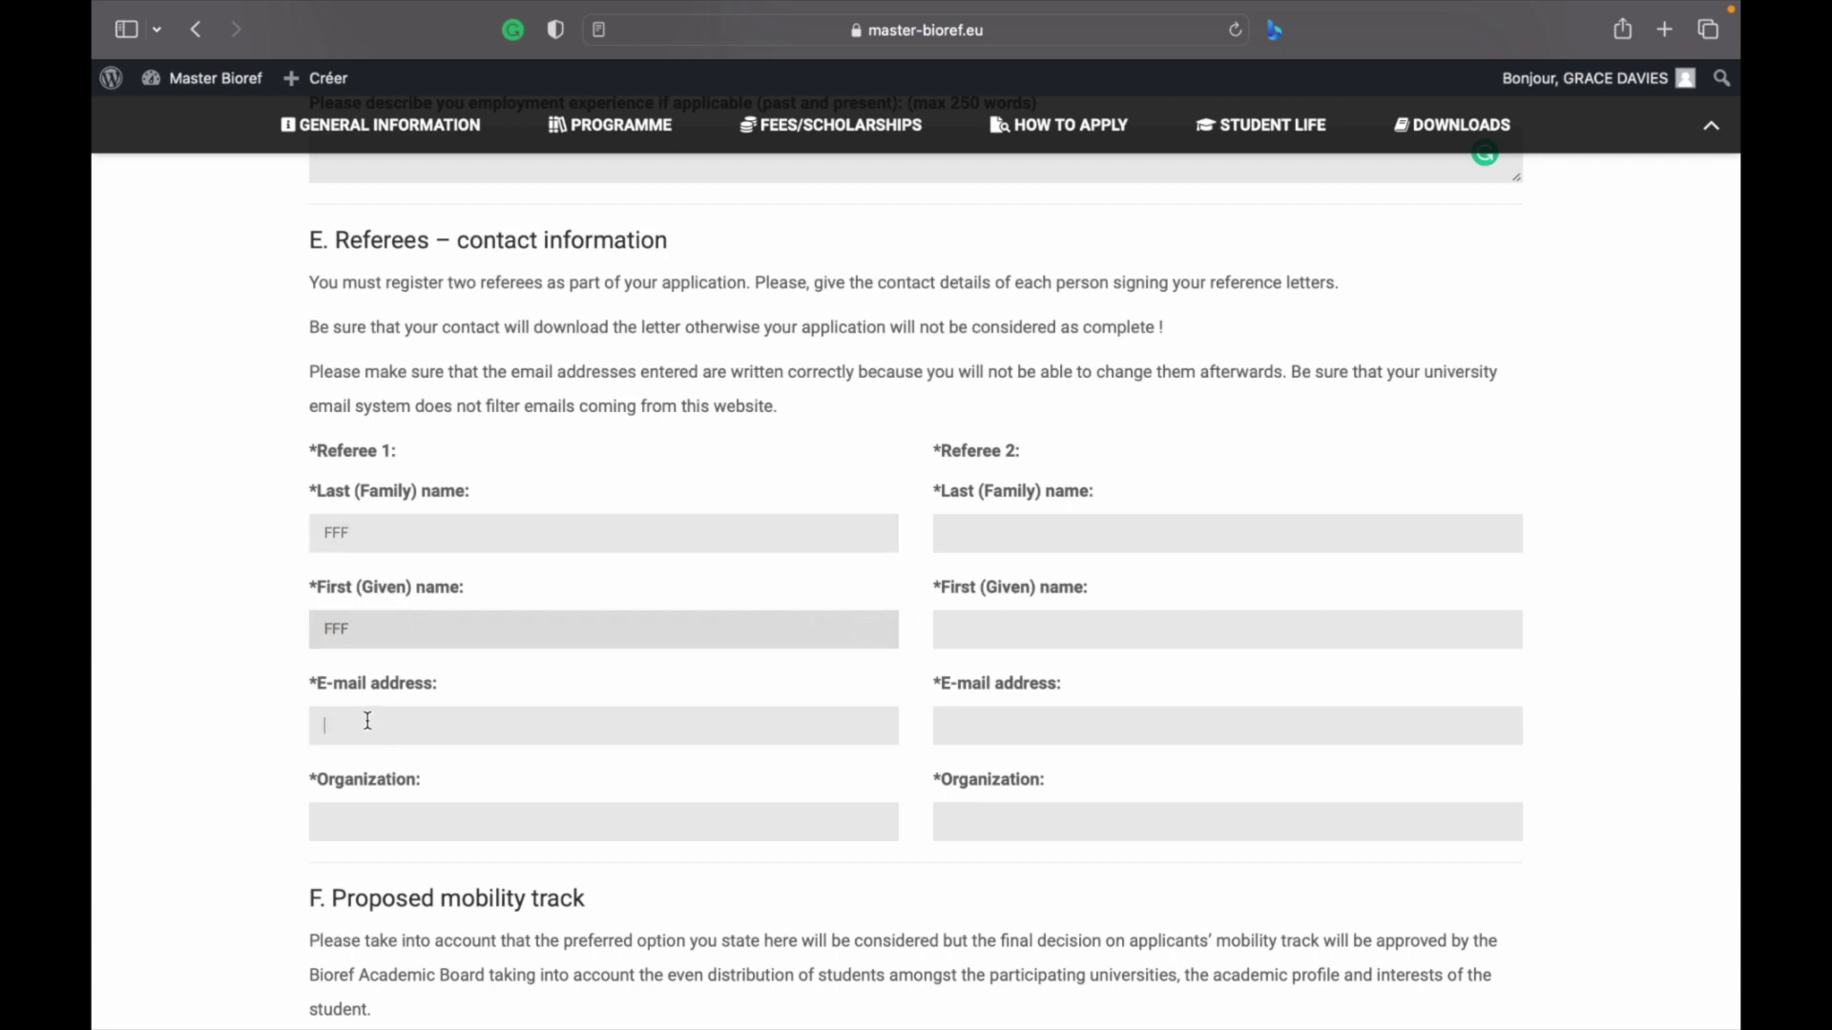
click(367, 722)
text(FF)
click(386, 807)
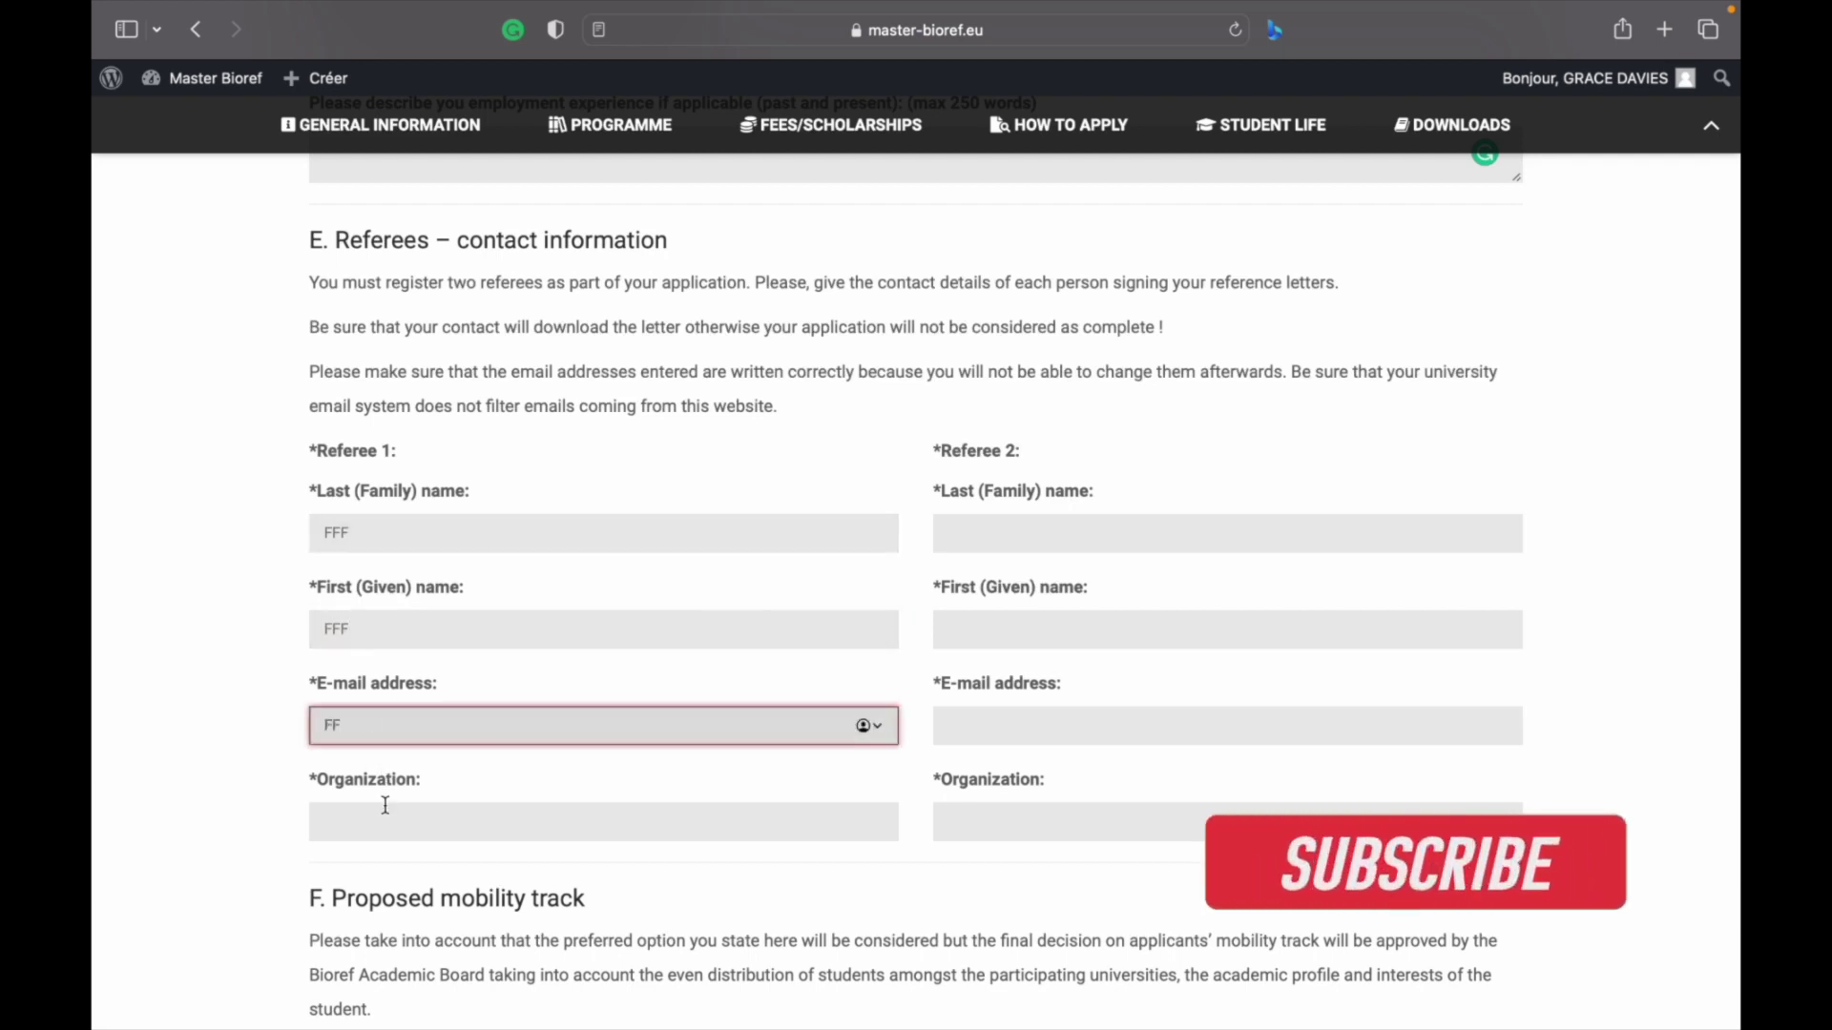
text(FFF)
Enter Referee 2's last name FFF, first name FFF, e-mail FF and organization FFF
click(1032, 522)
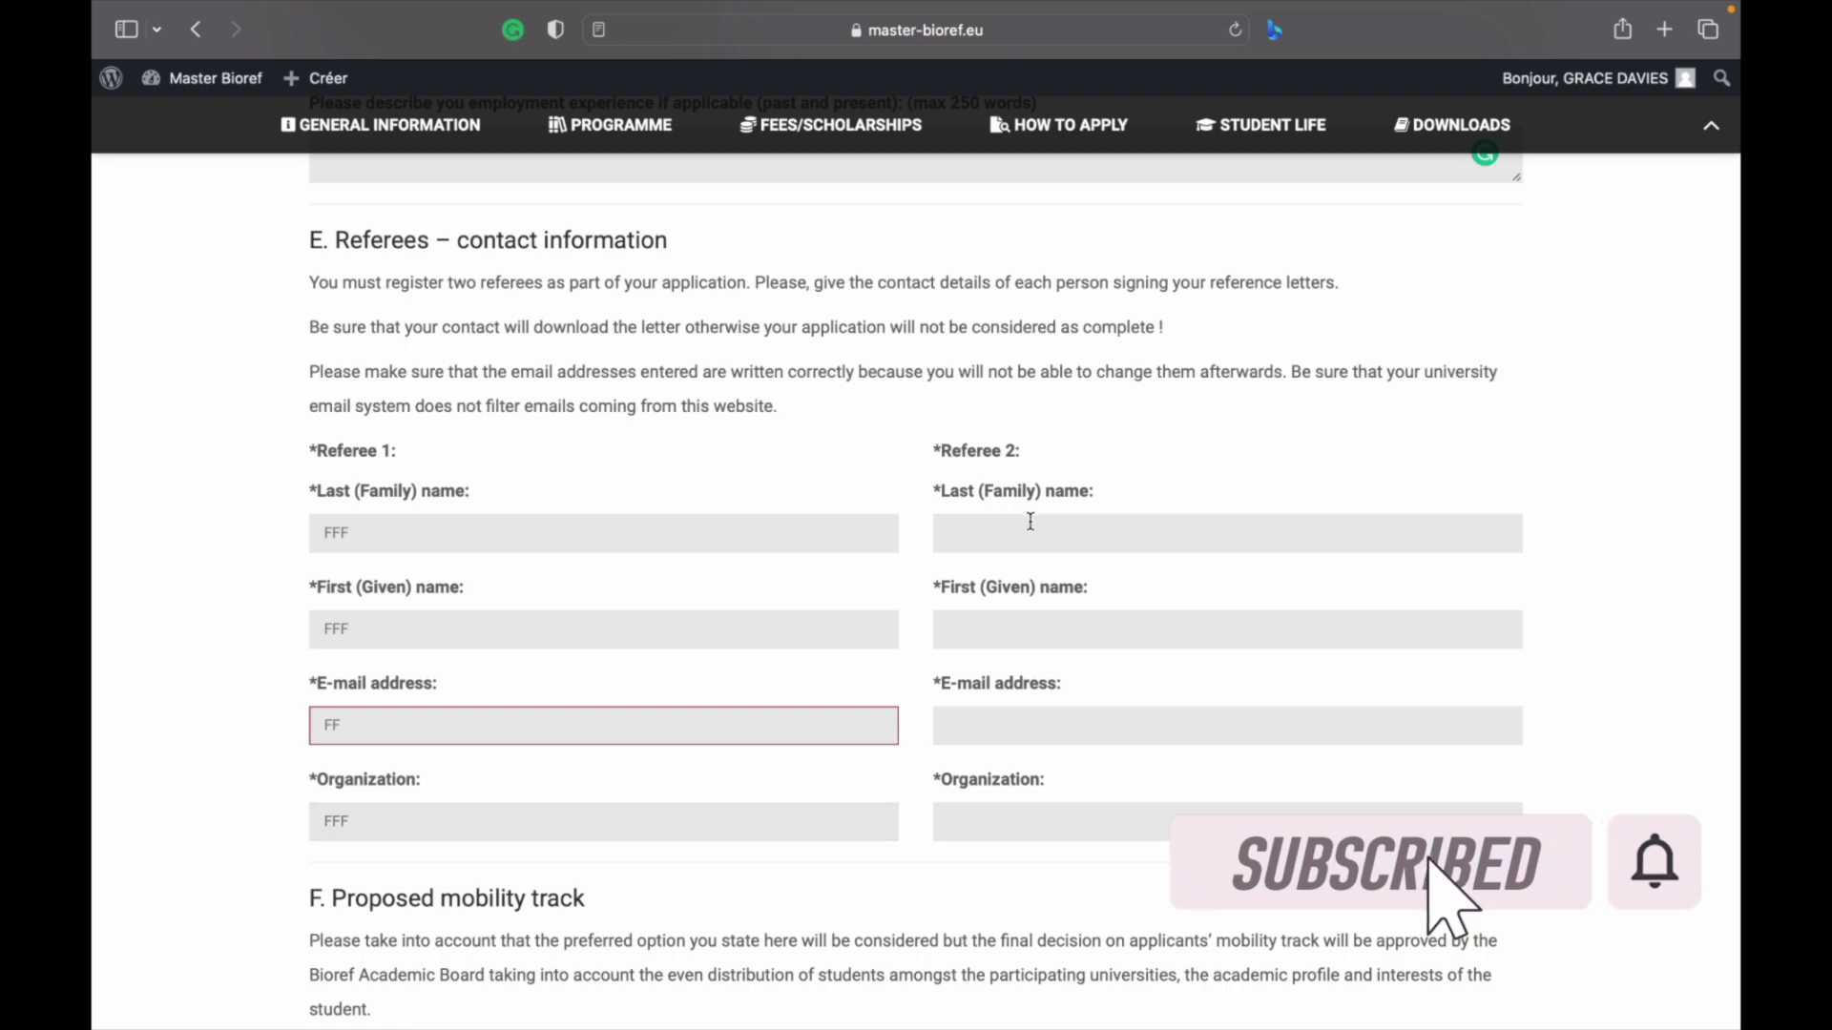
text(FFF)
click(1017, 616)
text(FFF)
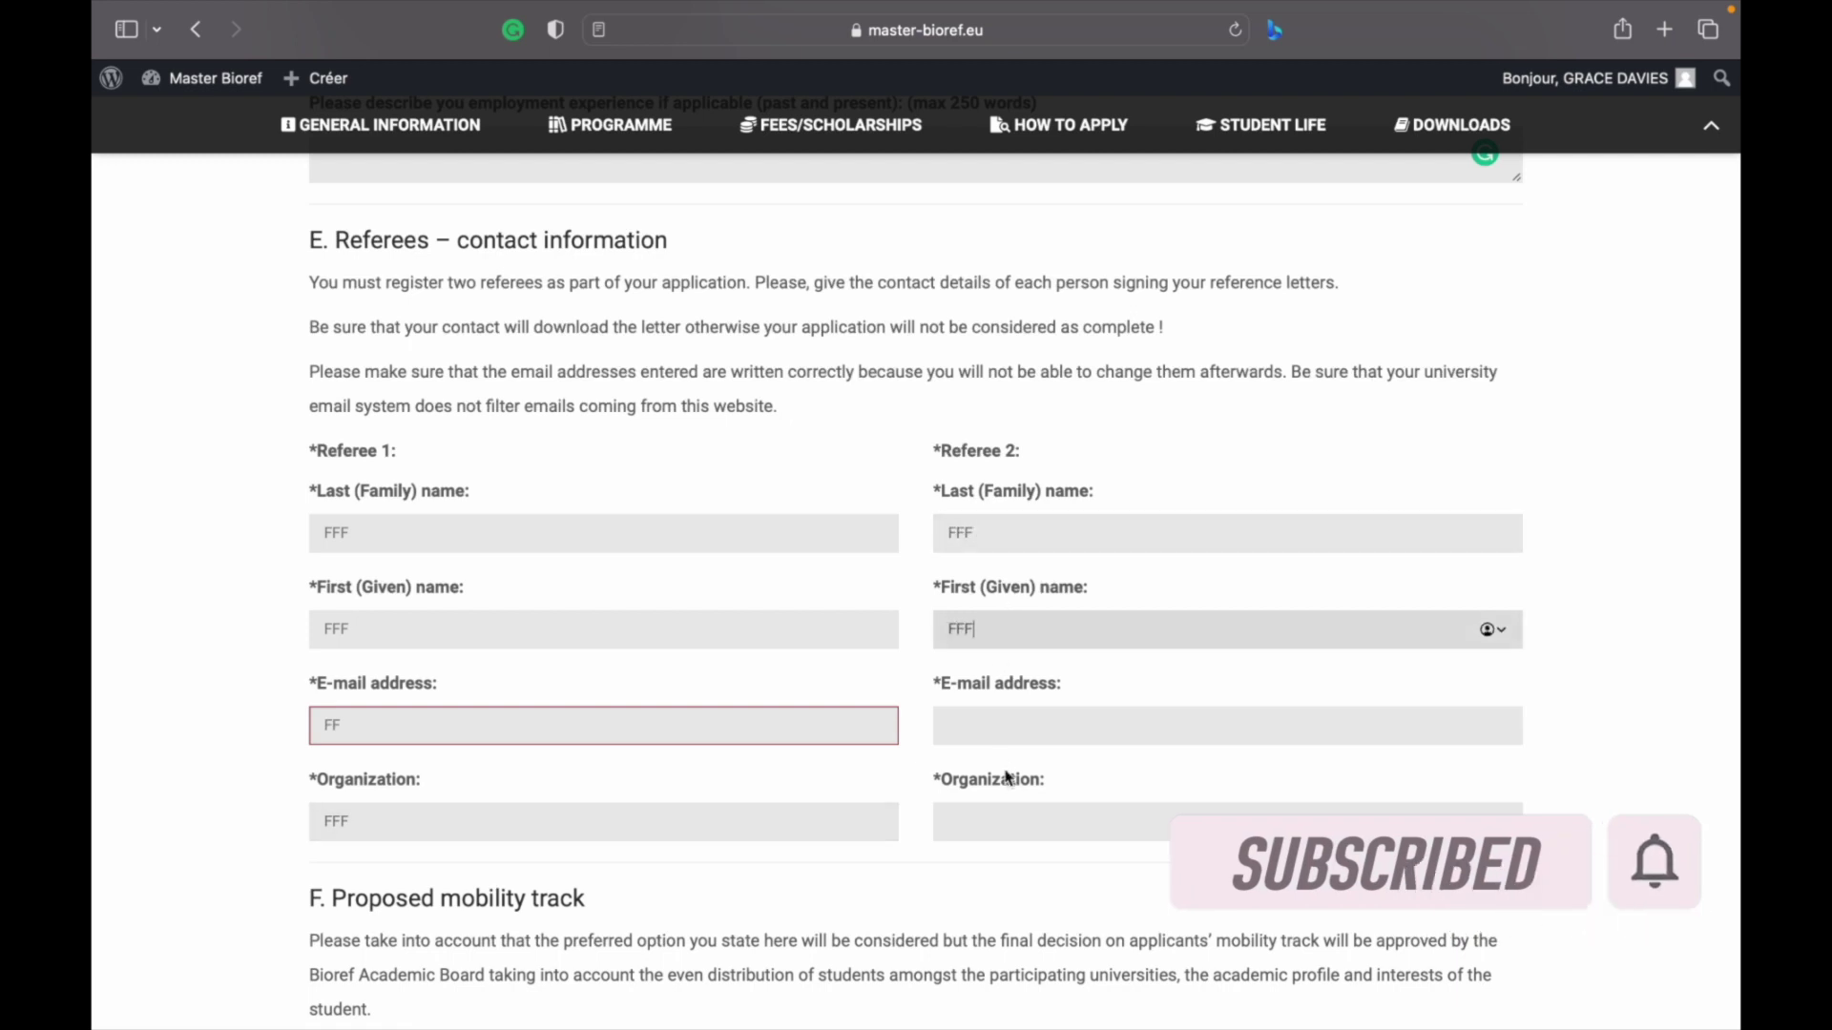
click(984, 730)
text(FF)
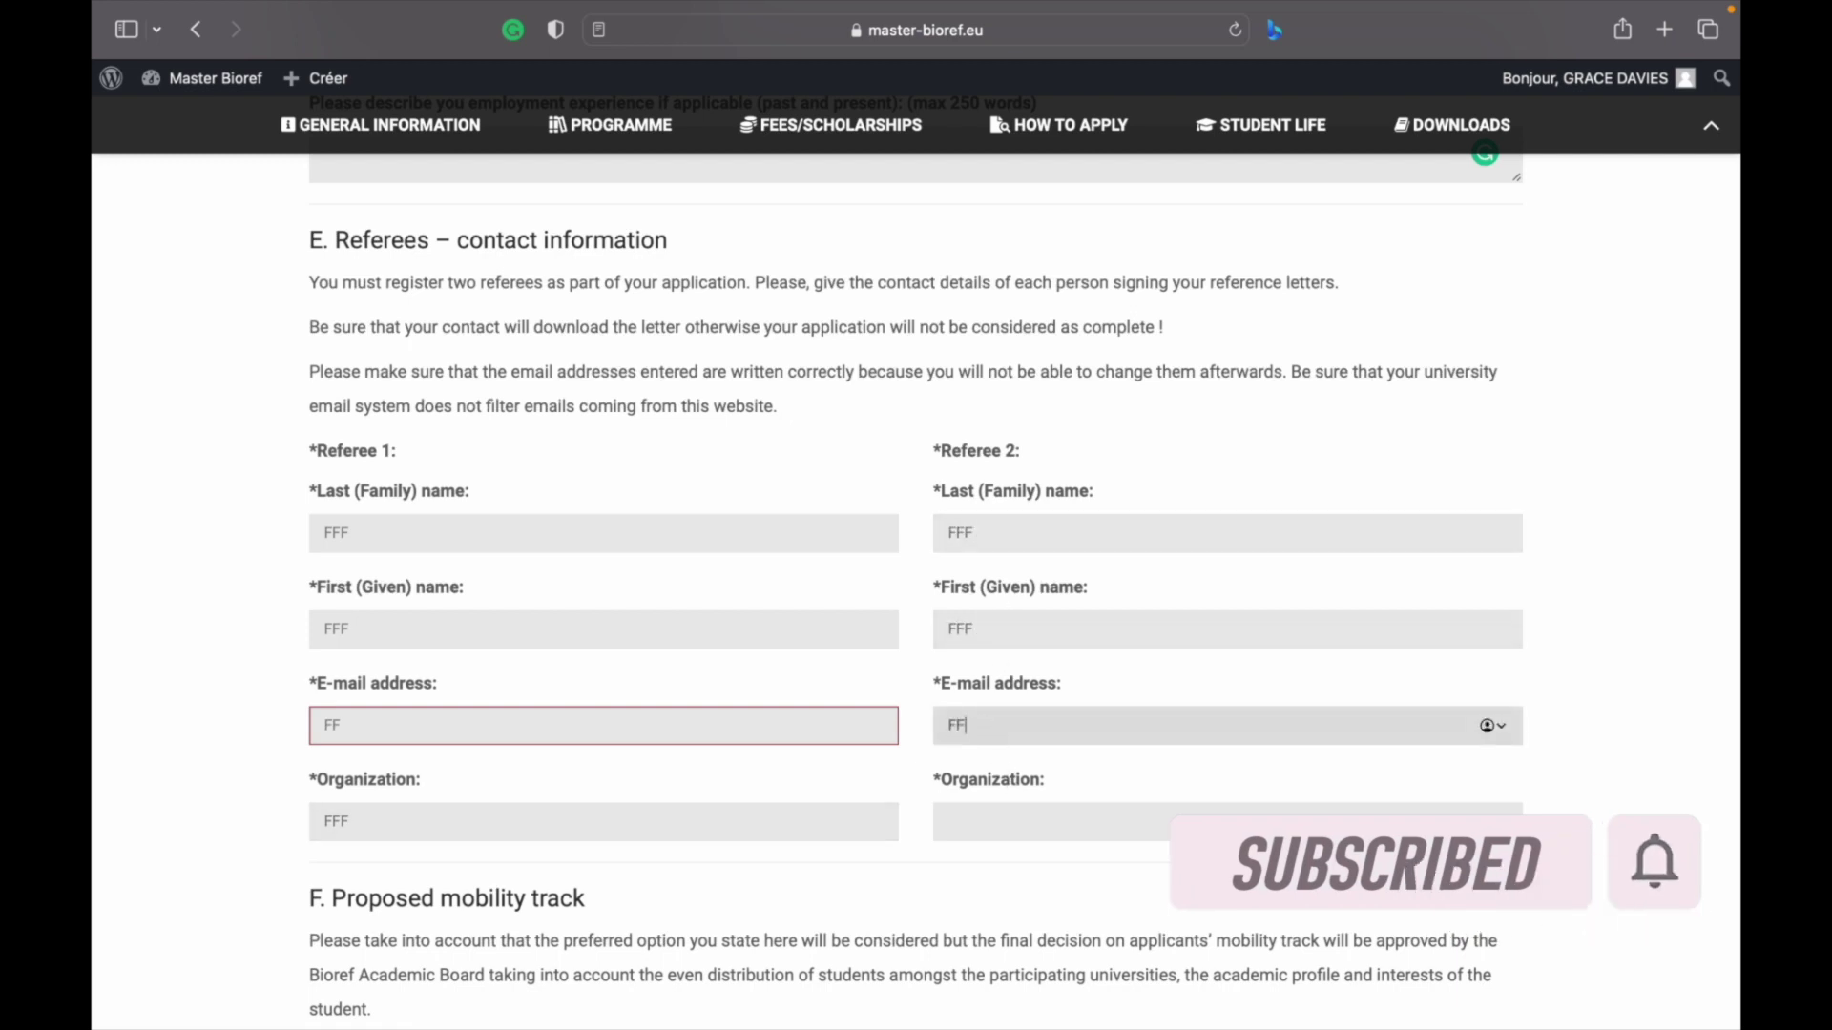
click(990, 816)
text(FFF)
scroll(902, 673, down, 15)
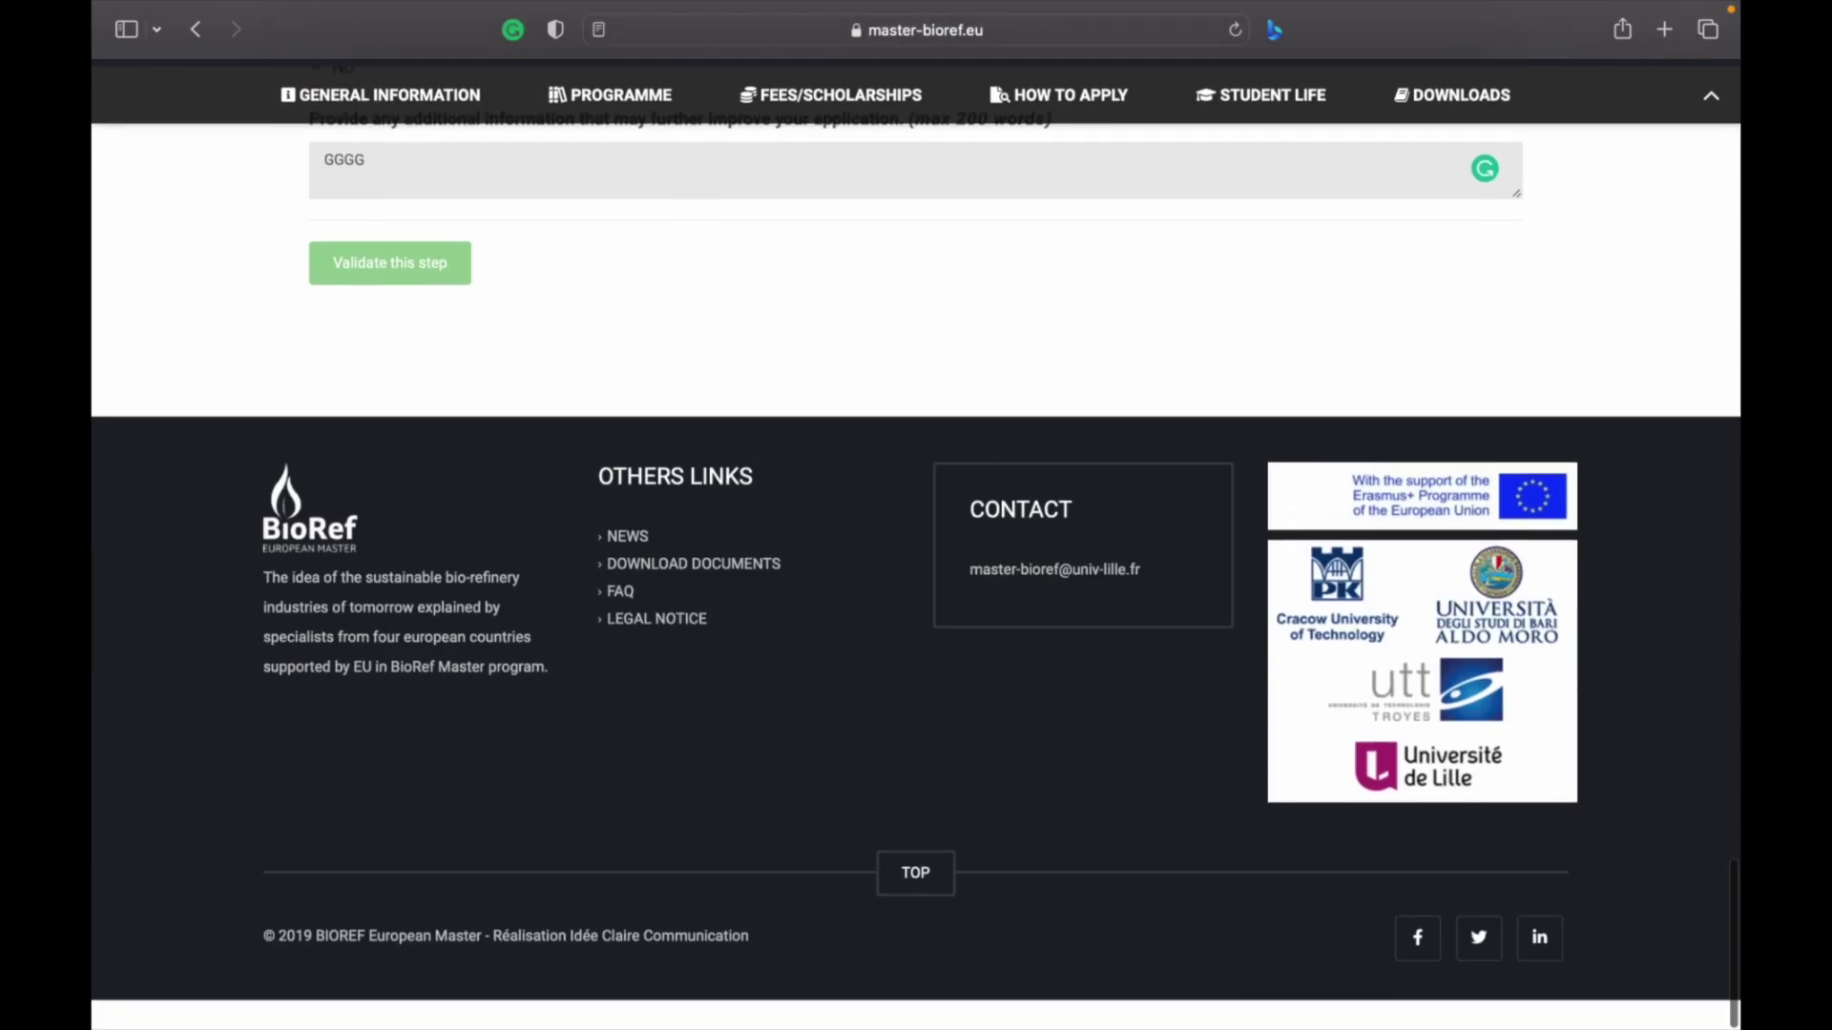
scroll(902, 673, up, 3)
click(662, 341)
scroll(532, 408, up, 10)
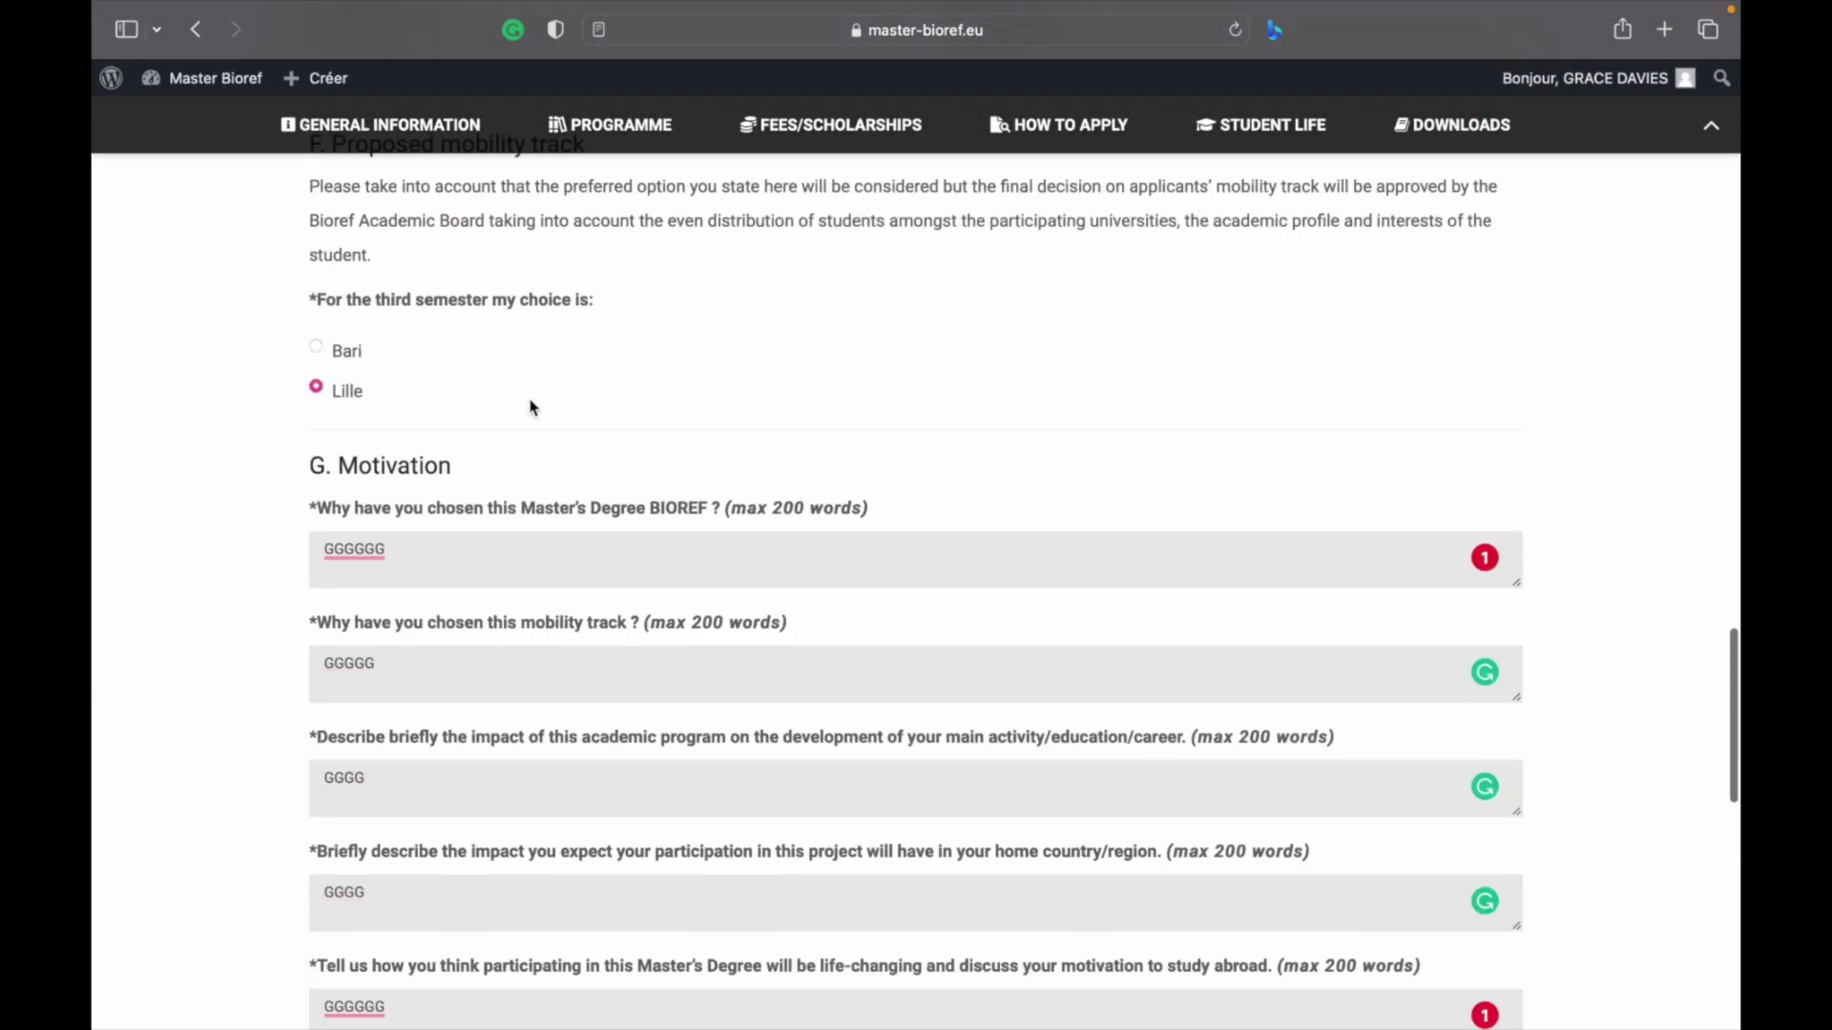
scroll(531, 408, up, 10)
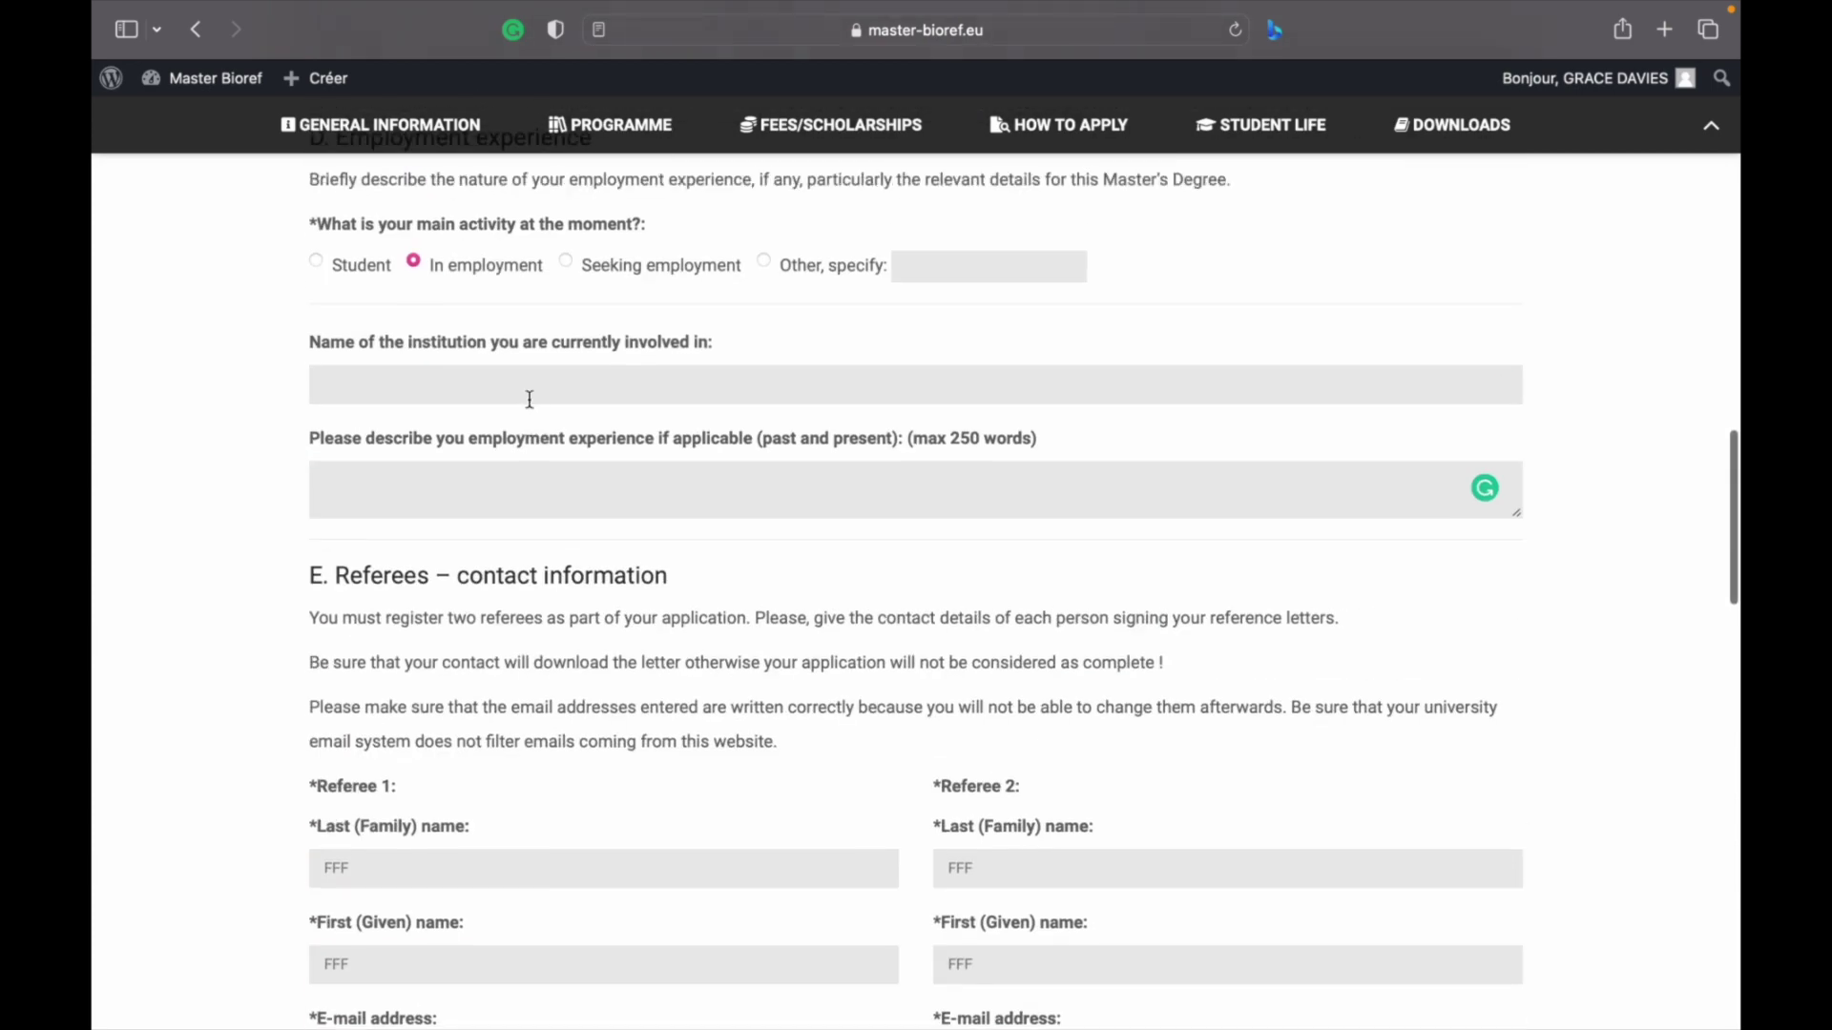
Enter FFF for the current institution name and the employment experience
click(530, 399)
text(FFF)
click(478, 497)
text(FFF)
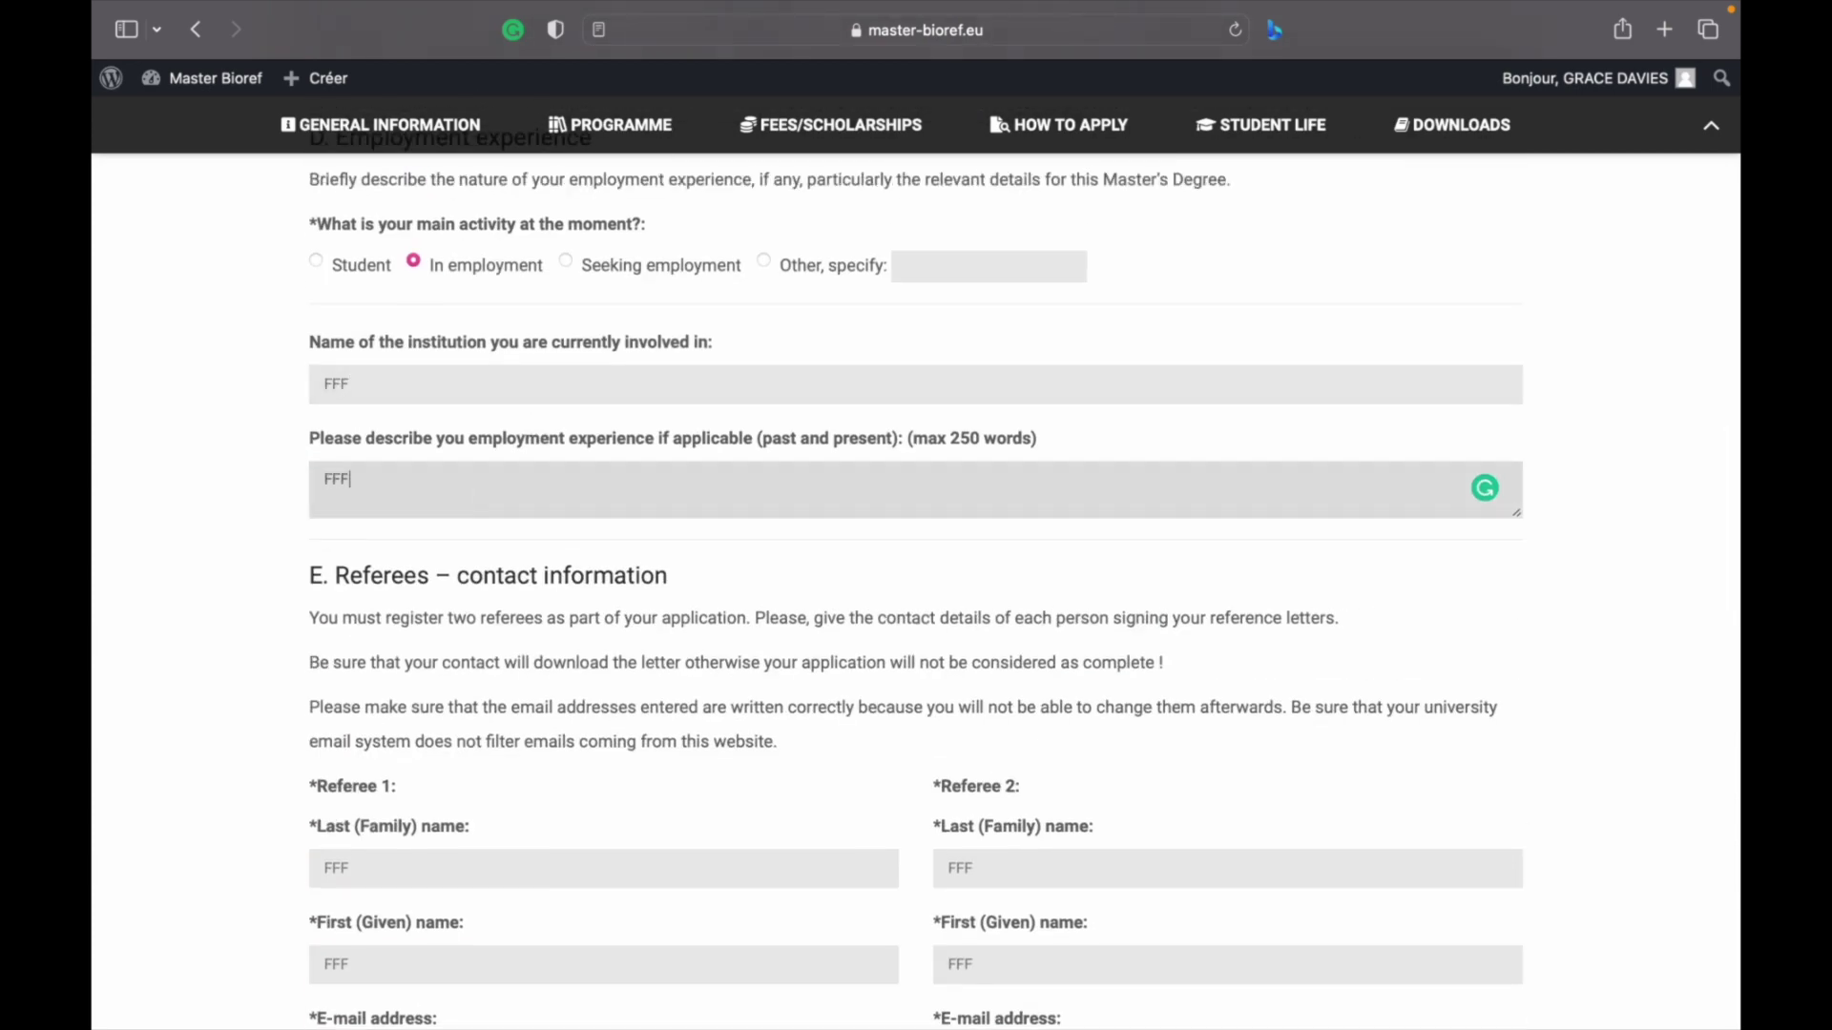
Add NHH to the BIOREF choice answer and NNNN to the mobility track answer
scroll(916, 592, up, 15)
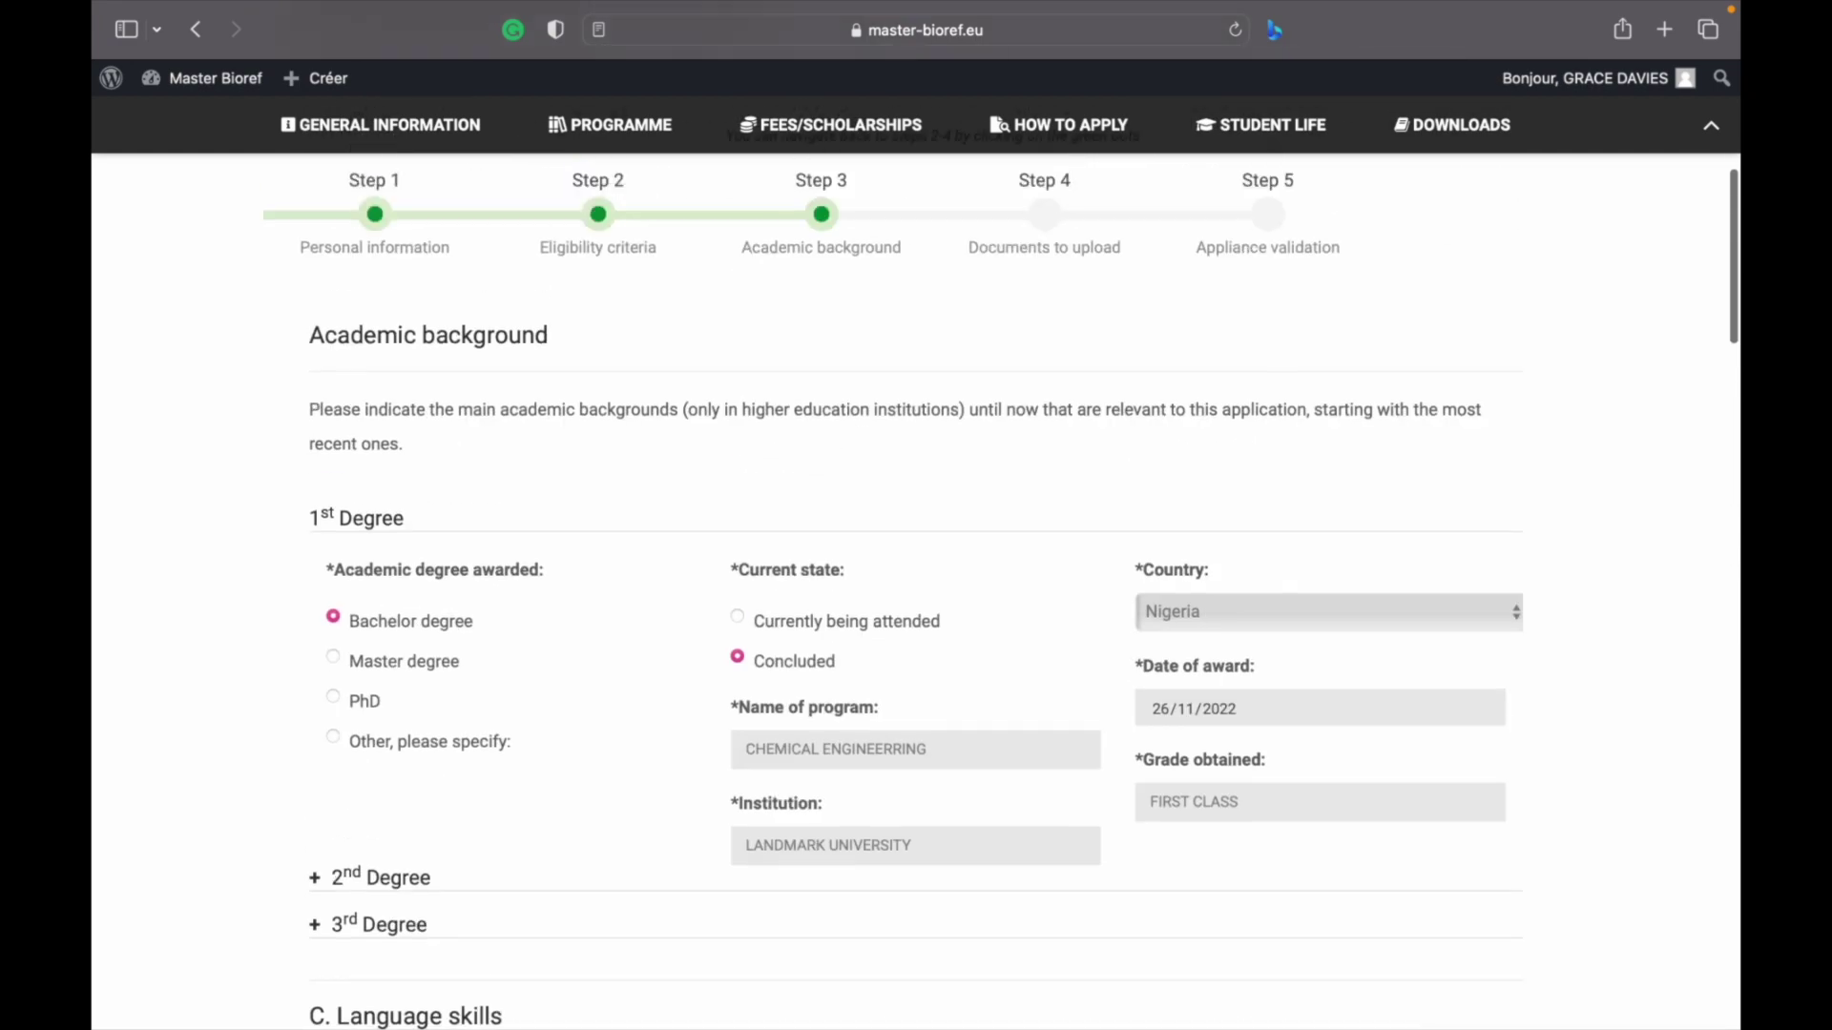
scroll(916, 591, up, 3)
scroll(916, 592, down, 20)
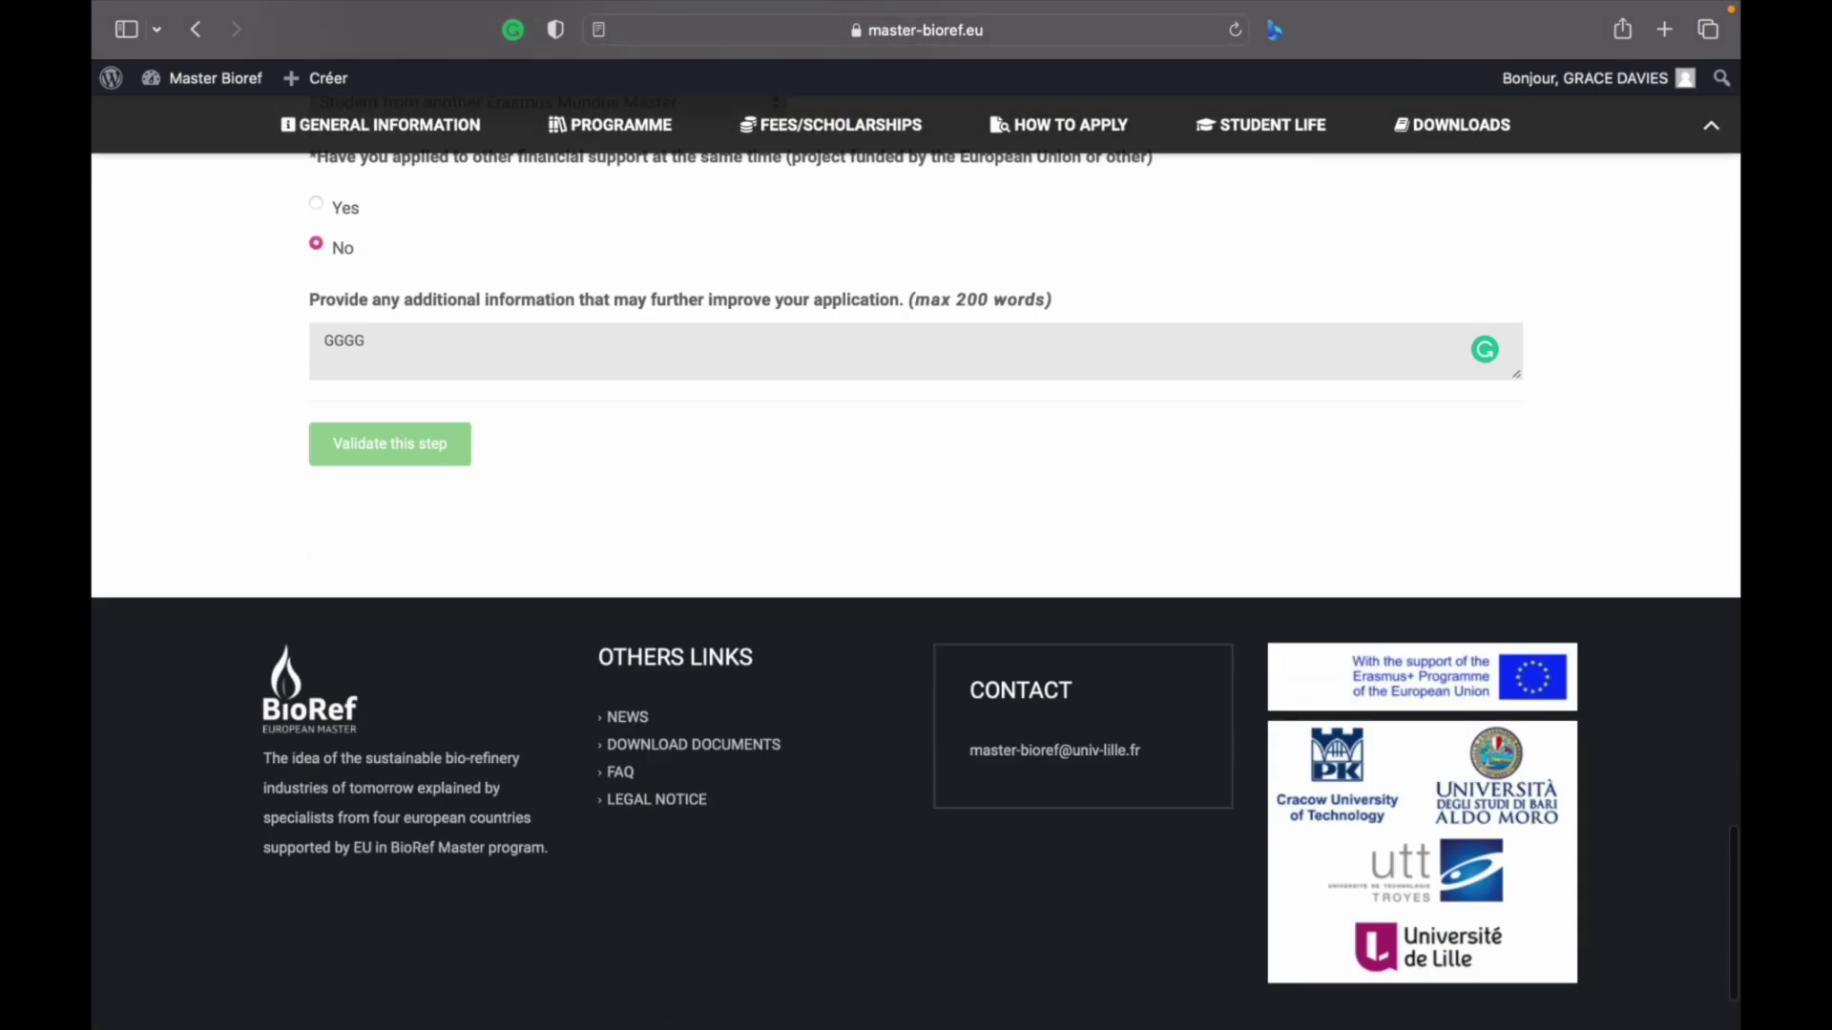
scroll(401, 456, up, 2)
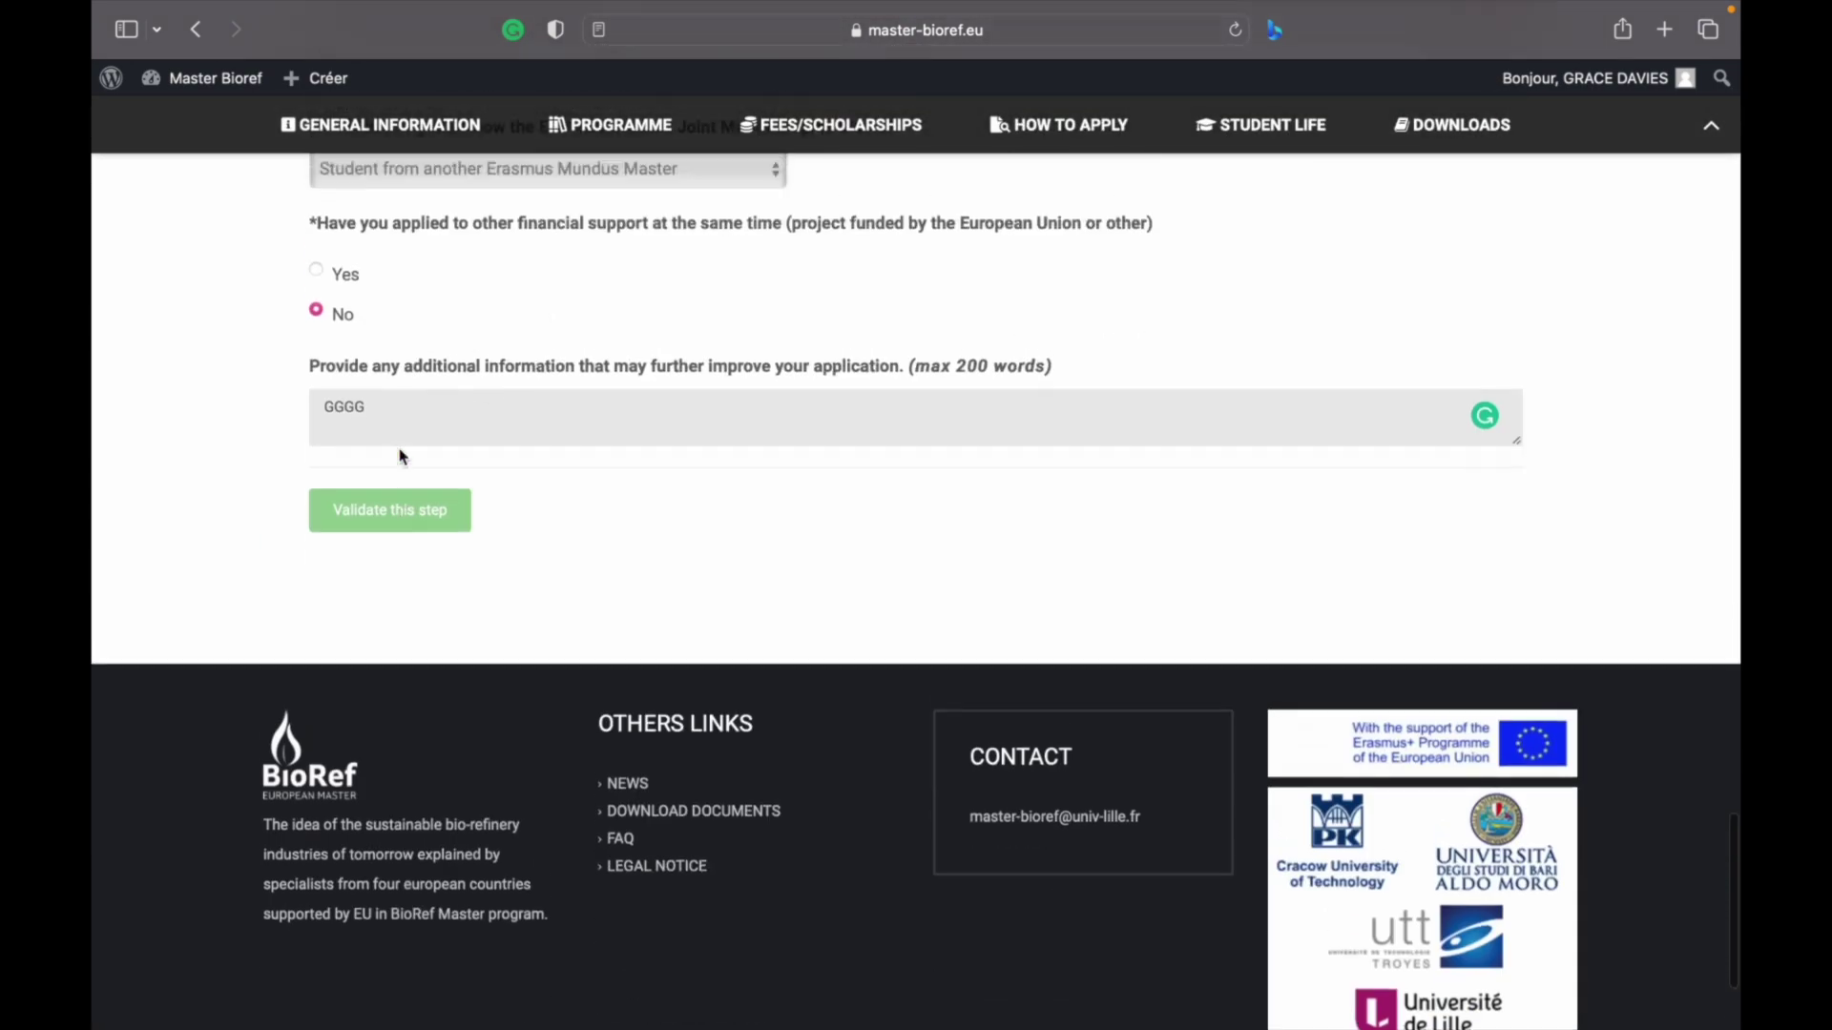
scroll(400, 456, up, 8)
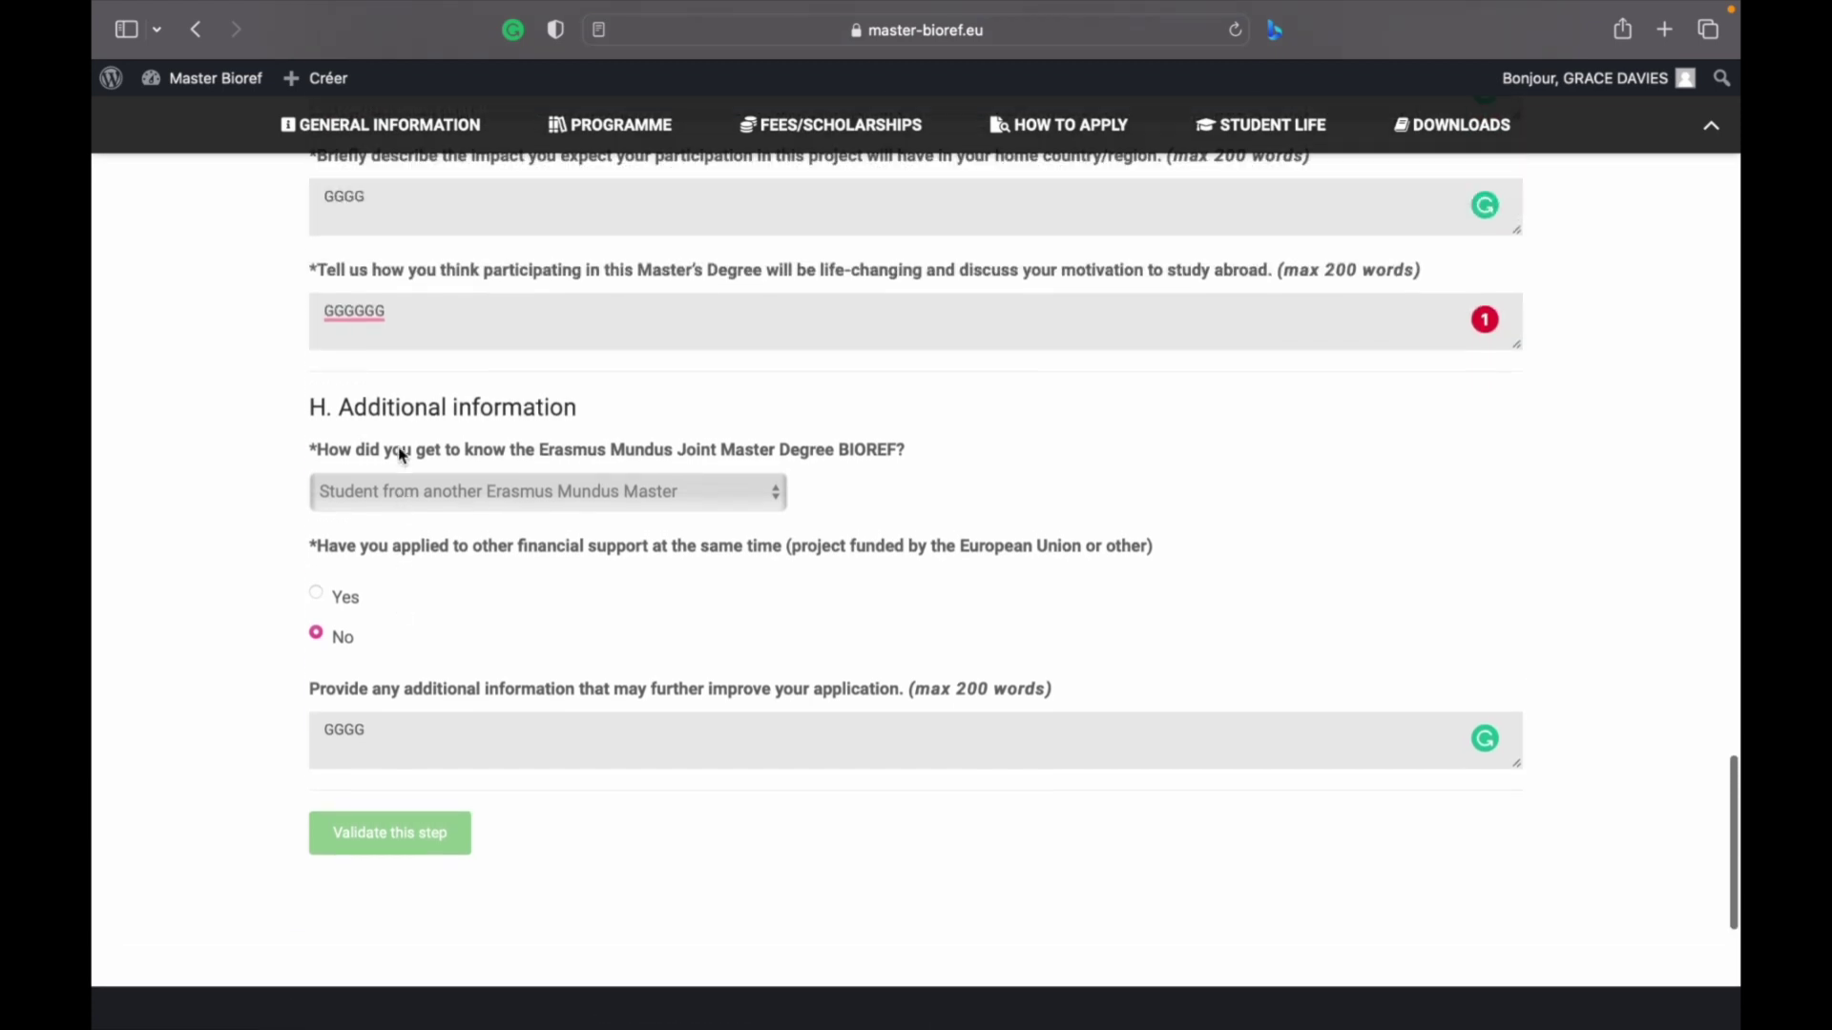
scroll(401, 456, up, 11)
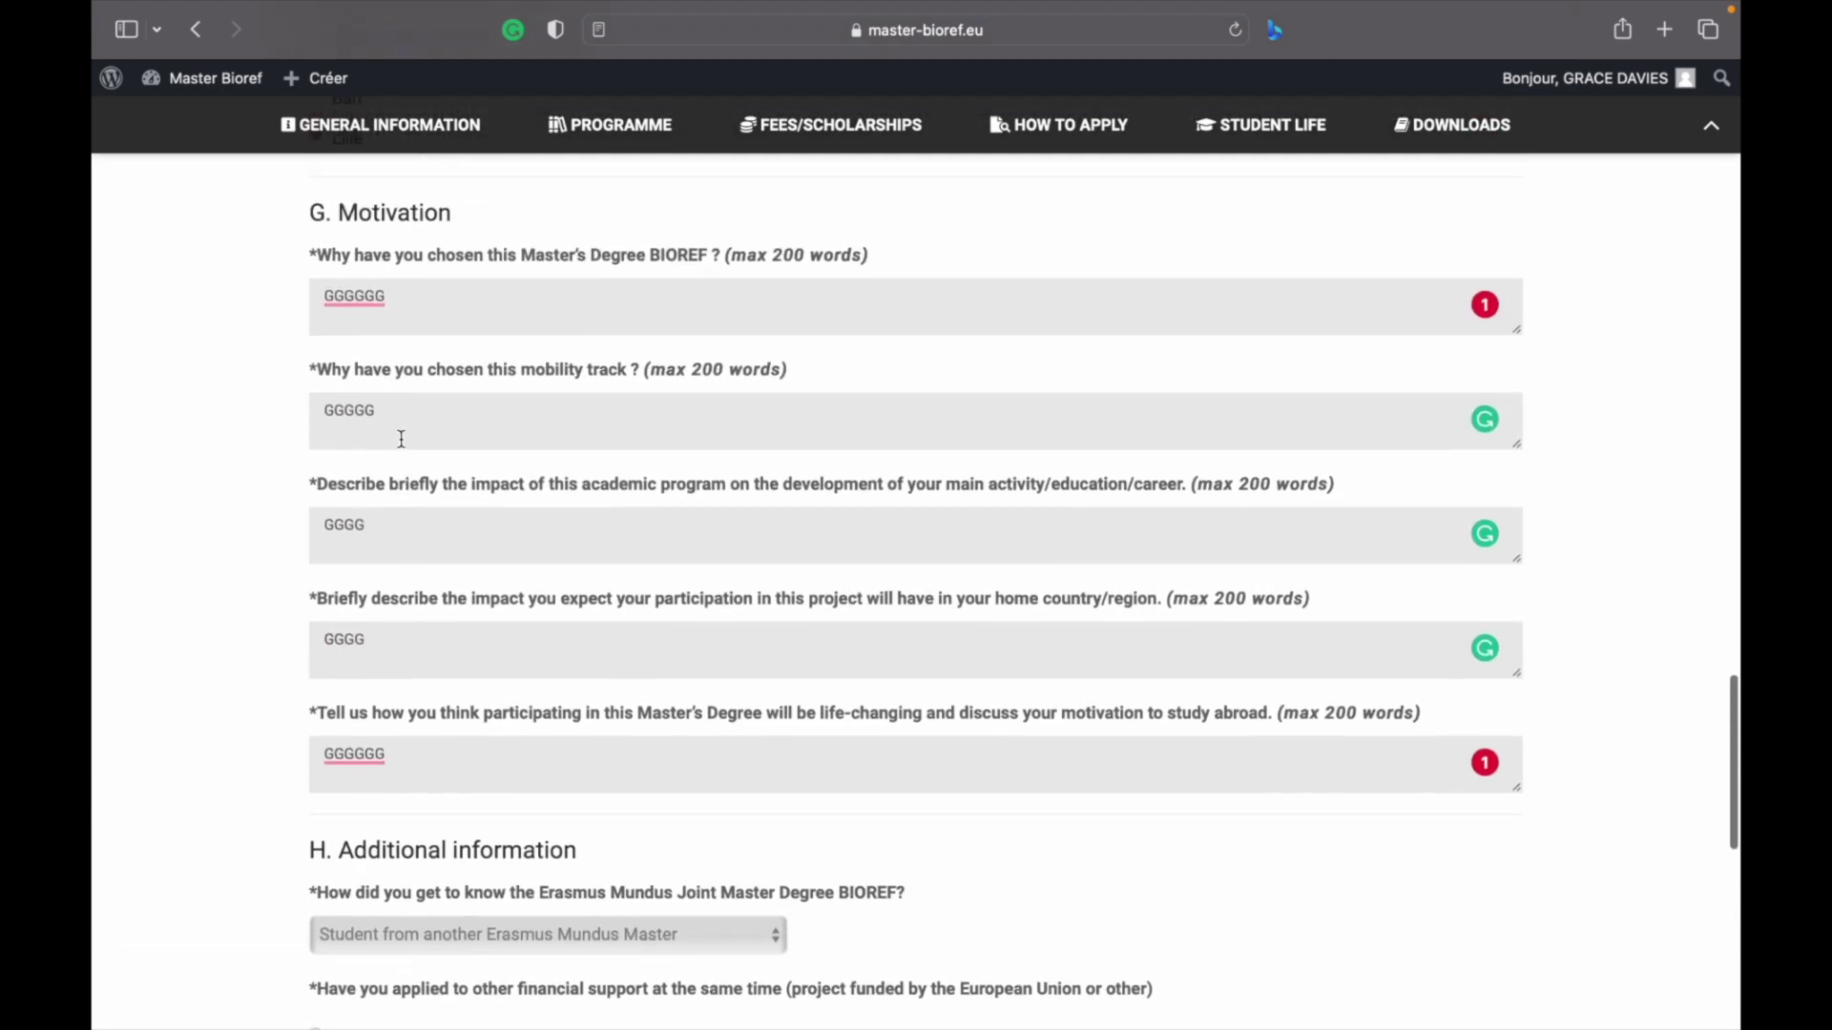
click(400, 327)
text(NHH)
click(396, 374)
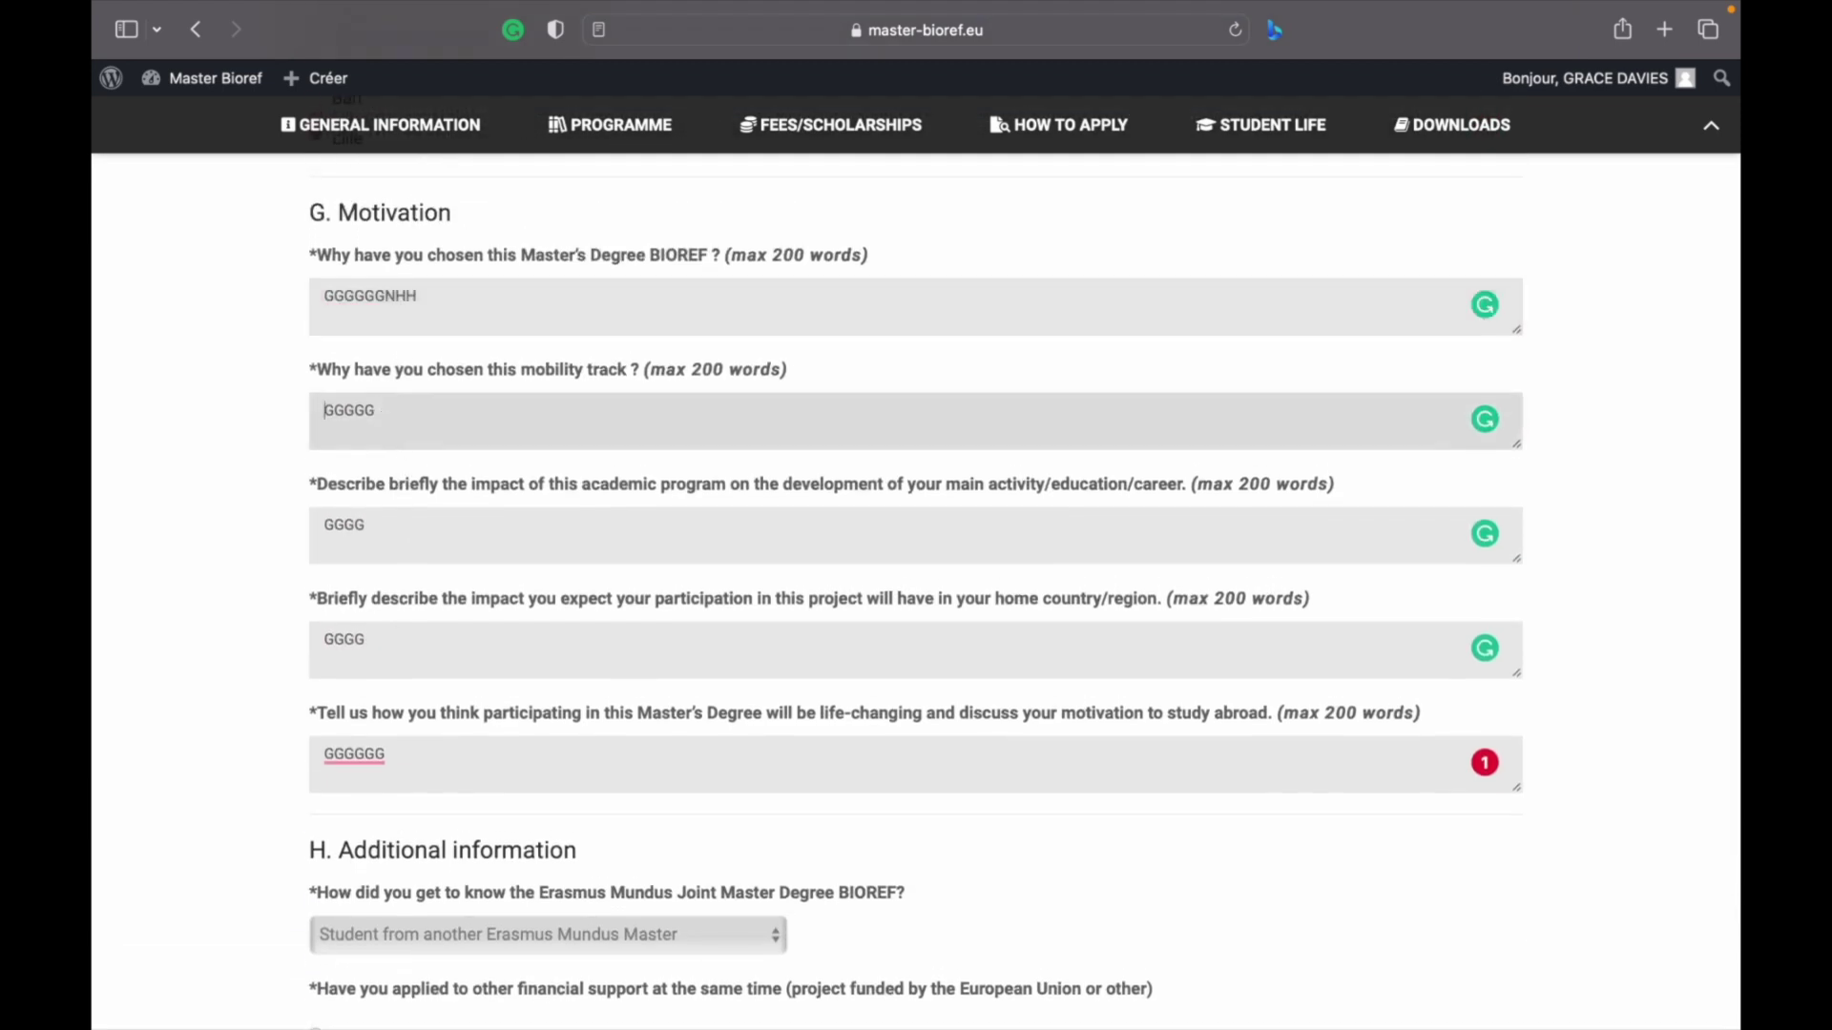
text(NNNN)
Add NN, N and JJ to the career impact, home-country impact and life-changing answers
click(369, 529)
text(NN)
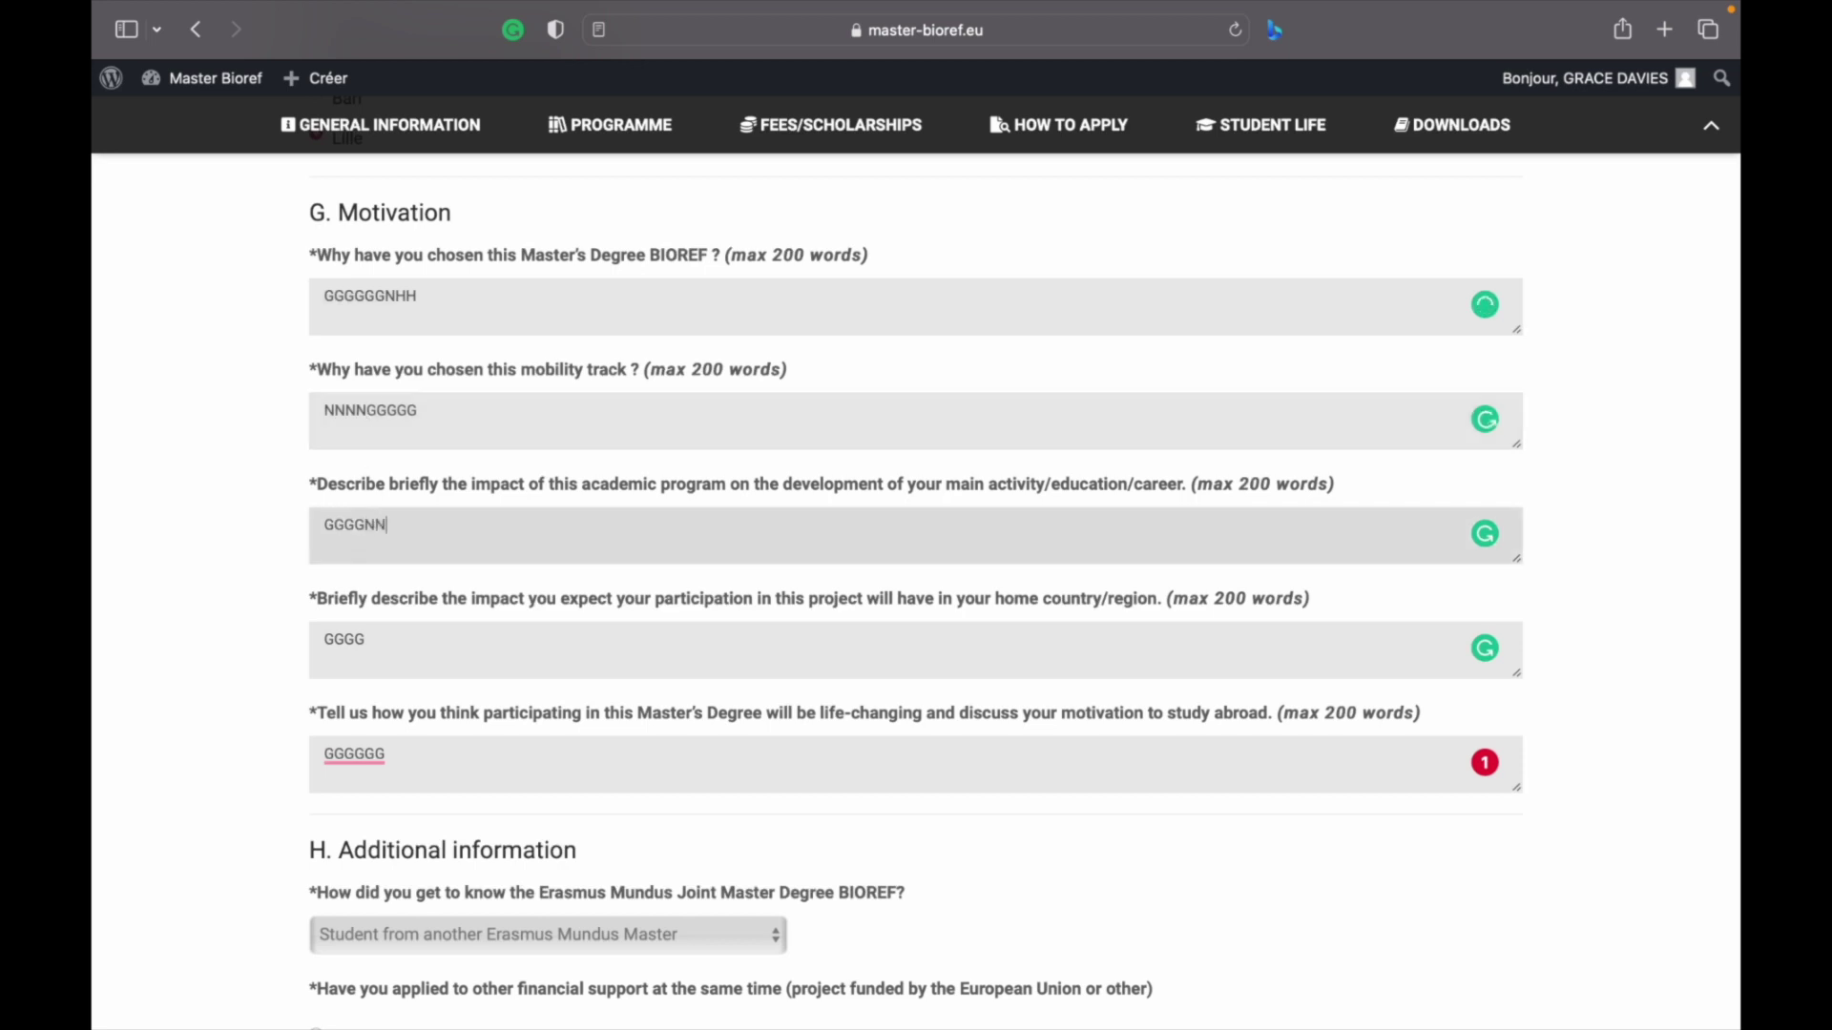
click(370, 644)
text(N)
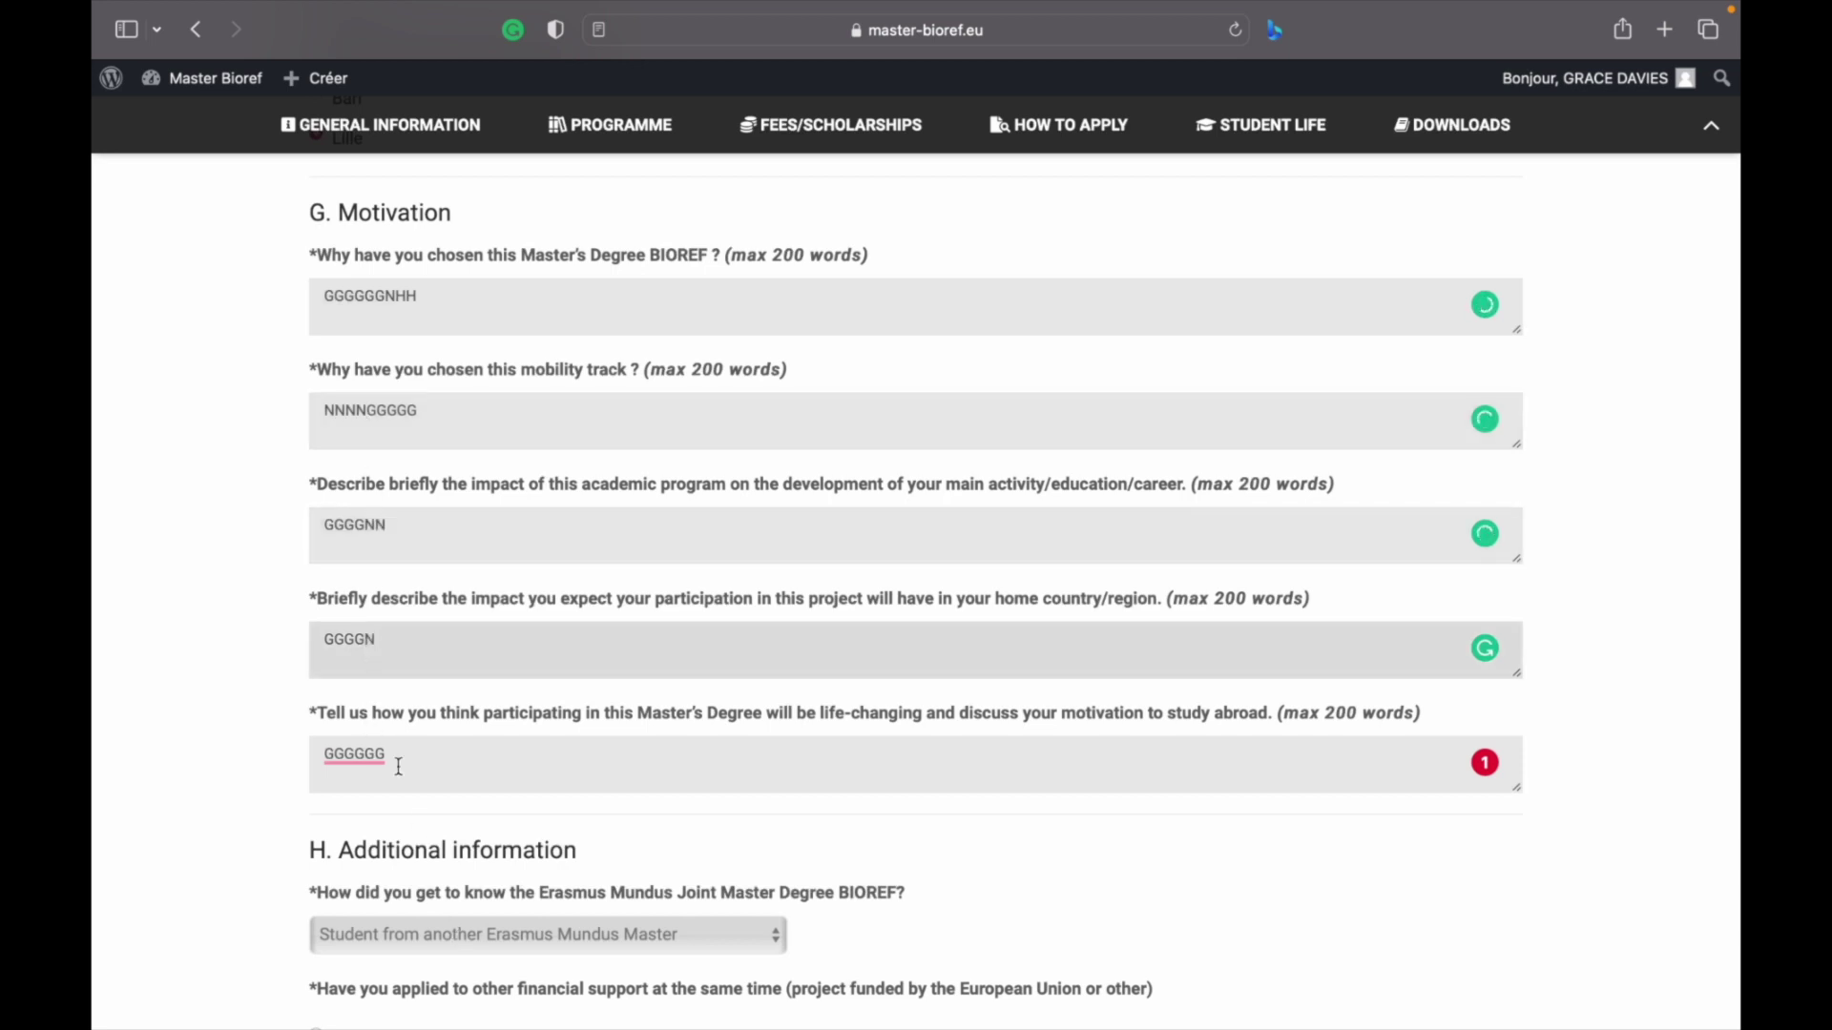
click(394, 762)
text(JJ)
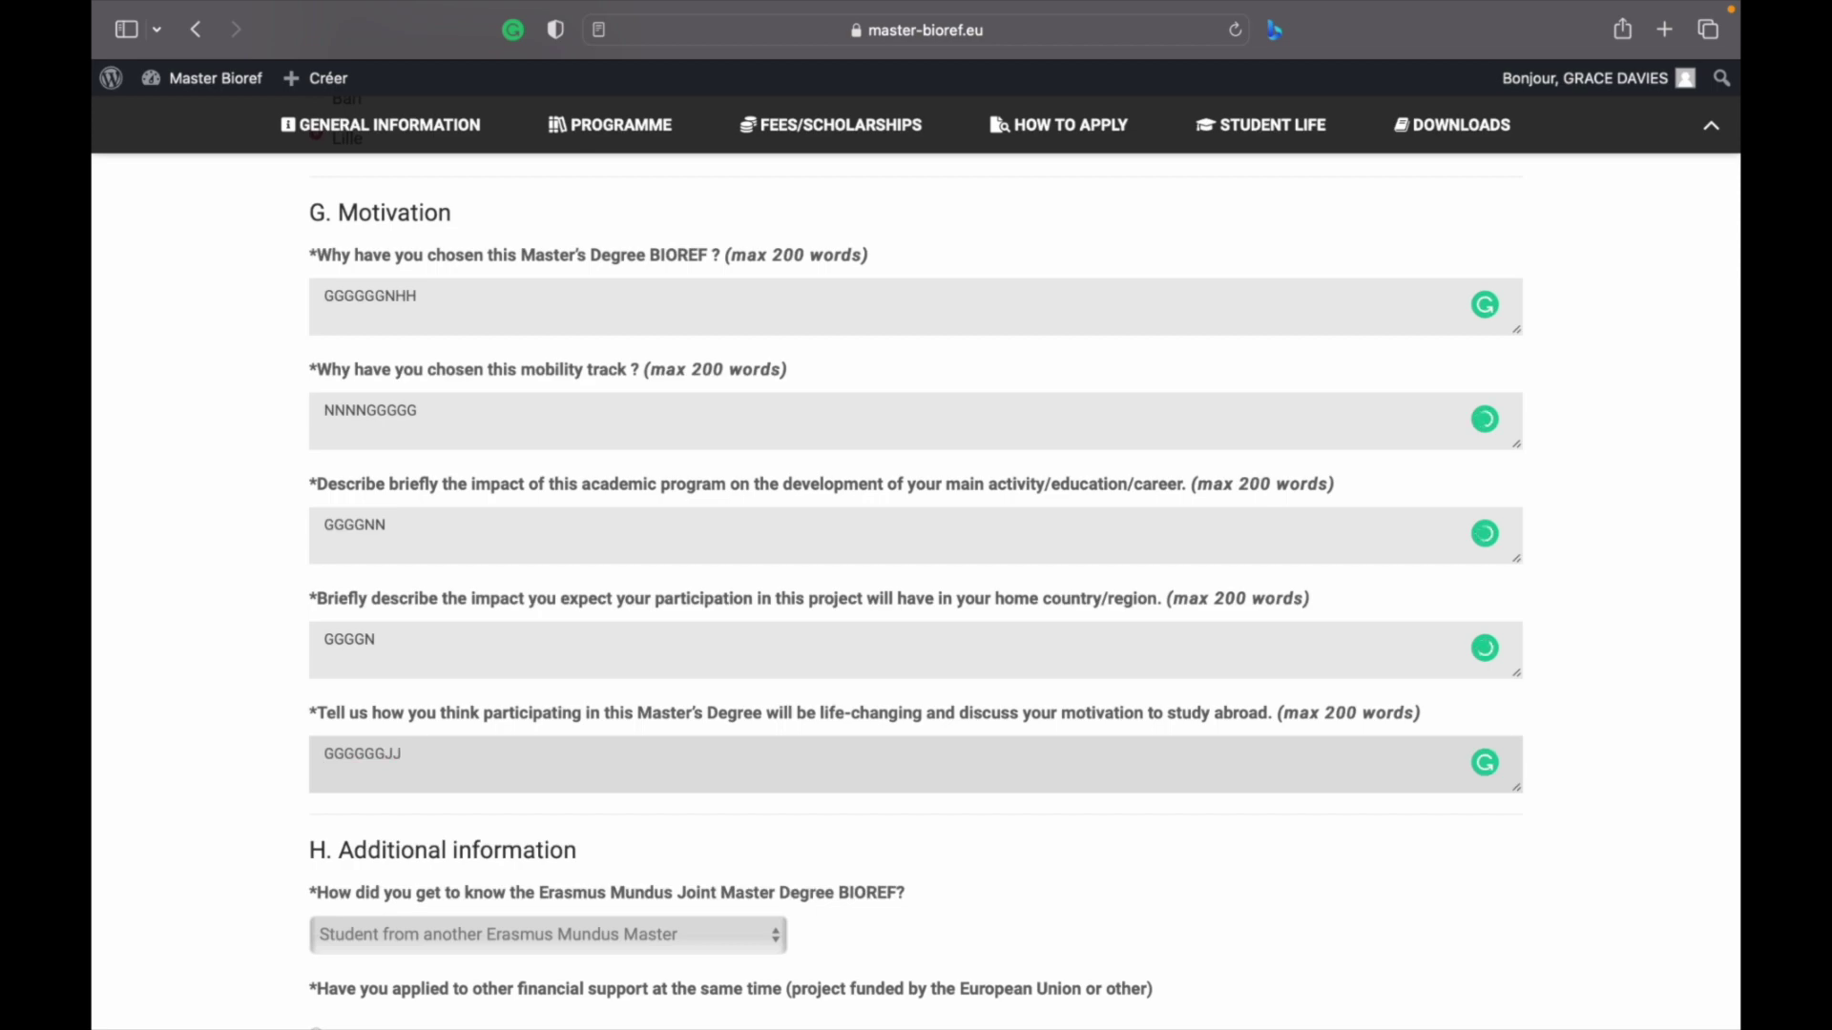
scroll(916, 572, up, 7)
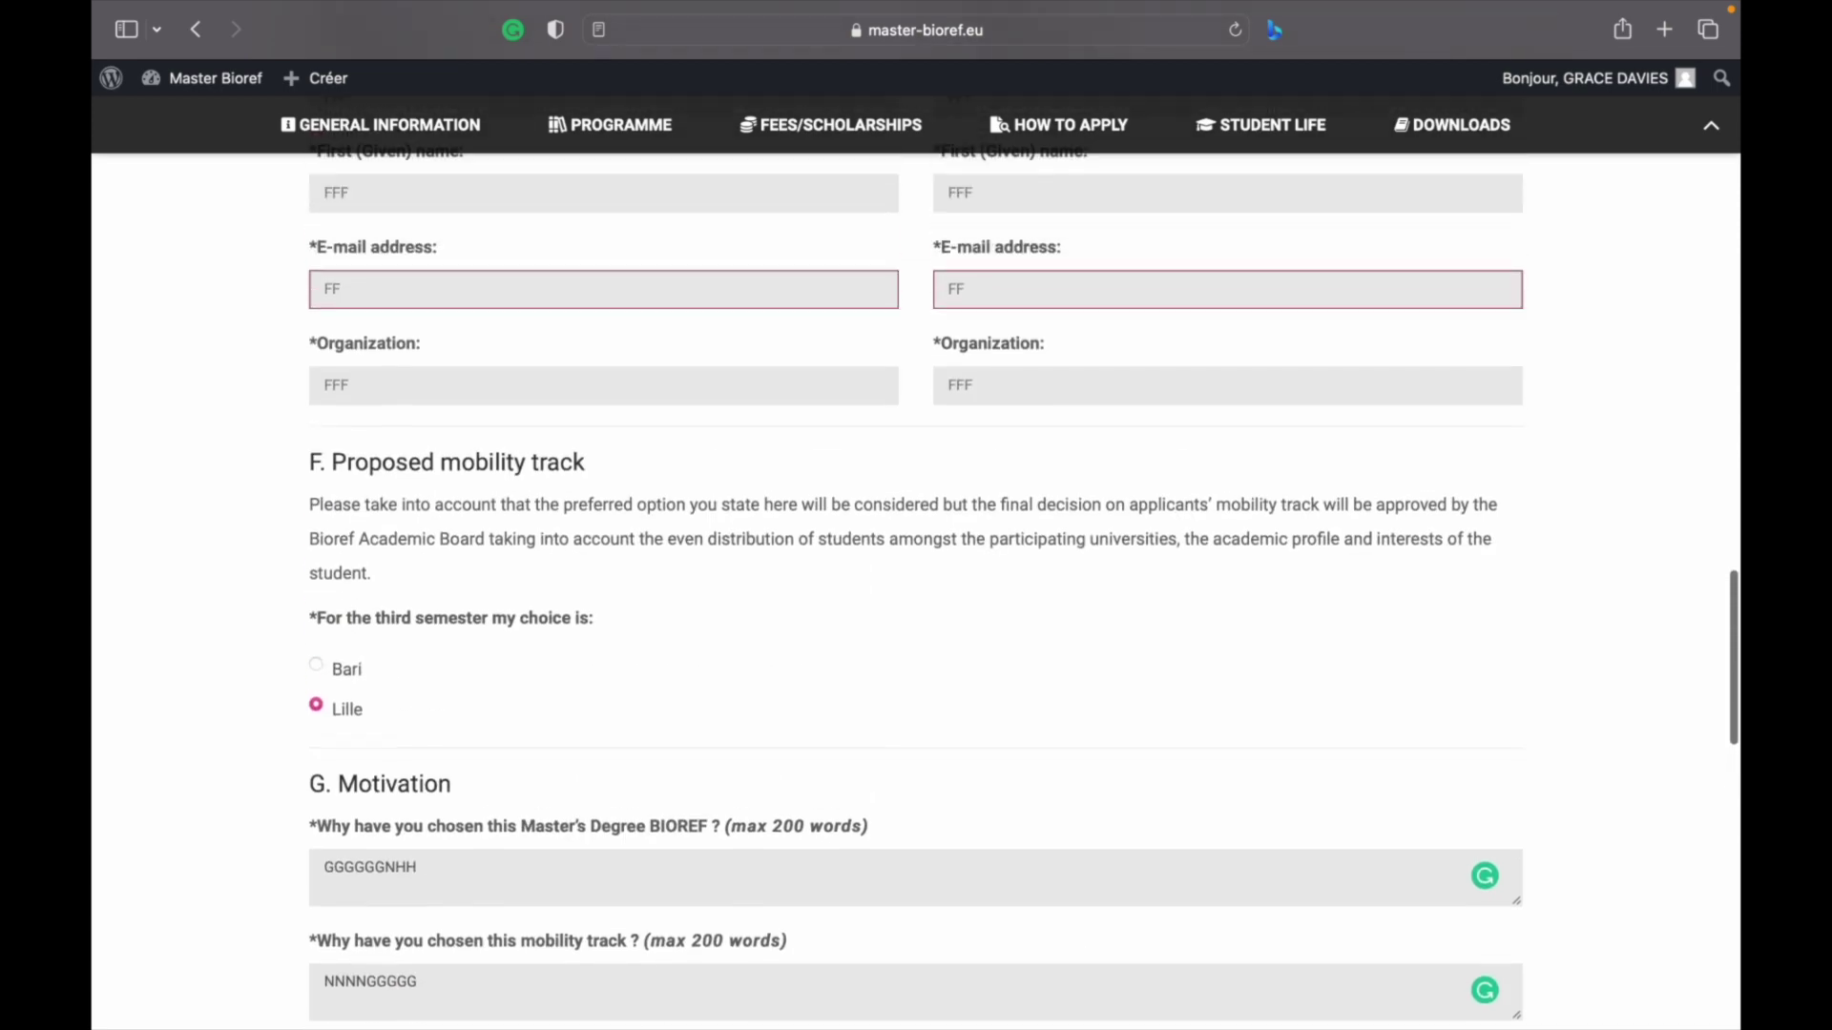
scroll(916, 572, up, 5)
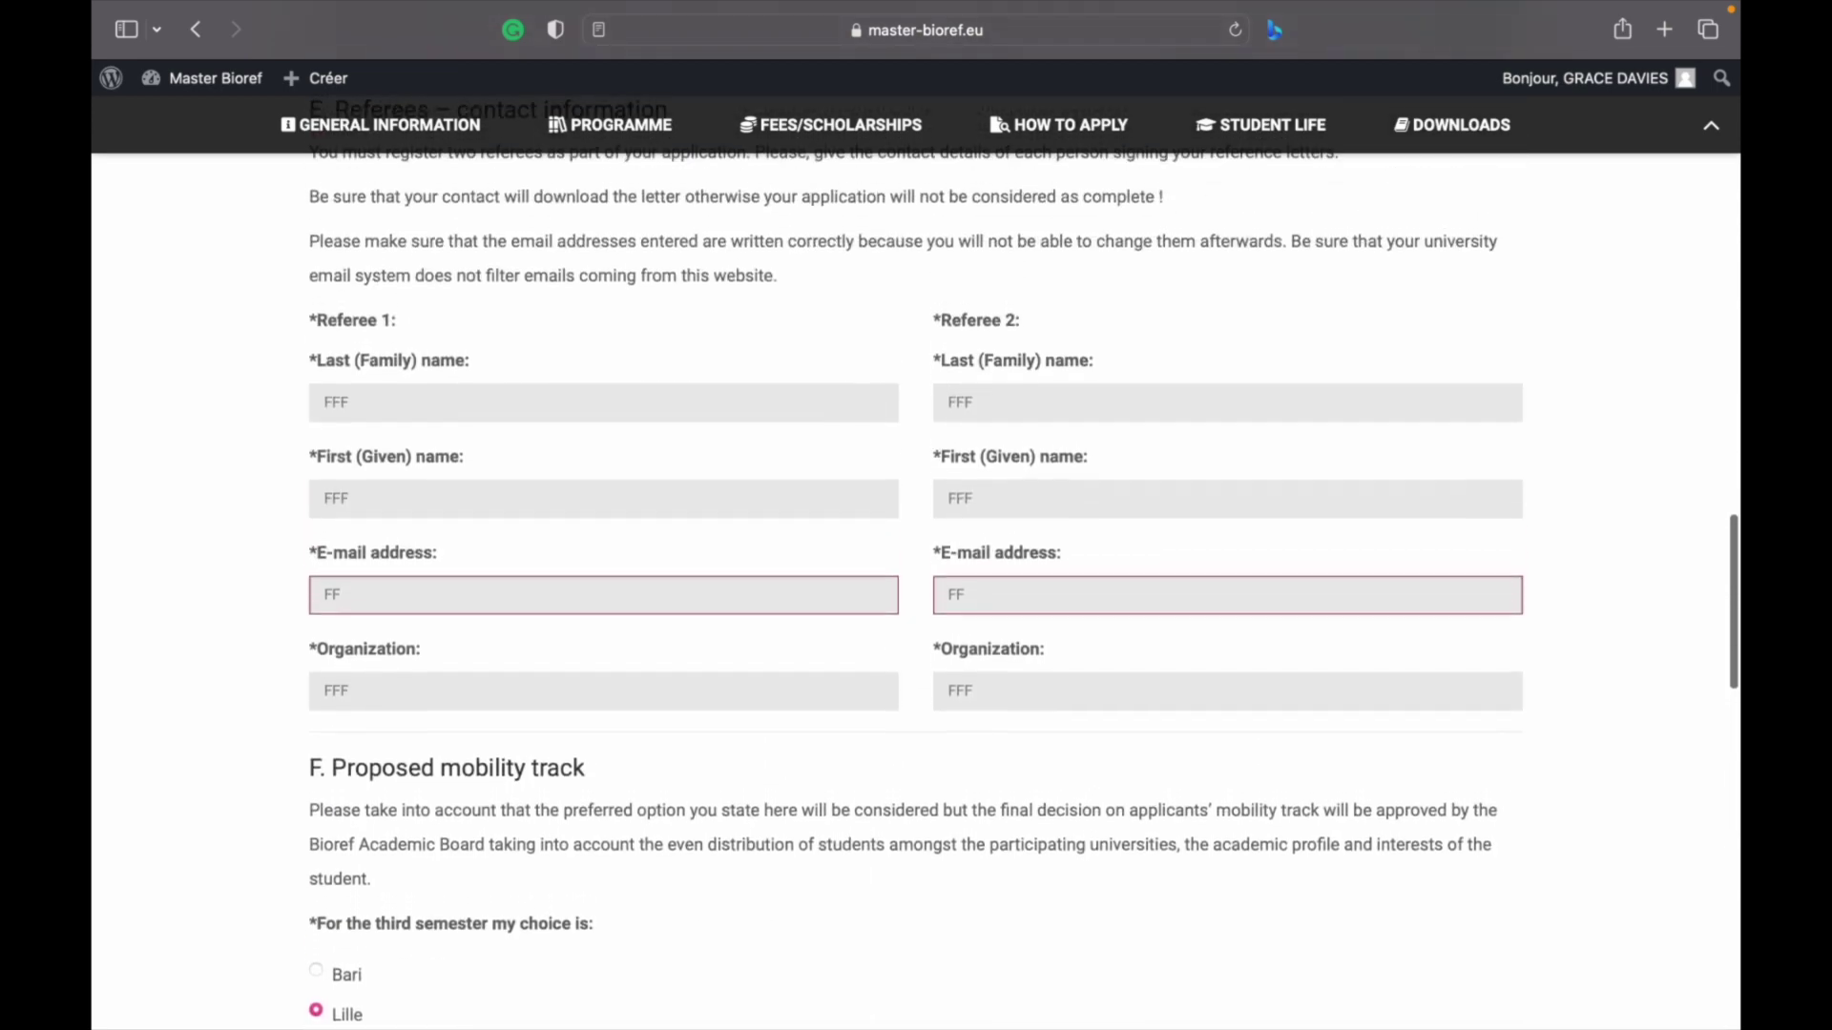
scroll(400, 795, up, 4)
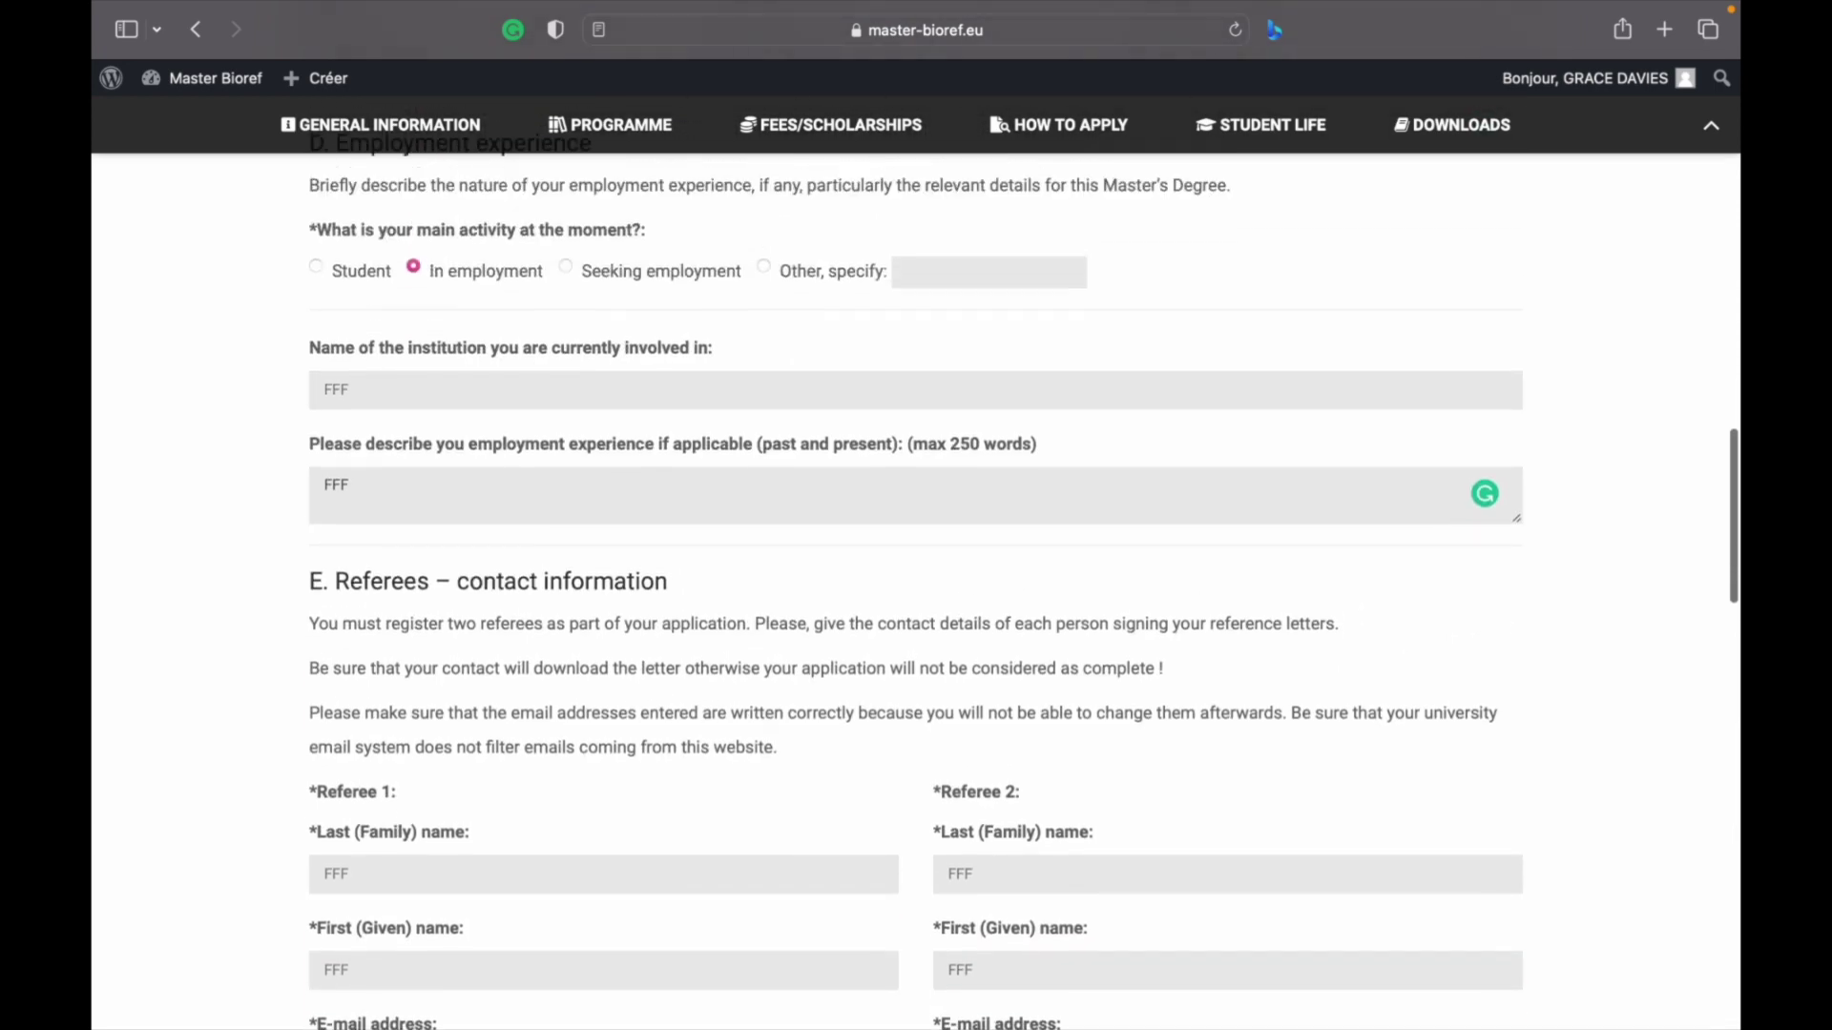
scroll(401, 795, up, 4)
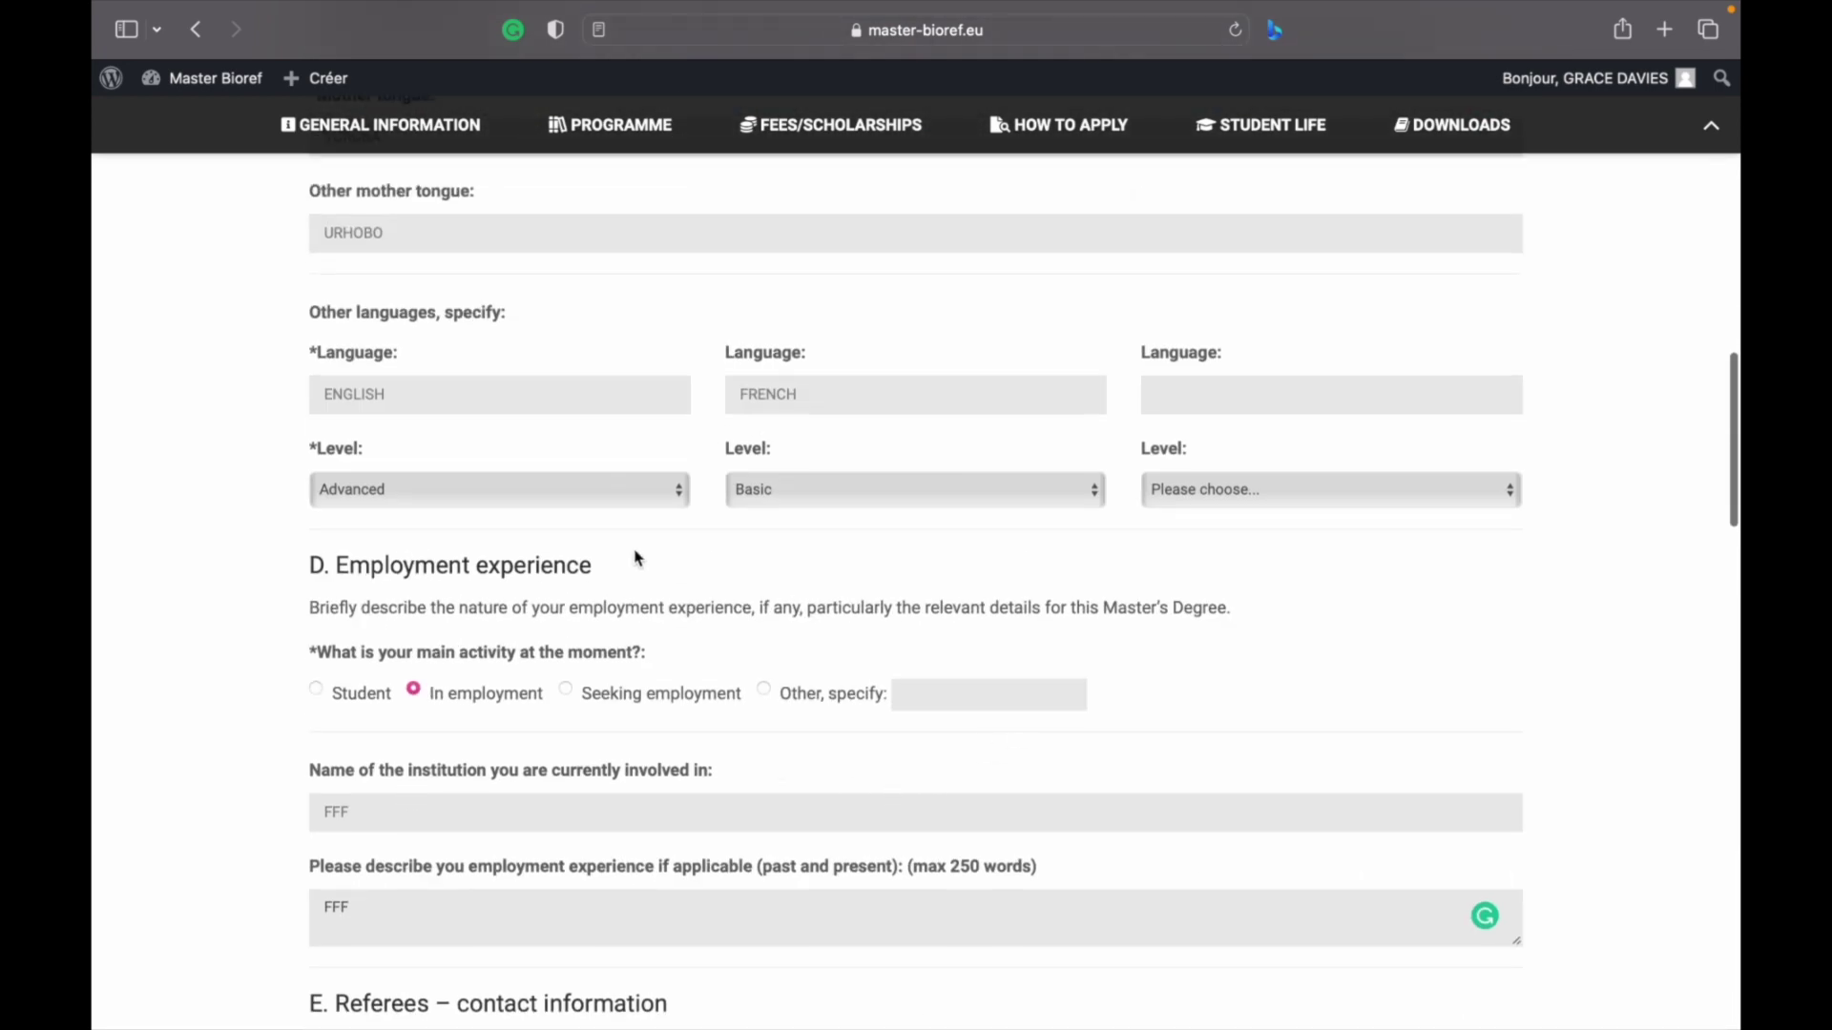
scroll(636, 558, up, 5)
scroll(637, 558, up, 9)
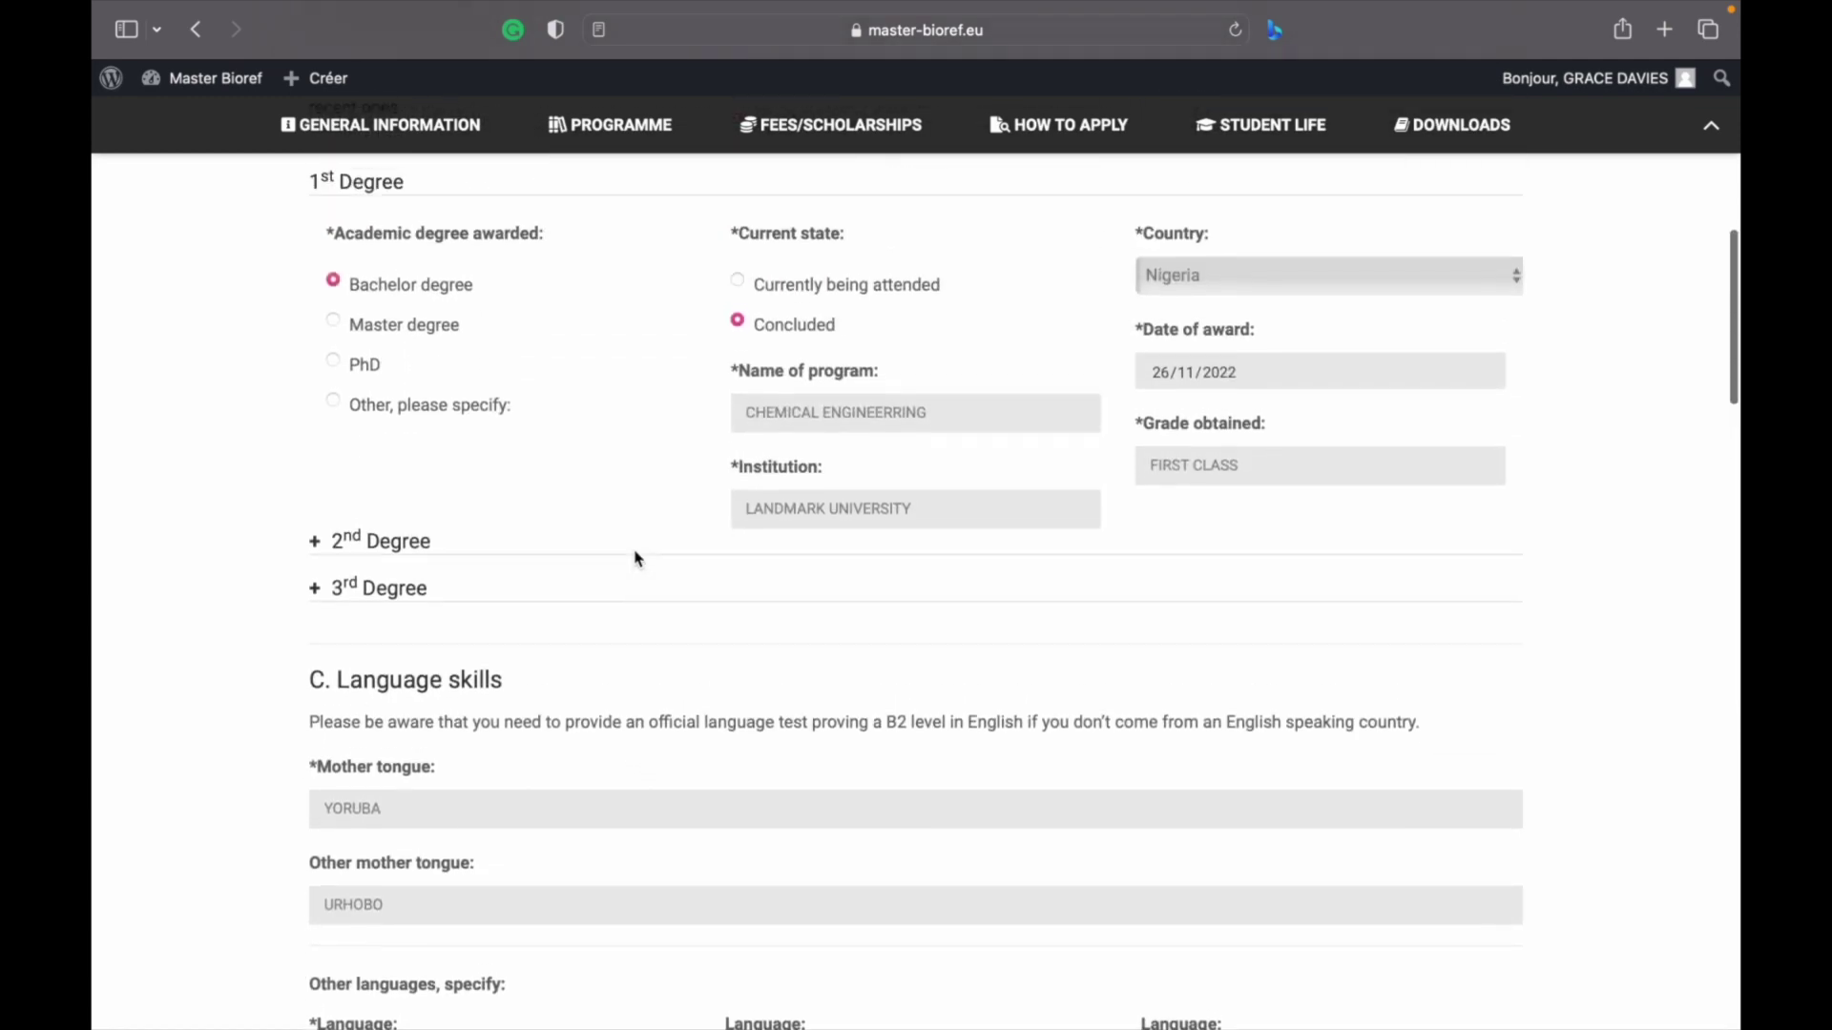
scroll(637, 558, down, 20)
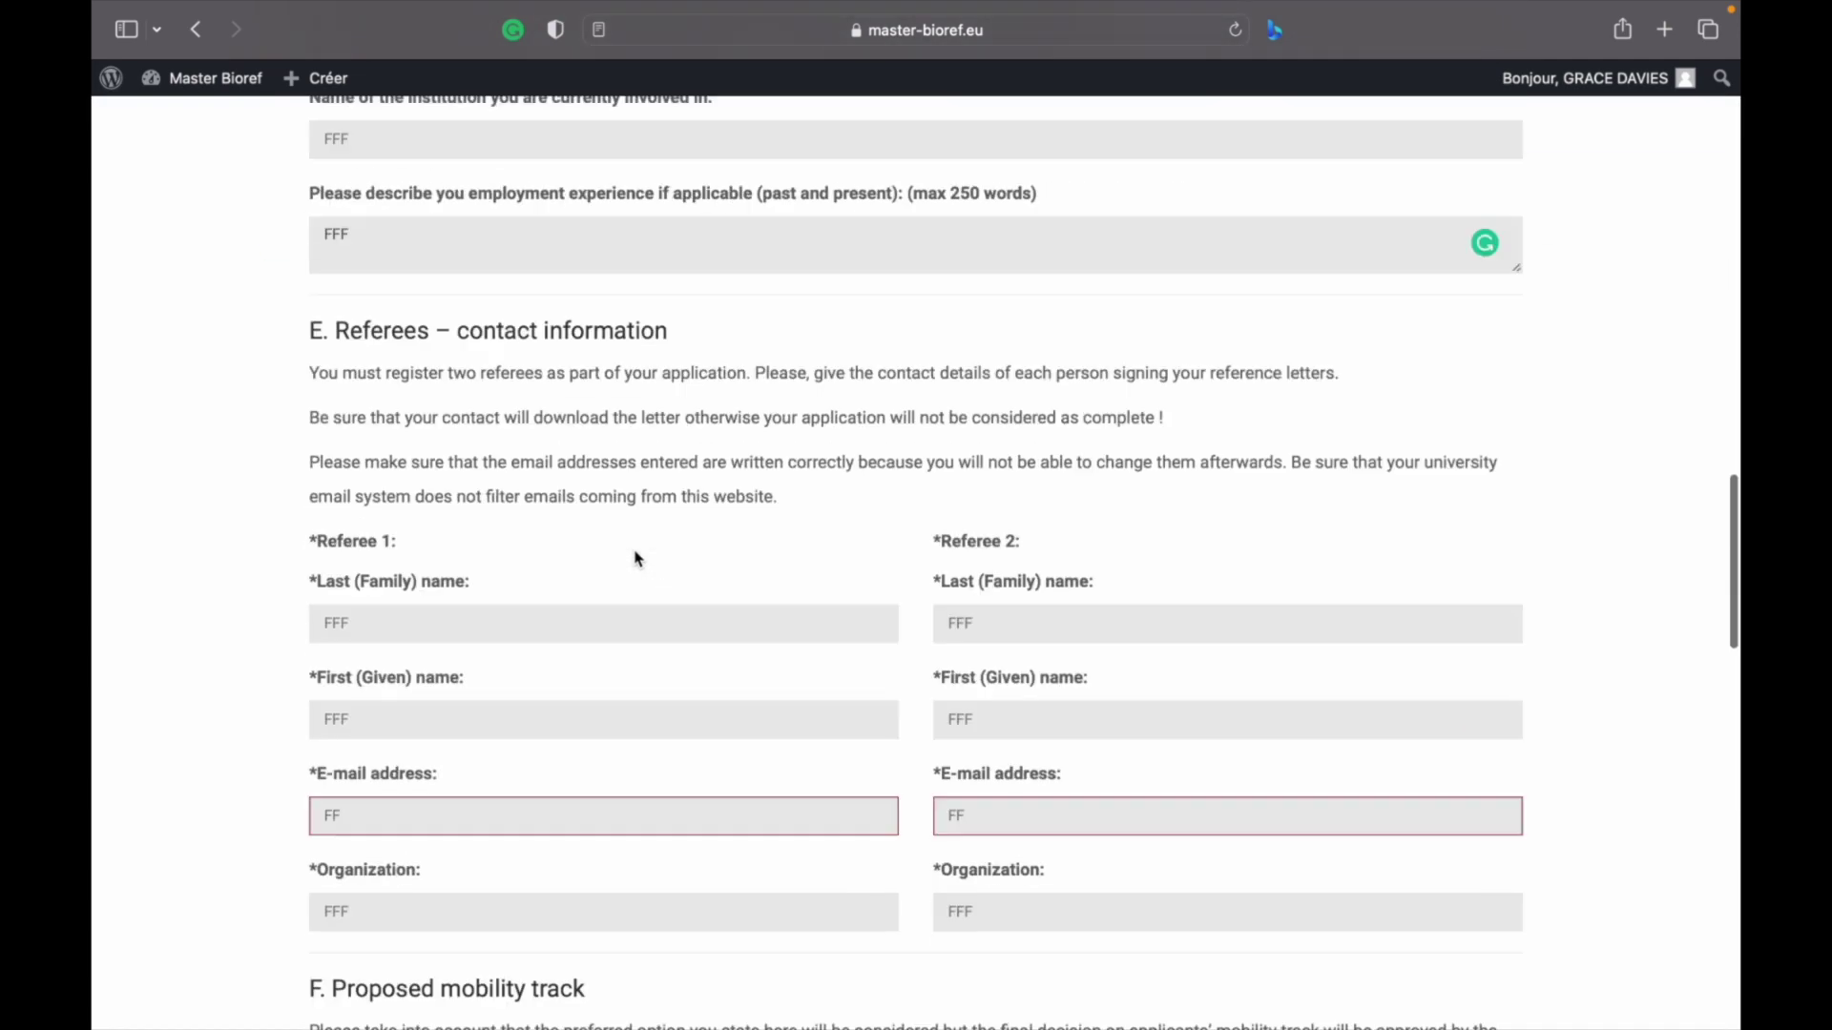
scroll(397, 387, up, 2)
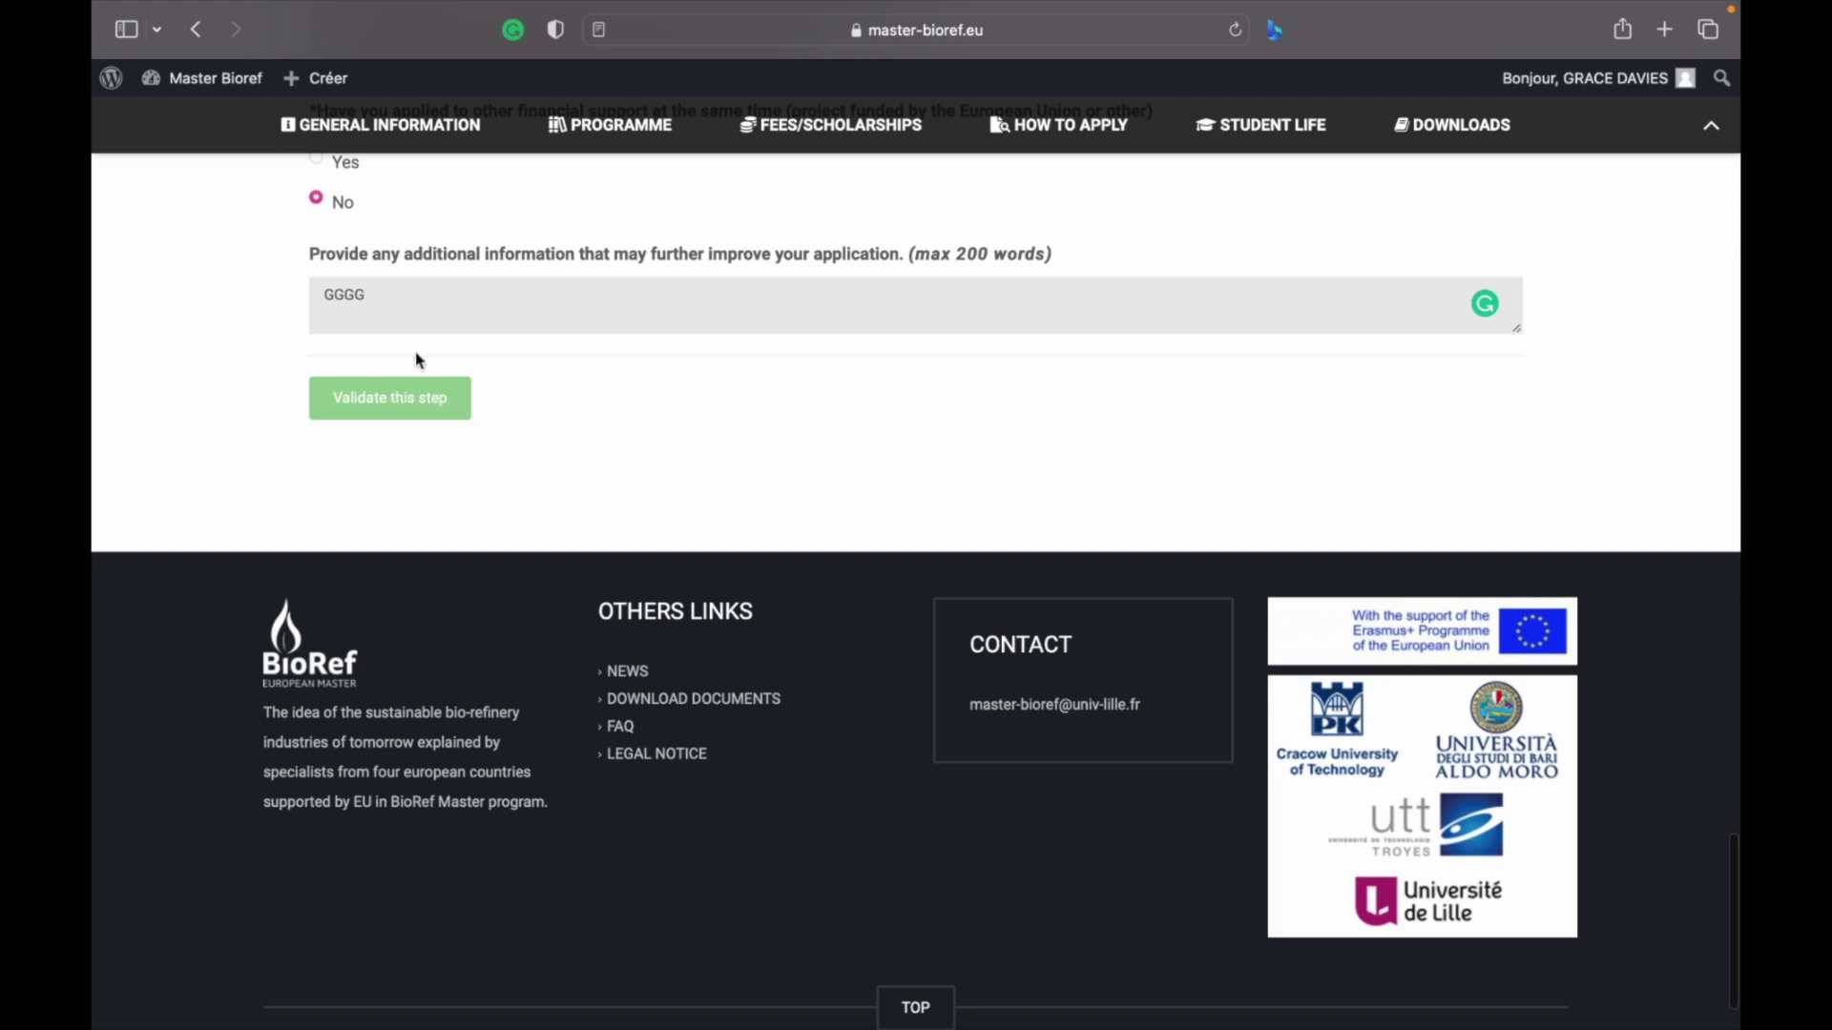
click(409, 330)
click(400, 395)
scroll(853, 407, up, 3)
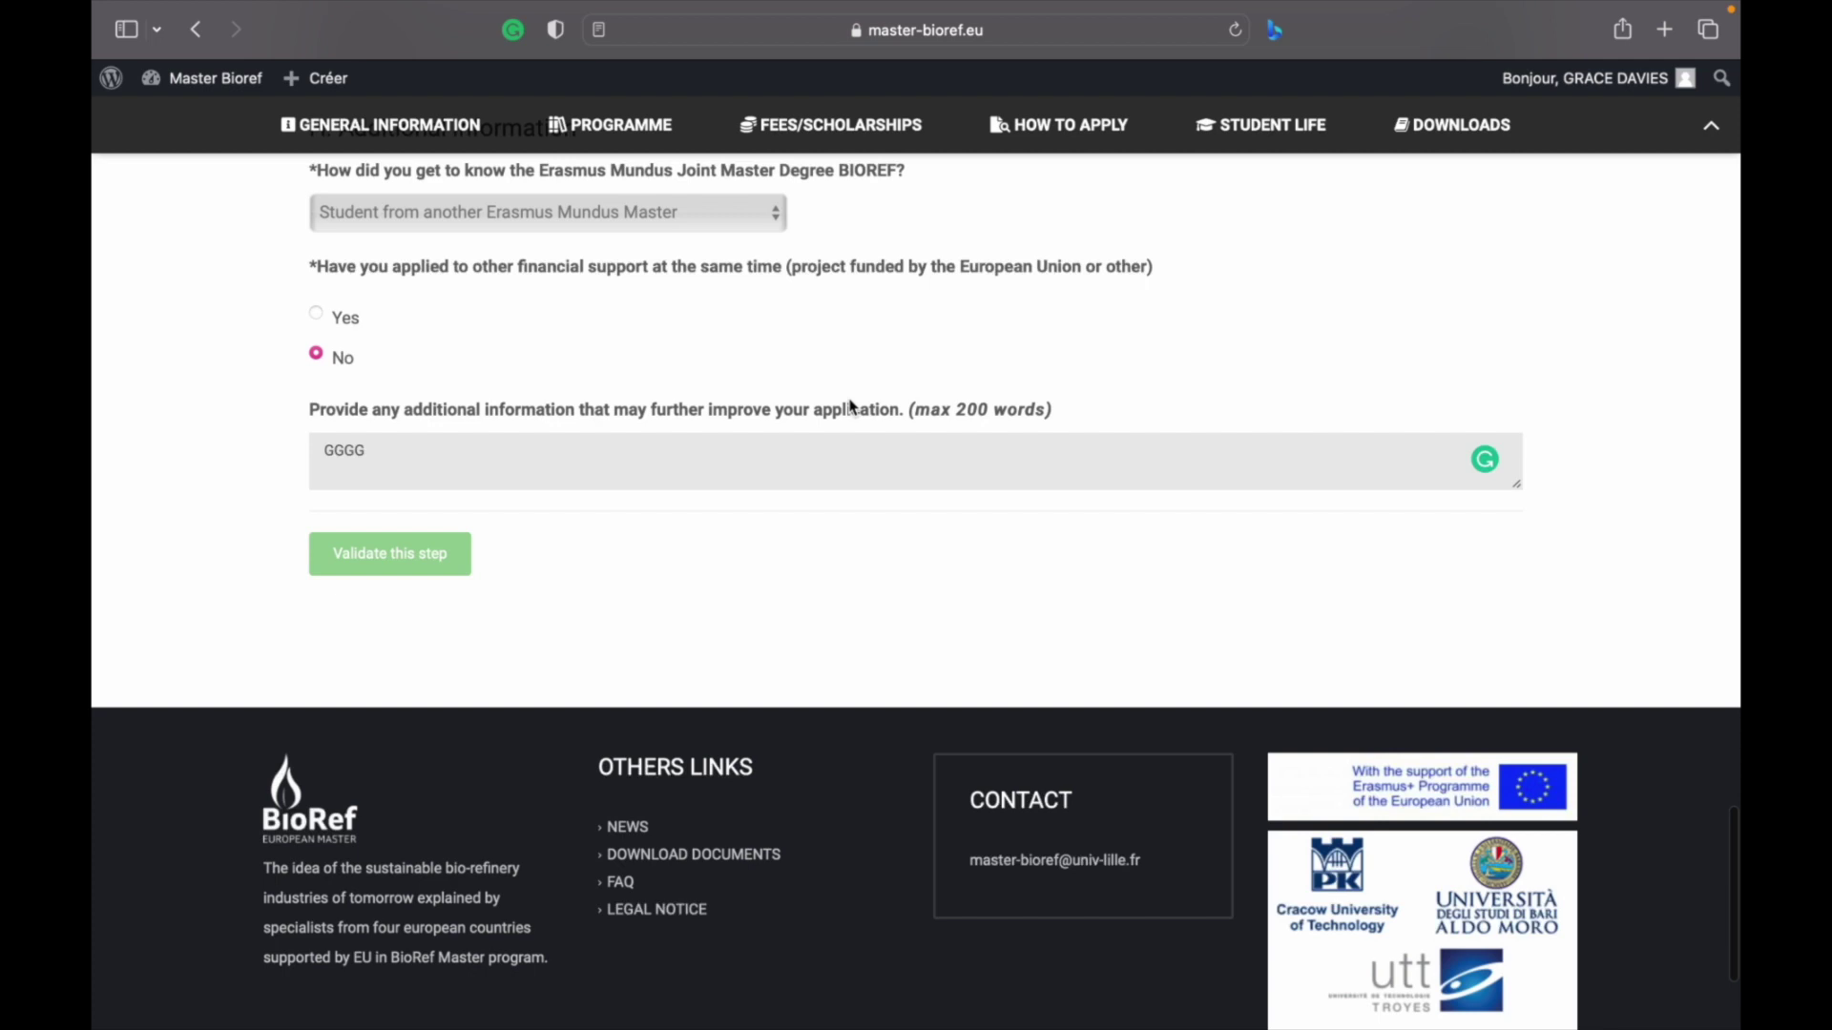
scroll(853, 407, up, 8)
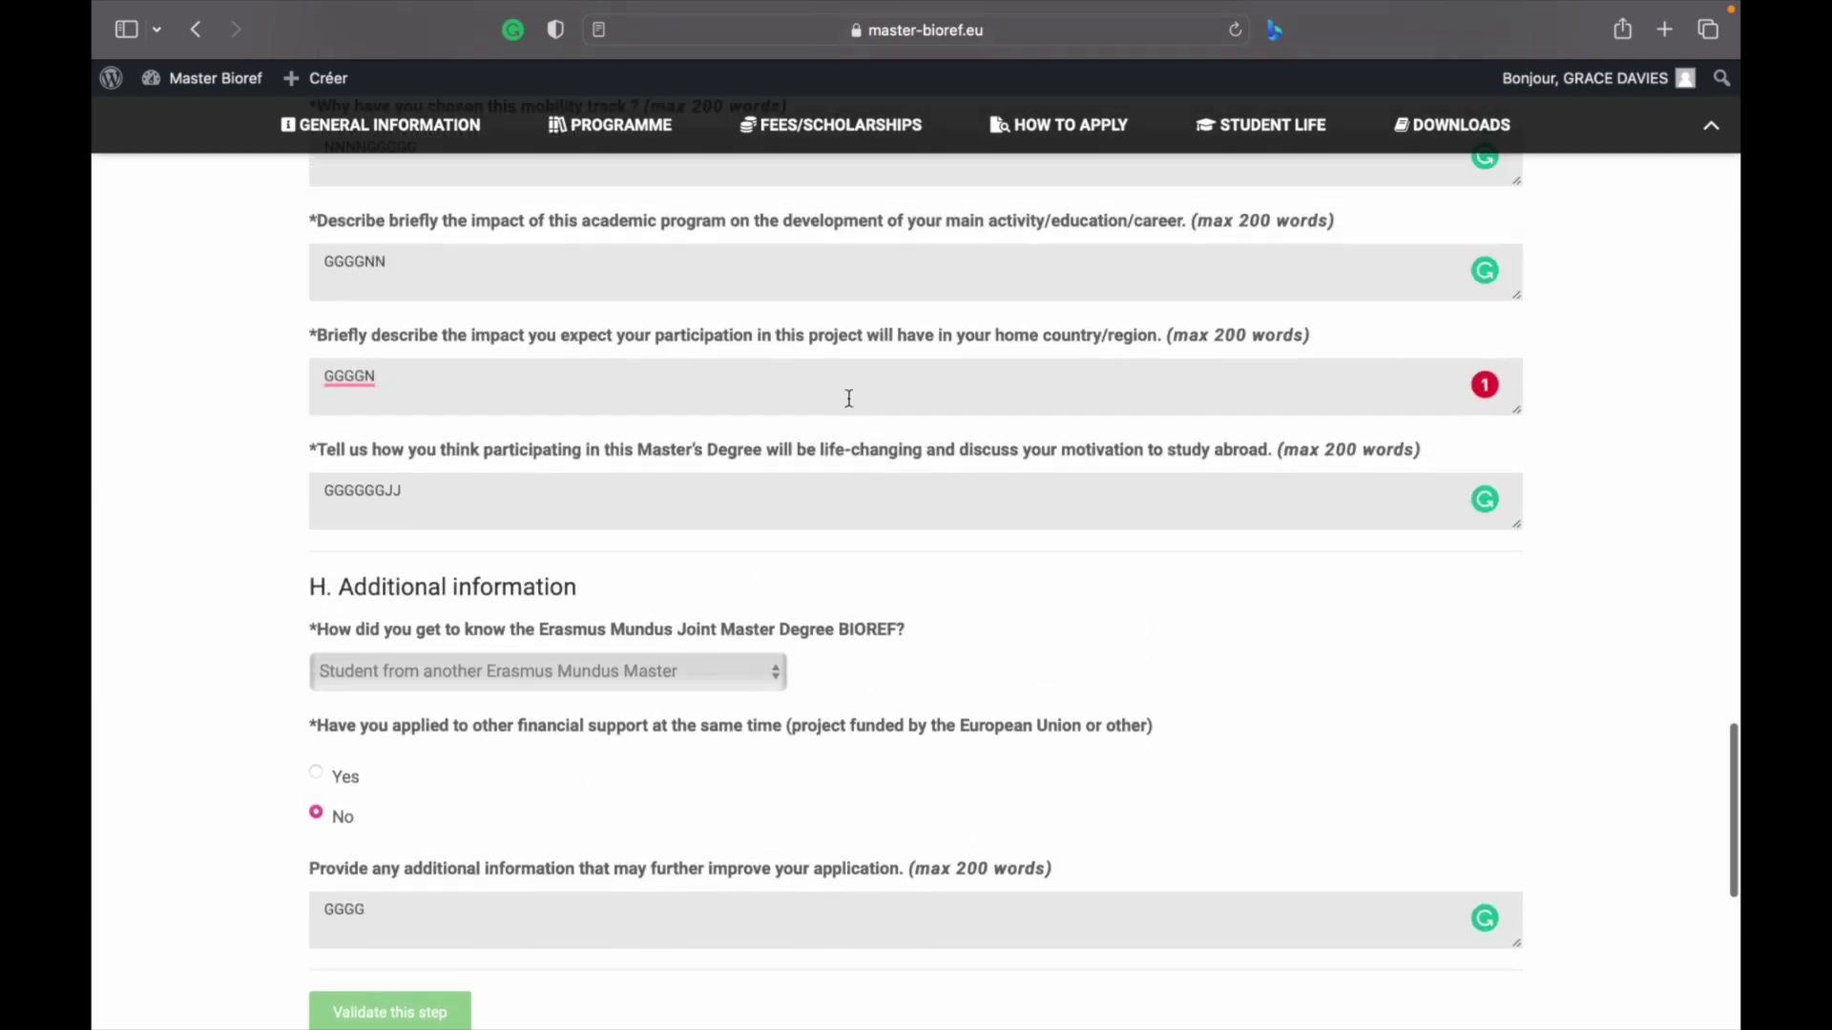
scroll(849, 399, up, 4)
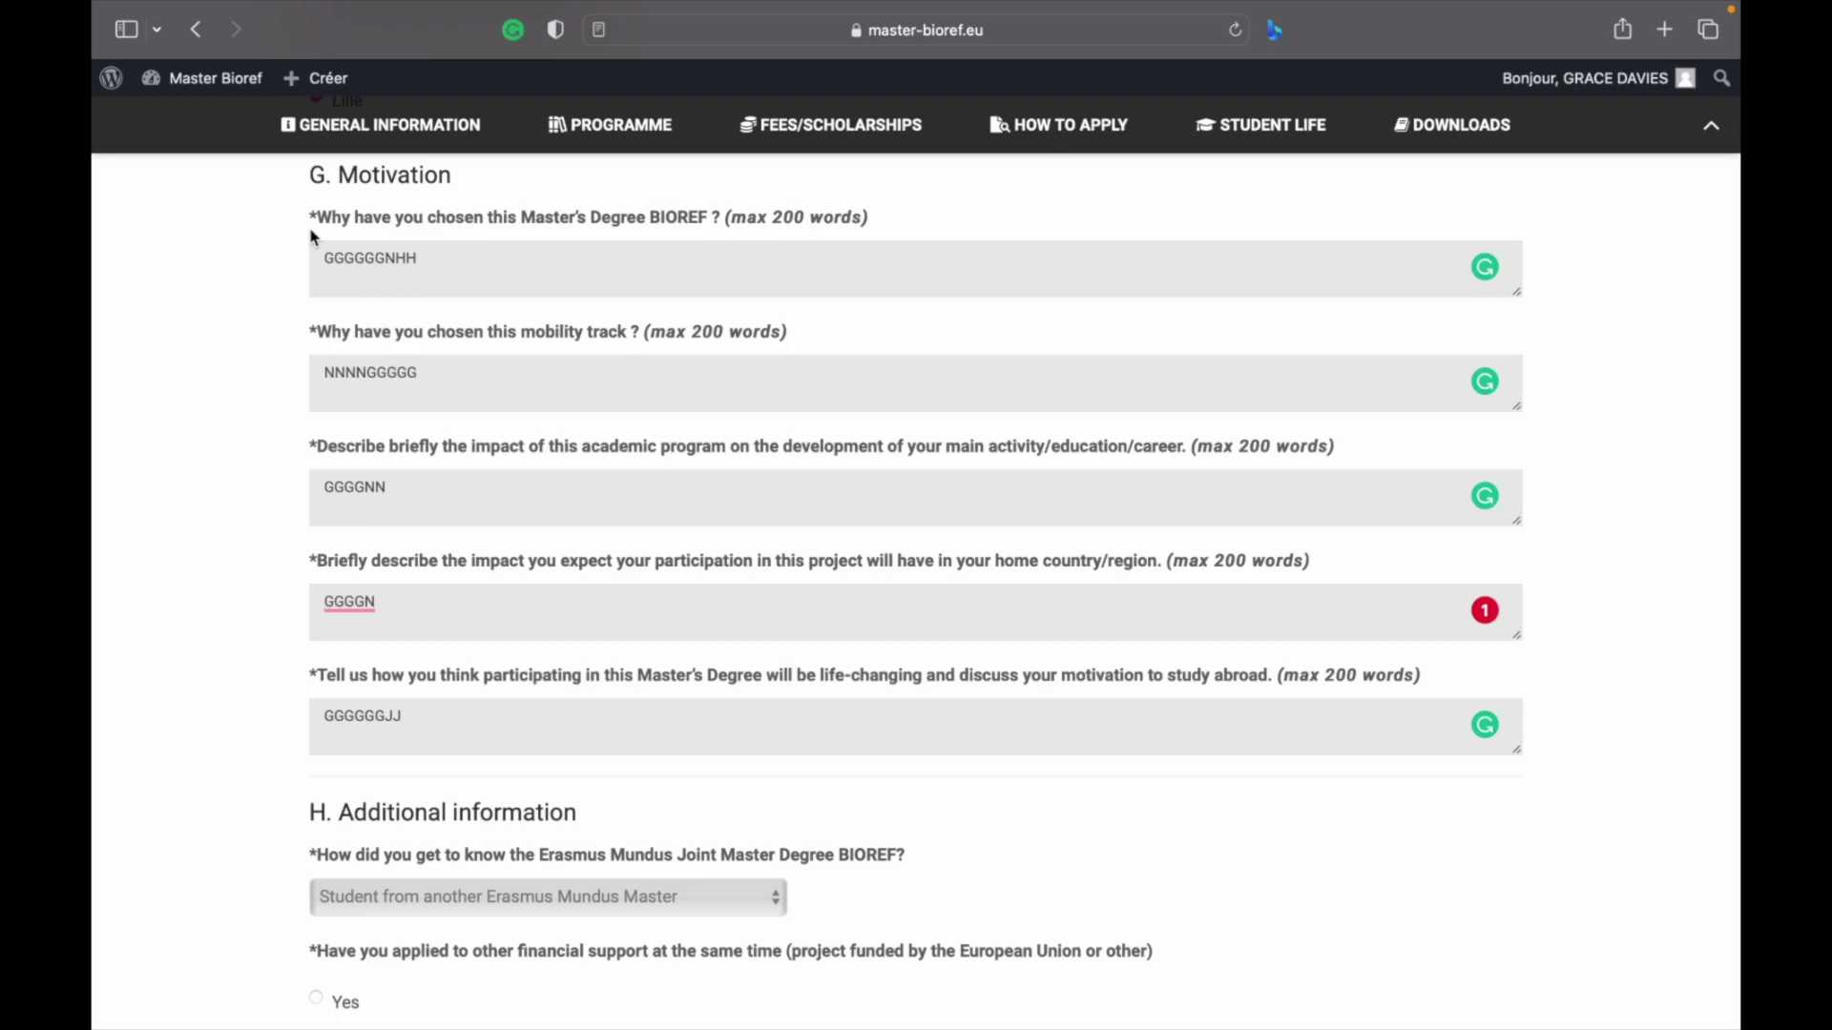
Scroll the application form up and back down
scroll(313, 236, up, 15)
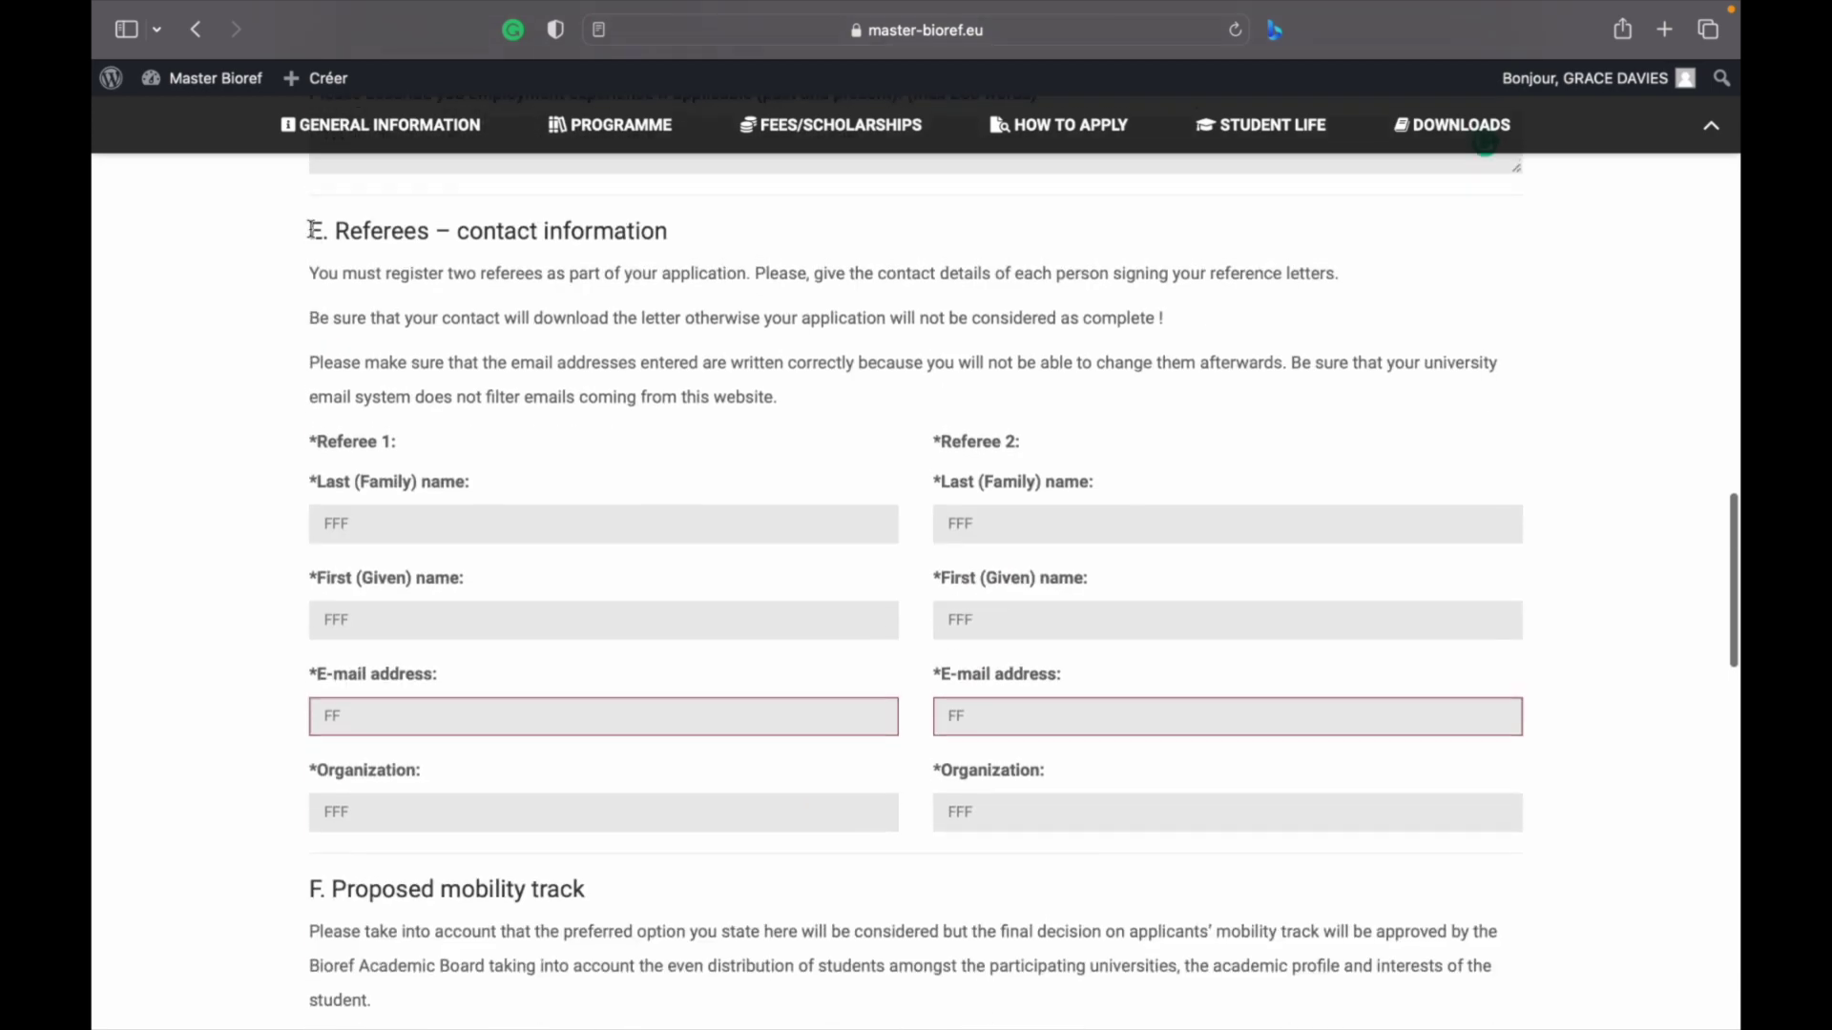
scroll(312, 230, down, 4)
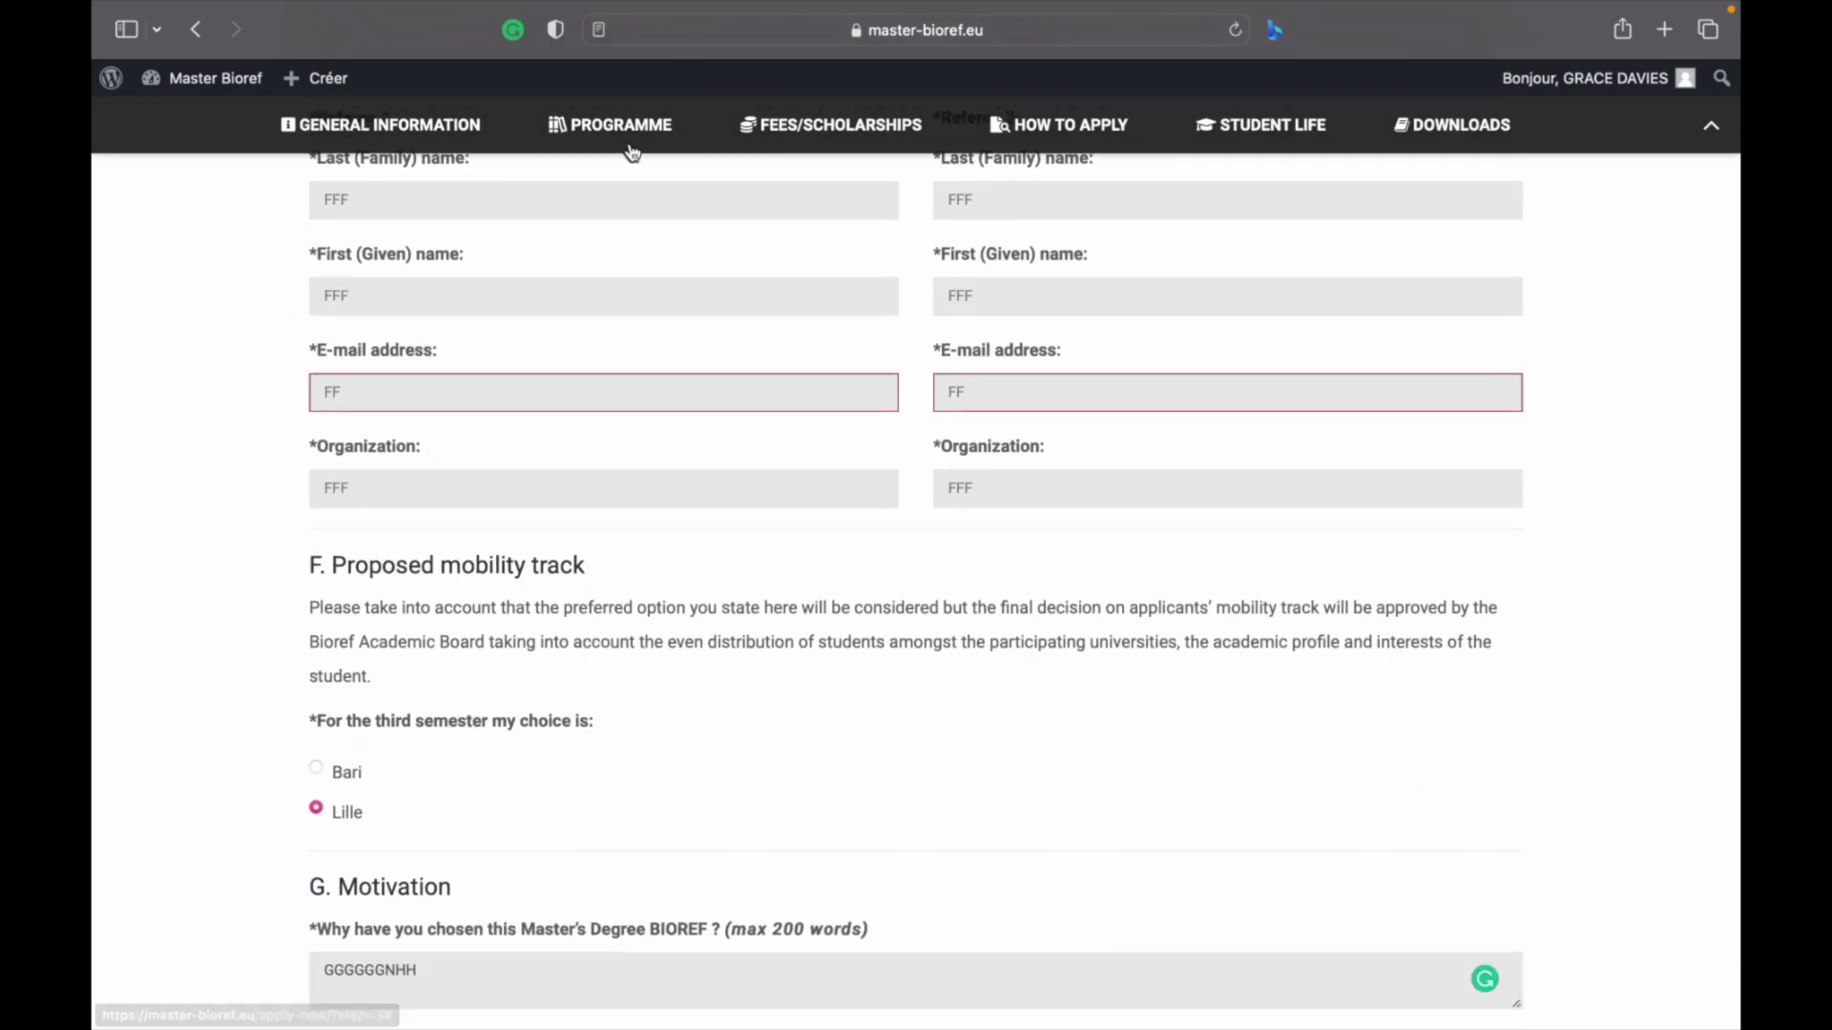
Open Mobility Tracks & Degrees under PROGRAMME and read through the programme diagram and semester descriptions
mouse_move(625, 143)
click(627, 194)
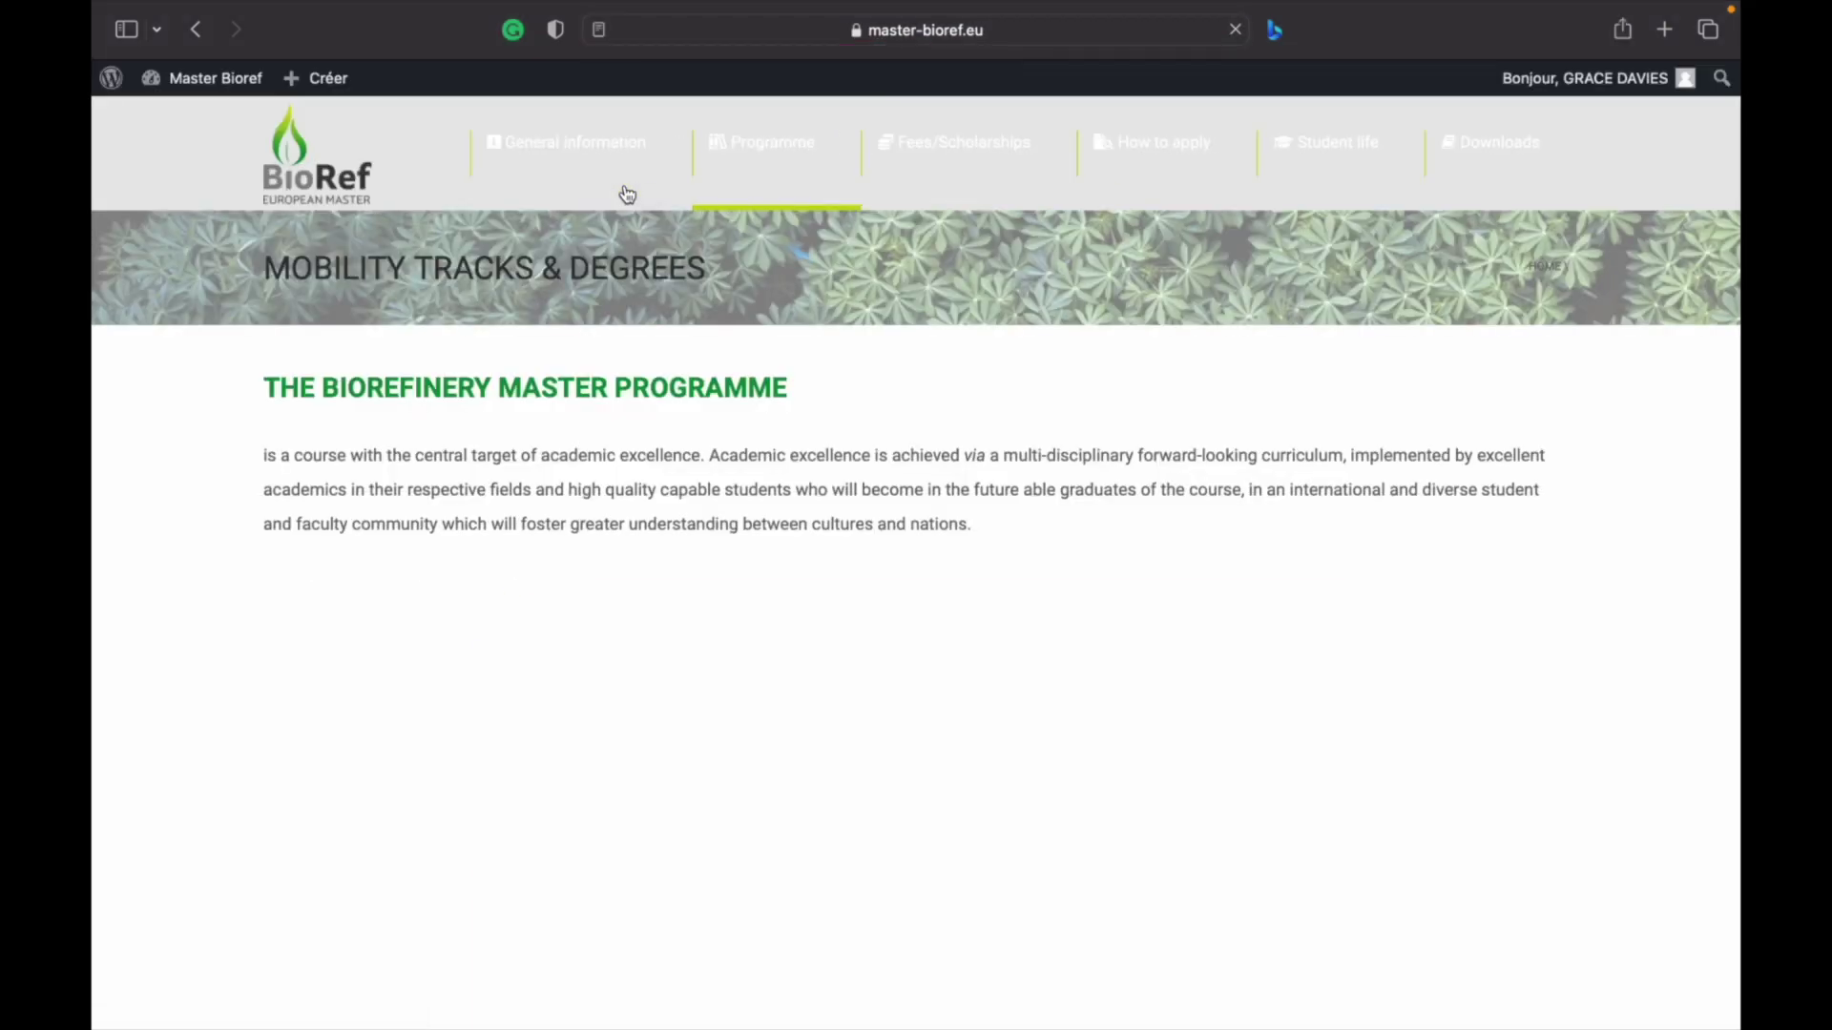
scroll(470, 581, down, 4)
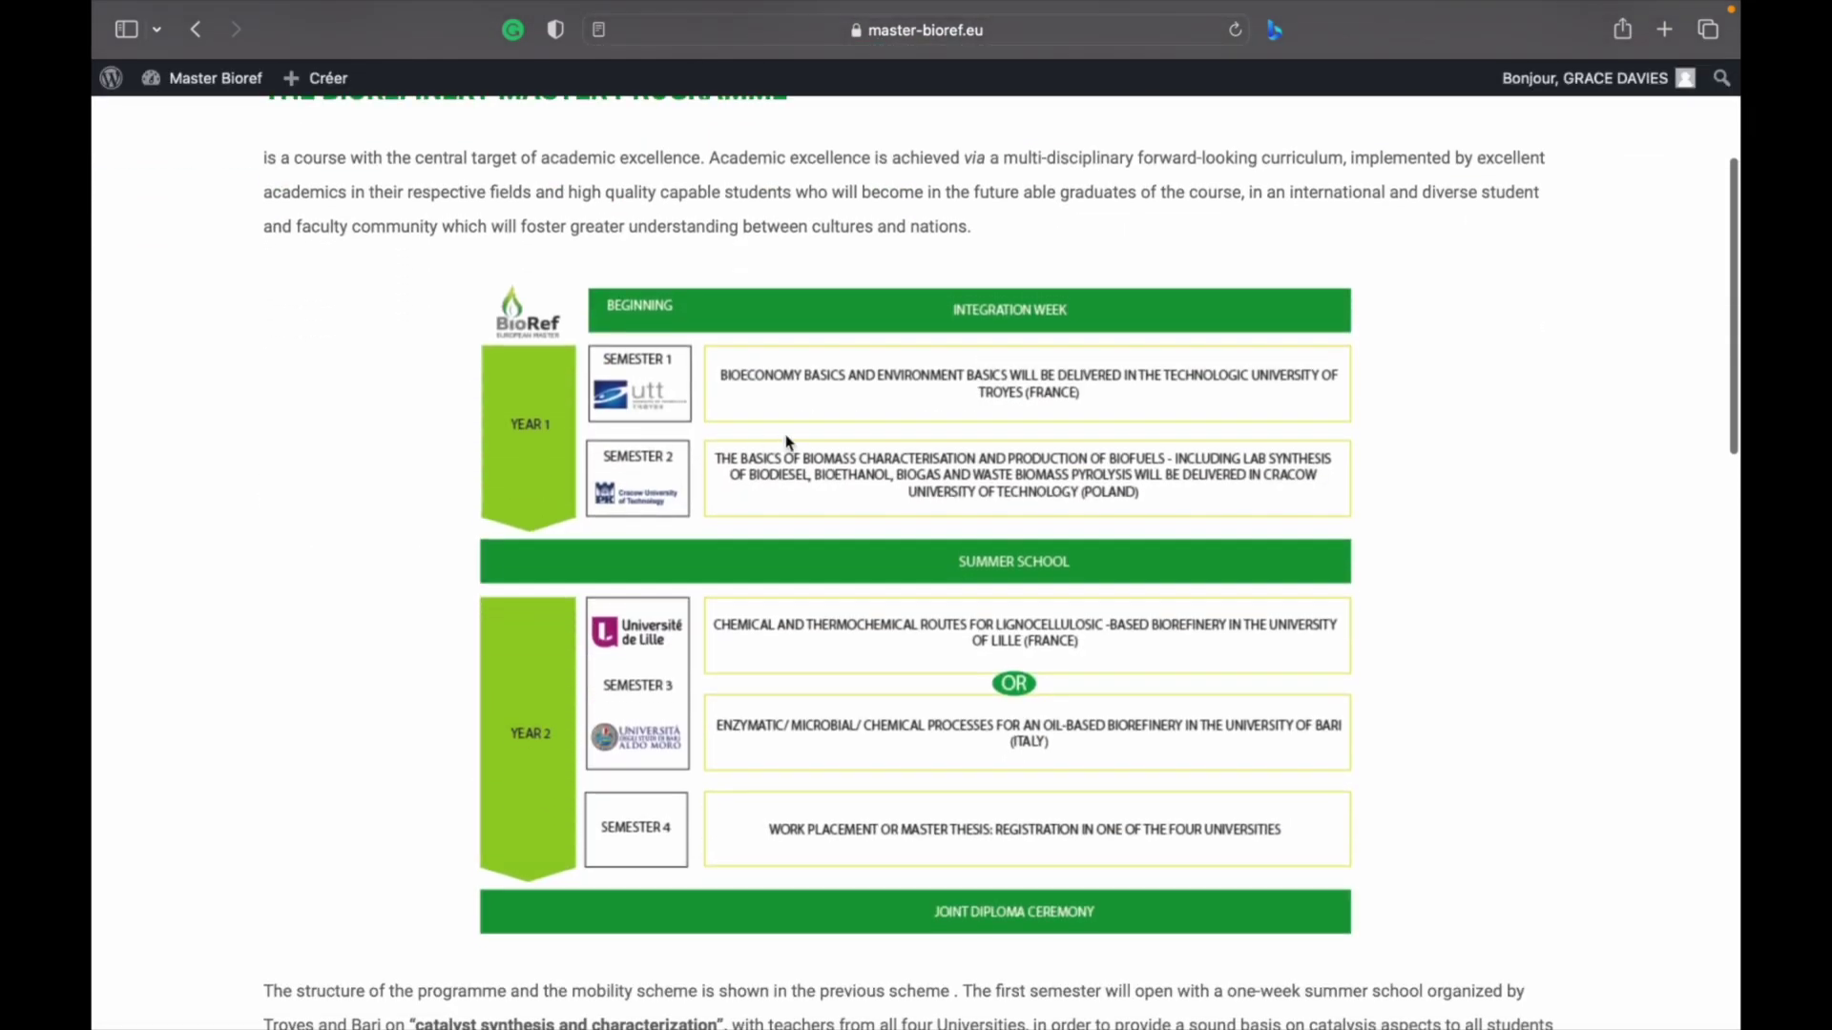
scroll(789, 440, down, 2)
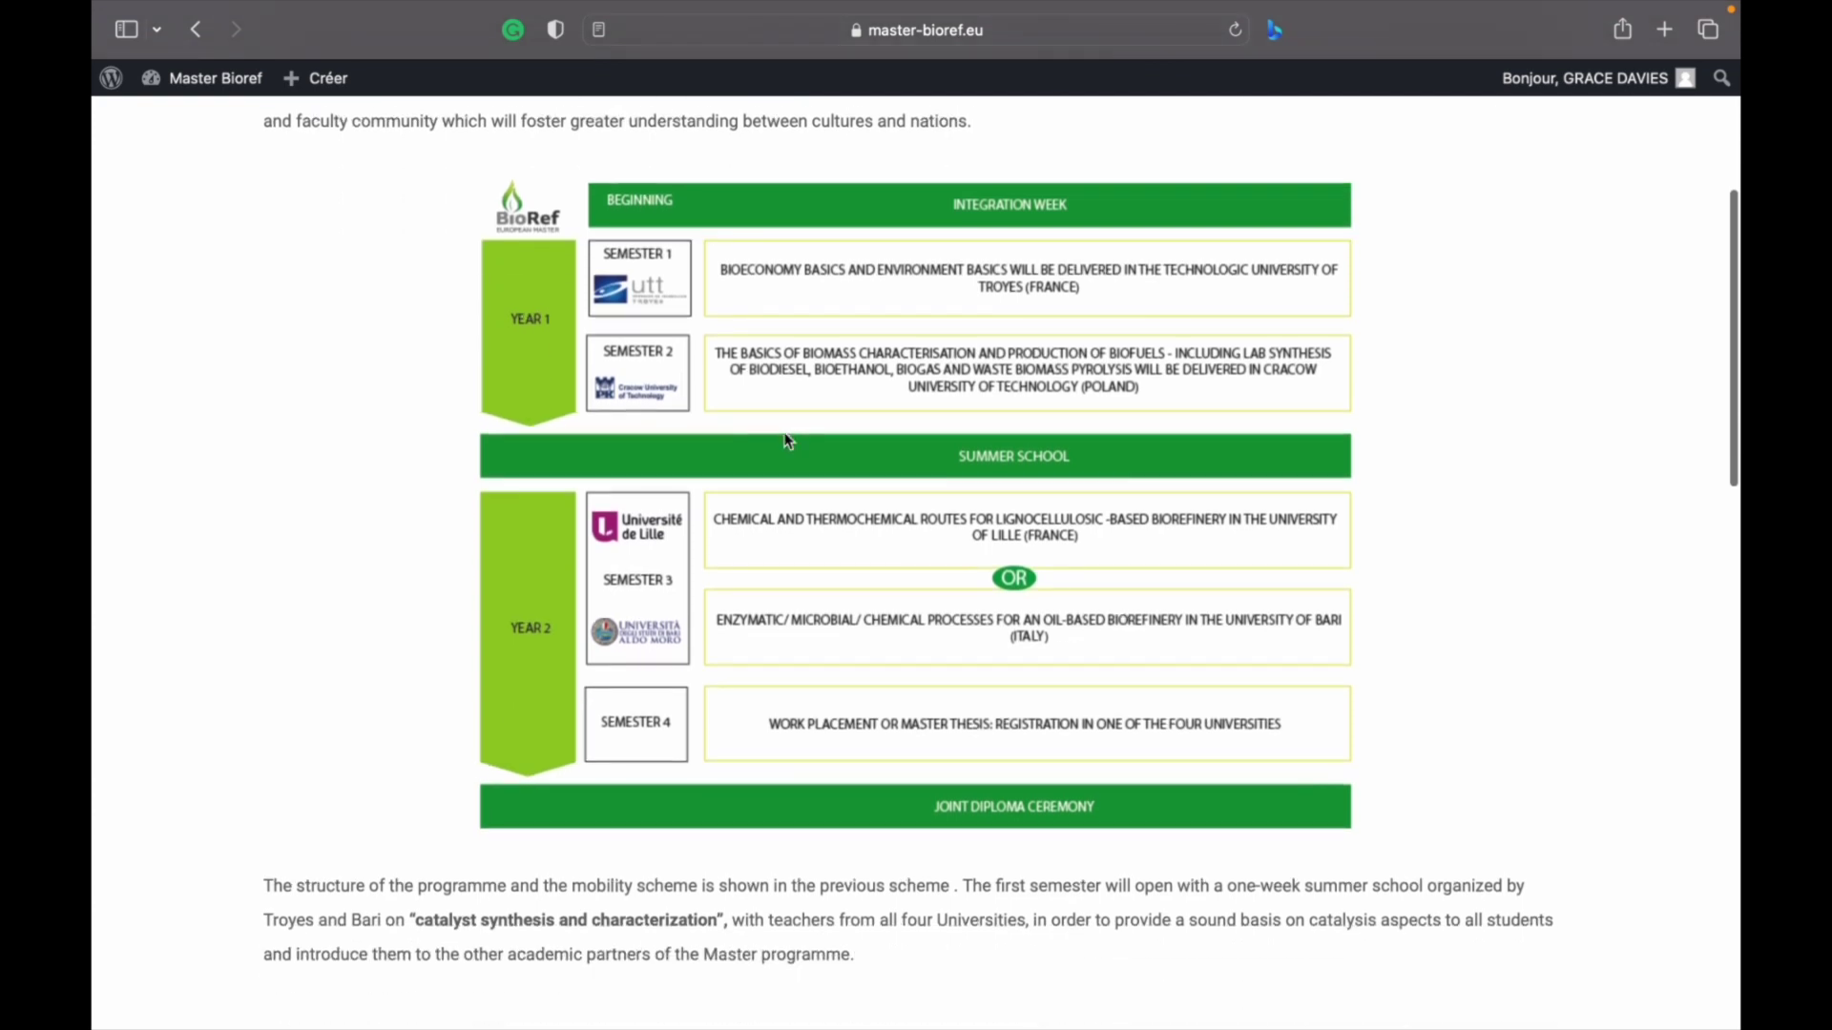
scroll(789, 441, up, 1)
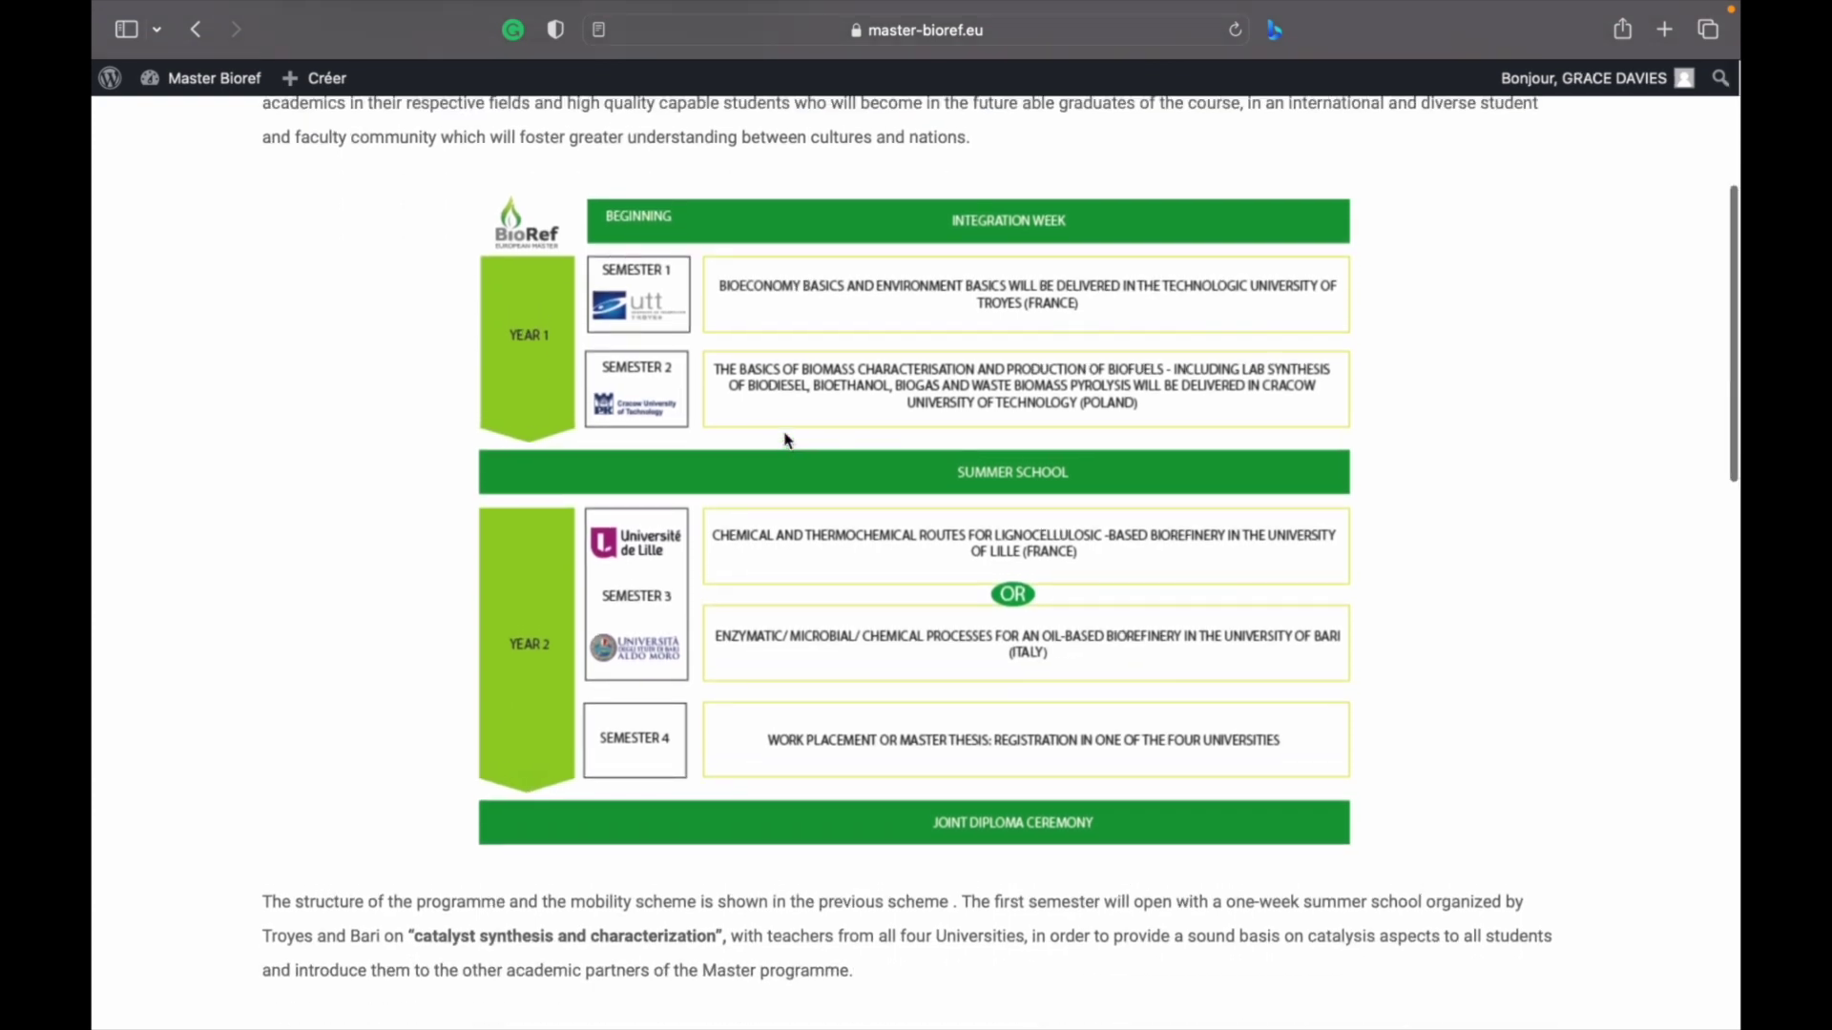
scroll(787, 440, down, 8)
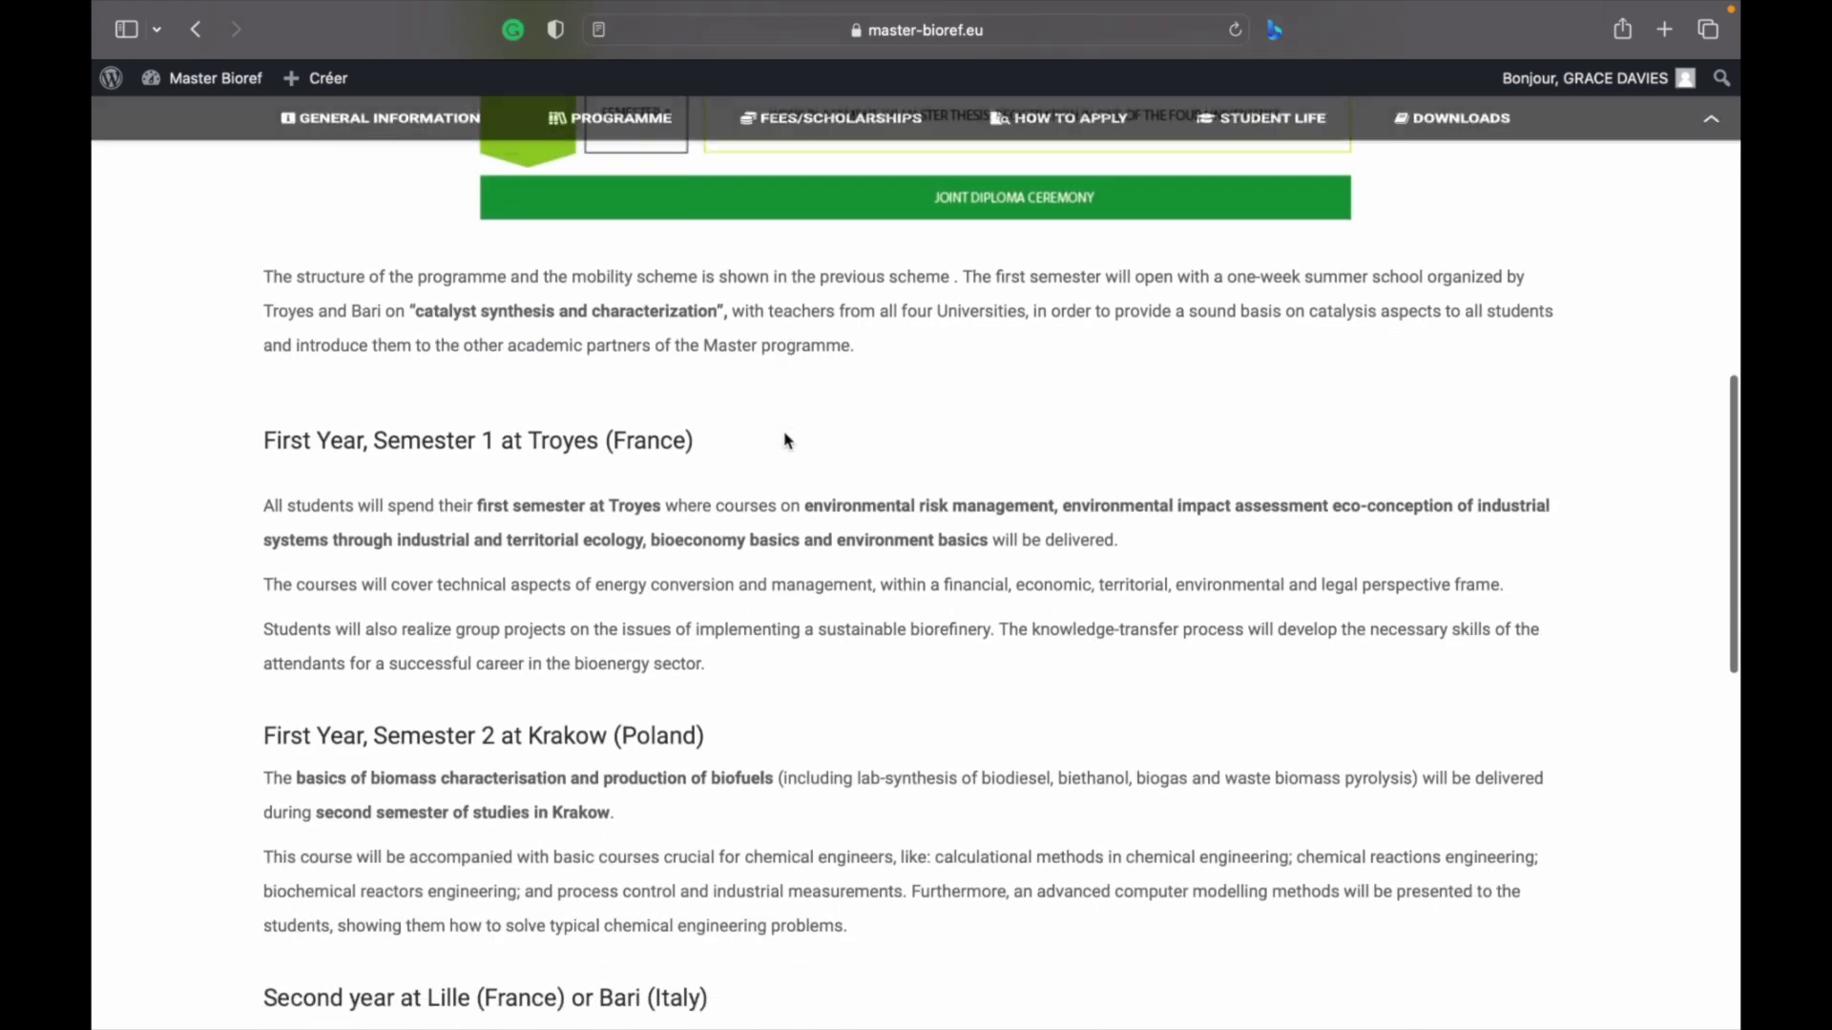
scroll(787, 440, down, 6)
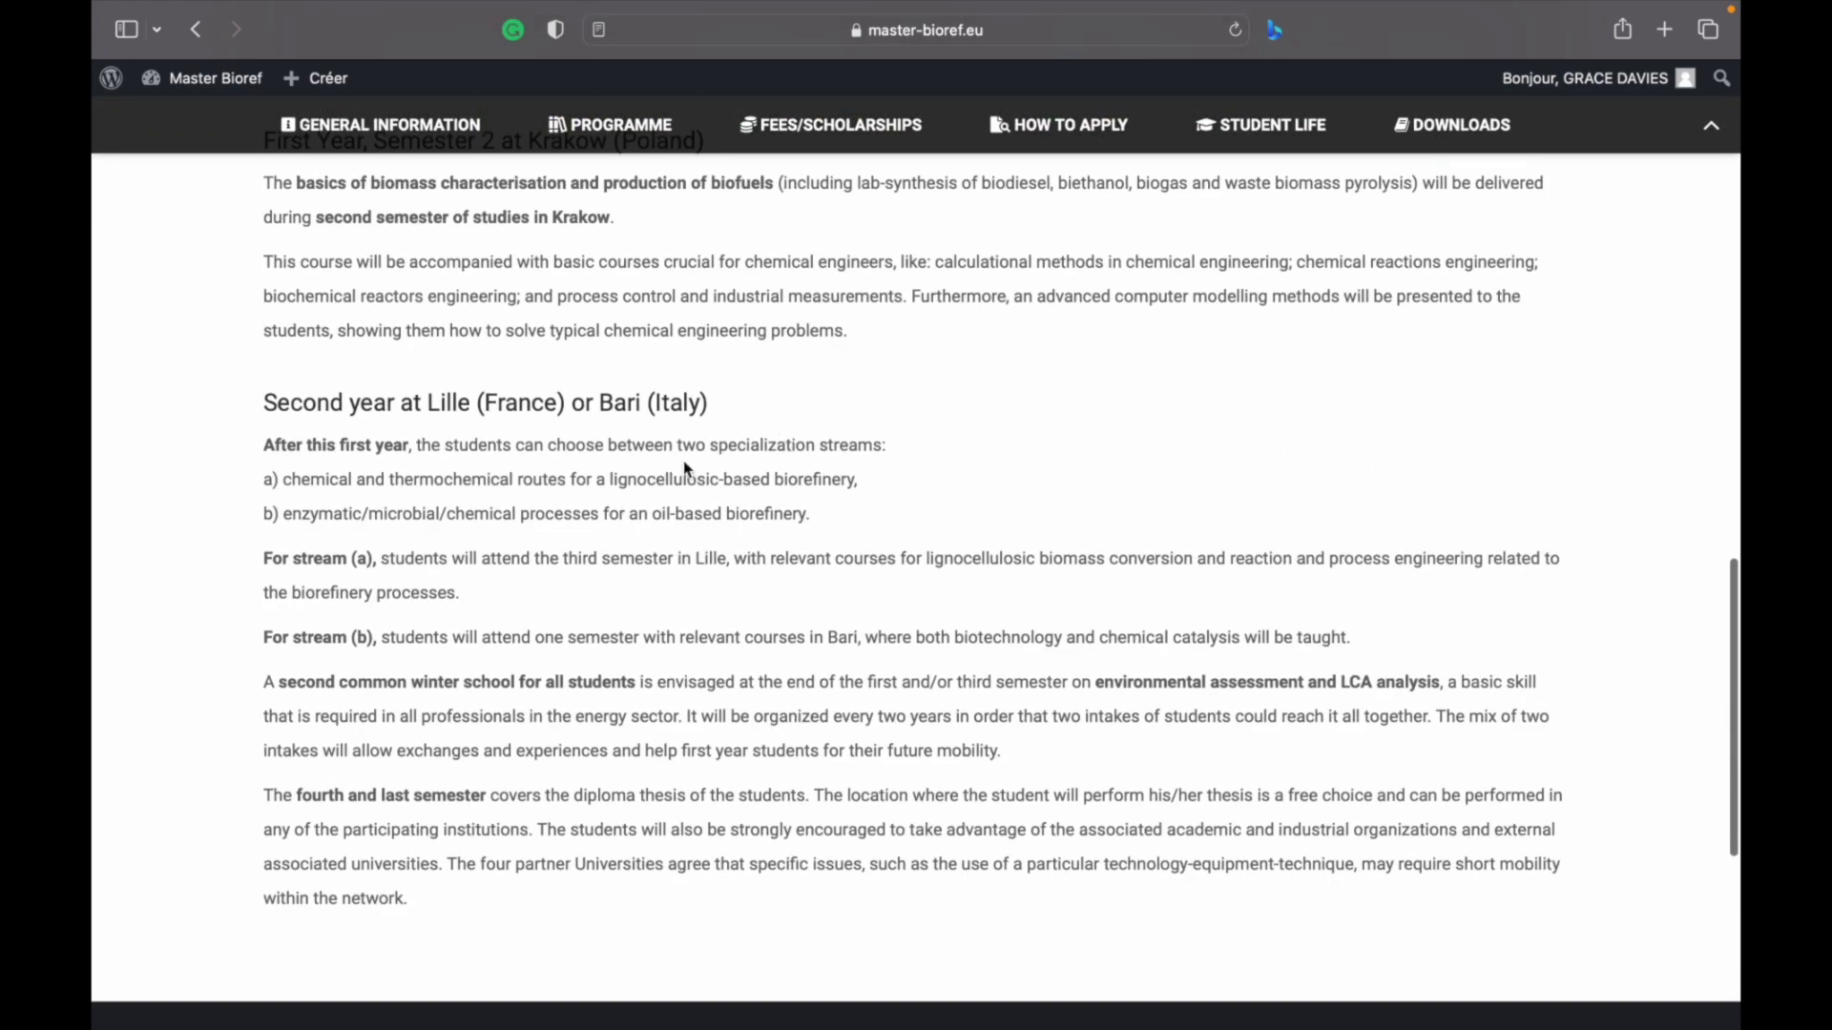
scroll(626, 483, up, 3)
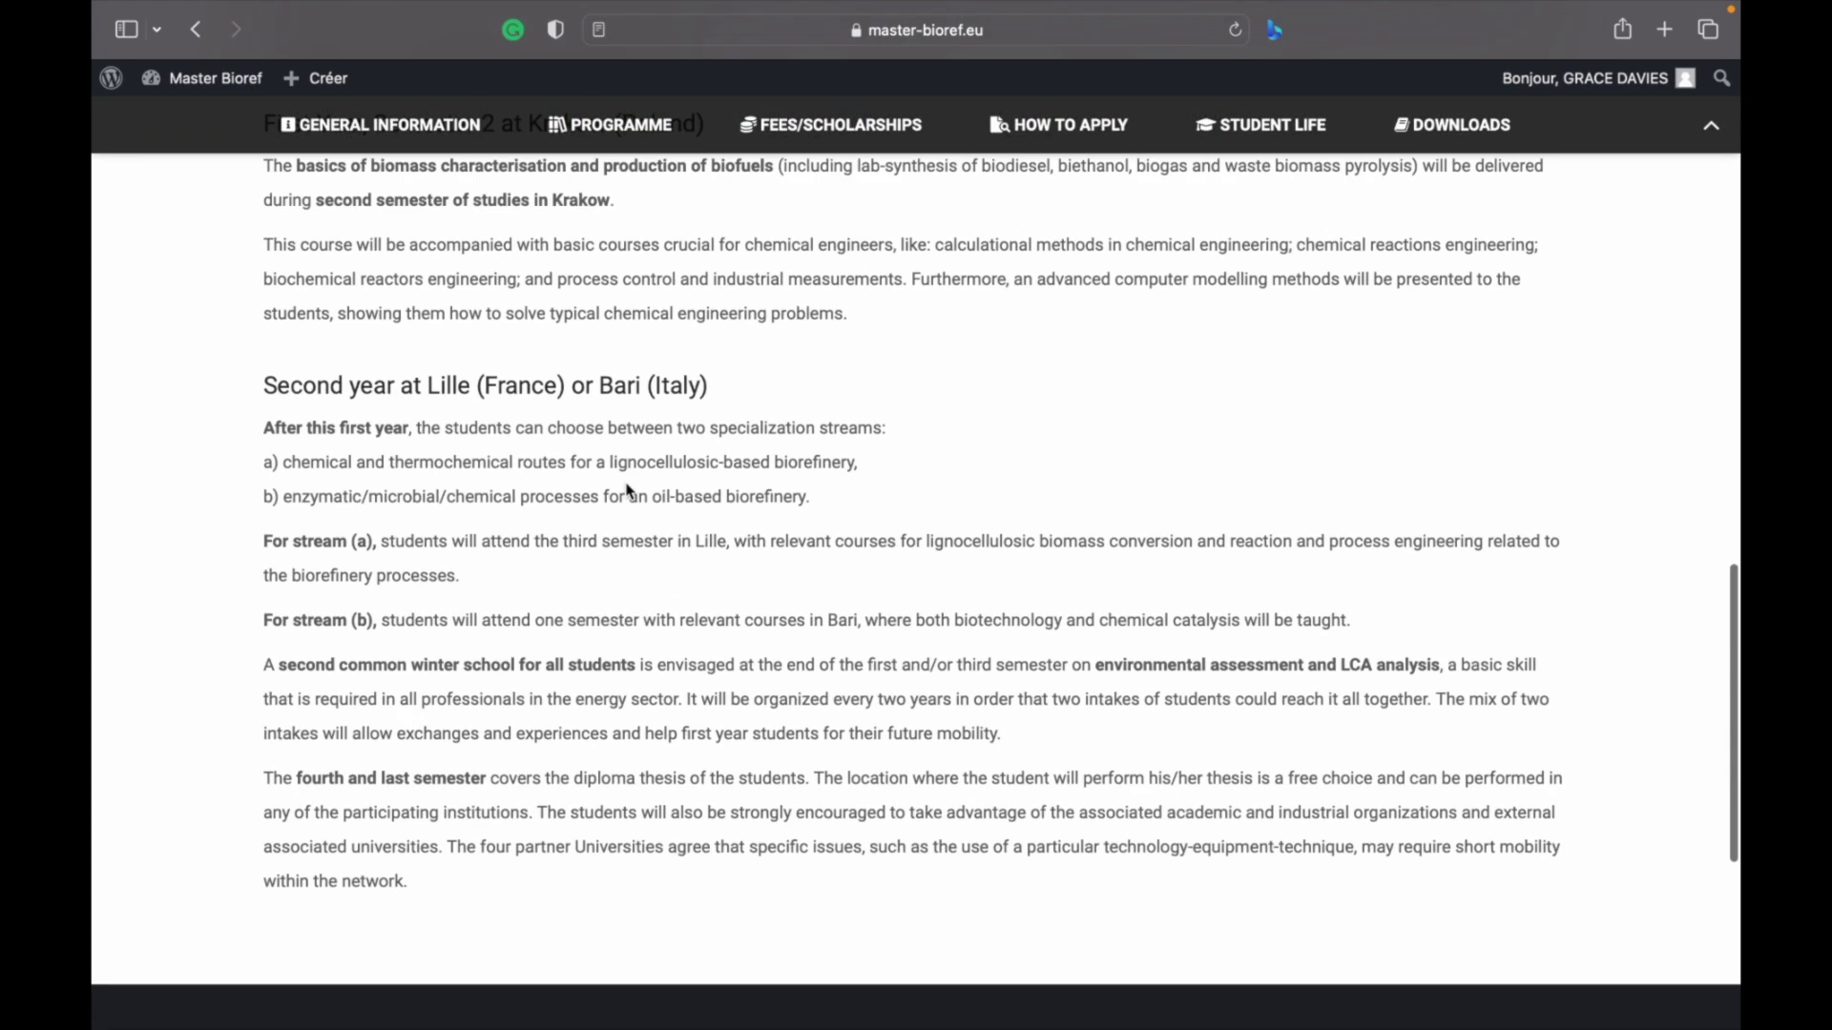